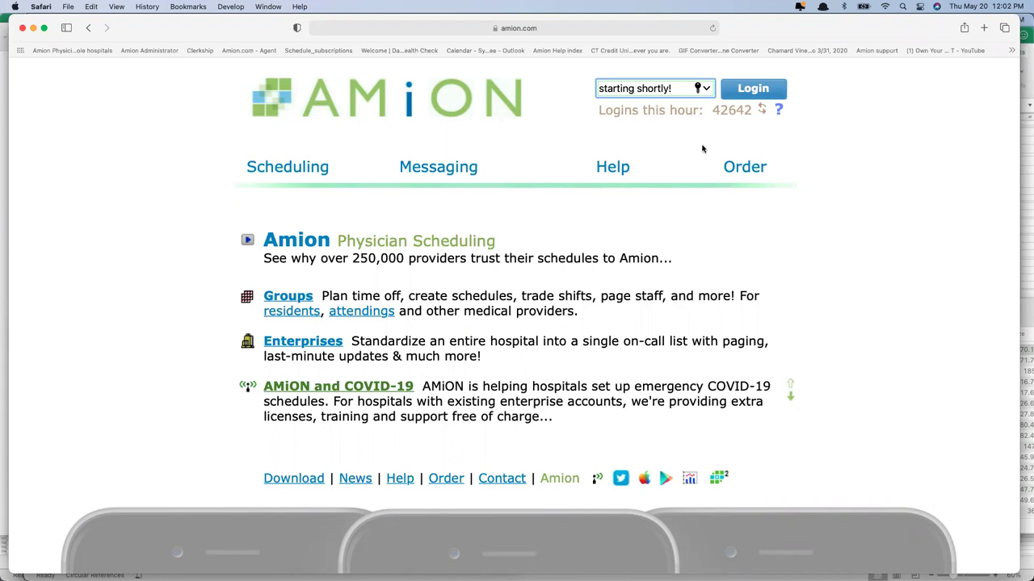
Clear the 'starting shortly!' placeholder text from the Amion Login box
drag(679, 89, 591, 86)
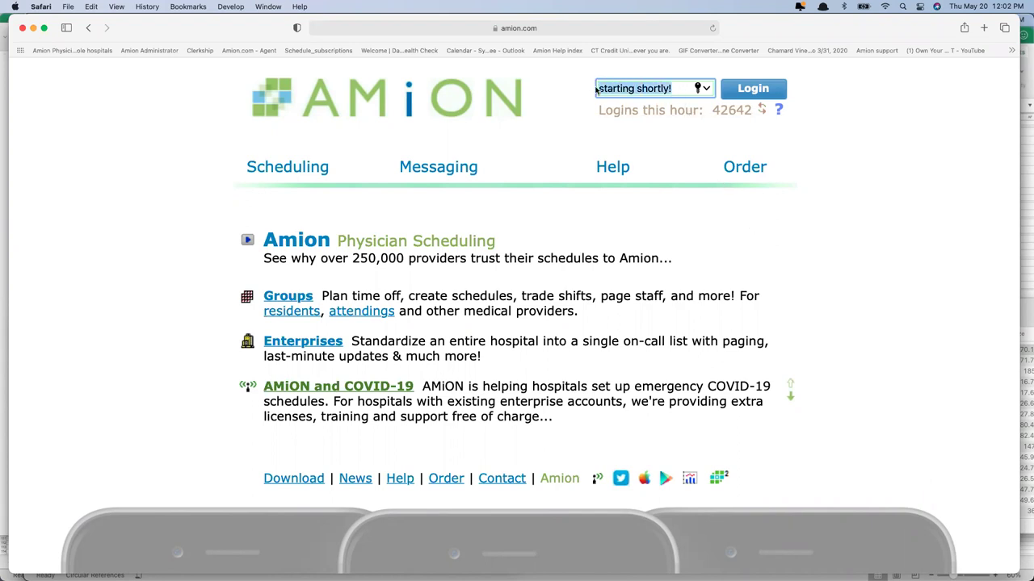
key(BackSpace)
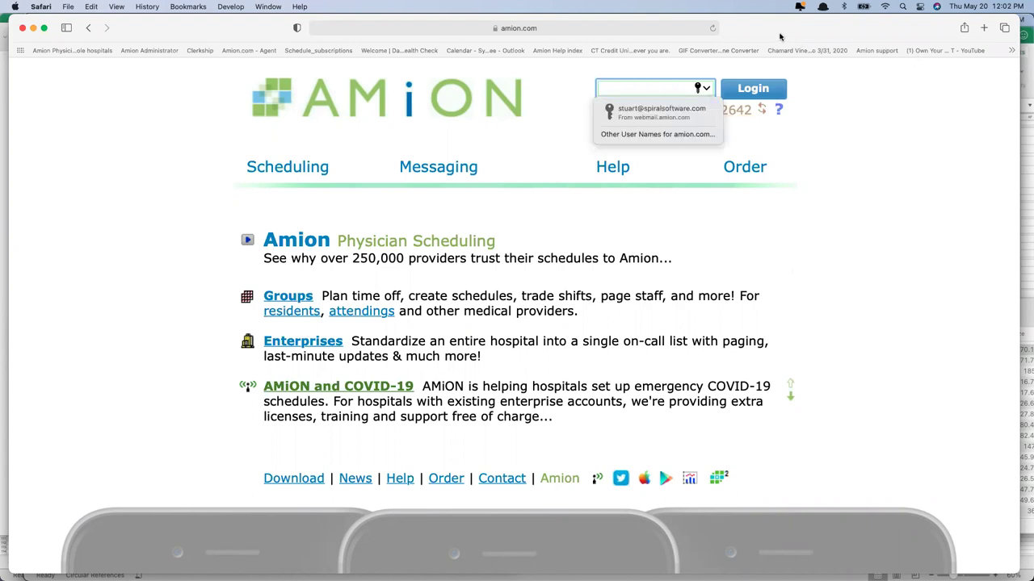
click(803, 150)
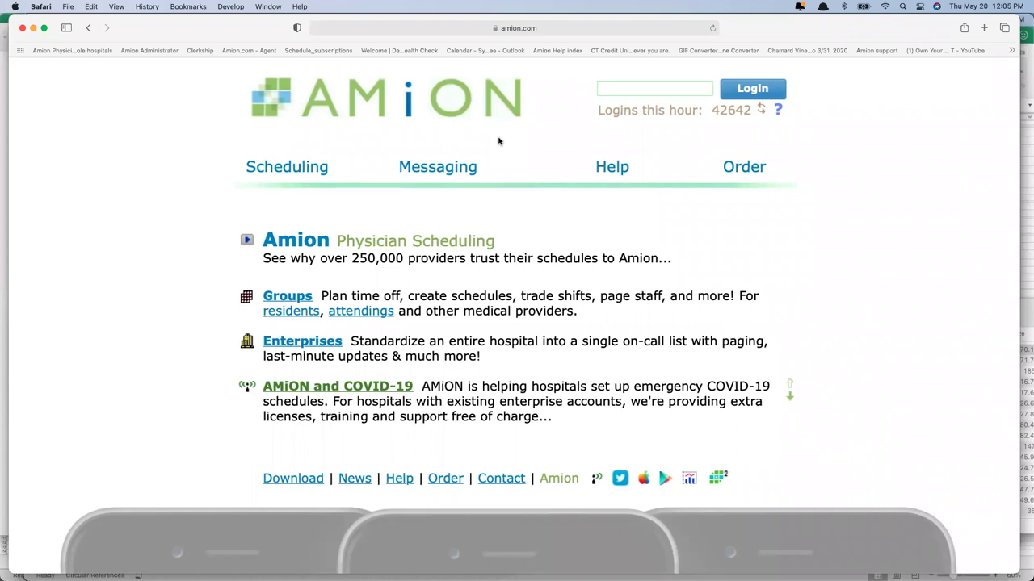
click(612, 89)
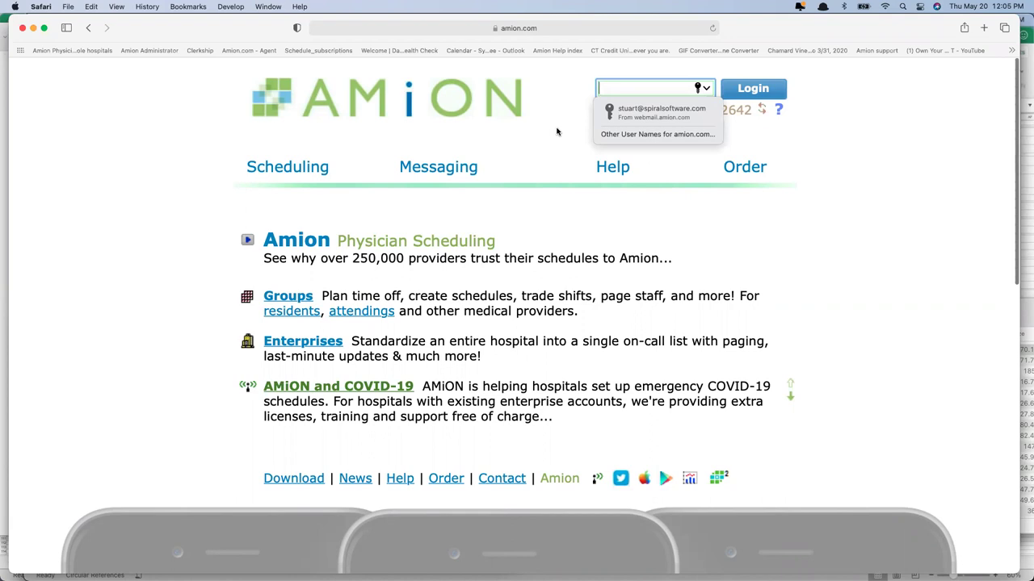
click(556, 132)
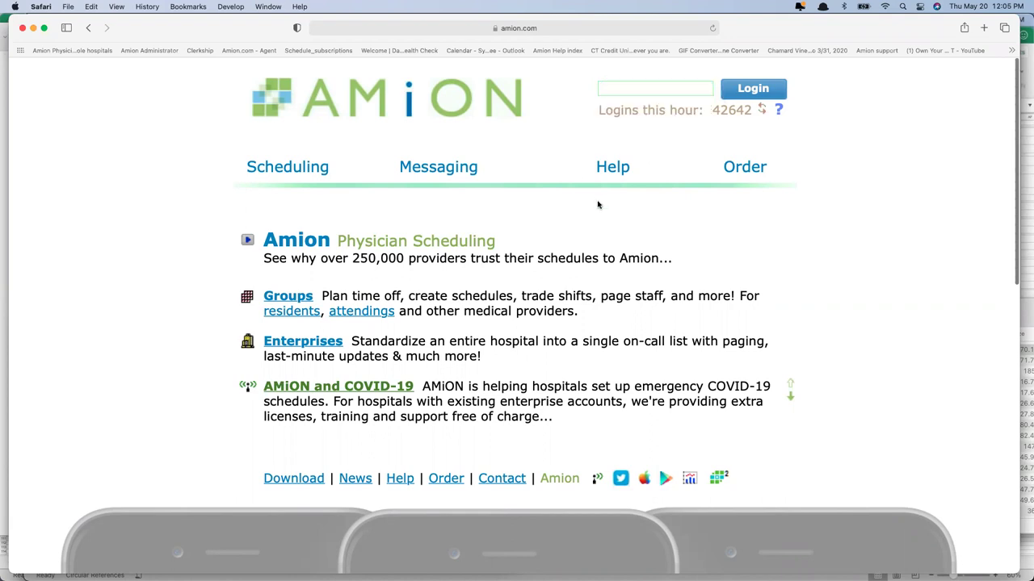
scroll(657, 213, down, 5)
scroll(657, 213, down, 4)
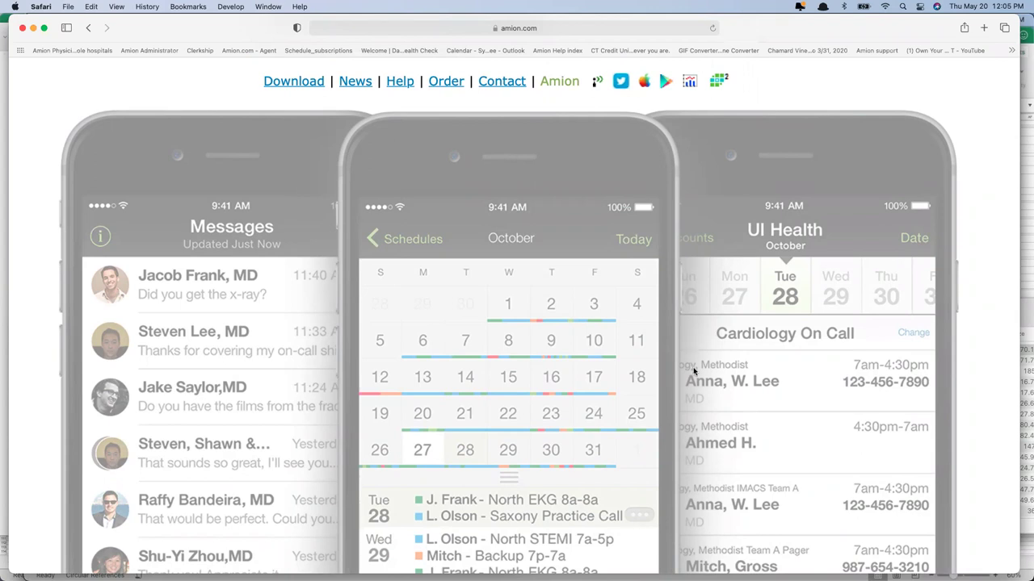
scroll(691, 355, down, 3)
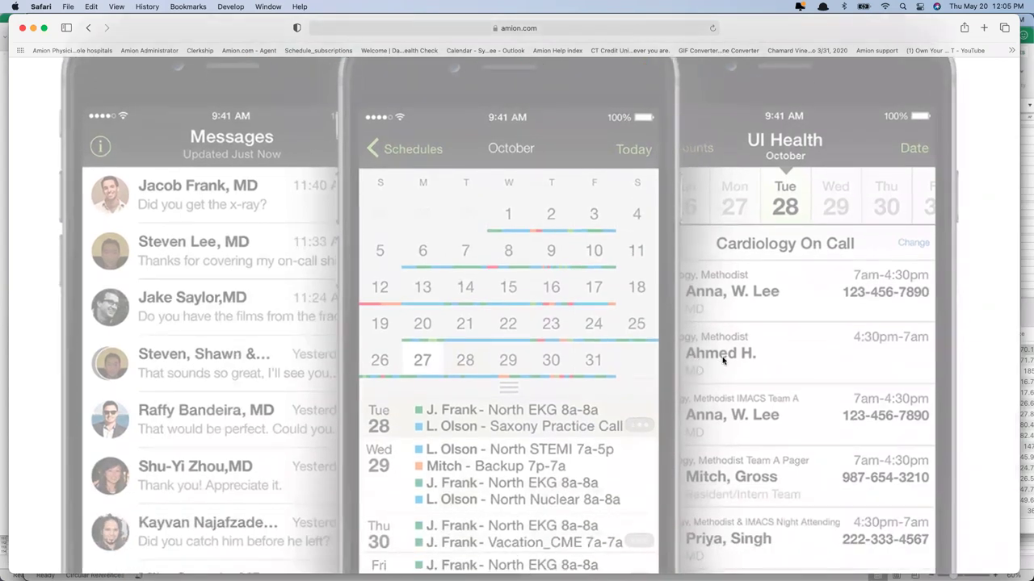
scroll(712, 352, up, 1)
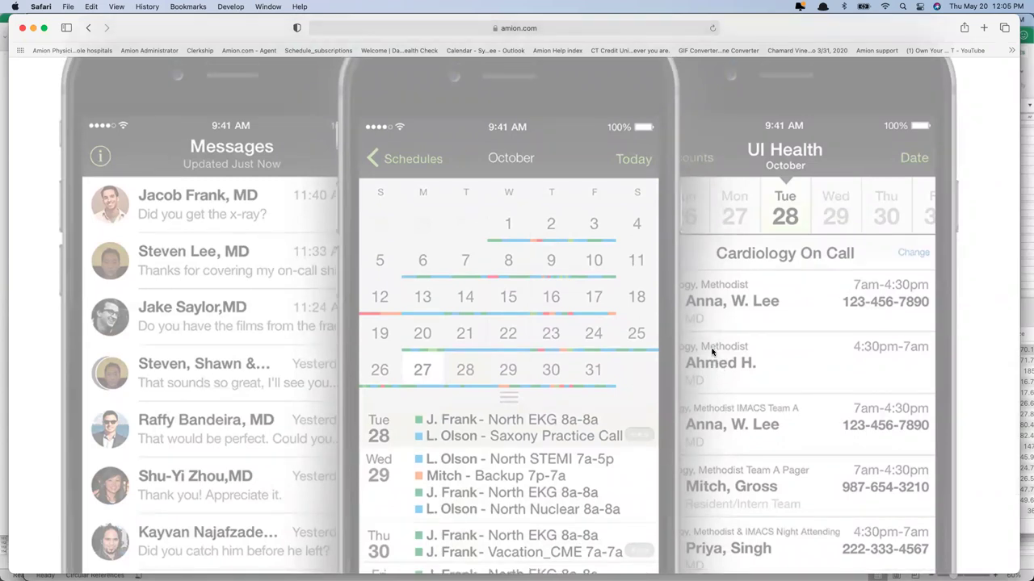
scroll(683, 319, up, 12)
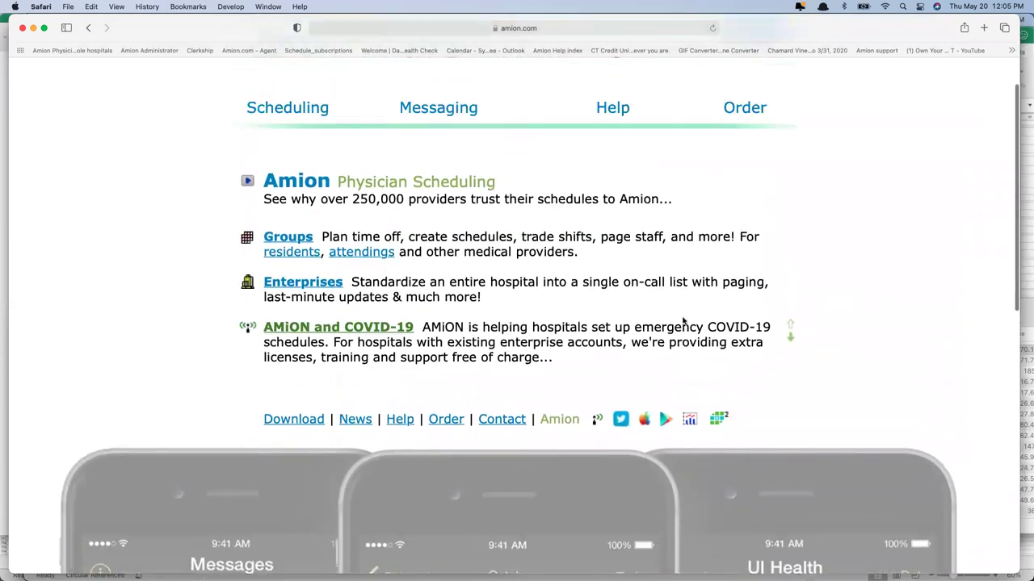
scroll(683, 319, up, 2)
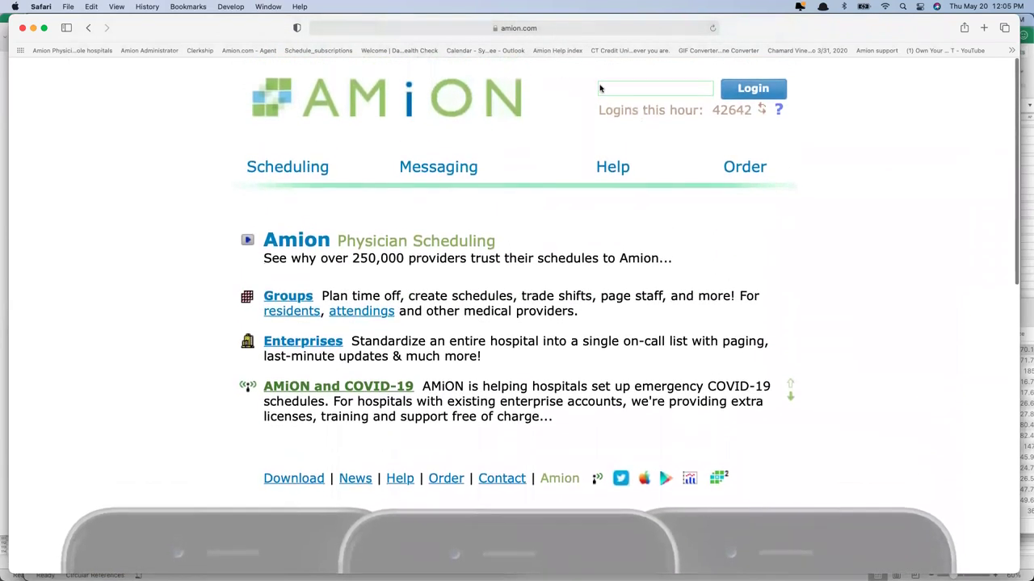
Enter the group login in the Login box and submit to open the Who's on page
click(602, 88)
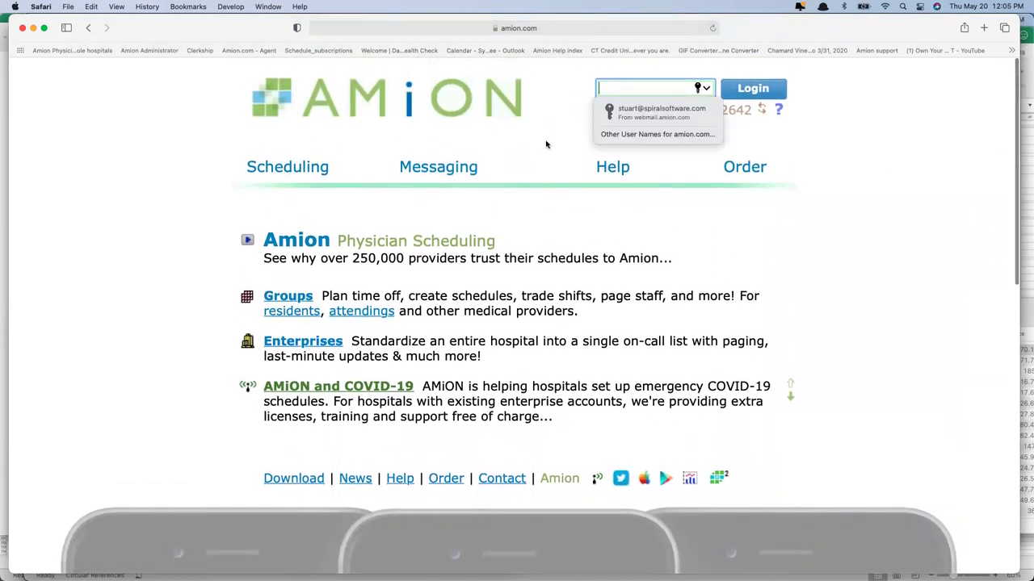
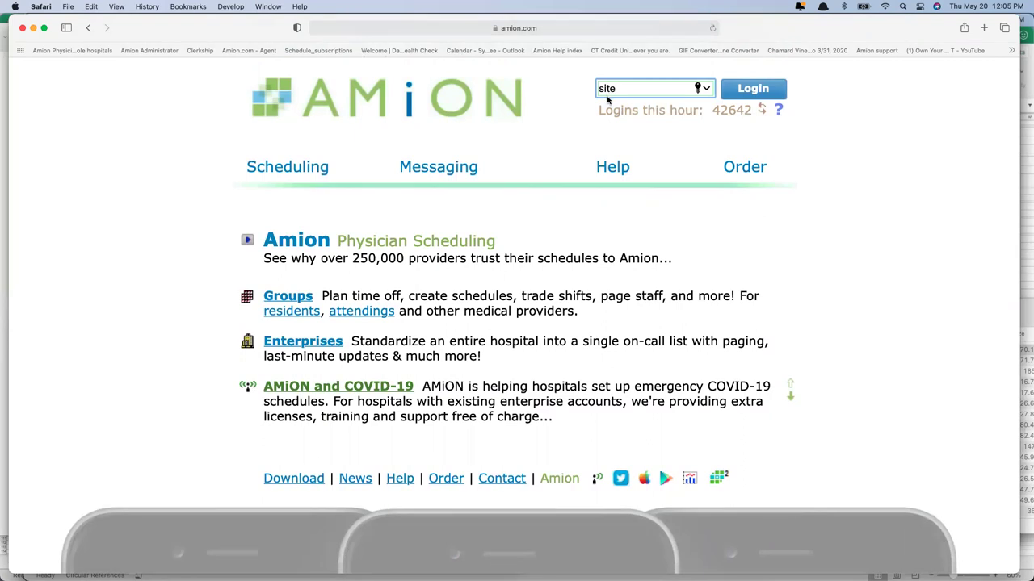
click(735, 92)
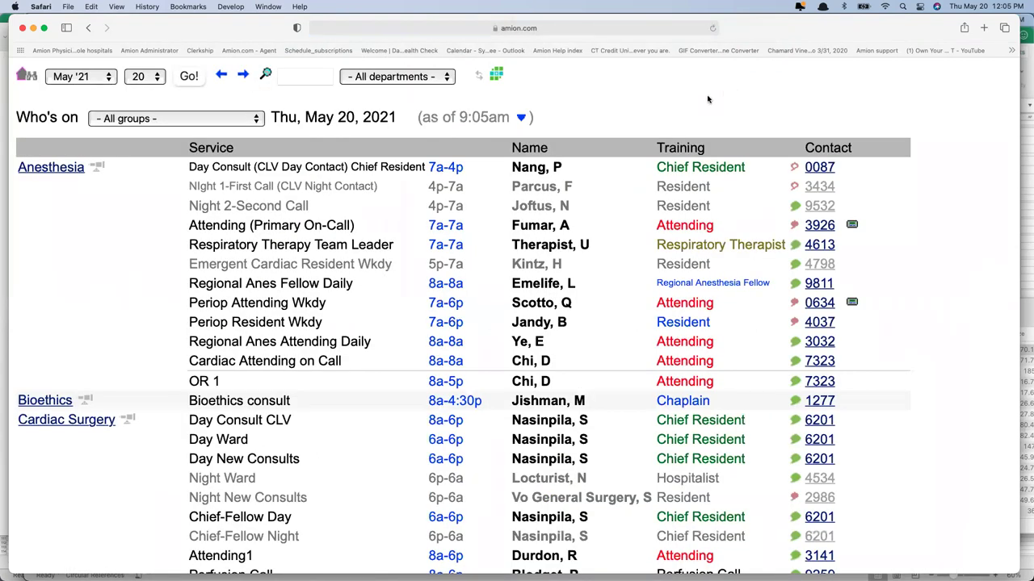
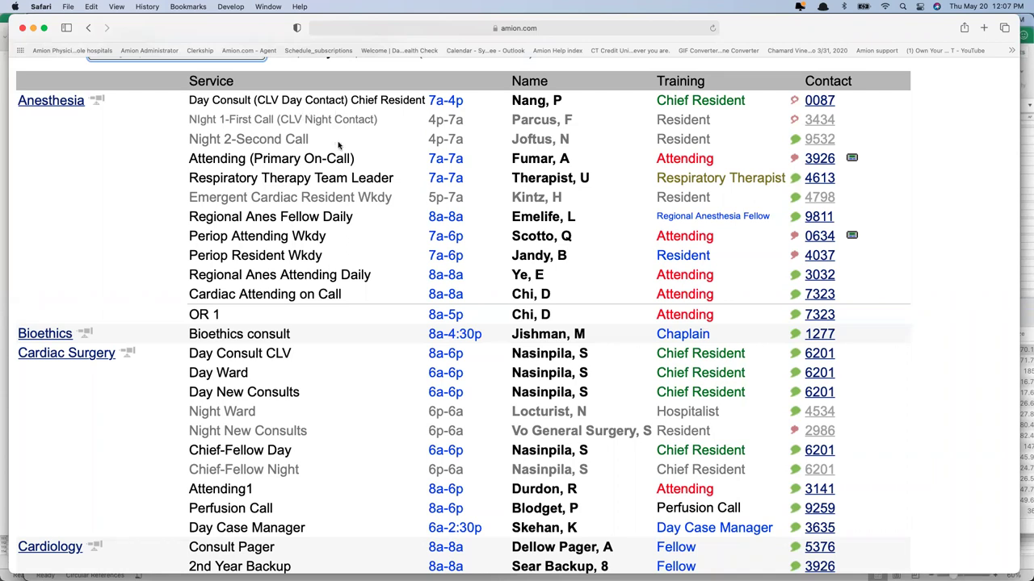
Open the pager form for the Periop Attending Wkdy doctor and fill in the sender's name
scroll(332, 161, up, 2)
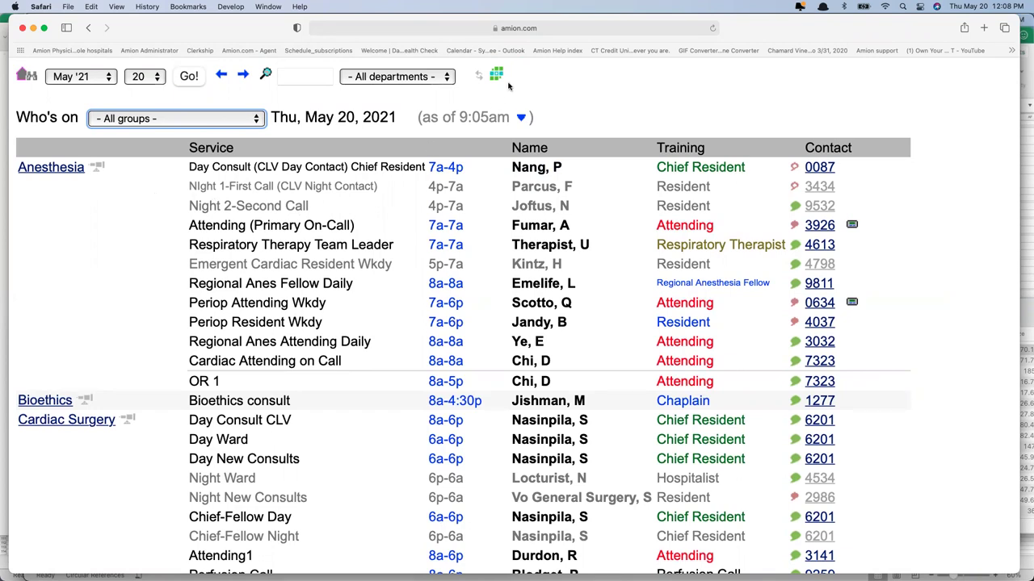
scroll(35, 326, down, 5)
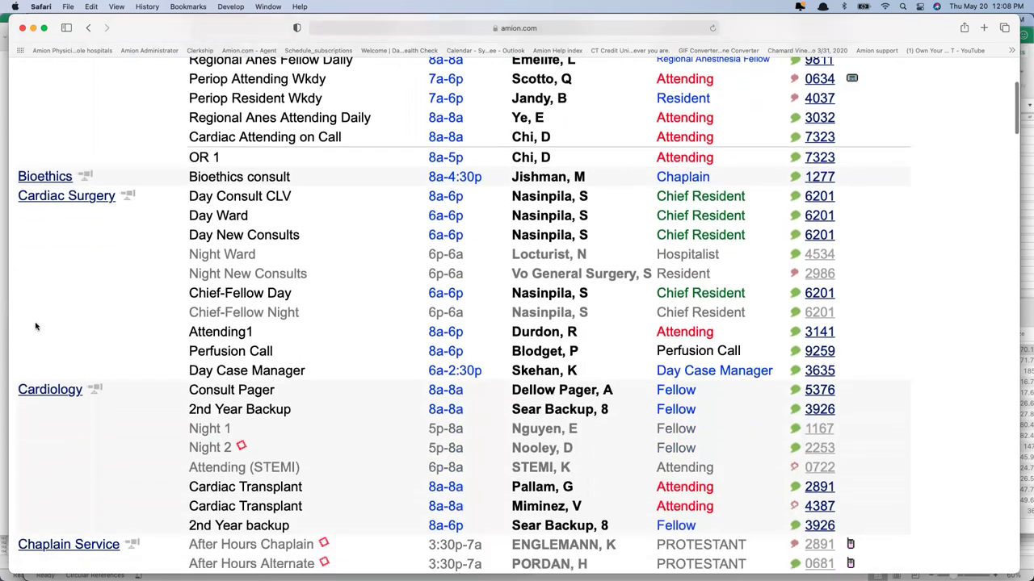
scroll(35, 326, up, 5)
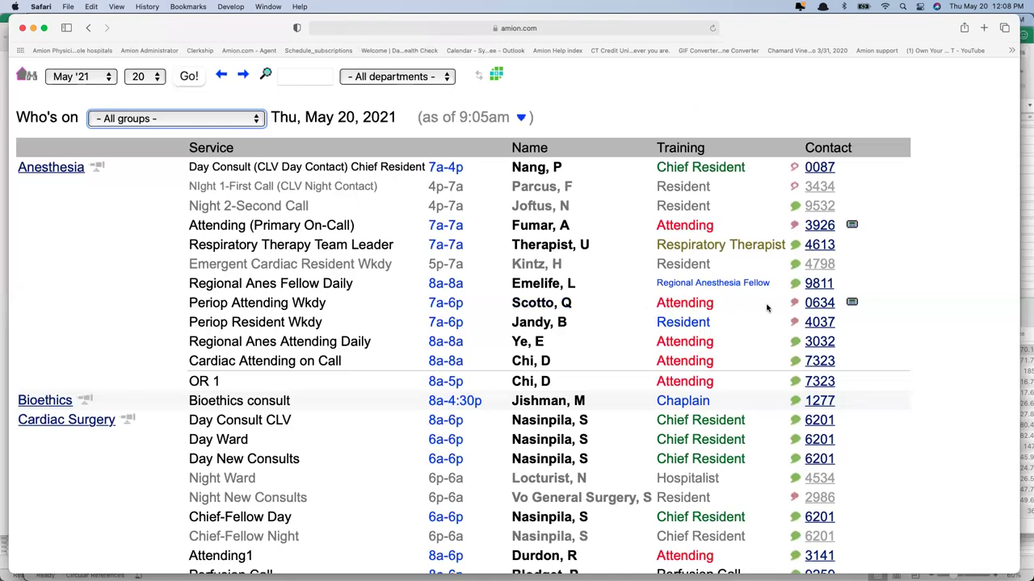
click(821, 306)
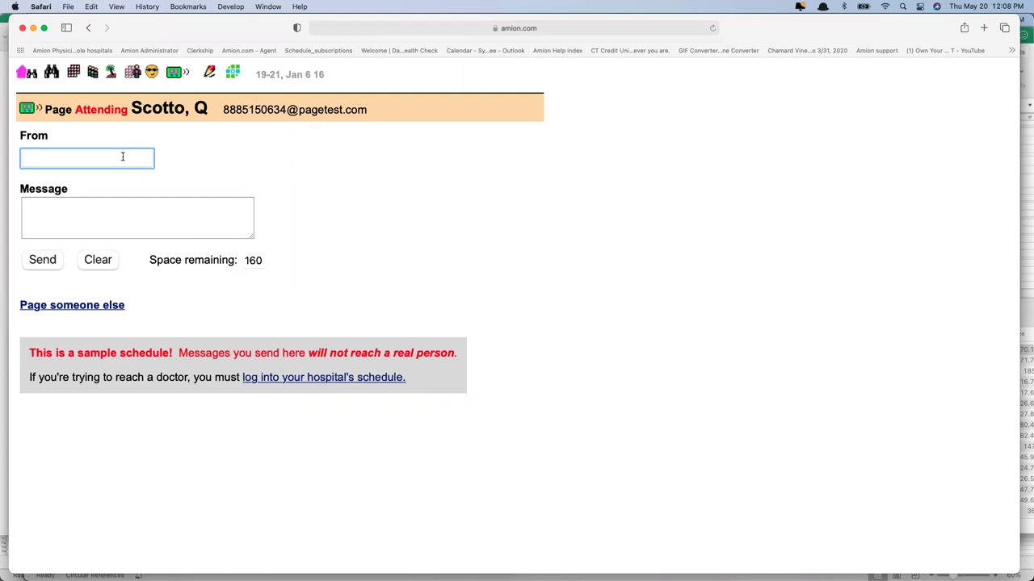
text(Lee)
key(Tab)
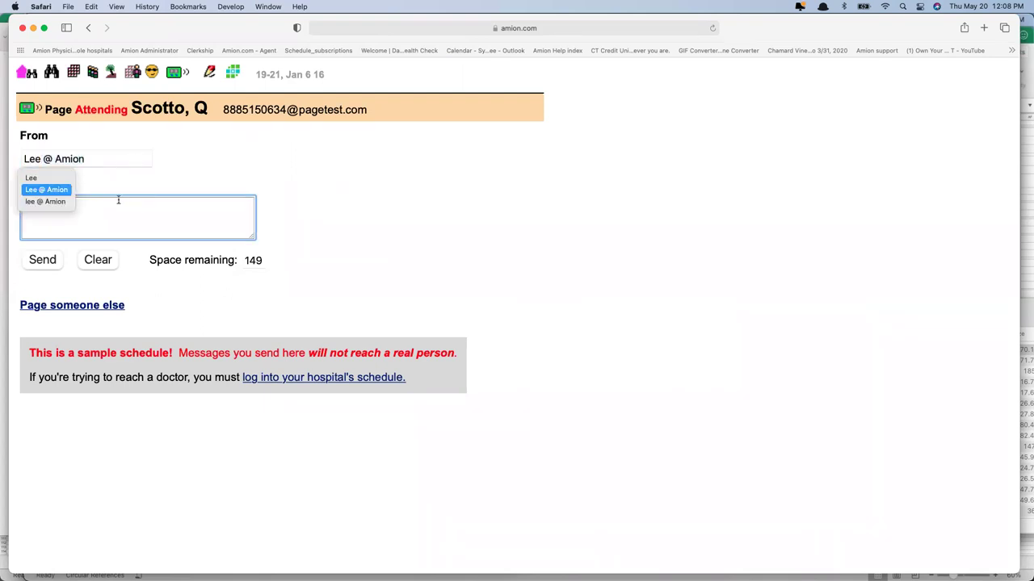
Send the page 'Call home asap!' and return to the all-groups Who's on list
text(Please see asap)
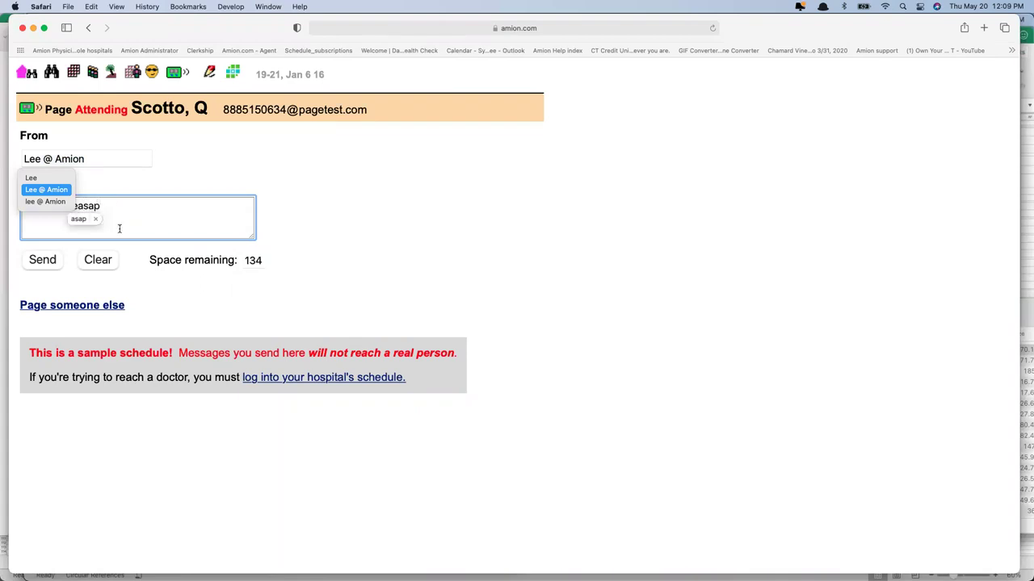
click(65, 191)
click(65, 191)
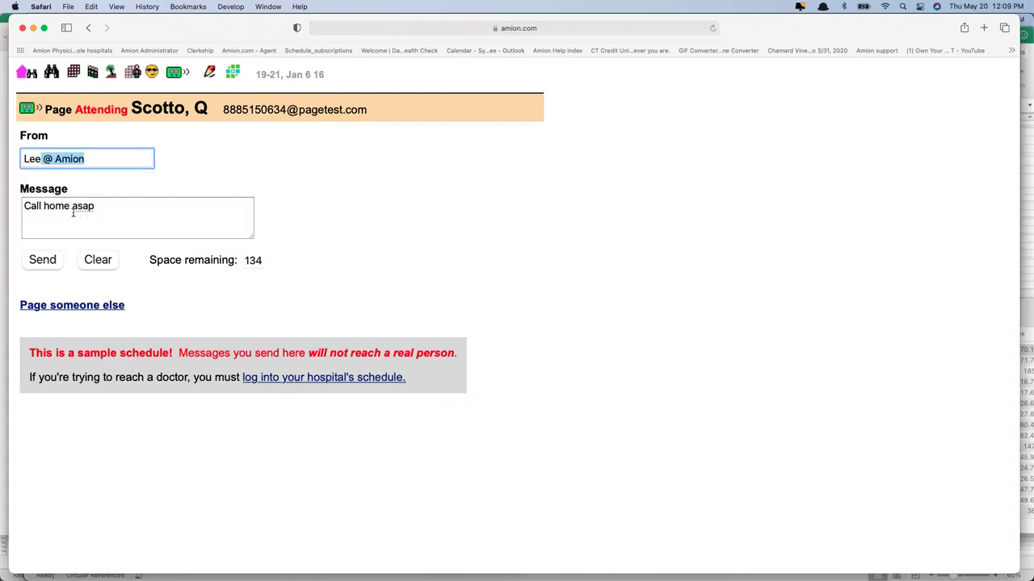
click(129, 228)
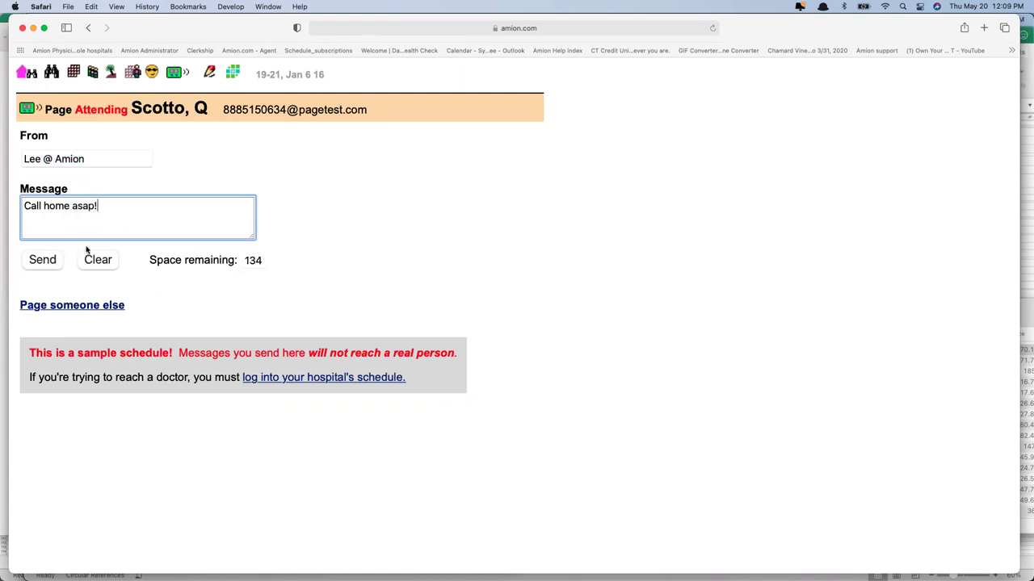
click(52, 262)
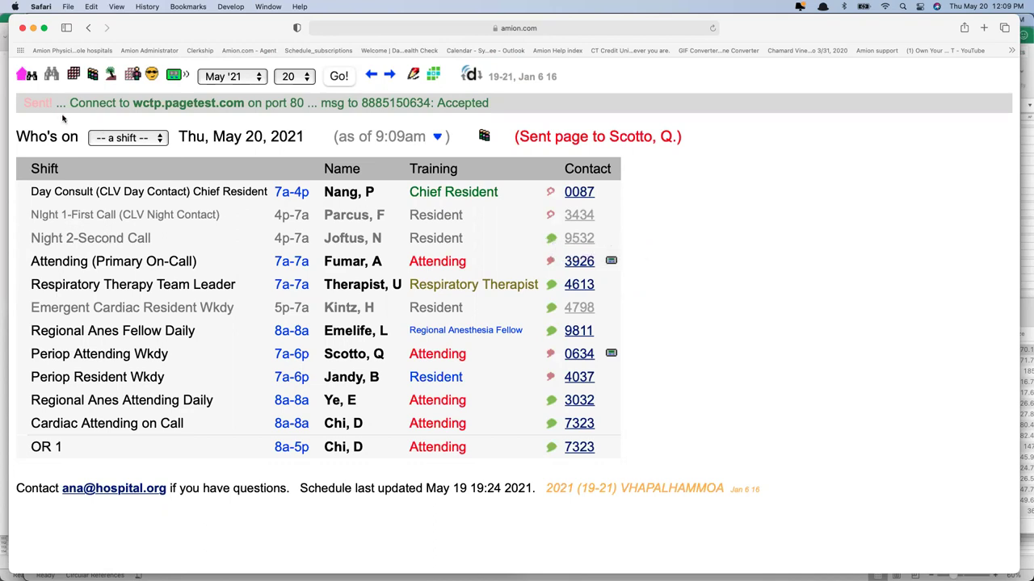
click(24, 77)
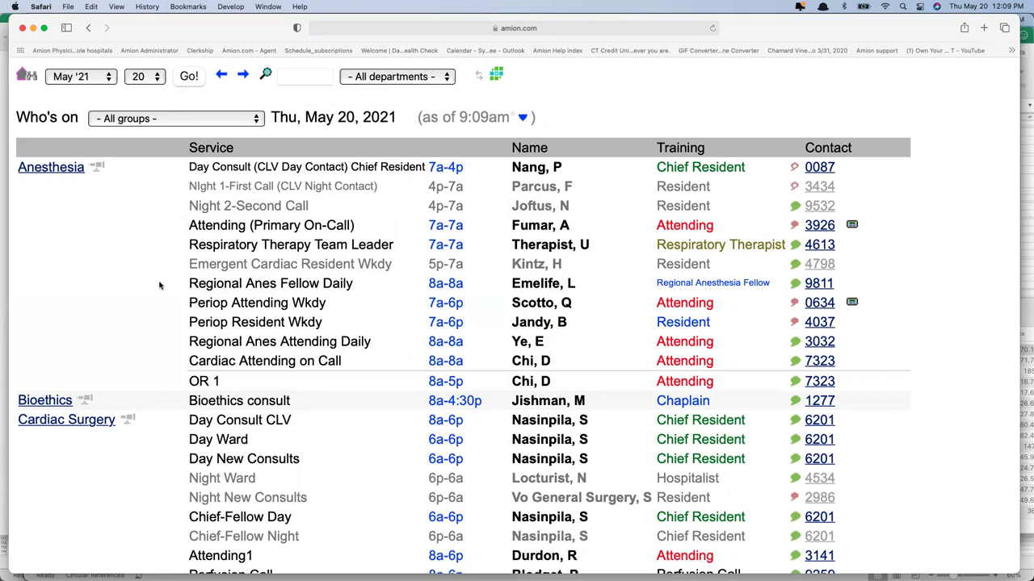
Open the Cardiac Surgery May 2021 schedule, zoomed out to review the month
click(49, 426)
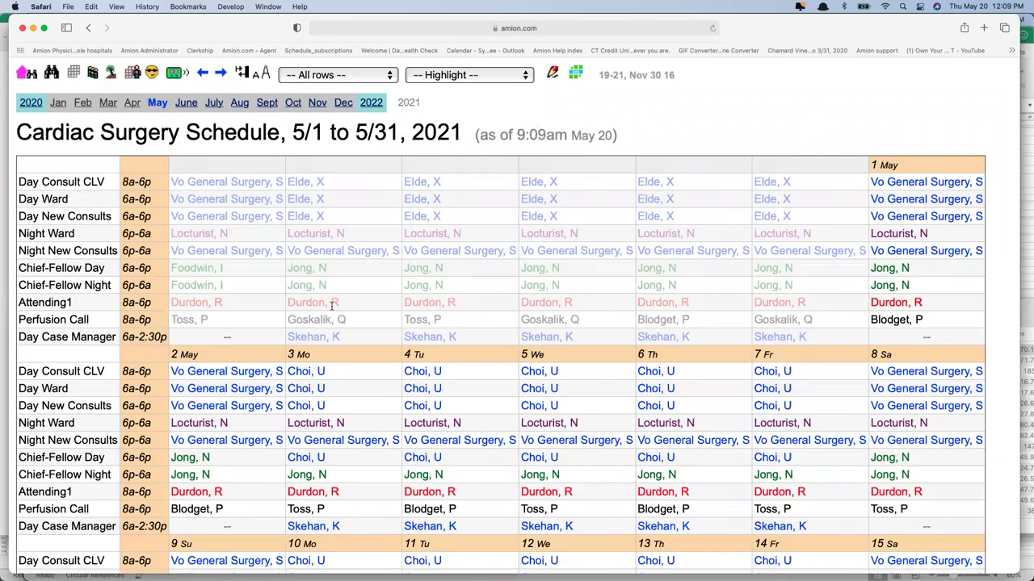
key(super+minus)
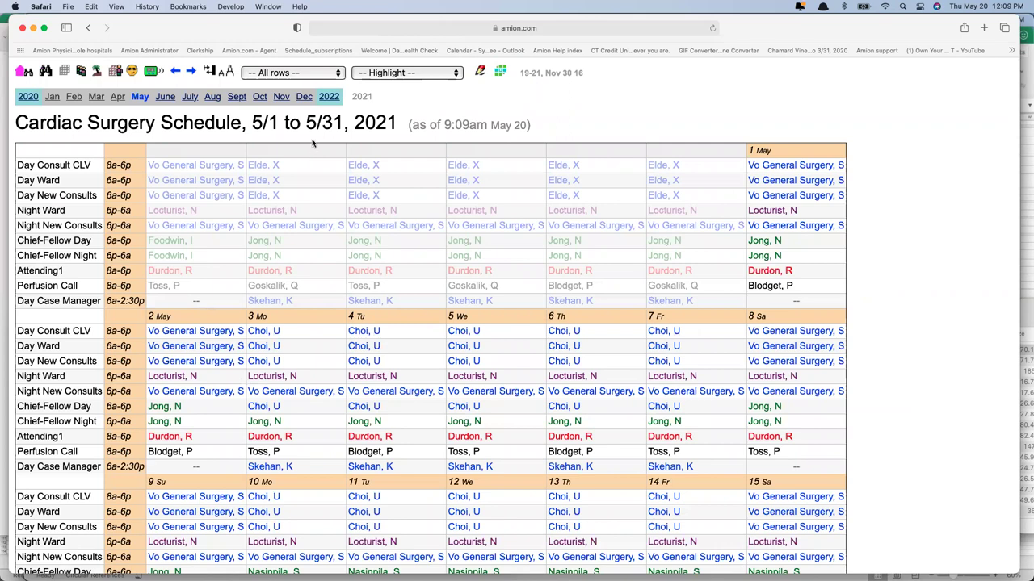
scroll(557, 370, down, 3)
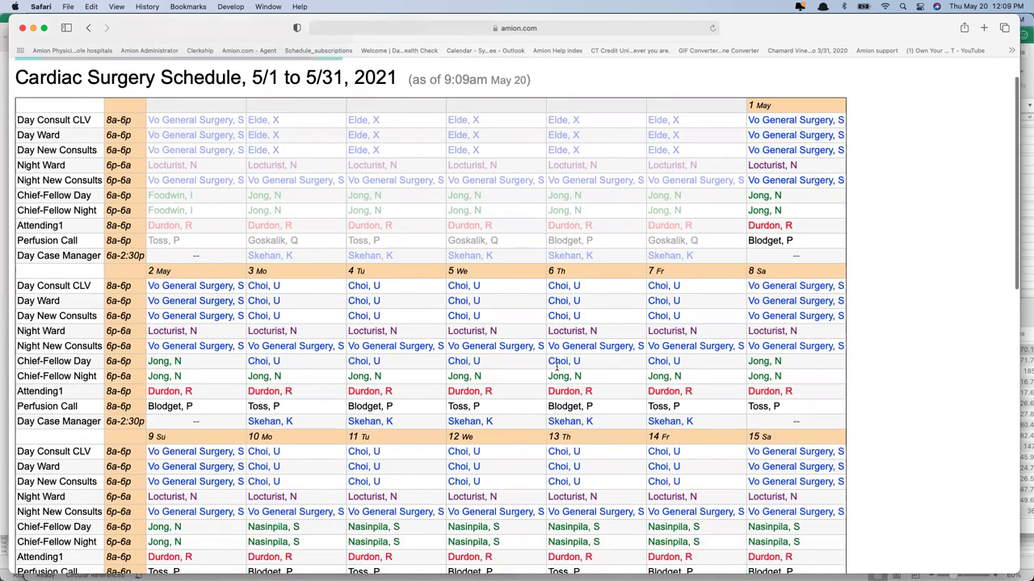
scroll(557, 369, down, 1)
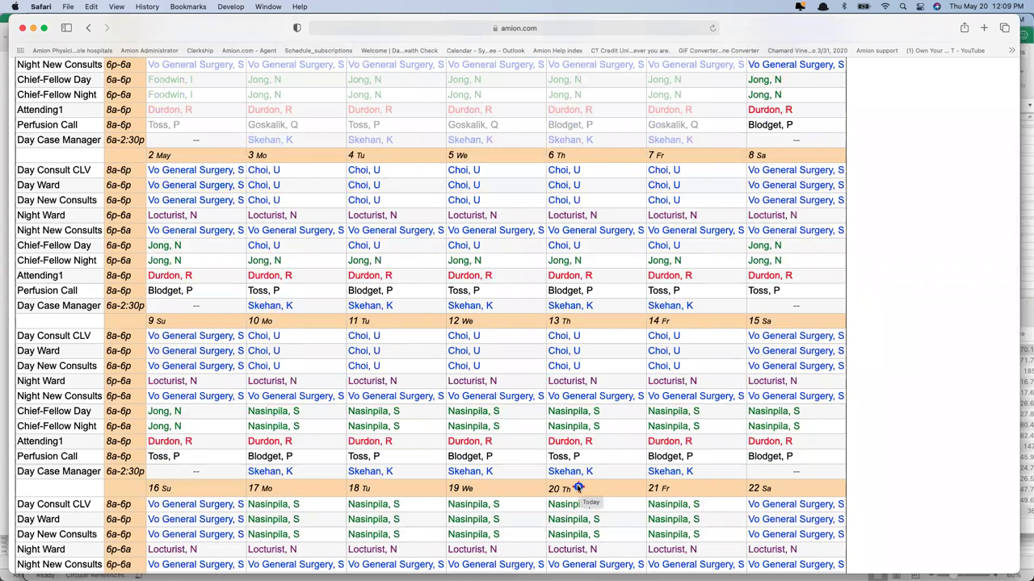
scroll(465, 390, up, 4)
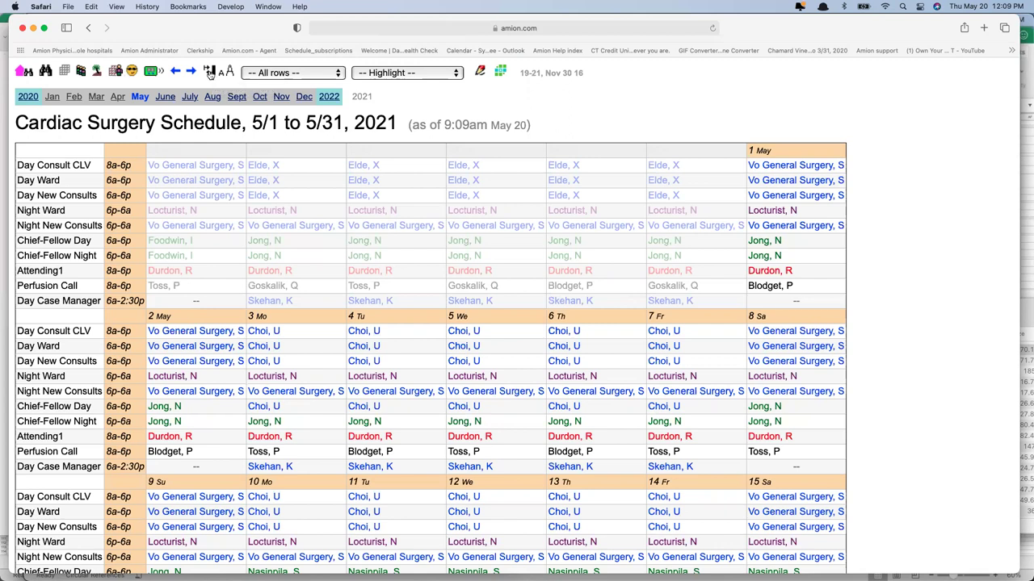
click(210, 73)
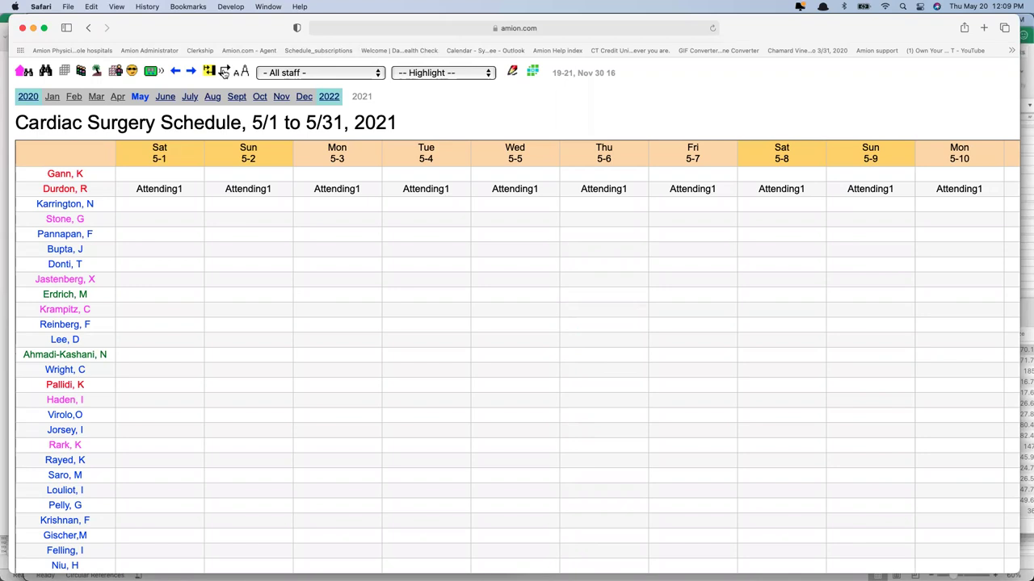
click(224, 72)
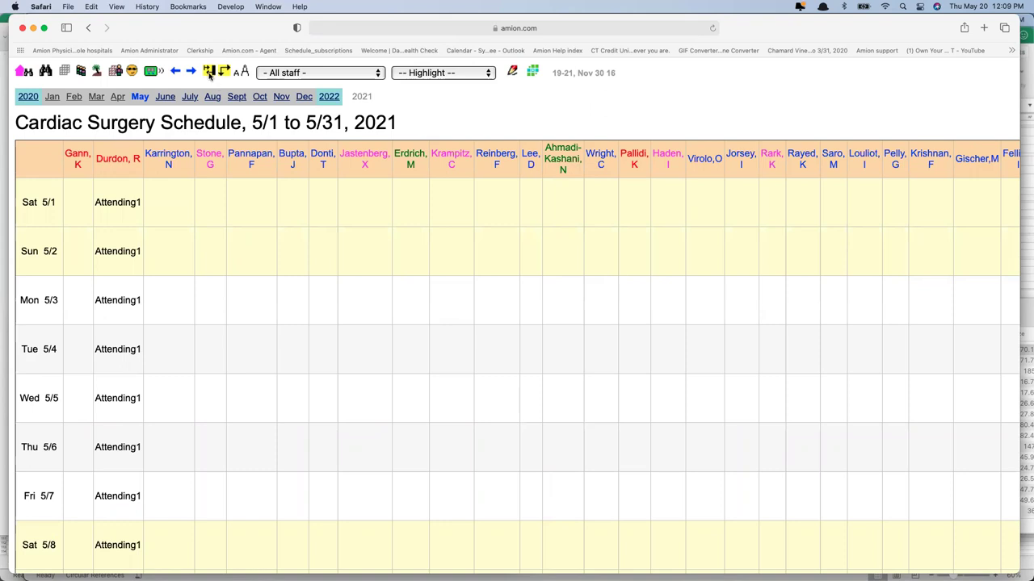
click(209, 73)
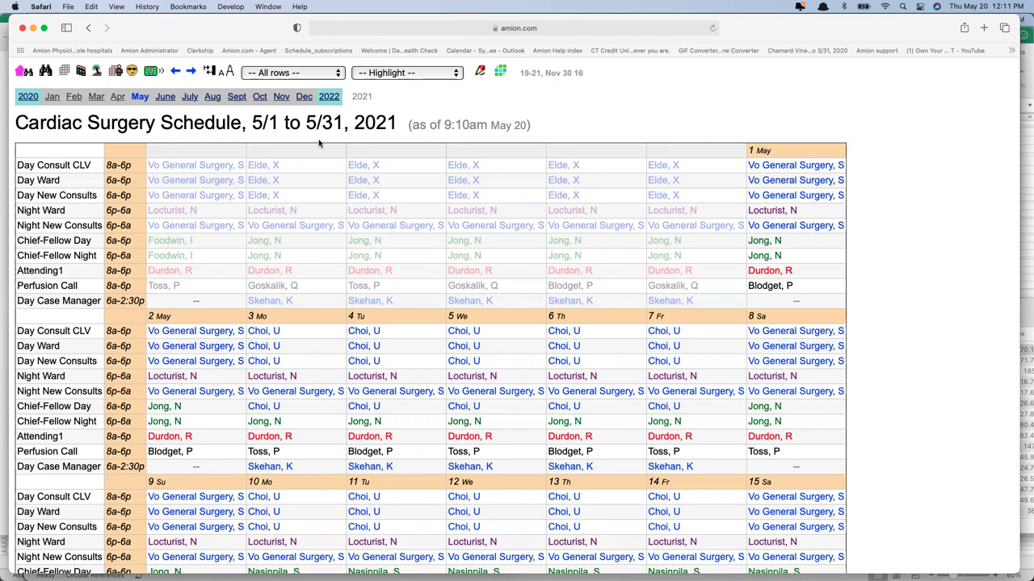
click(118, 97)
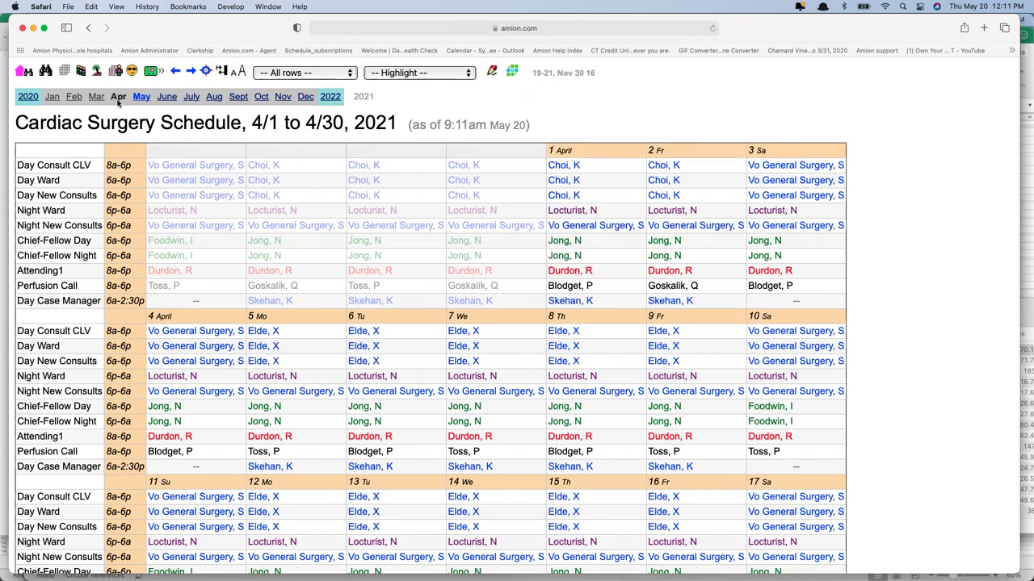
click(35, 98)
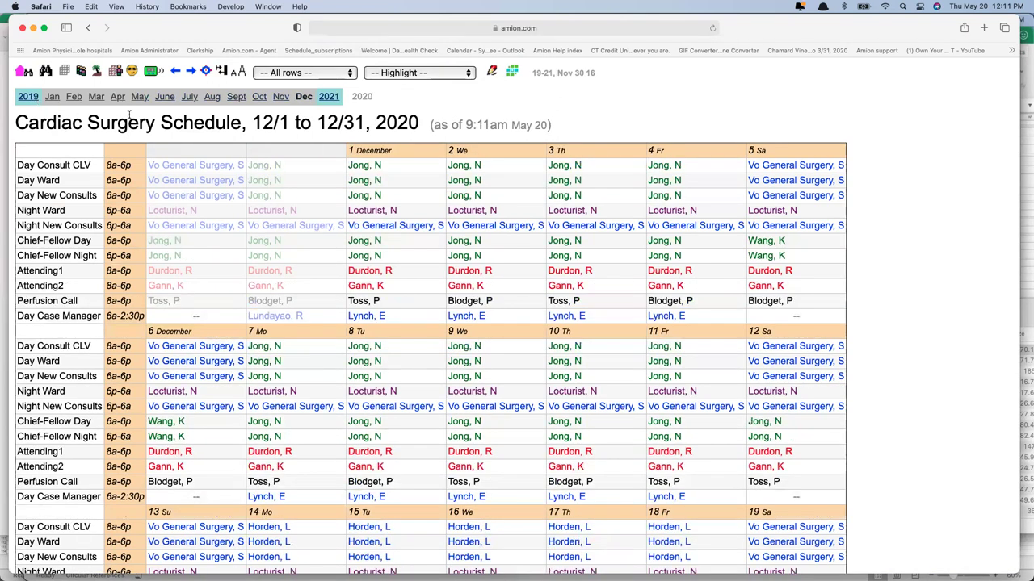
click(329, 98)
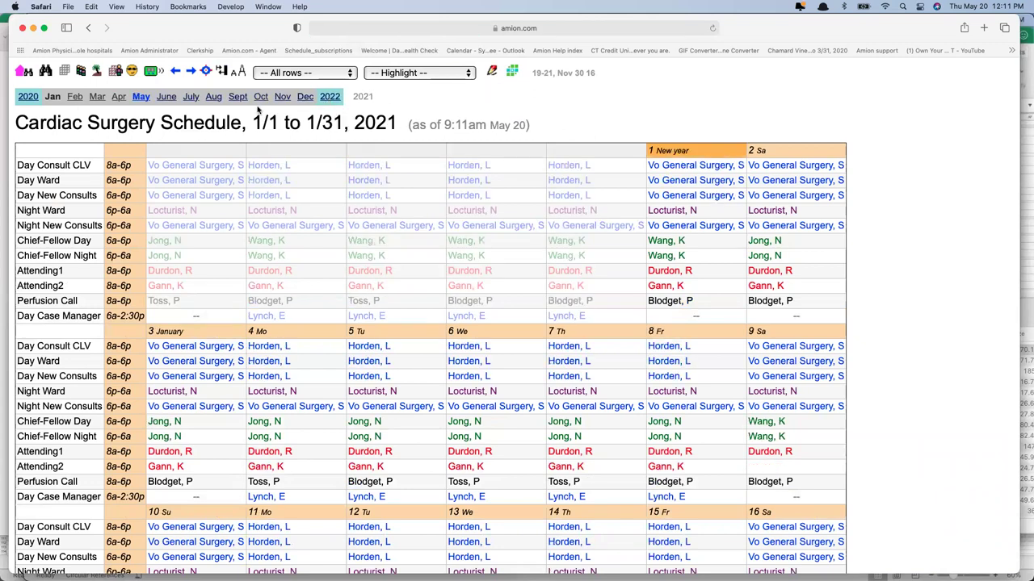
click(142, 98)
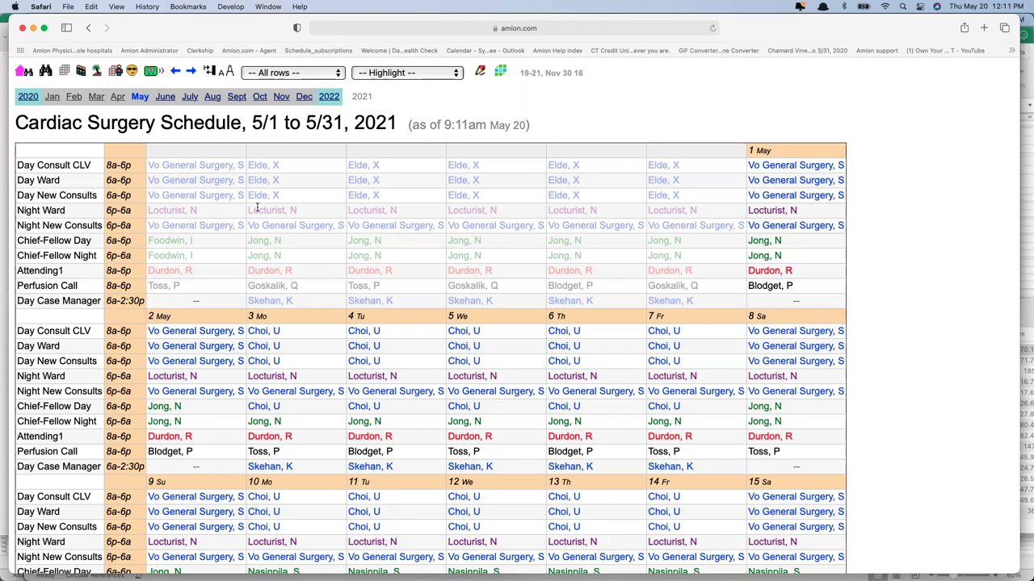
Filter the schedule to Perfusion Call rows, then show all rows again
click(318, 74)
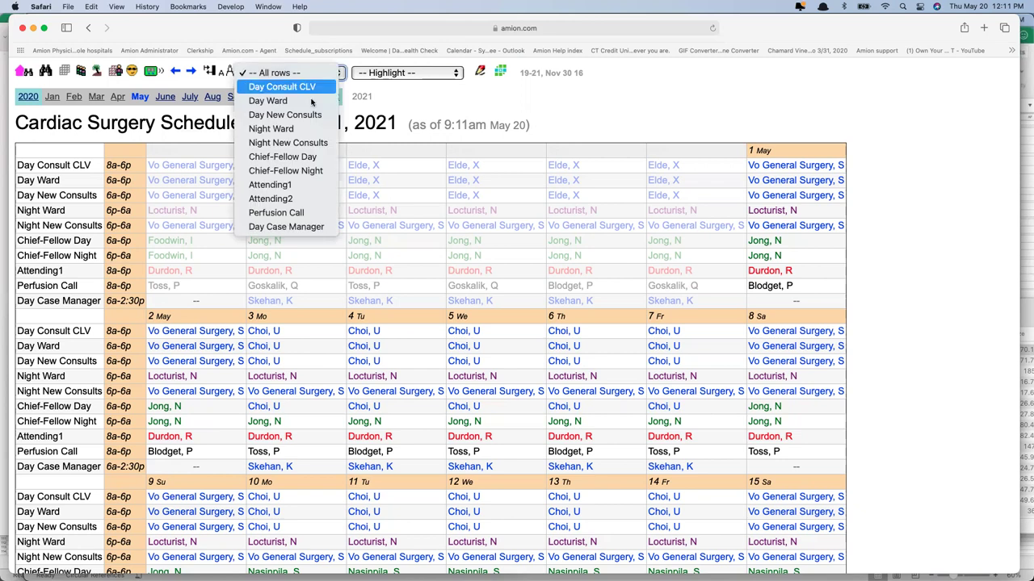
click(303, 213)
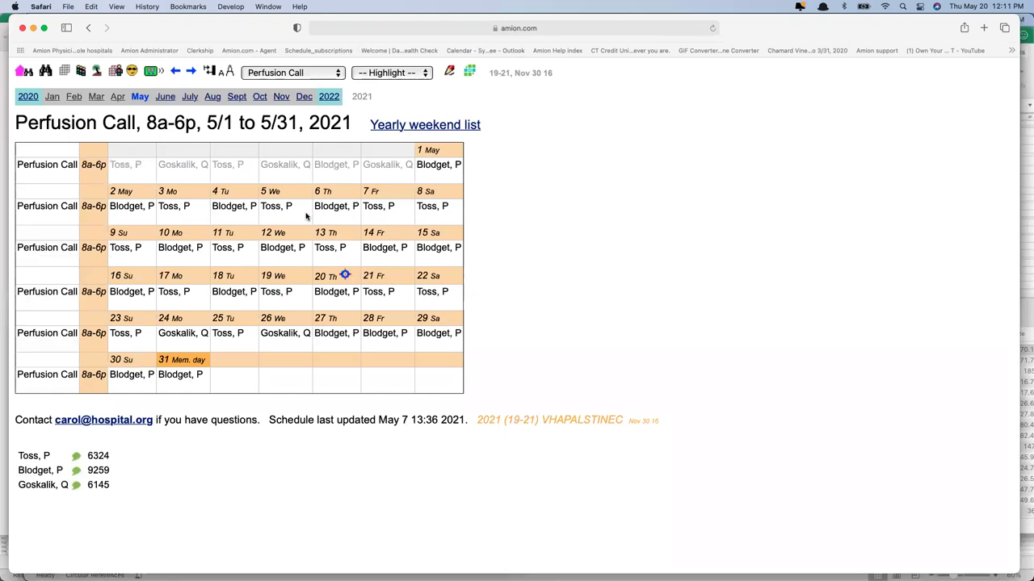
click(309, 74)
click(282, 13)
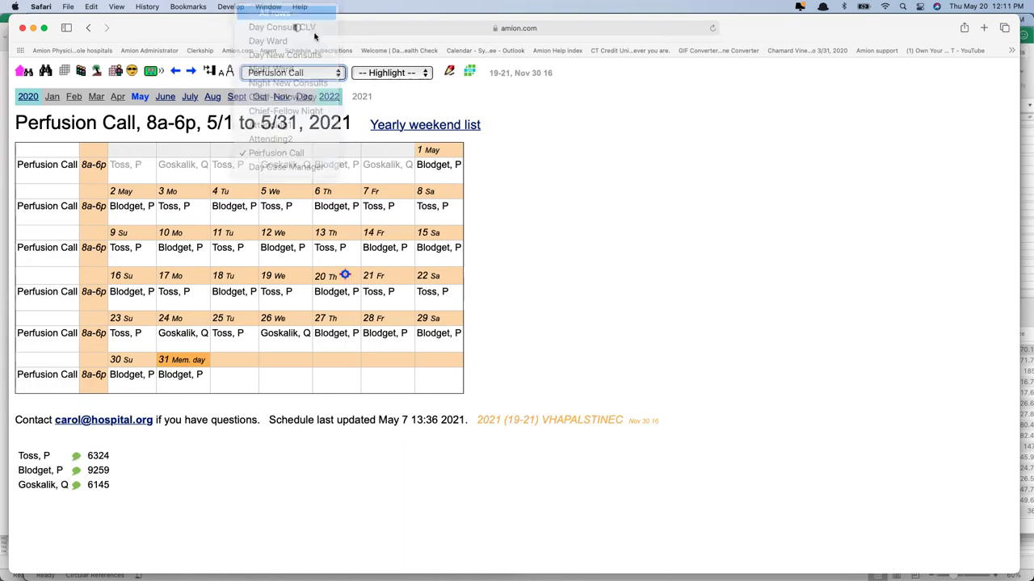
Highlight one staff member's shifts in cyan and a second member's shifts in lavender
click(394, 77)
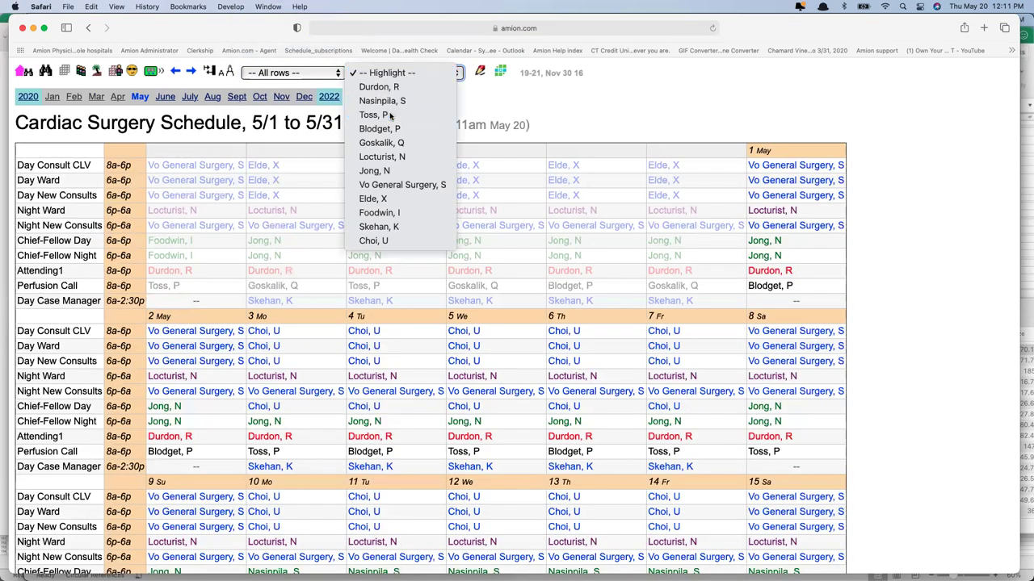
click(390, 115)
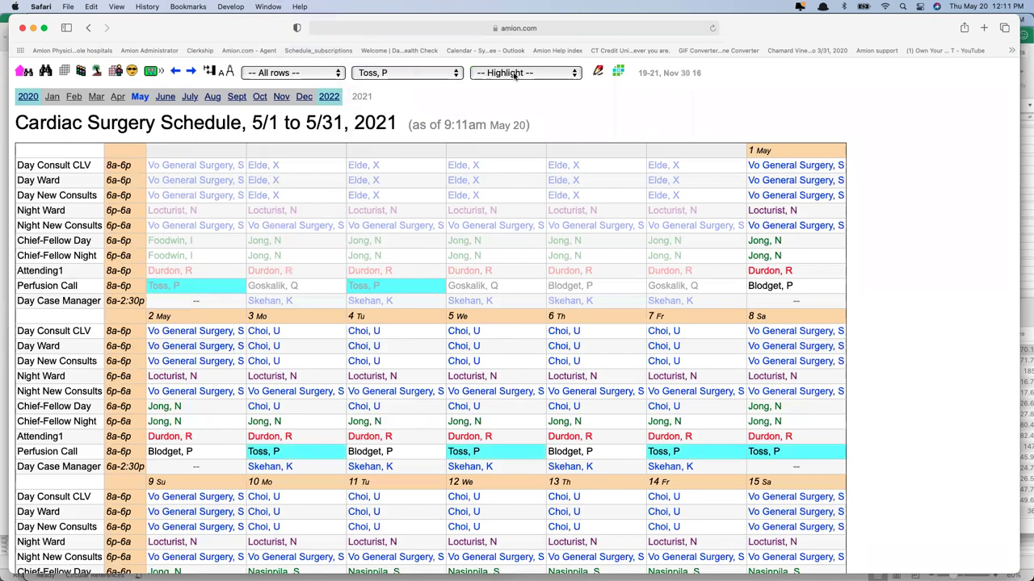
click(514, 73)
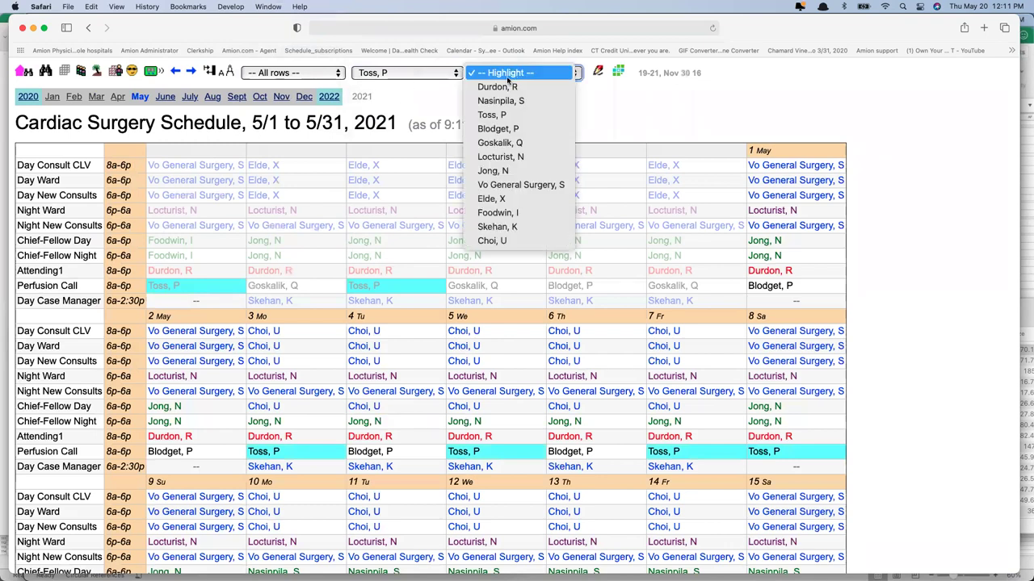
click(517, 143)
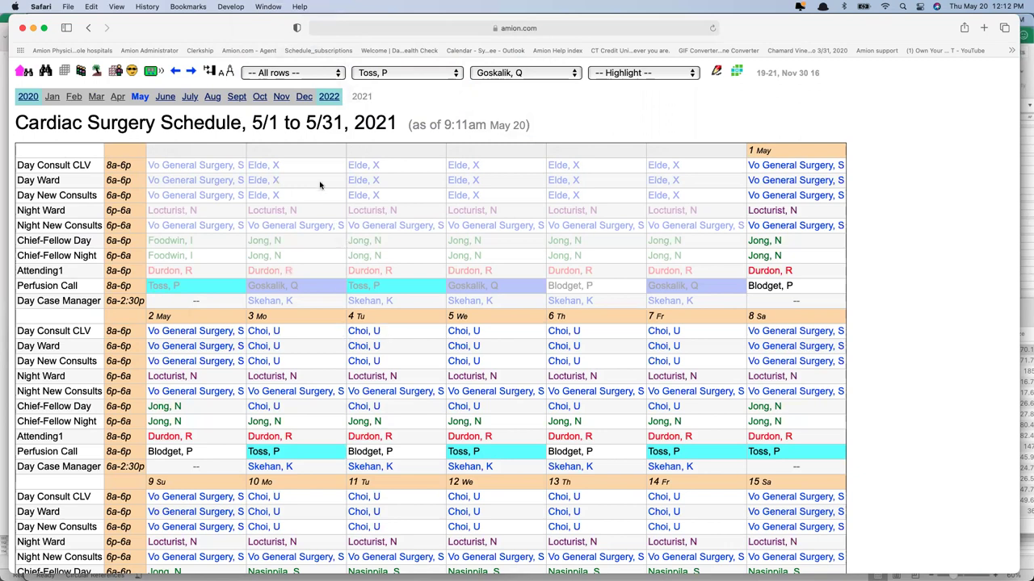
Open the personal schedule of a staff member listed at the bottom of the schedule
scroll(326, 340, down, 1)
scroll(325, 341, down, 10)
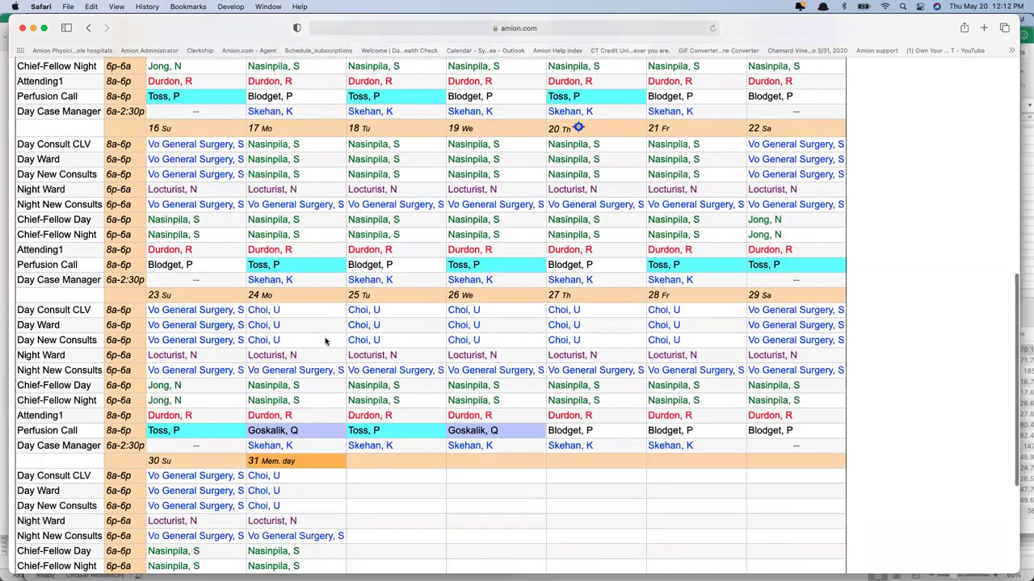
scroll(325, 340, down, 4)
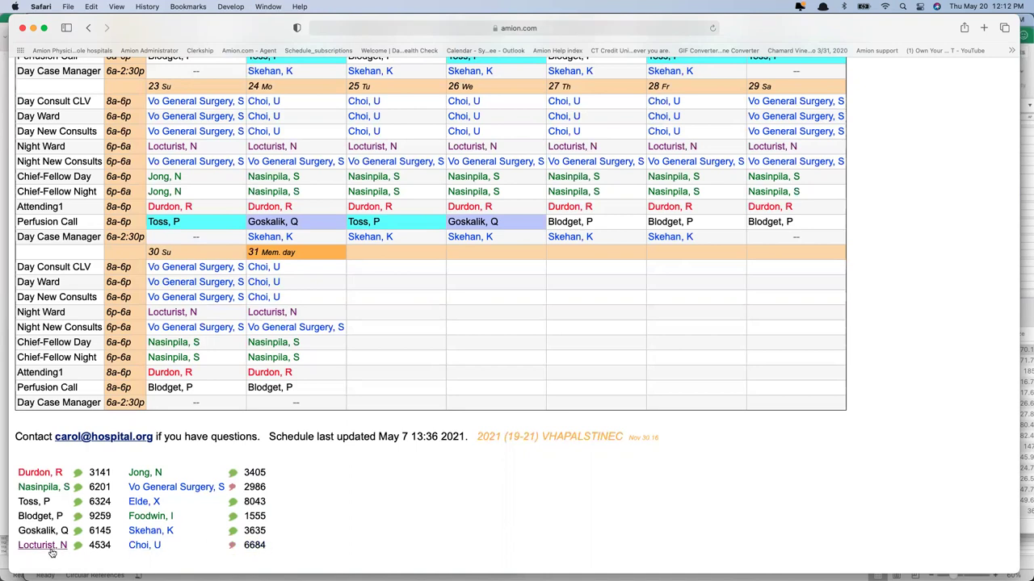
click(36, 522)
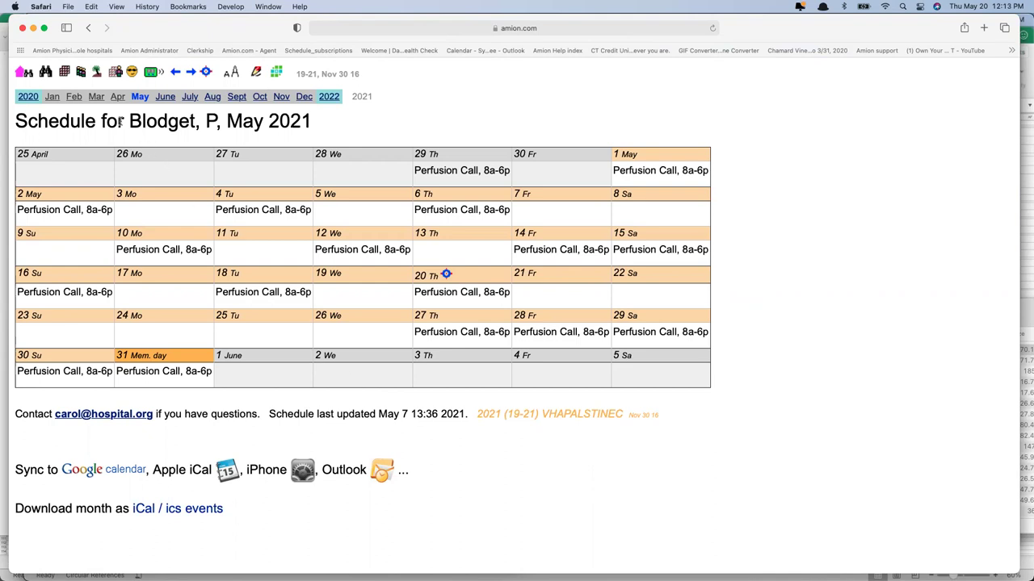
Go back from the personal calendar to the full, unhighlighted Cardiac Surgery schedule
click(65, 72)
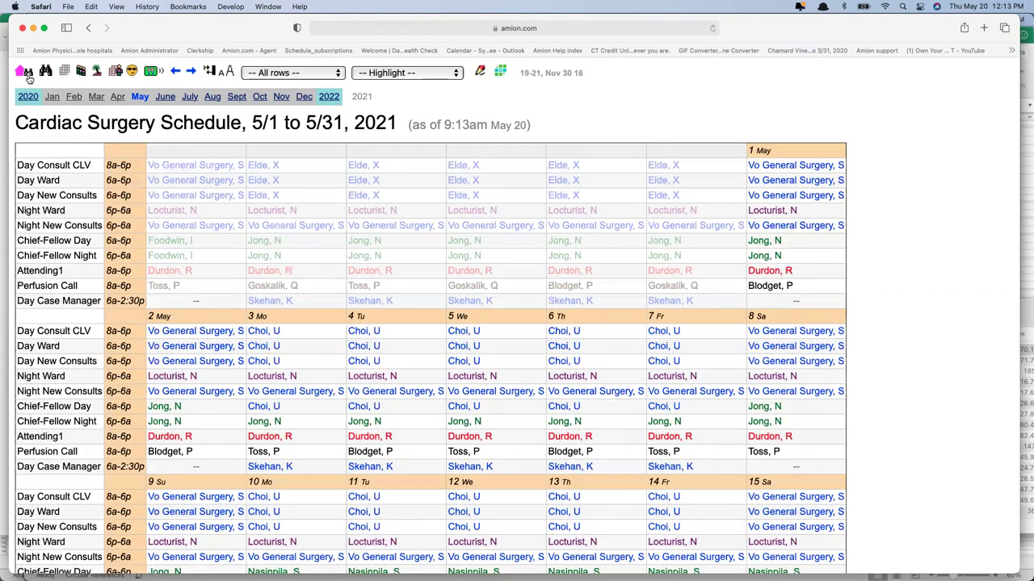
Show the all-groups Who's on list for Thursday, May 20, 2021
click(23, 72)
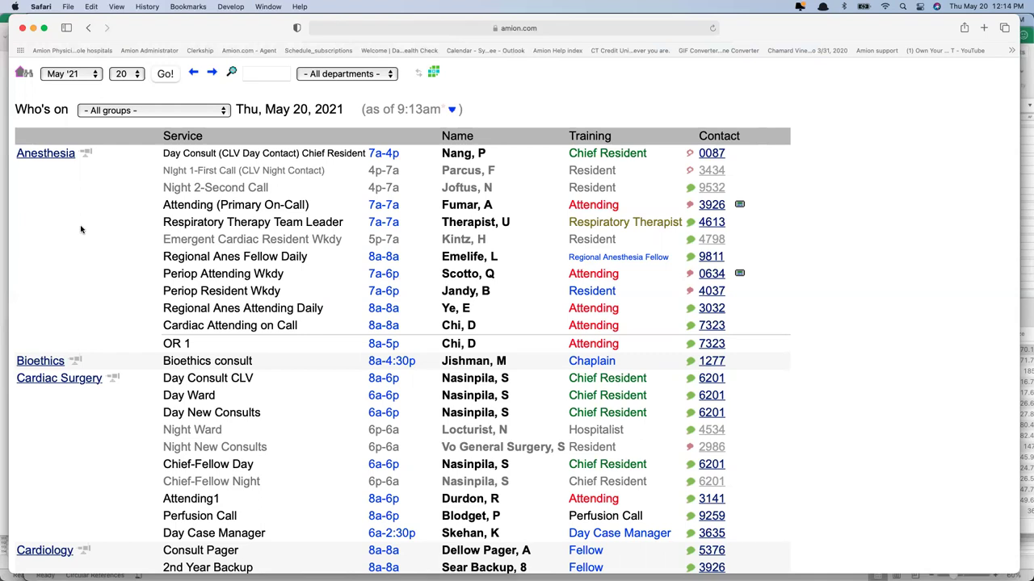
Sign in to another schedule with its login name and show its PGY1 2020–2021 block schedule
click(434, 75)
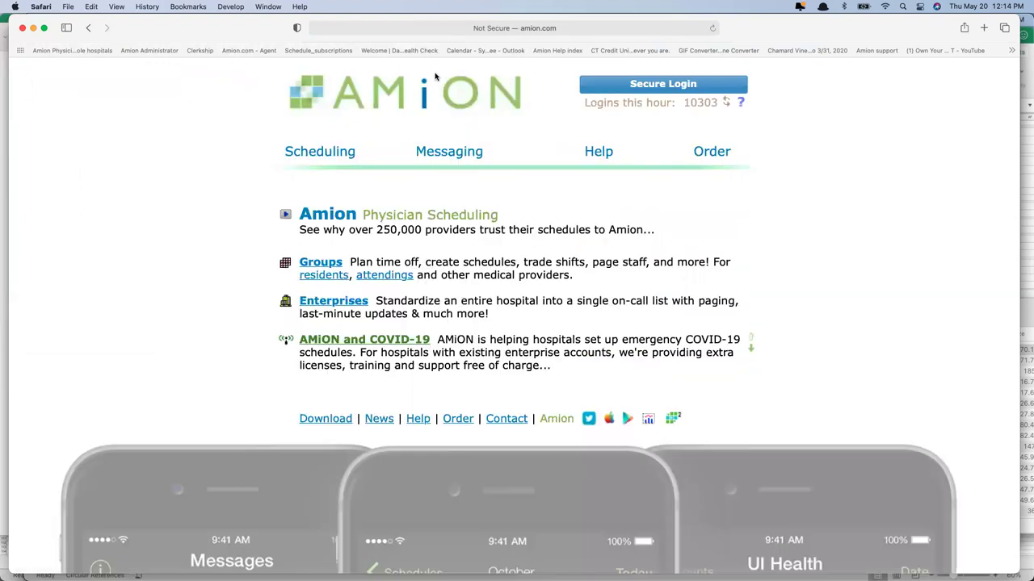
click(607, 88)
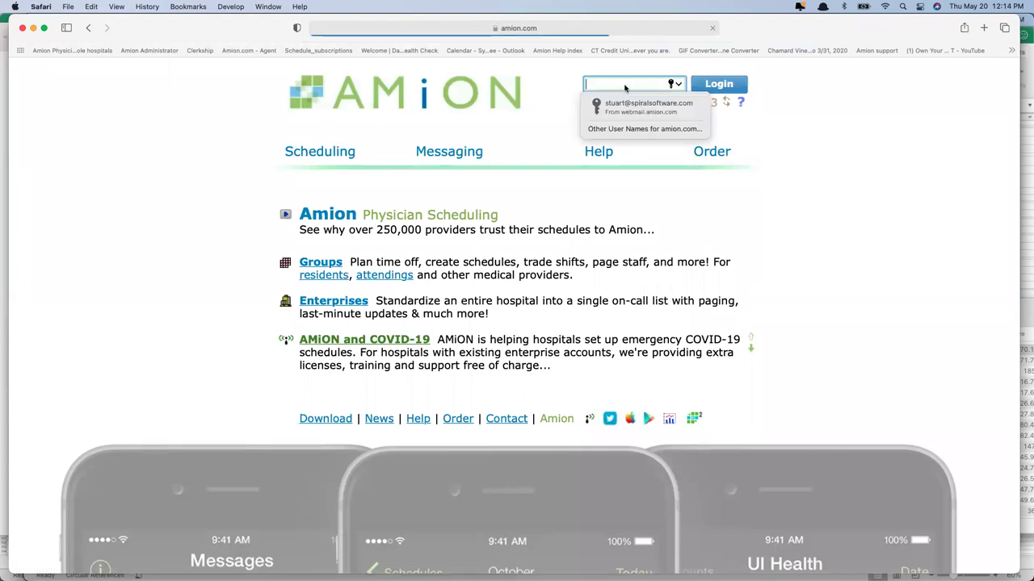
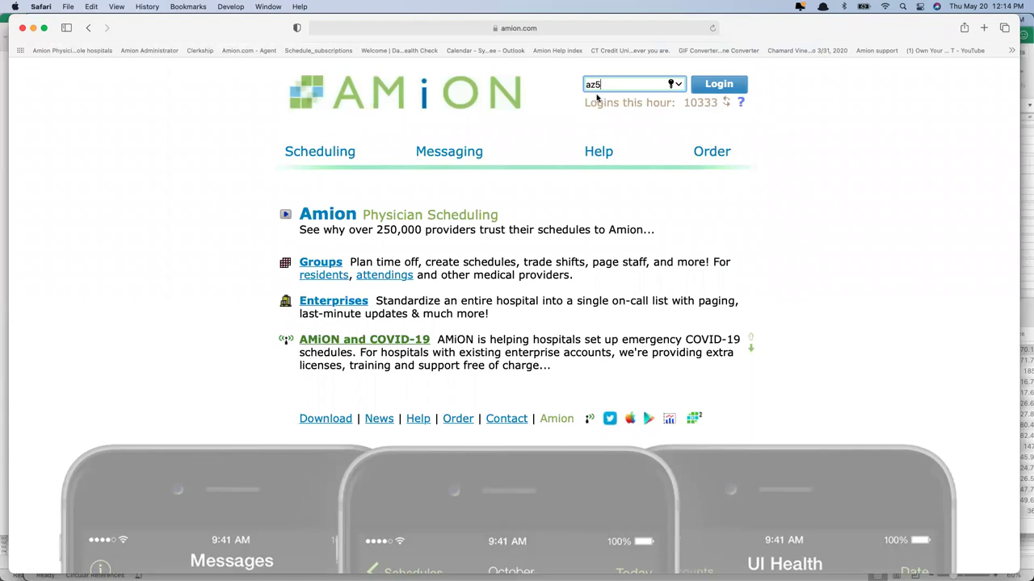
click(706, 87)
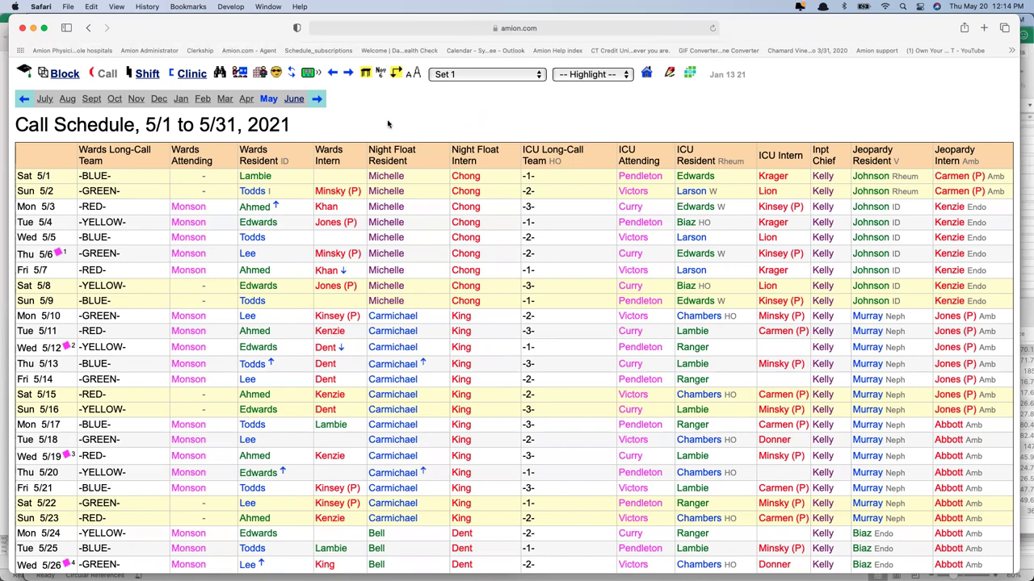
click(65, 74)
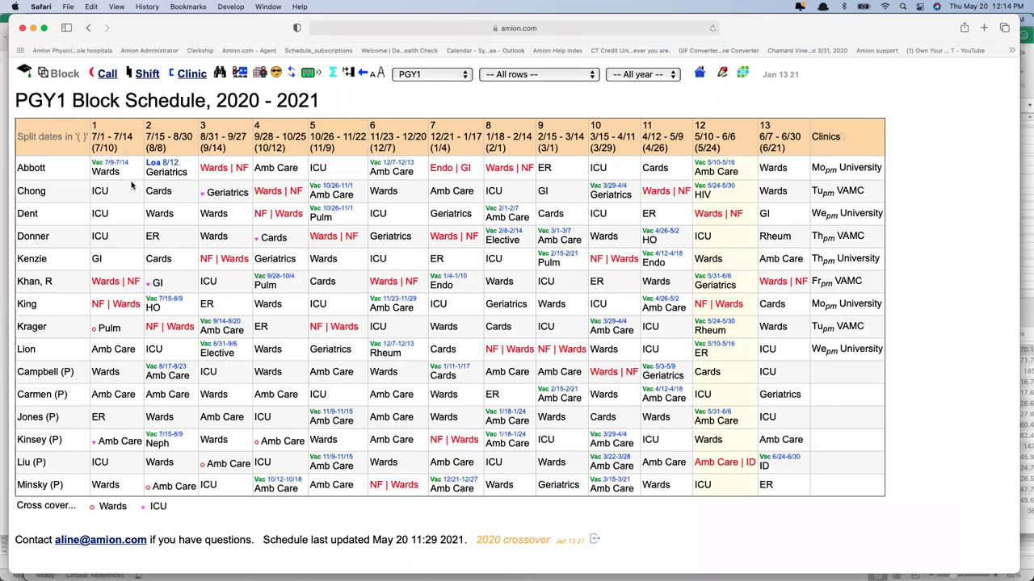
drag(47, 169, 17, 168)
click(46, 178)
Create the May 2021 personal schedule for a PGY1 resident chosen from the dropdown
click(260, 74)
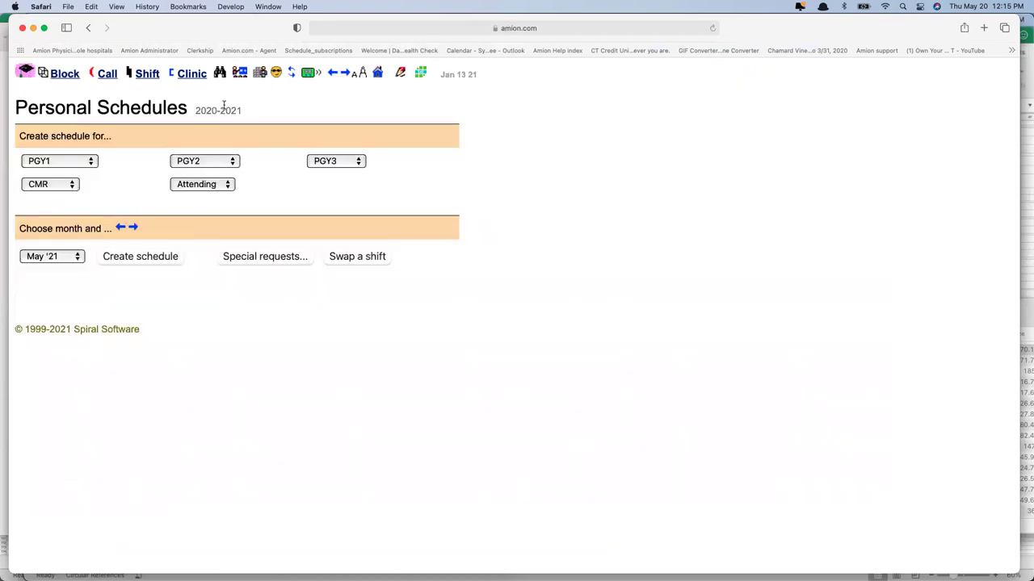
click(93, 163)
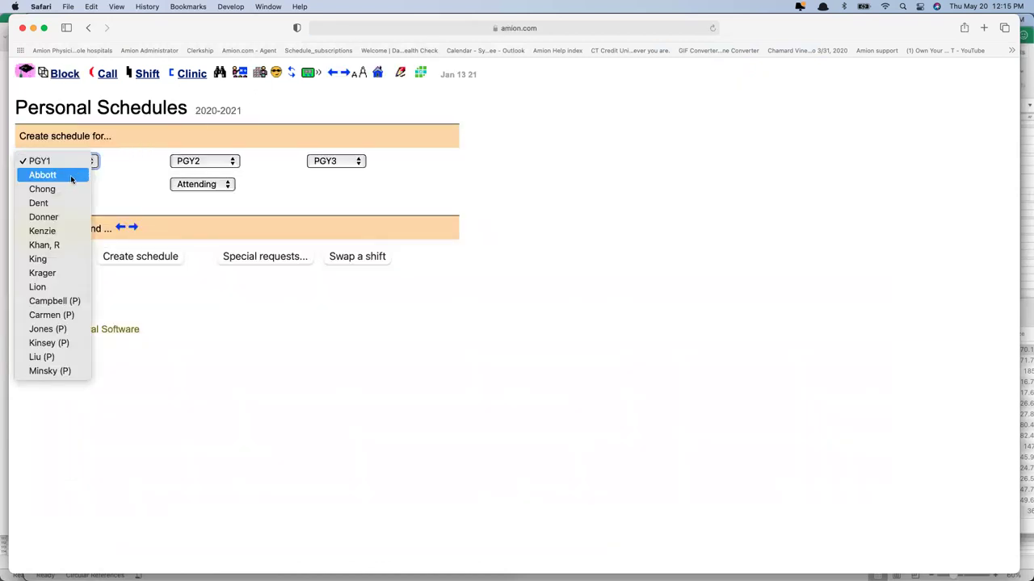
click(71, 177)
click(131, 261)
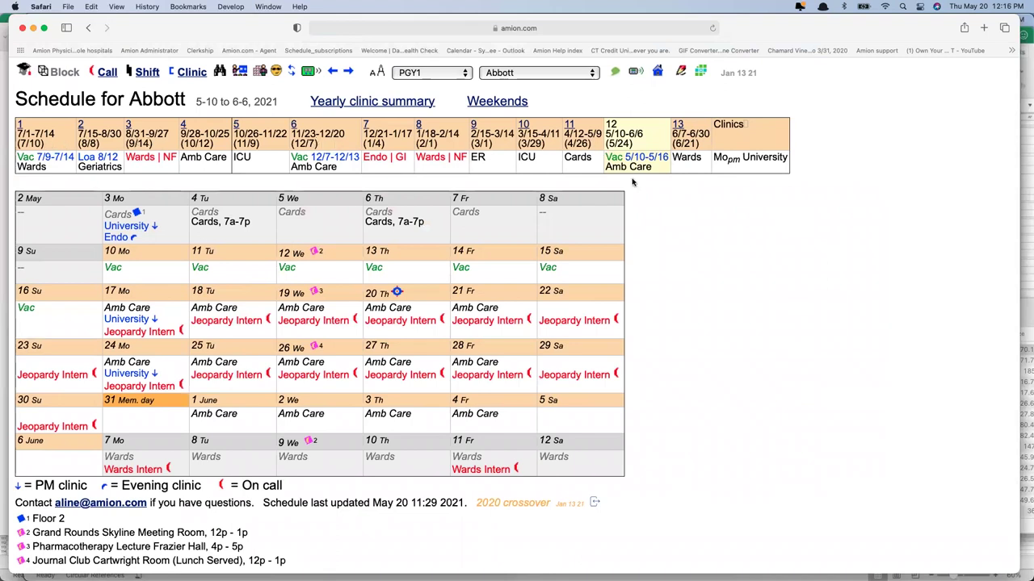
Check the 19 We event's details, then go to the AMiON home page
scroll(633, 182, down, 1)
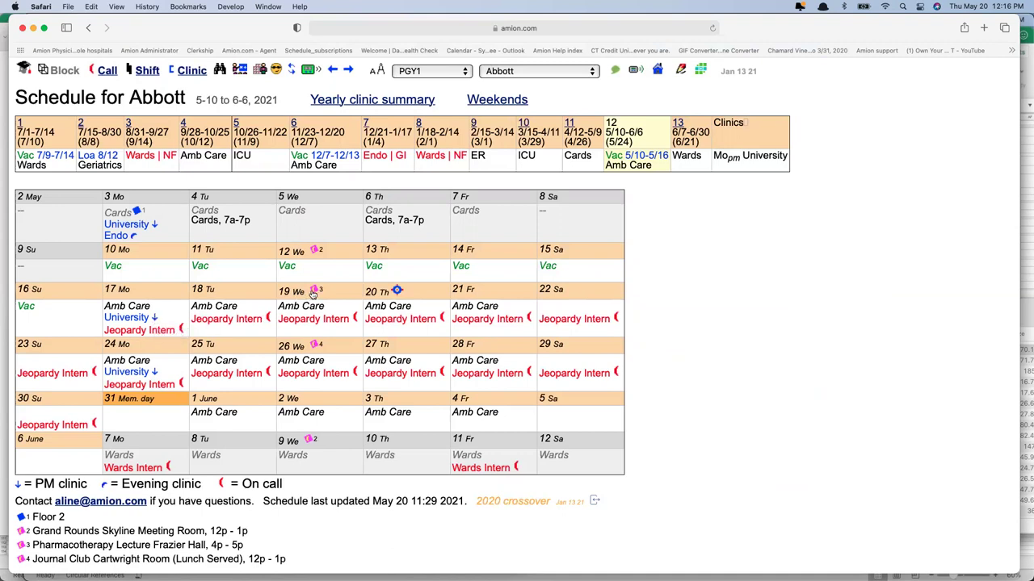
mouse_move(314, 293)
click(701, 71)
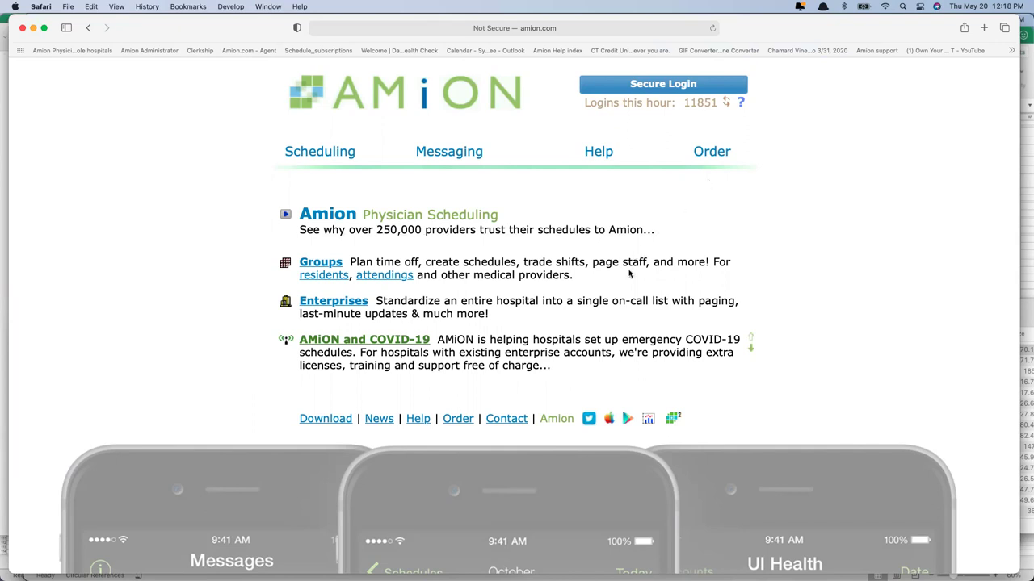
click(505, 419)
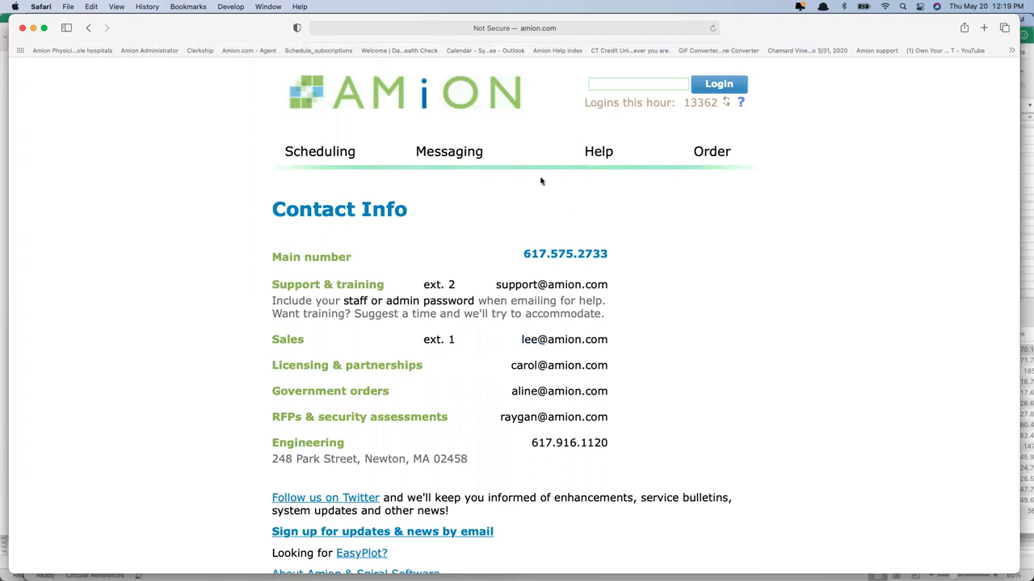
click(495, 104)
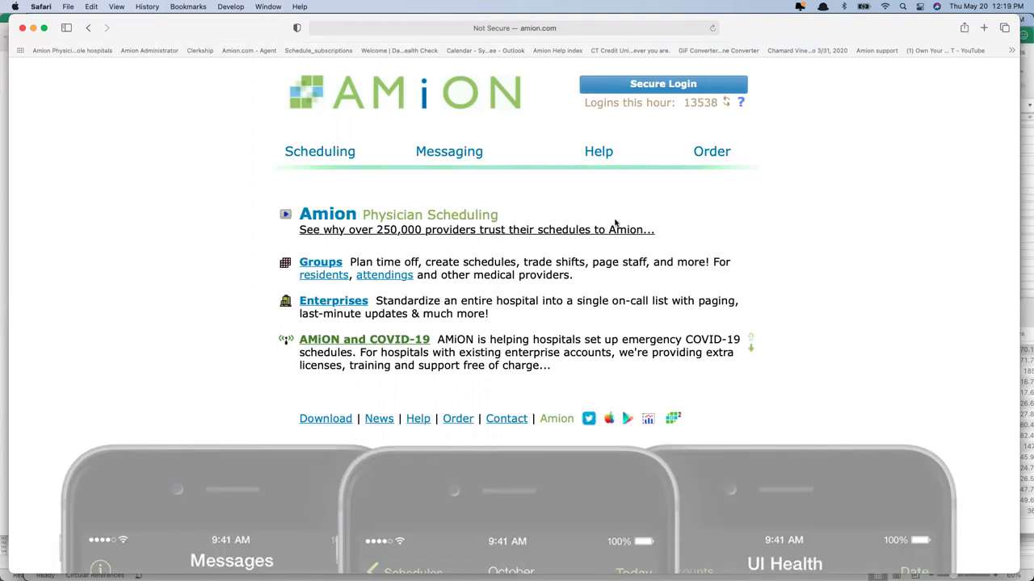
click(598, 160)
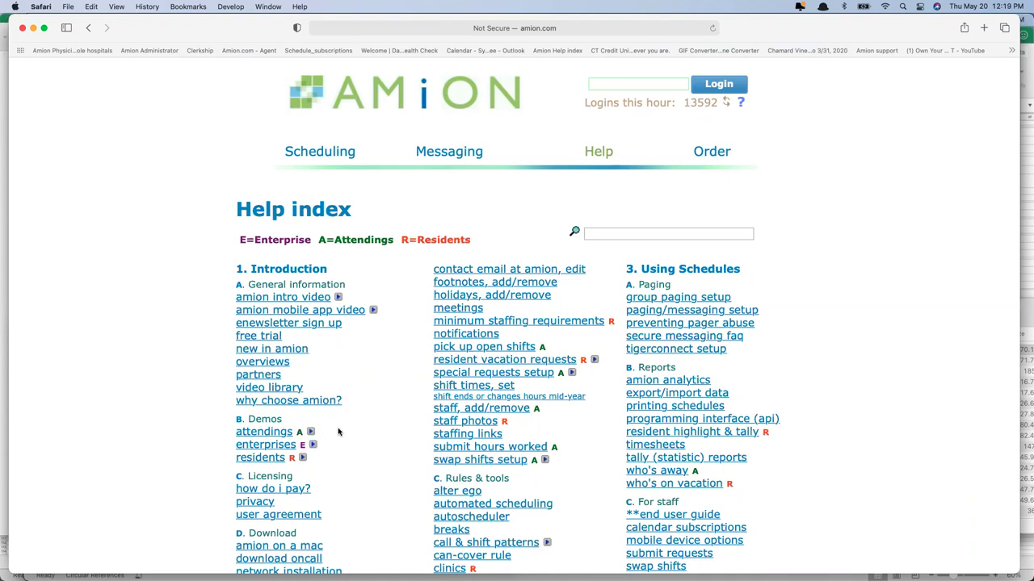
scroll(421, 441, down, 1)
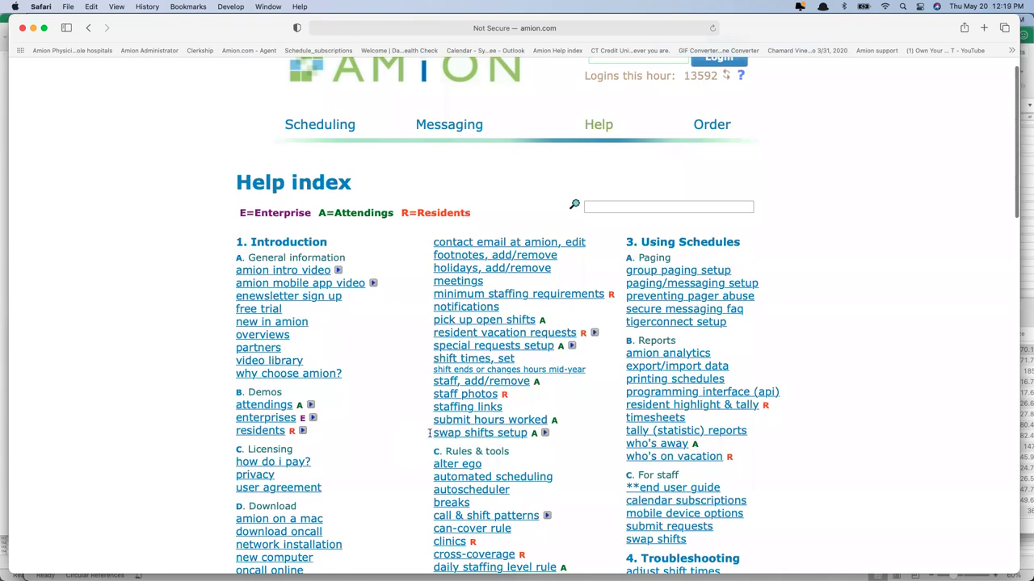
drag(426, 436, 490, 434)
click(568, 441)
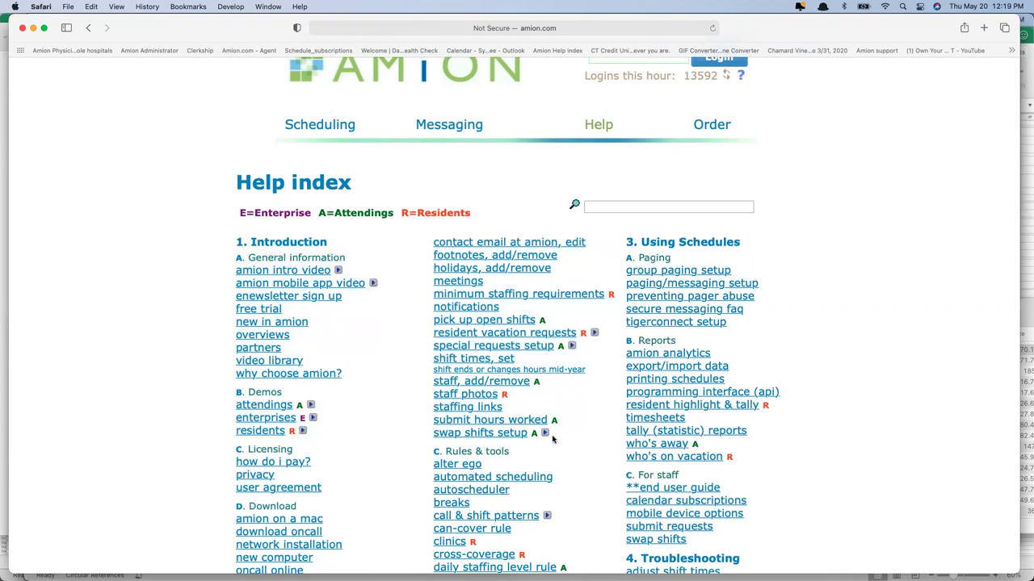
scroll(552, 438, up, 1)
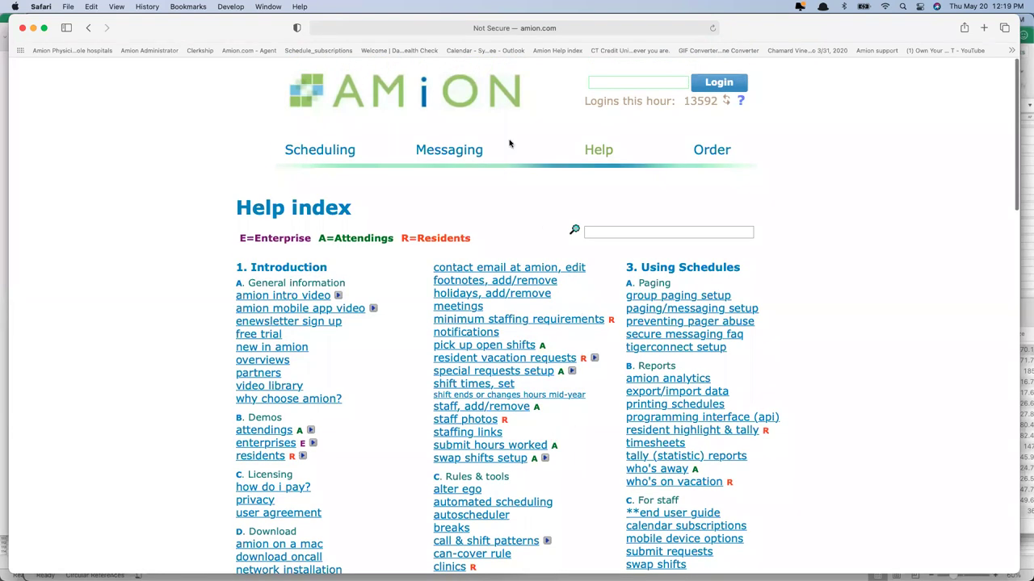
click(491, 105)
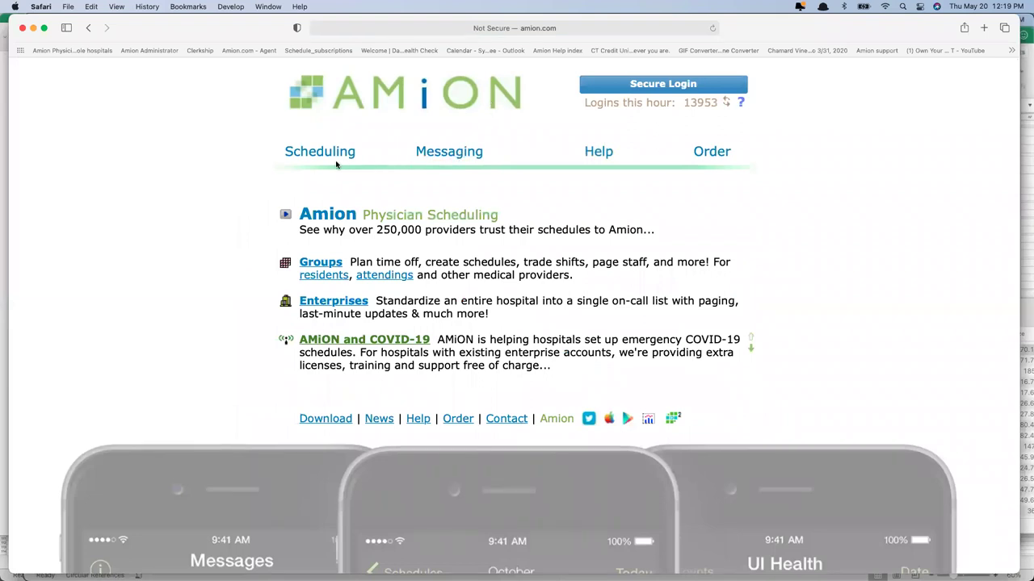
click(325, 421)
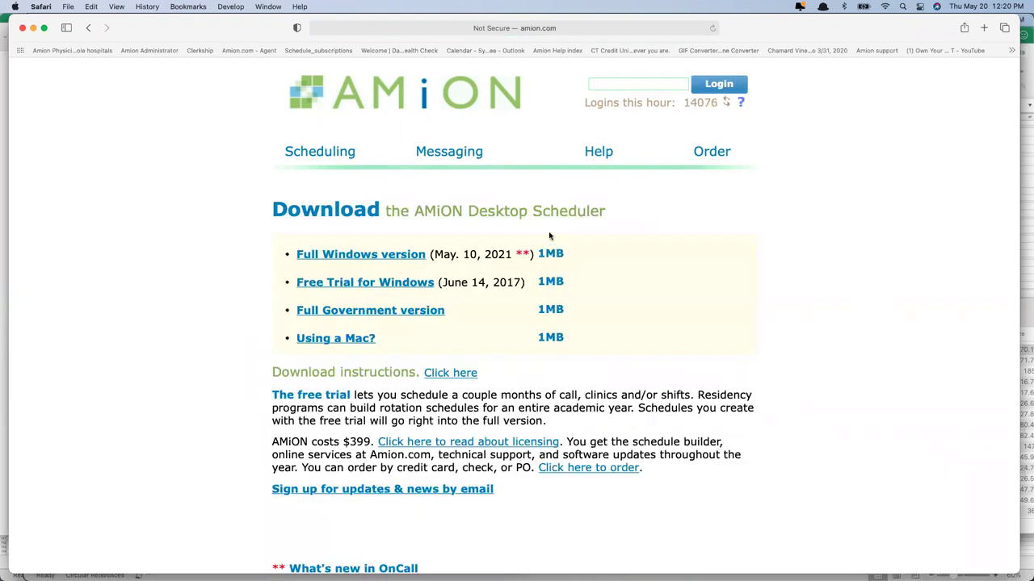
mouse_move(542, 567)
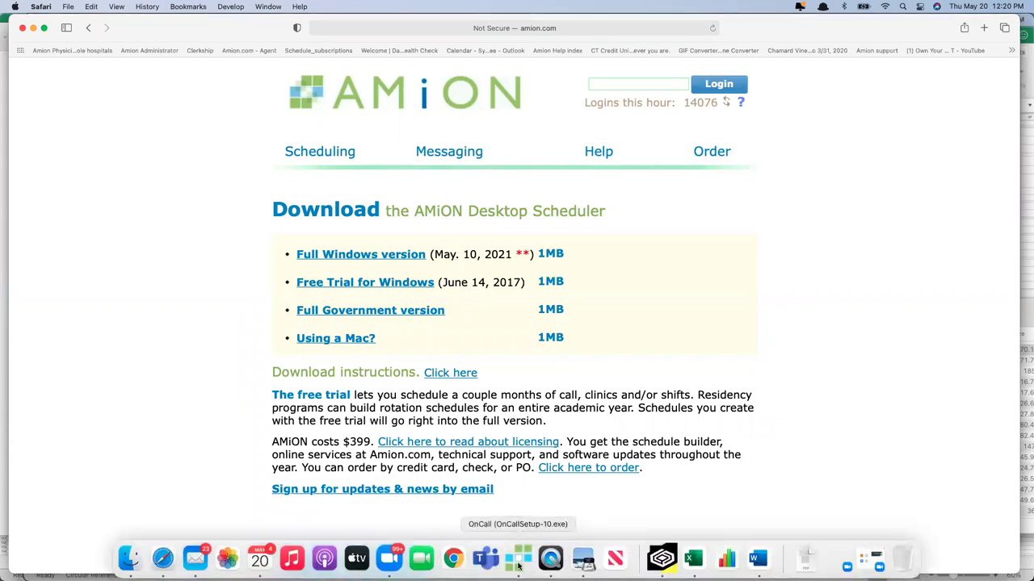
click(518, 568)
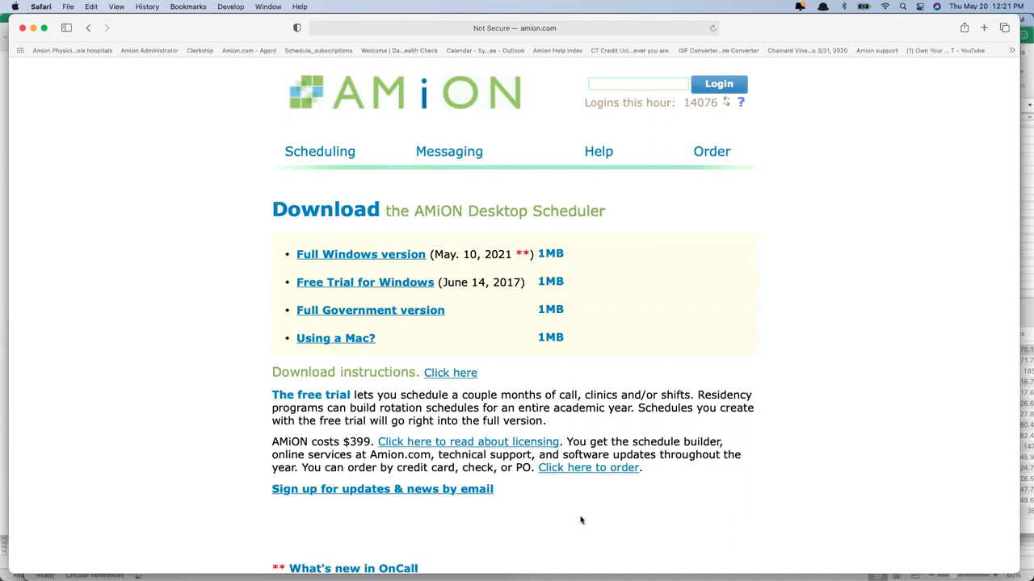
mouse_move(525, 578)
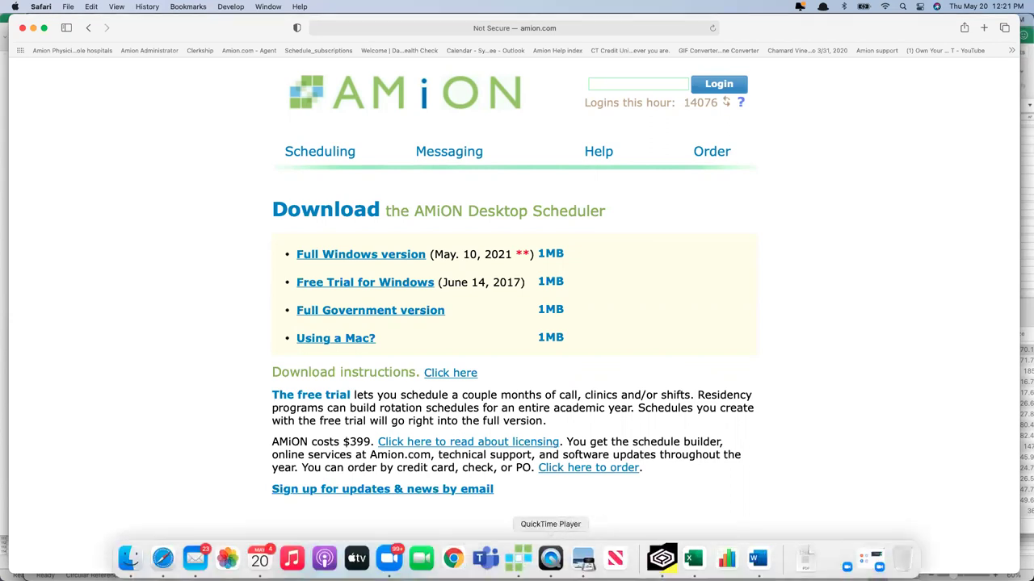
Bring OnCall forward, close the publish confirmation, and show the PGY1 block schedule
click(523, 559)
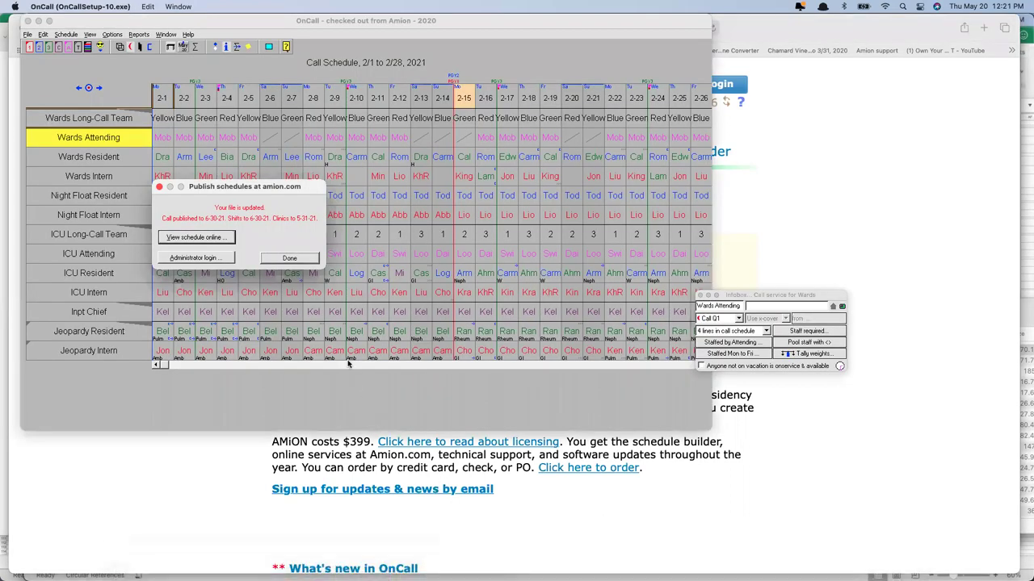
click(311, 260)
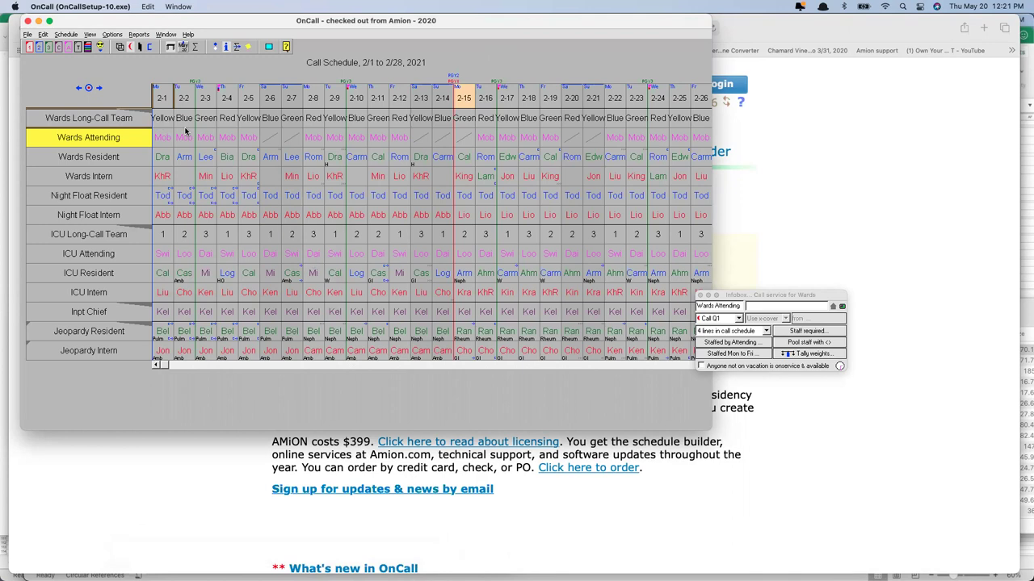
click(121, 48)
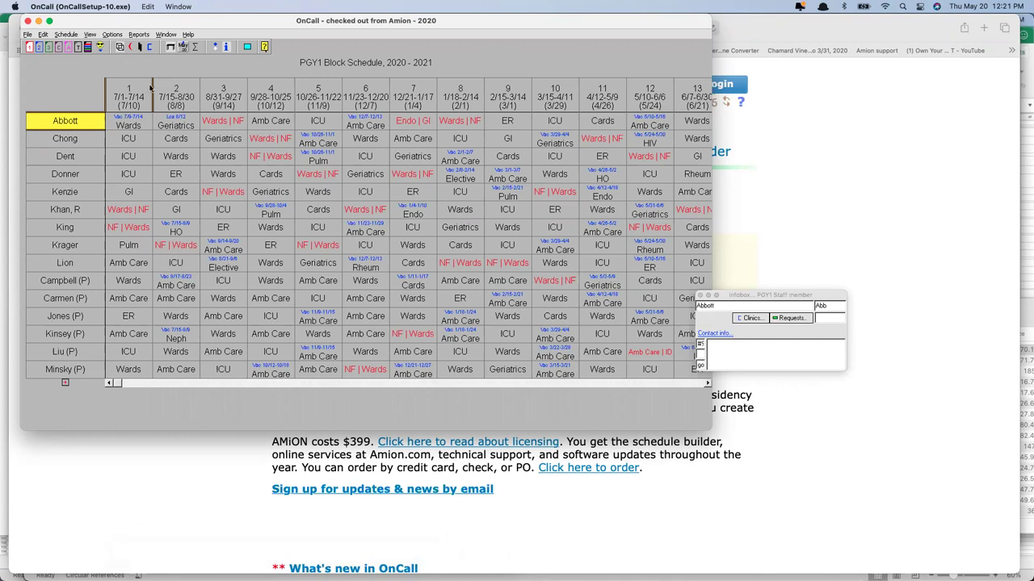
Open the May 2021 Master Call Schedule from Amion via File > Open, using the admin password
click(27, 34)
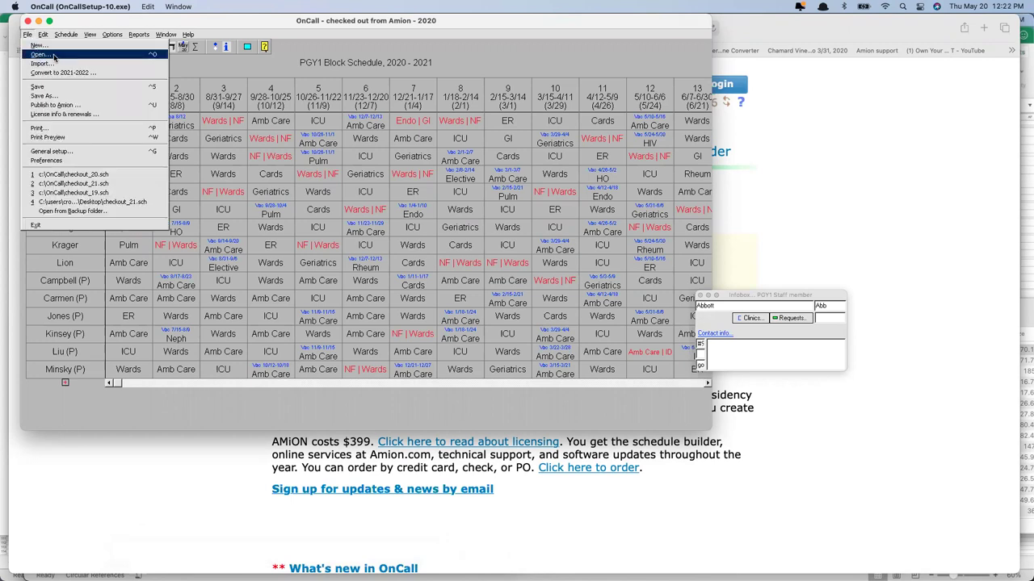
click(53, 56)
click(535, 320)
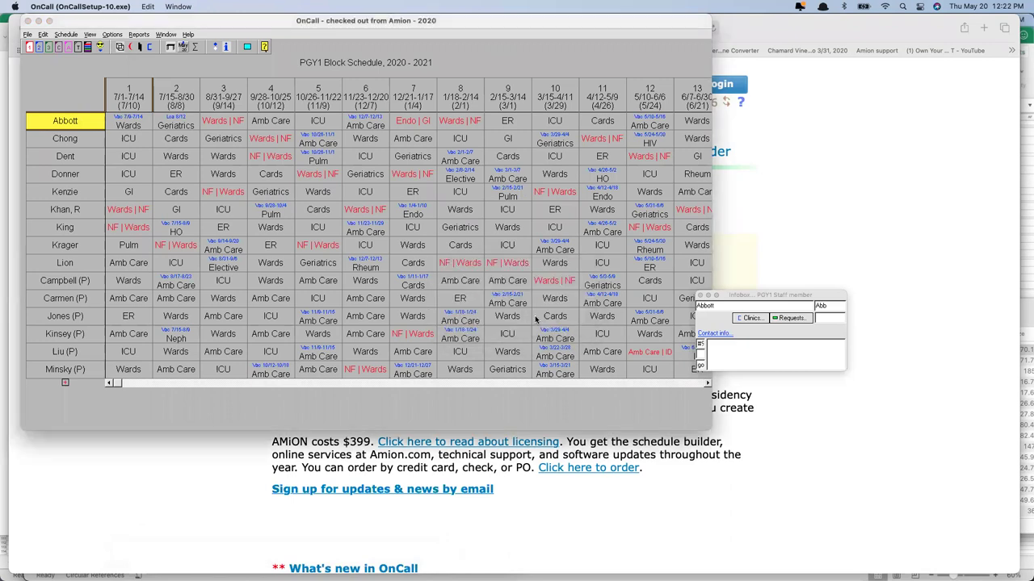
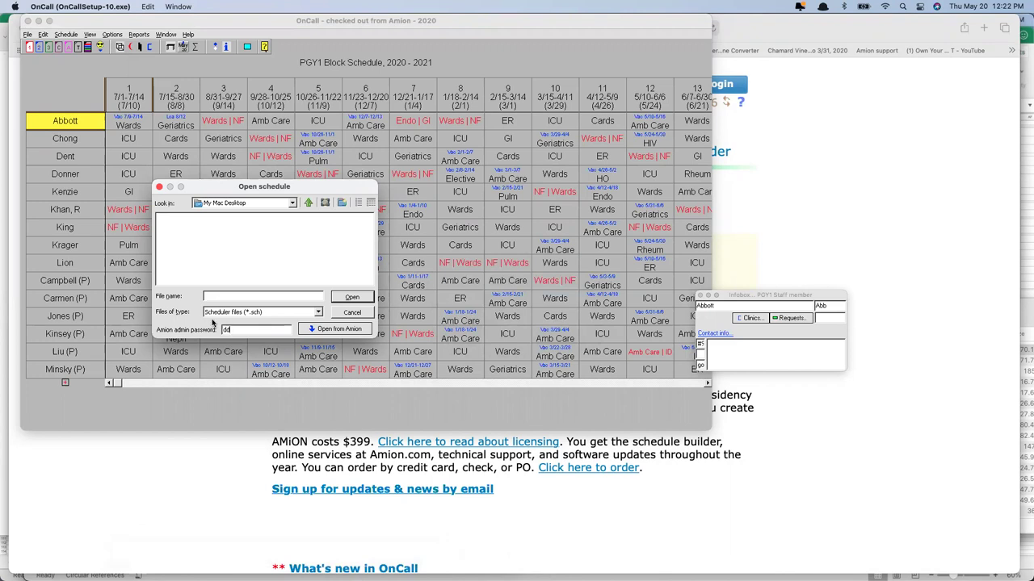
click(313, 331)
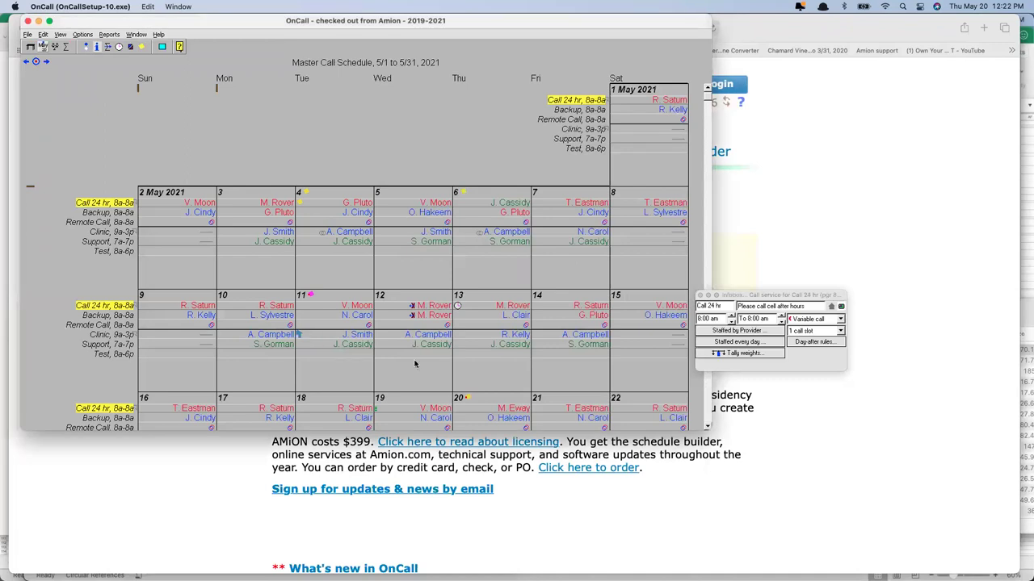
Enlarge the scheduler window and move the Infobox panel onto the May 2021 calendar
drag(711, 429, 918, 539)
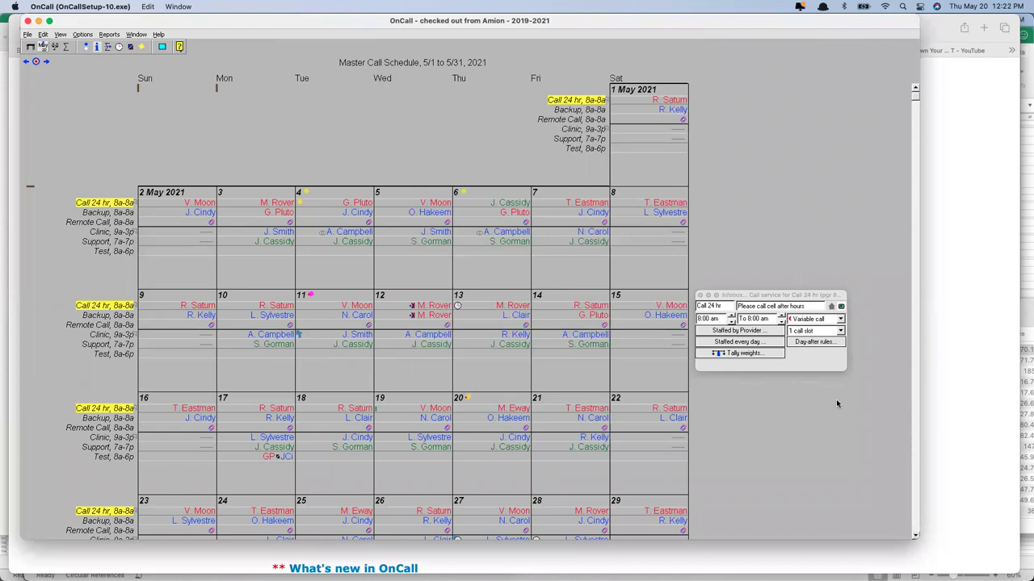
drag(787, 298, 699, 331)
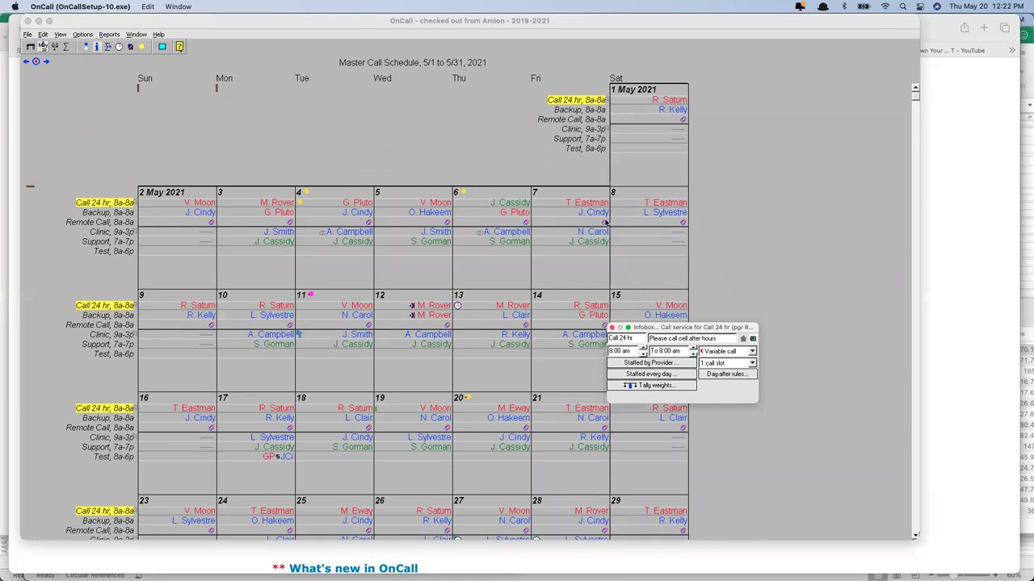
Set the calendar font size to 22, then switch back to the browser
click(138, 34)
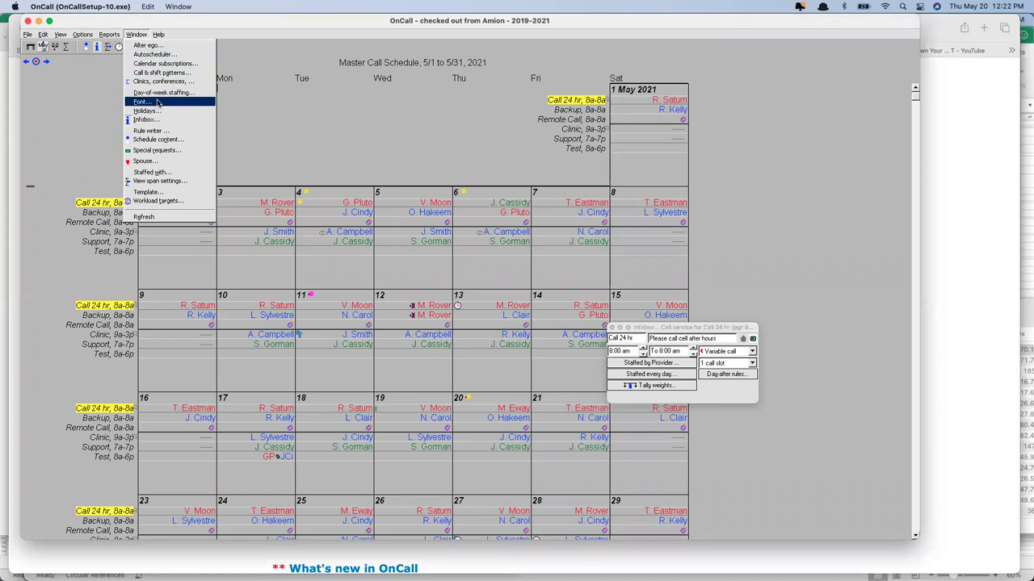
click(158, 102)
text(22)
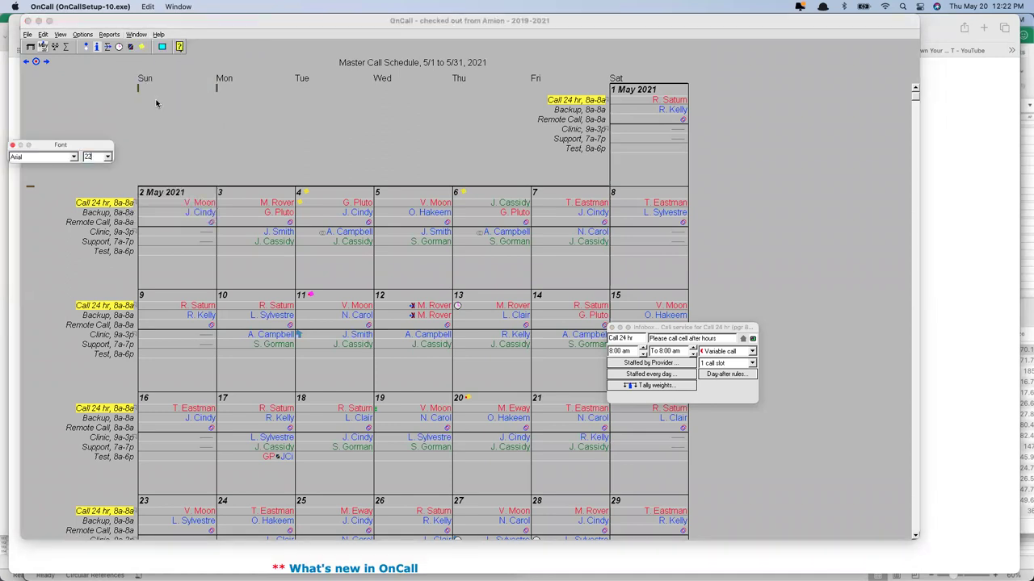
key(Return)
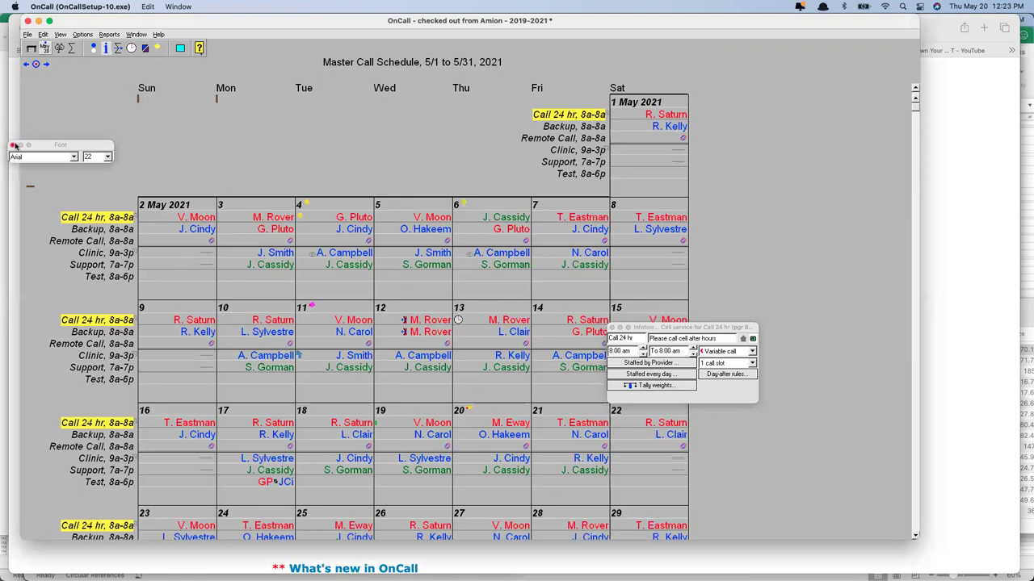
click(13, 146)
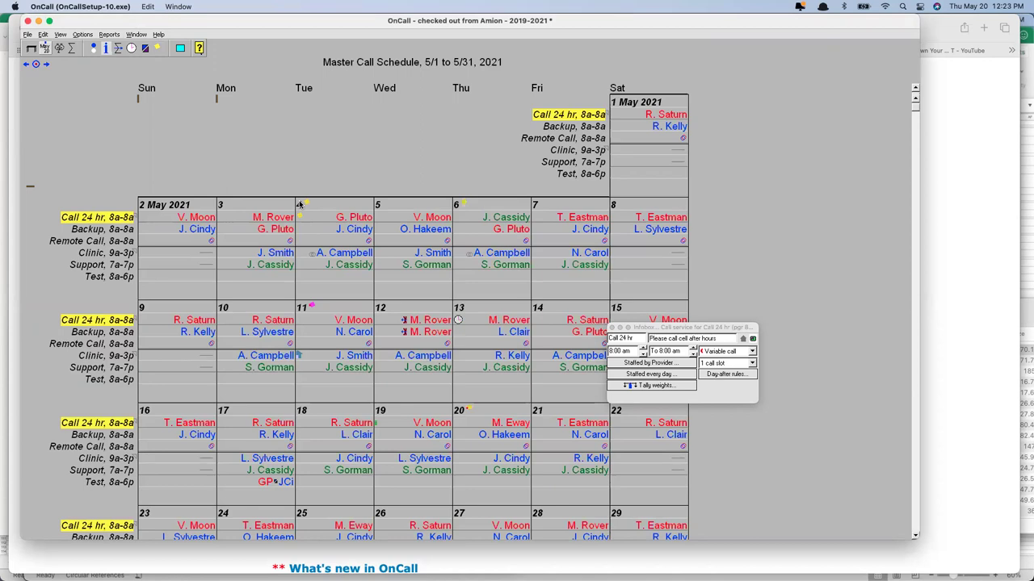
key(super+Tab)
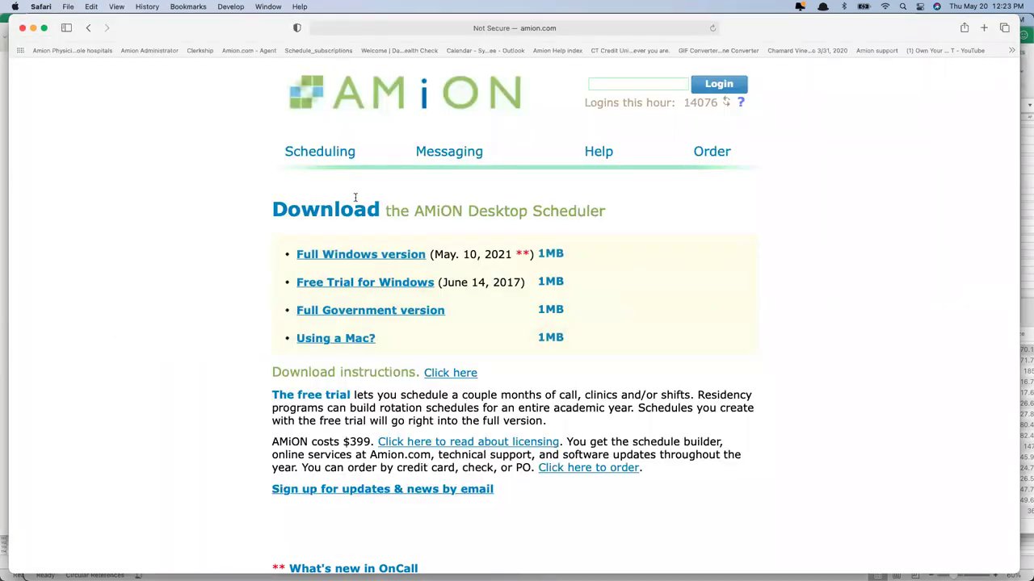
Log in to amion.com with the schedule's login password
click(607, 85)
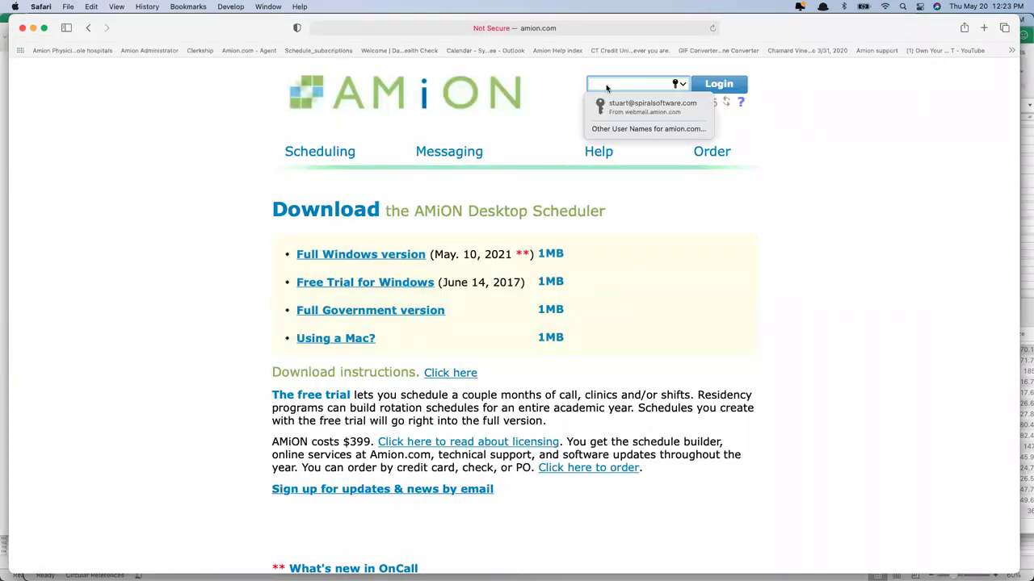
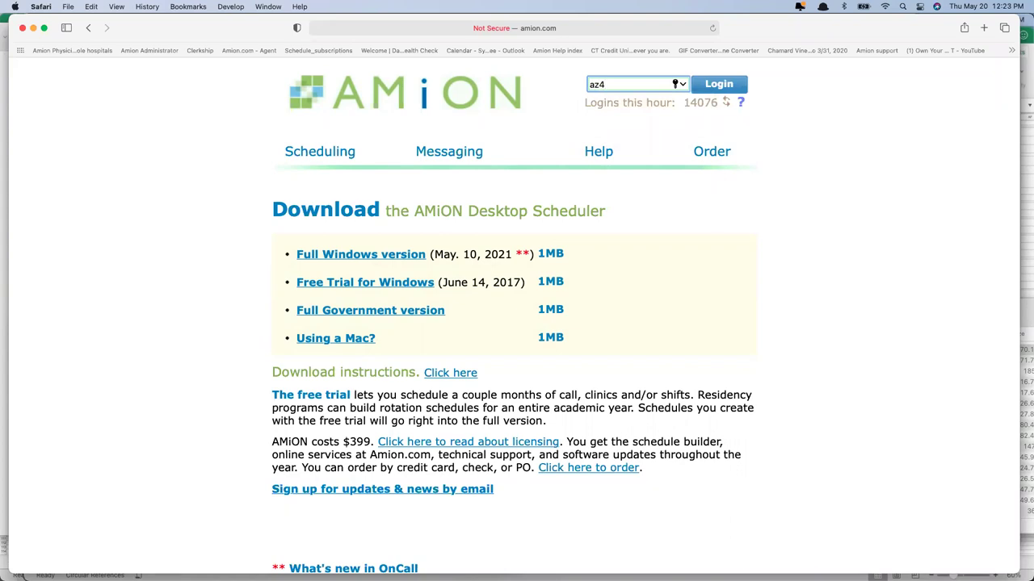
key(Return)
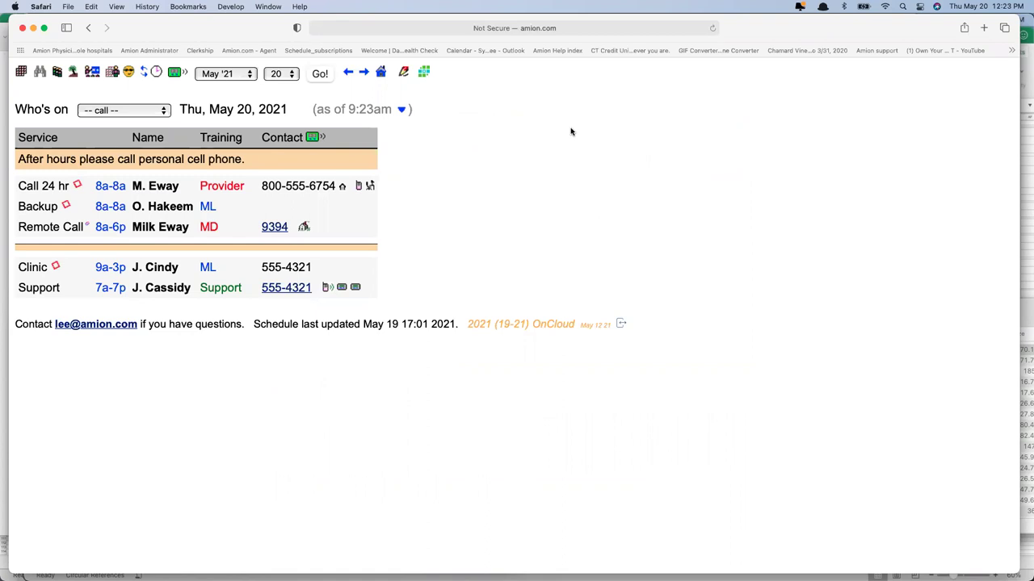
View the online May 2021 Master Call Schedule, then return to OnCall
click(21, 73)
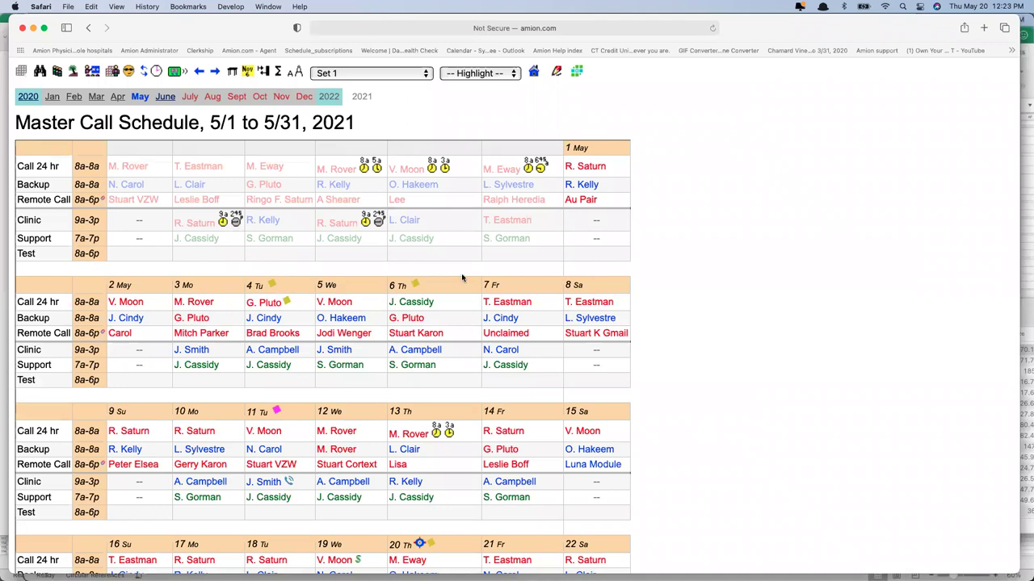
scroll(479, 309, down, 2)
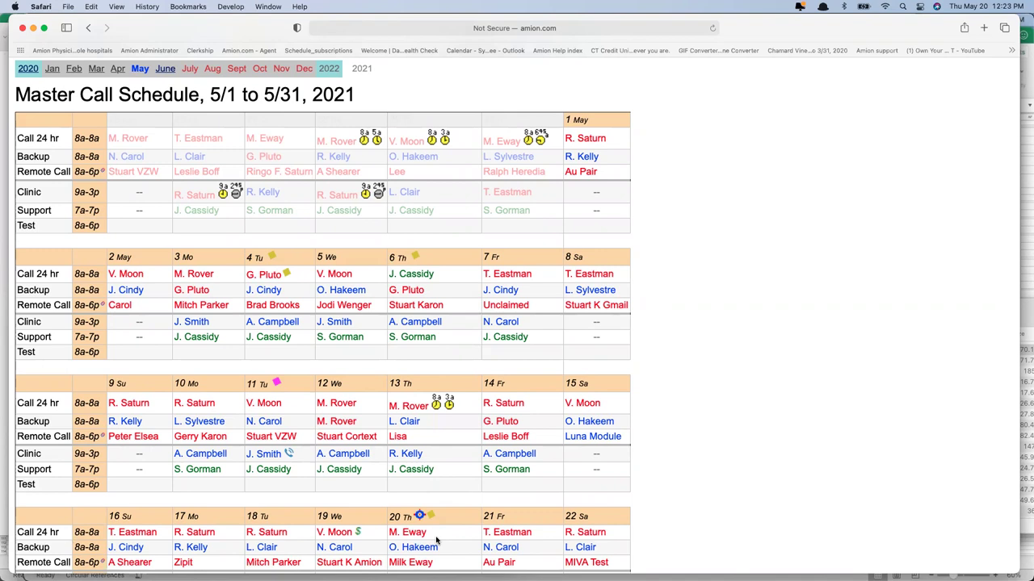
mouse_move(485, 571)
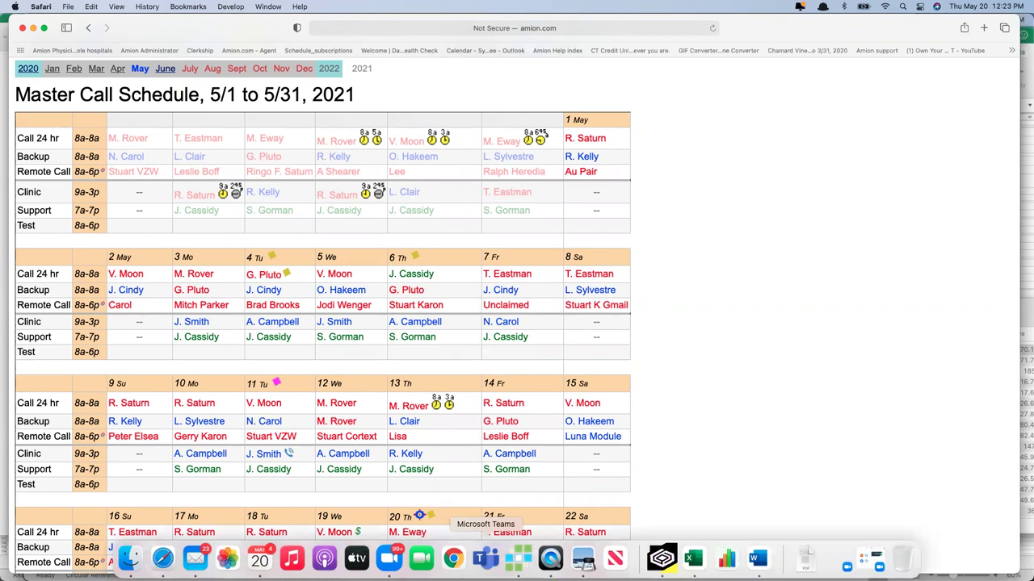
click(516, 564)
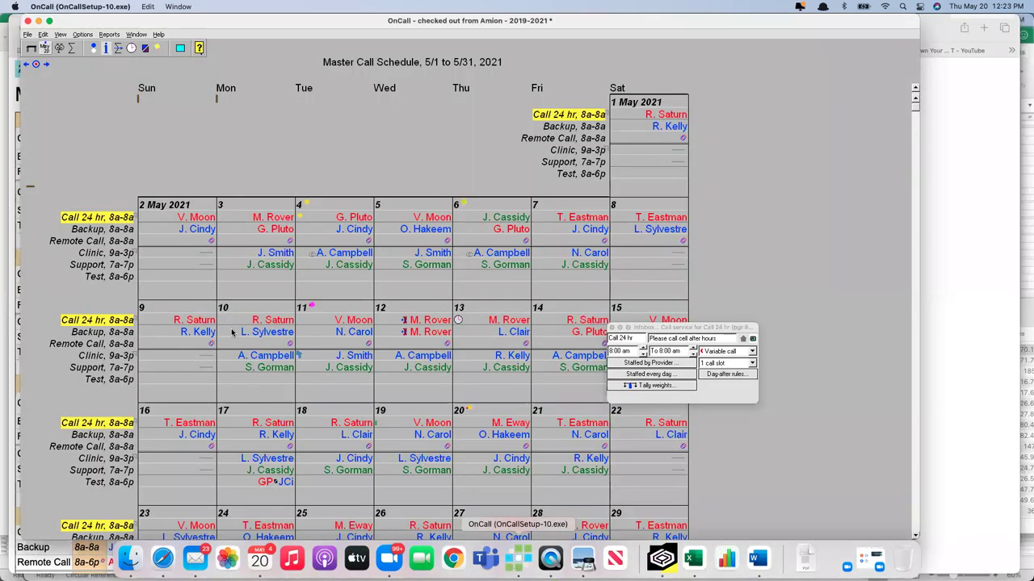
Clear Thursday May 20's Call 24 hr provider and assign another cover provider from the Infobox
click(500, 423)
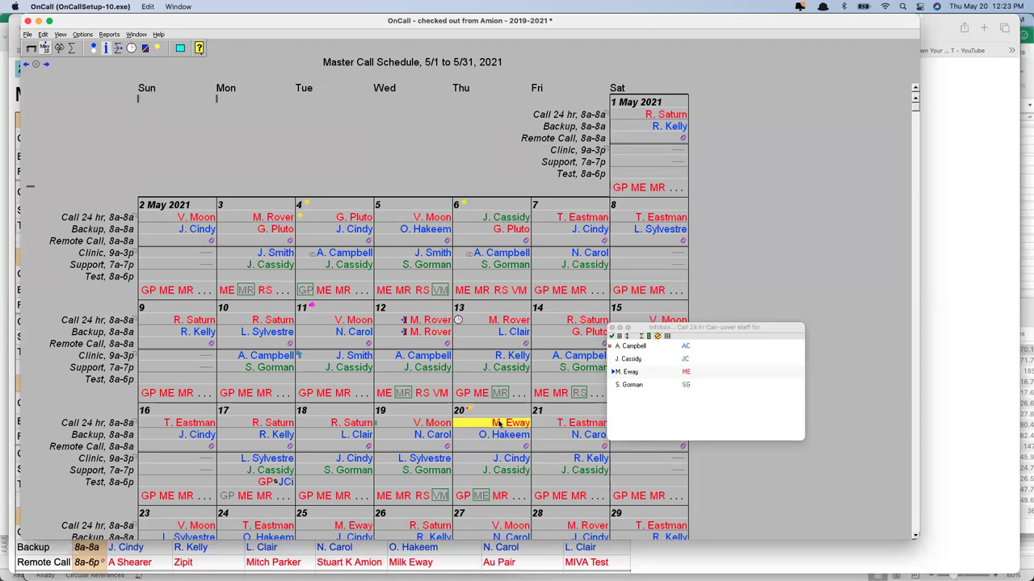
click(439, 426)
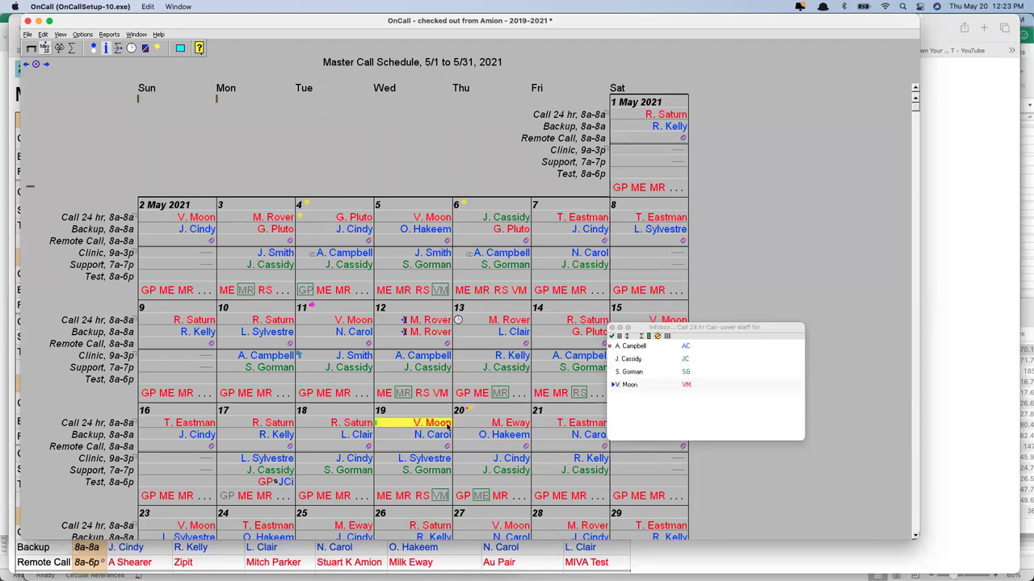
click(480, 426)
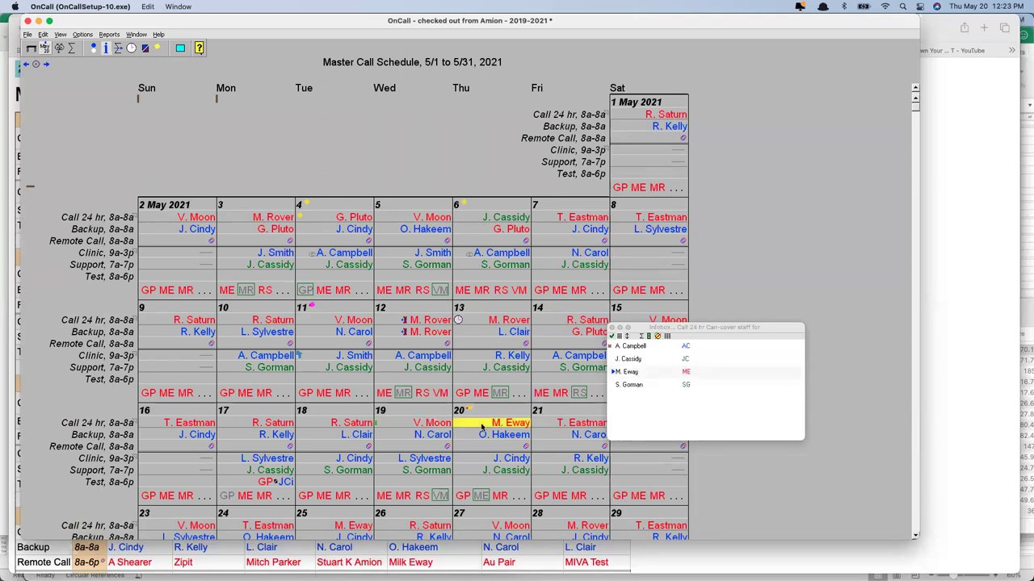
key(Delete)
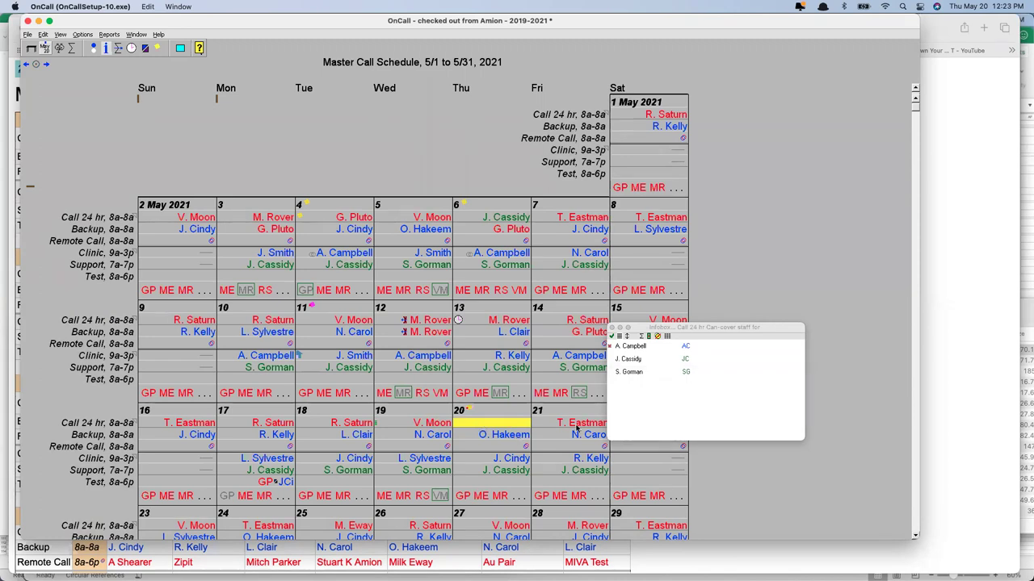
double_click(630, 373)
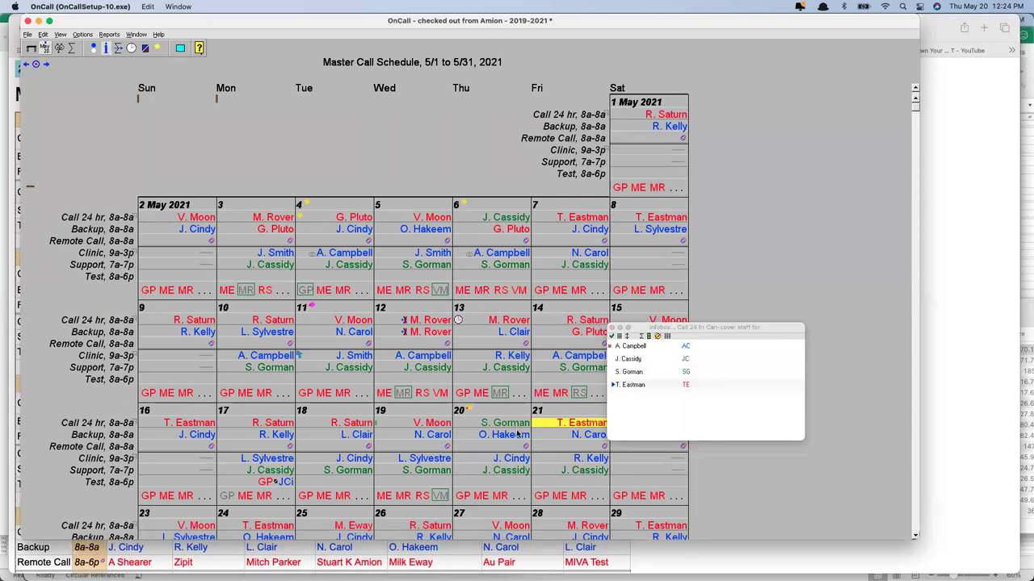
click(513, 428)
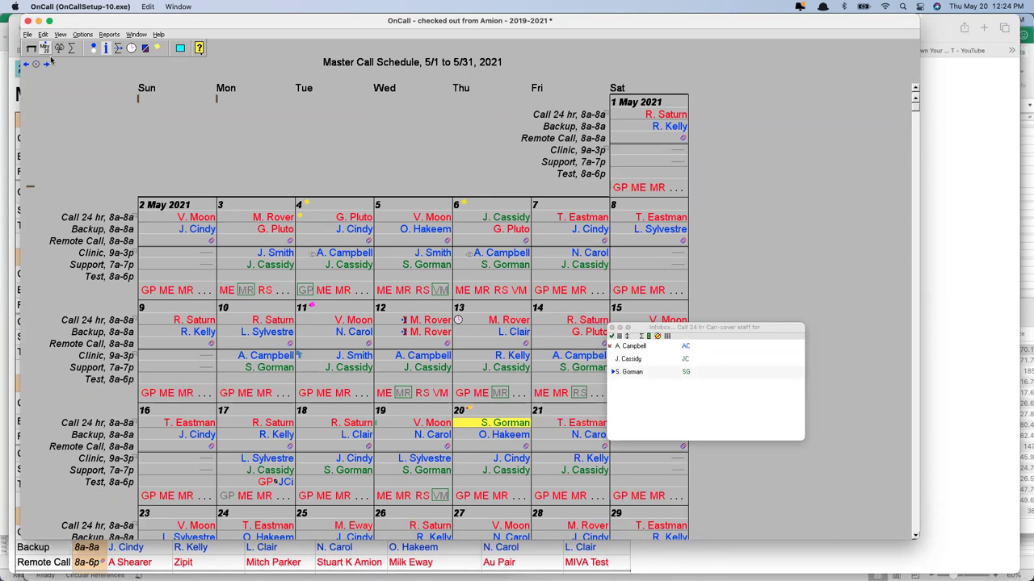
click(27, 35)
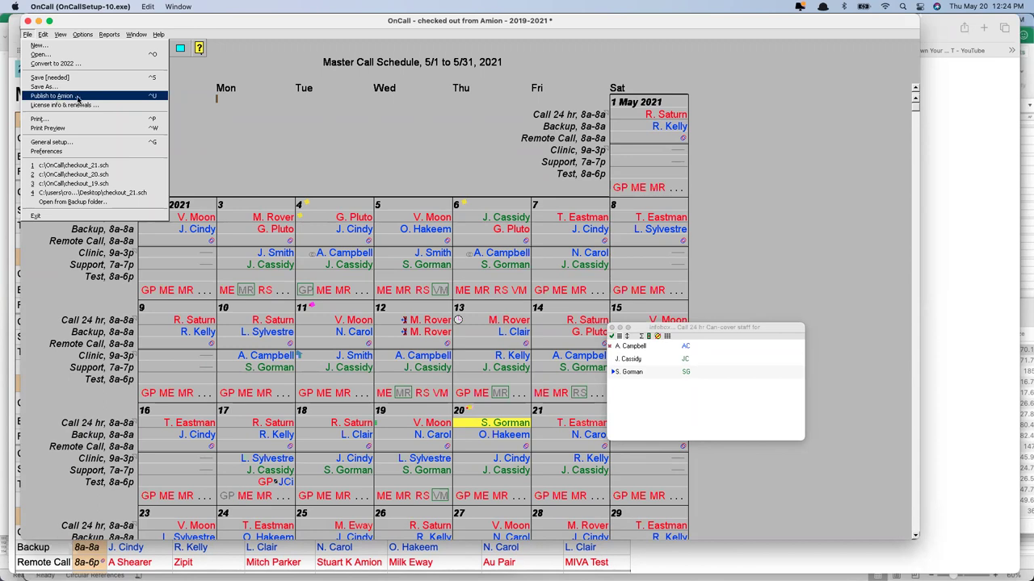
Publish the schedule to Amion through 6-30-21 and view it online
click(78, 97)
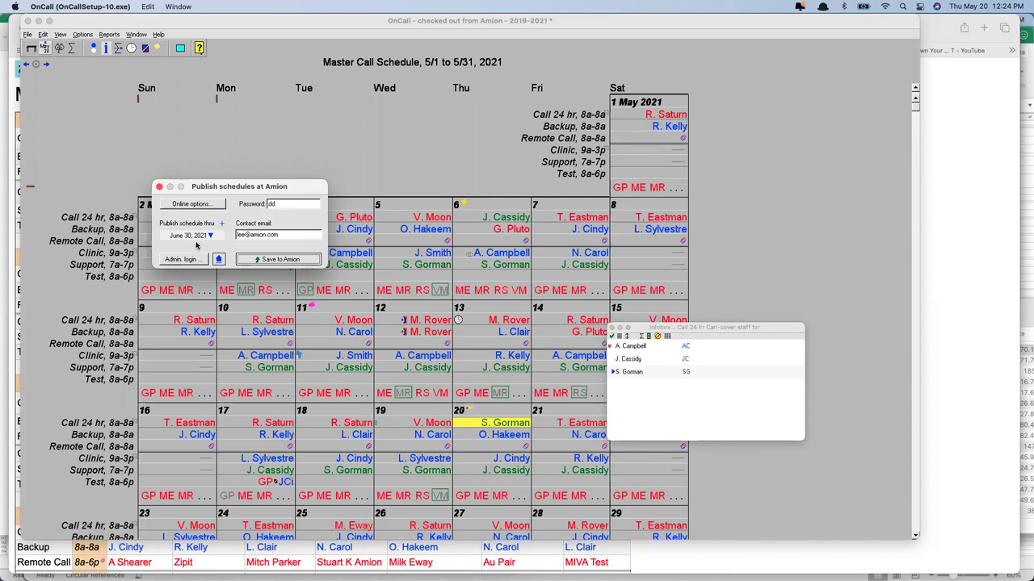
click(240, 260)
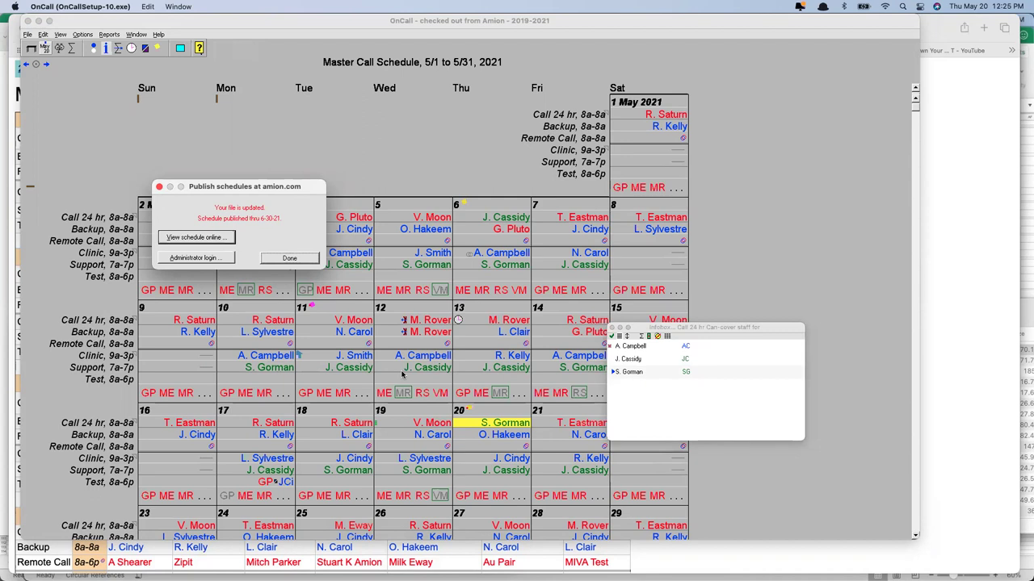
click(656, 554)
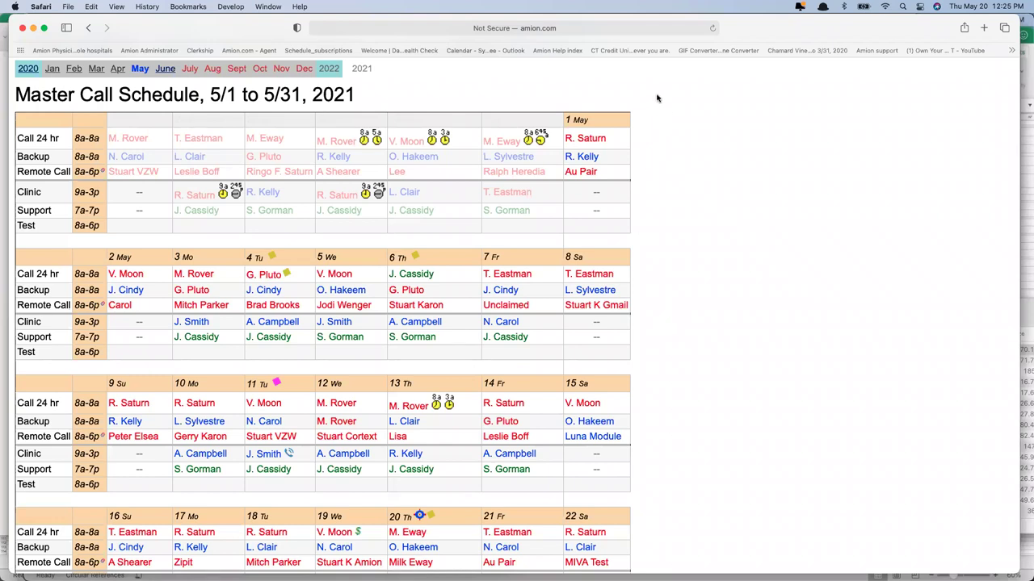
Reload the online schedule and check the Who's on view for the new May 20 assignment
click(712, 28)
scroll(413, 470, down, 2)
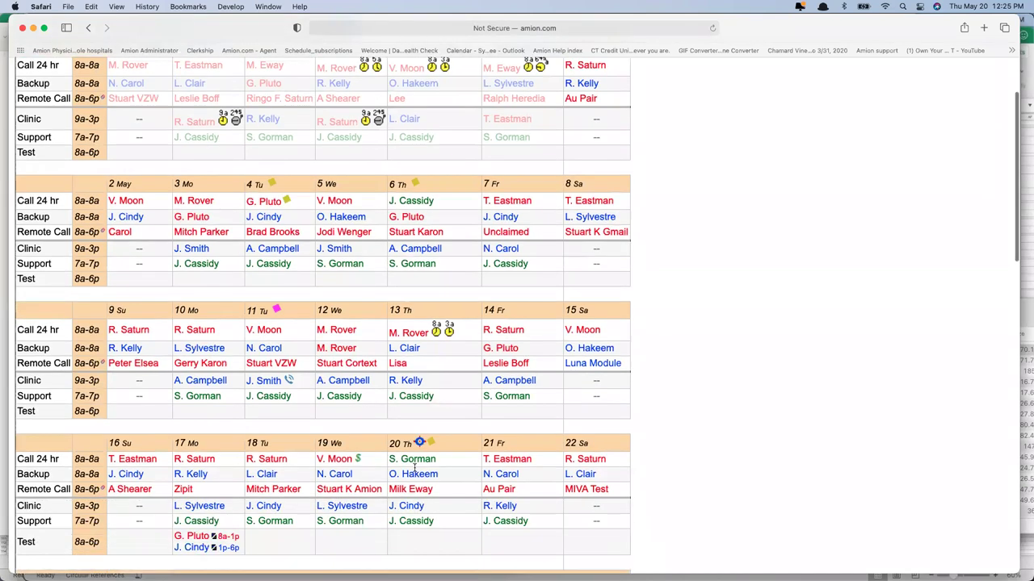
scroll(416, 452, up, 3)
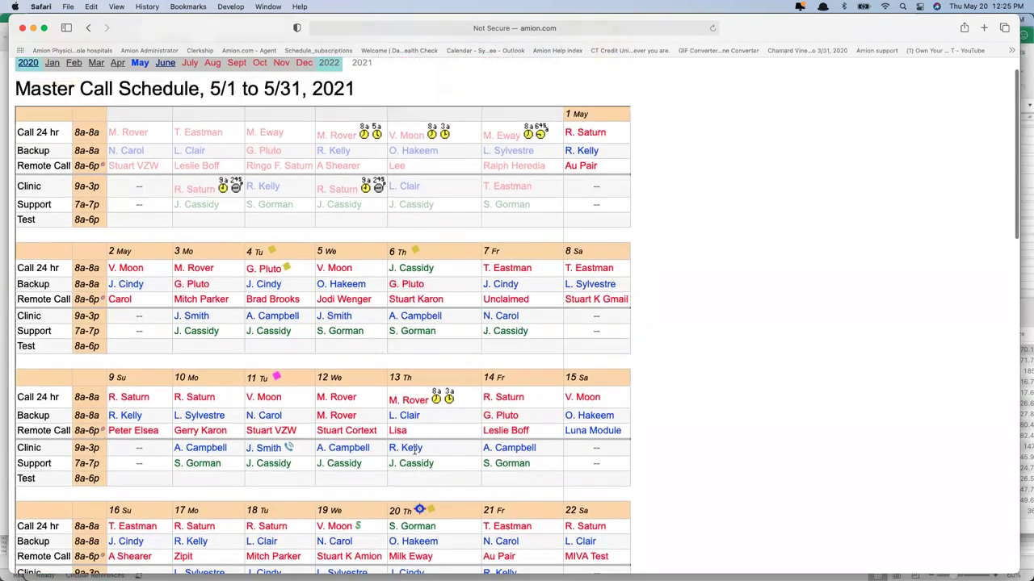
click(38, 73)
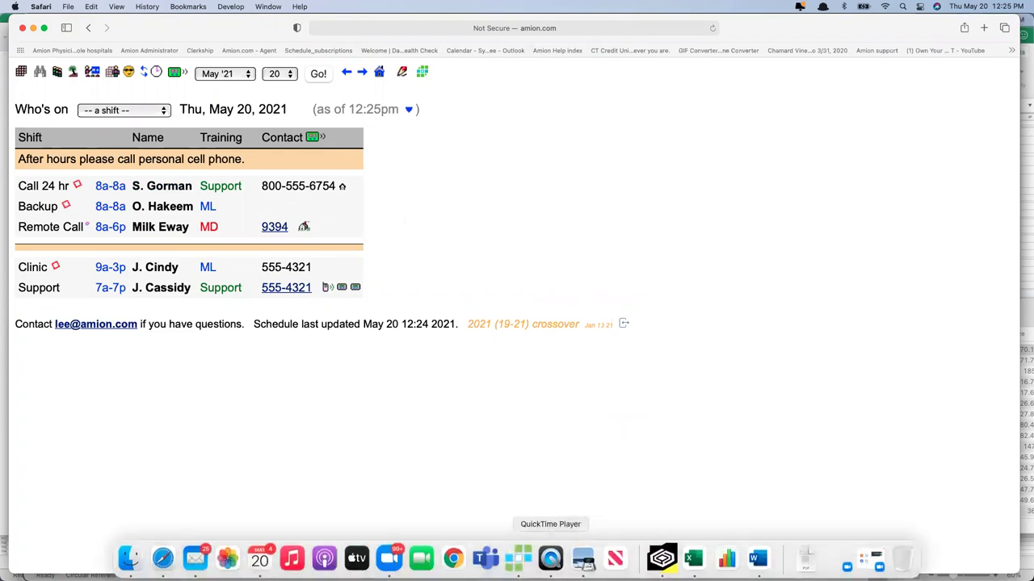
Back in OnCall, dismiss the publish confirmation and clear May 20's new Call 24 hr assignment
click(523, 568)
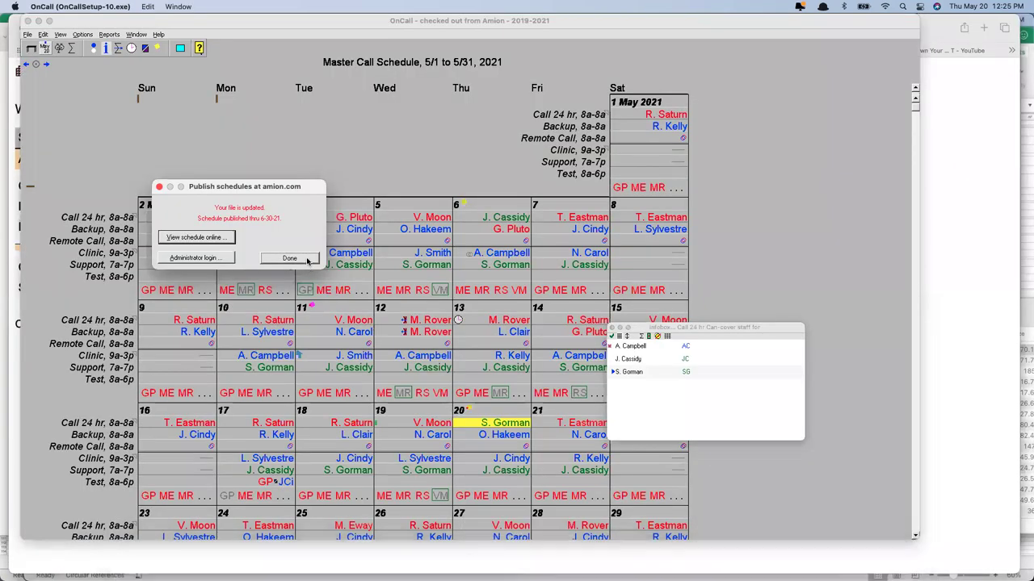
click(307, 260)
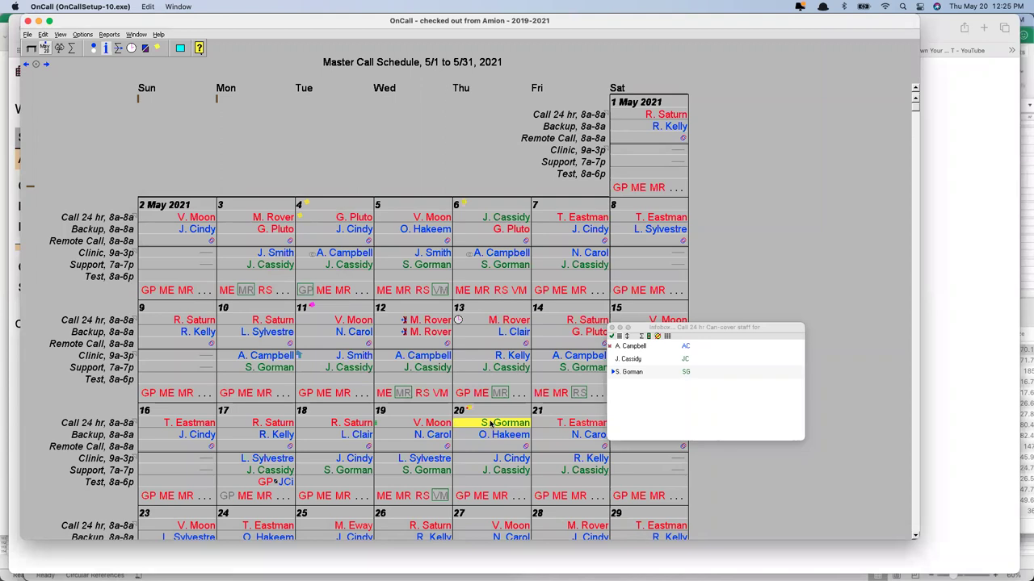
key(Delete)
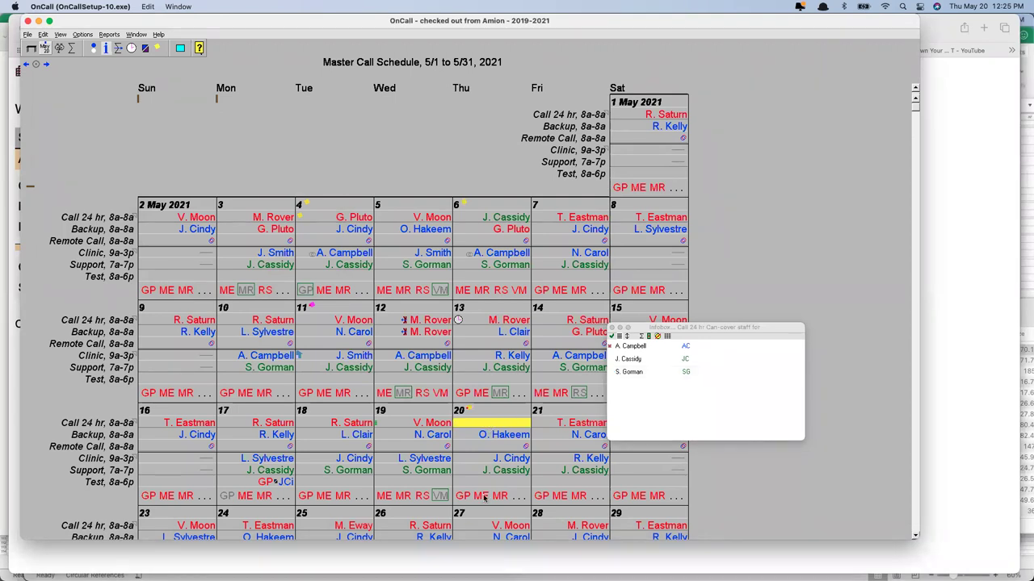
key(Right)
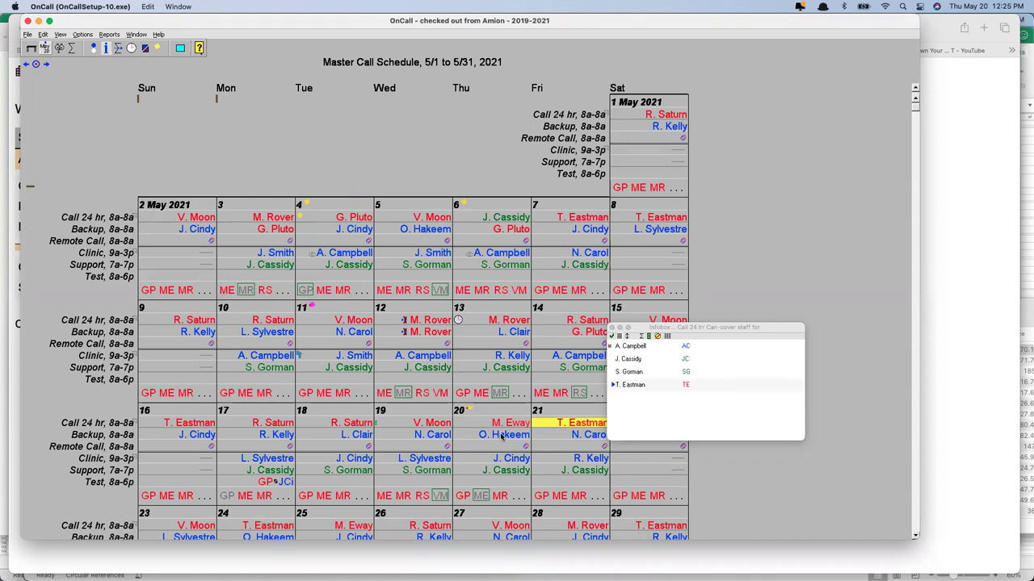
Republish the corrected schedule to Amion through 6-30-21
click(28, 34)
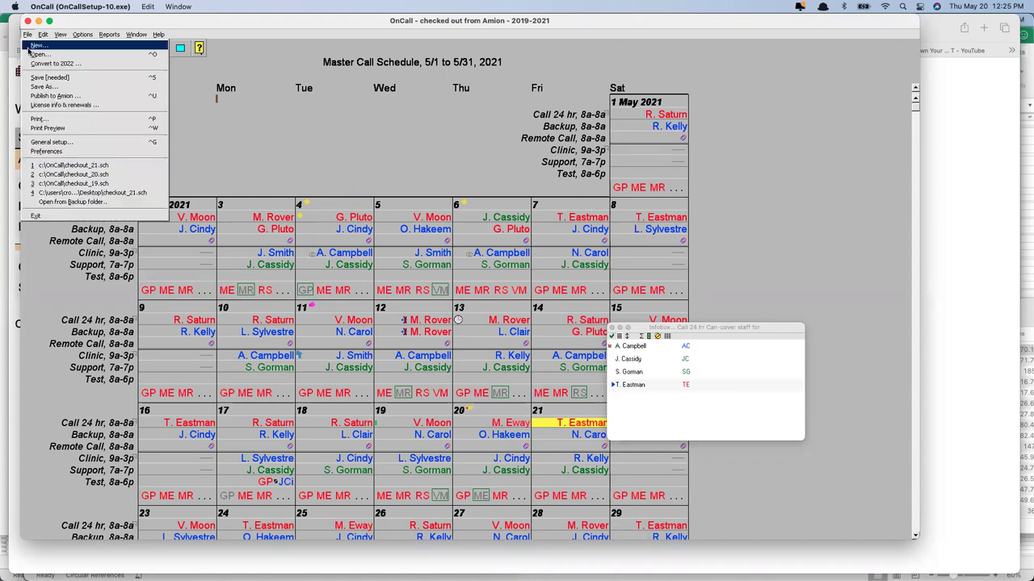
click(73, 95)
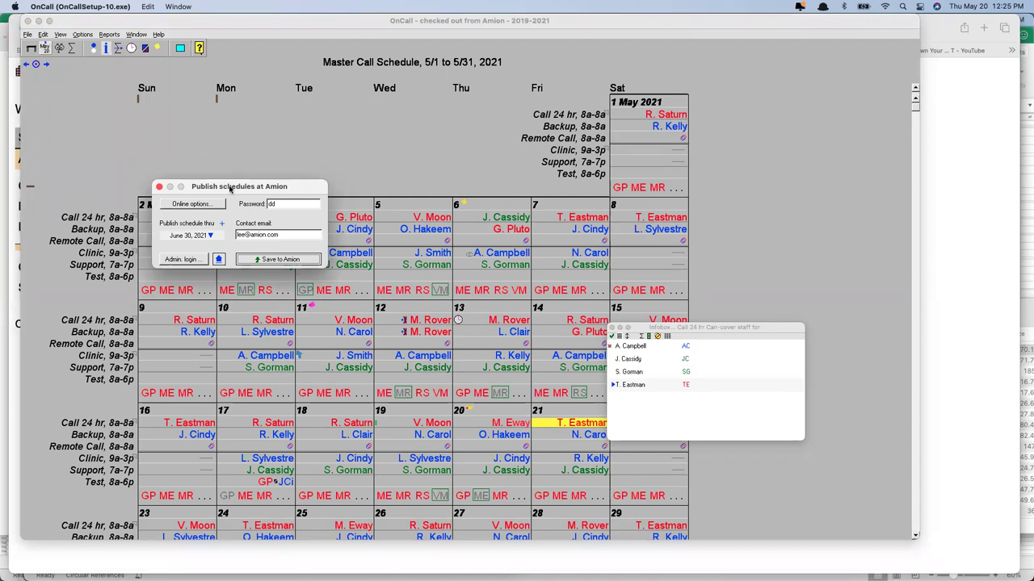
click(278, 260)
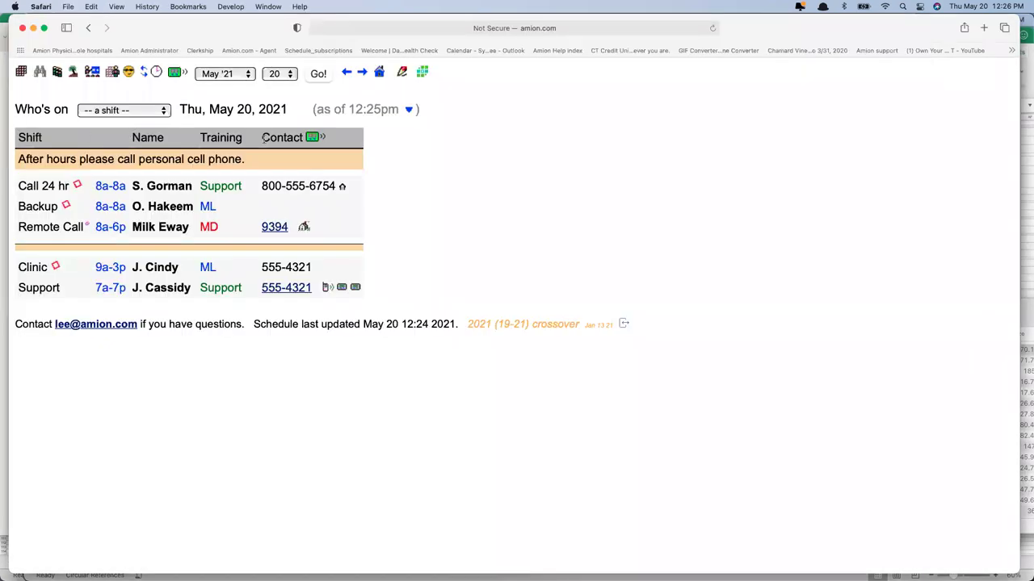
Refresh the Who's on page to confirm May 20's restored Call 24 hr provider, updated 12:26
click(713, 29)
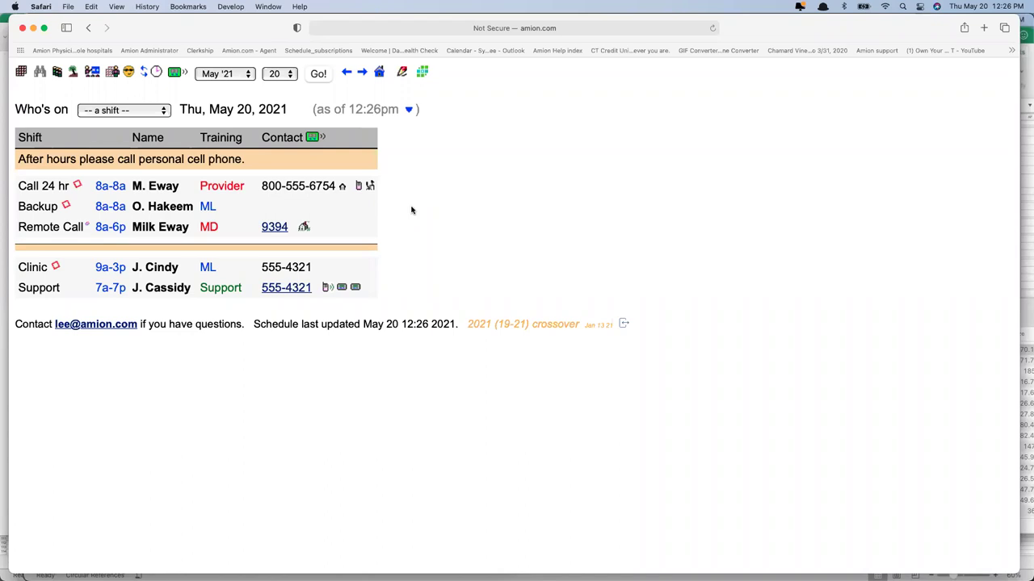
key(super+Tab)
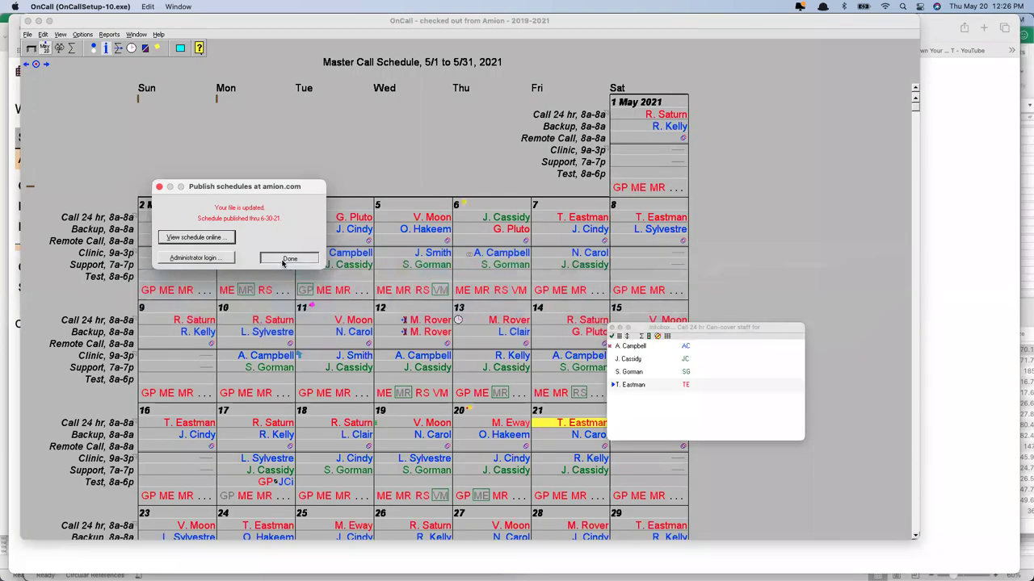
Create a new Untitled Provider / Health Professional Group schedule
click(288, 260)
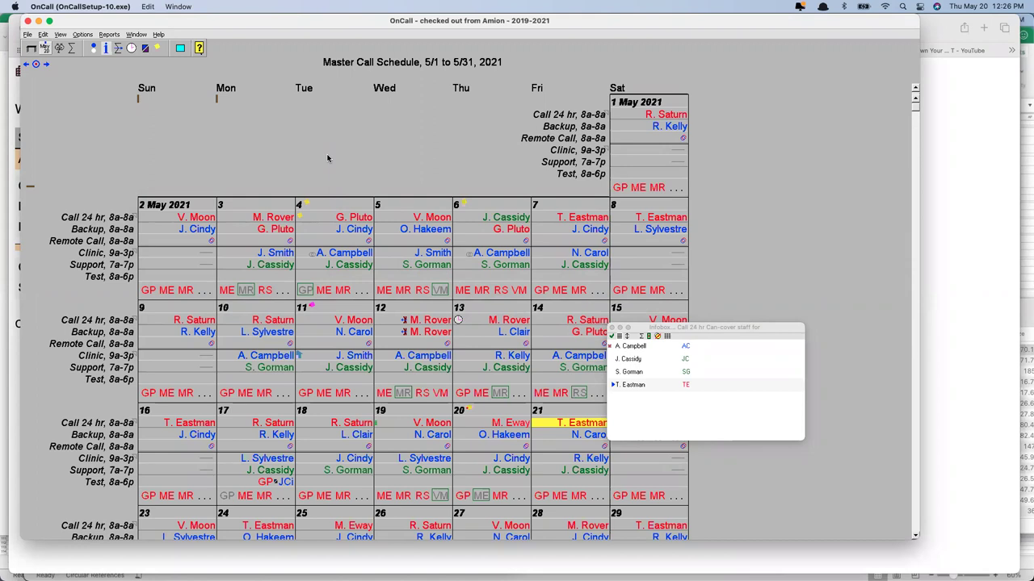
click(28, 35)
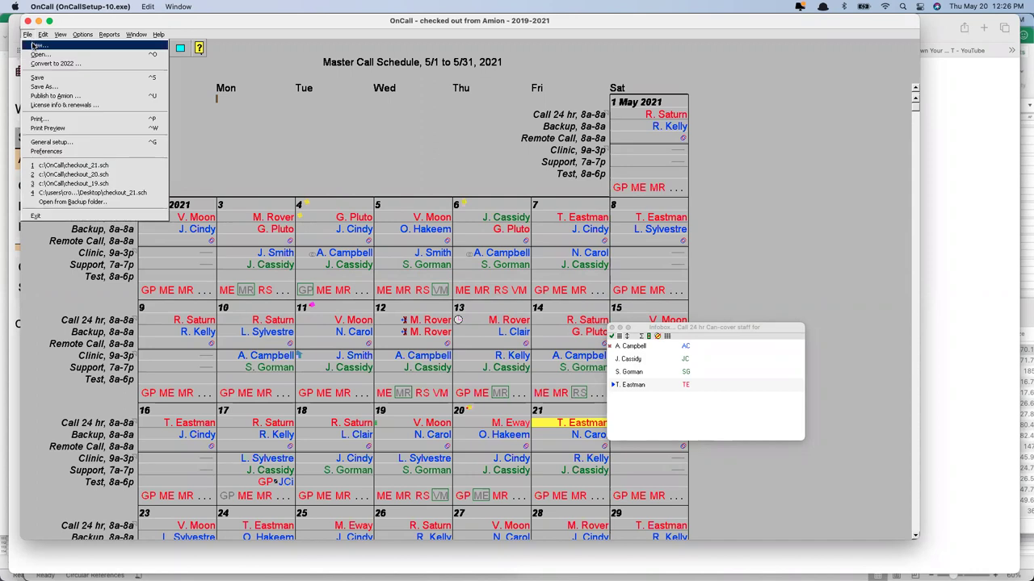
click(39, 45)
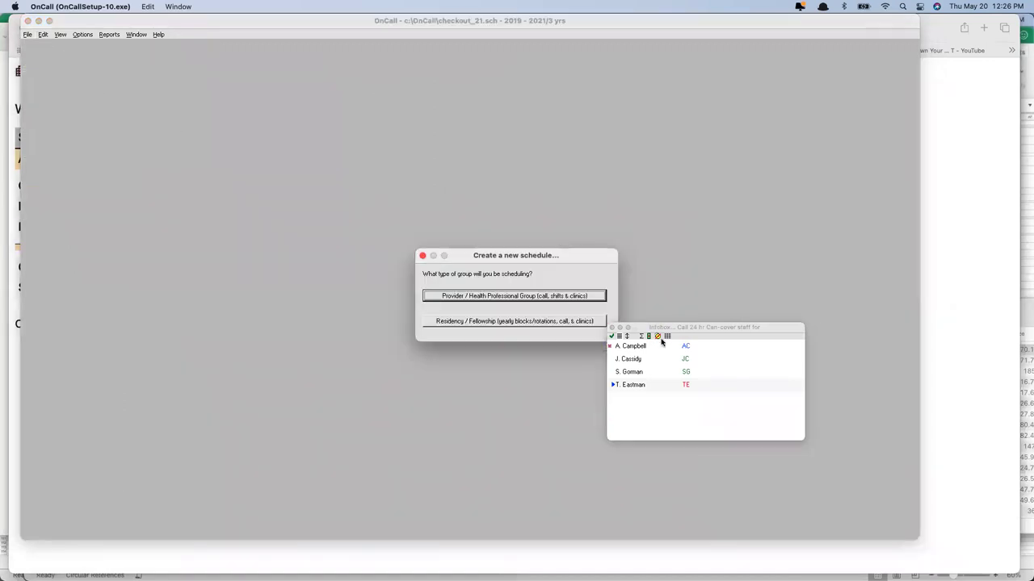
drag(654, 330, 685, 331)
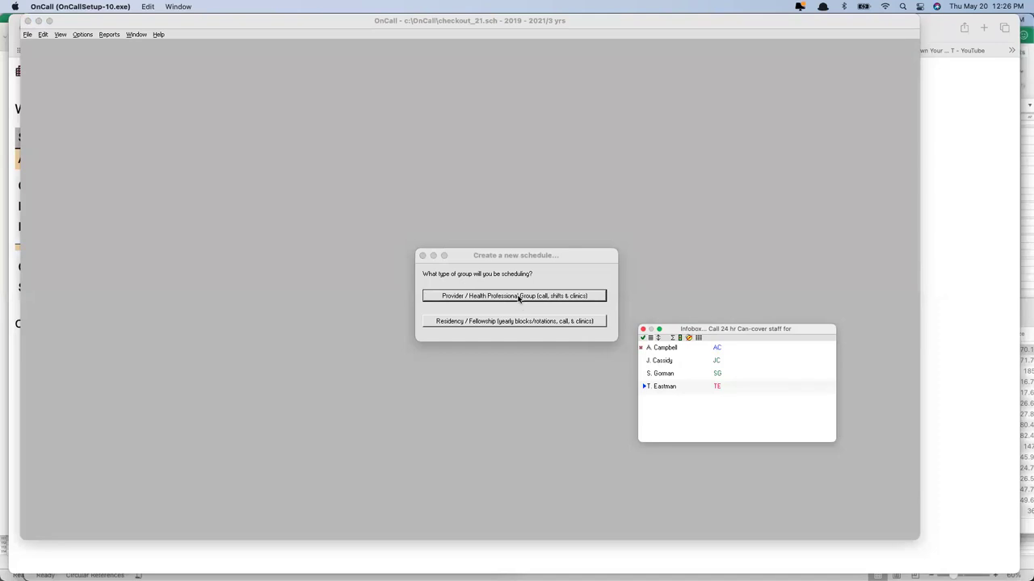
click(518, 297)
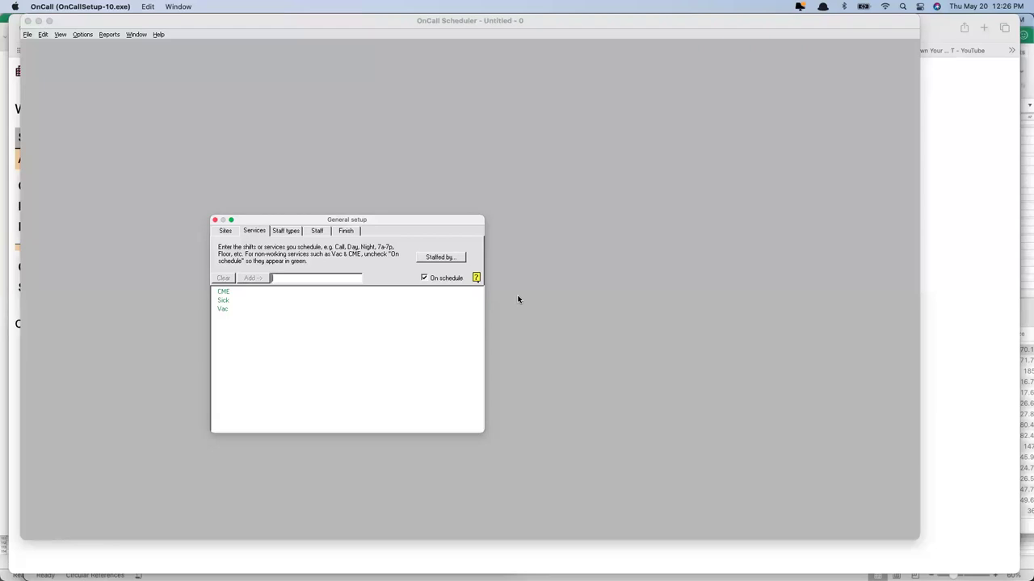
Add the services Night Call, AM clinic, WKND Call and SICU, discarding a stray 'Dog walker' entry
drag(420, 223, 441, 194)
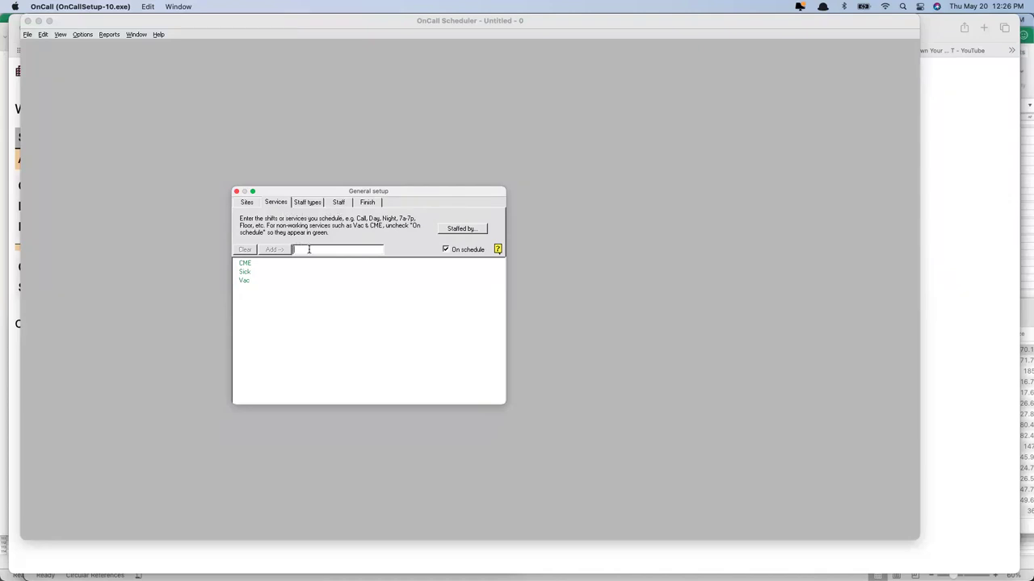
text(Night Call)
click(280, 253)
text(AM clinic)
key(Return)
text(WKND Call)
key(Return)
text(SICU)
key(Return)
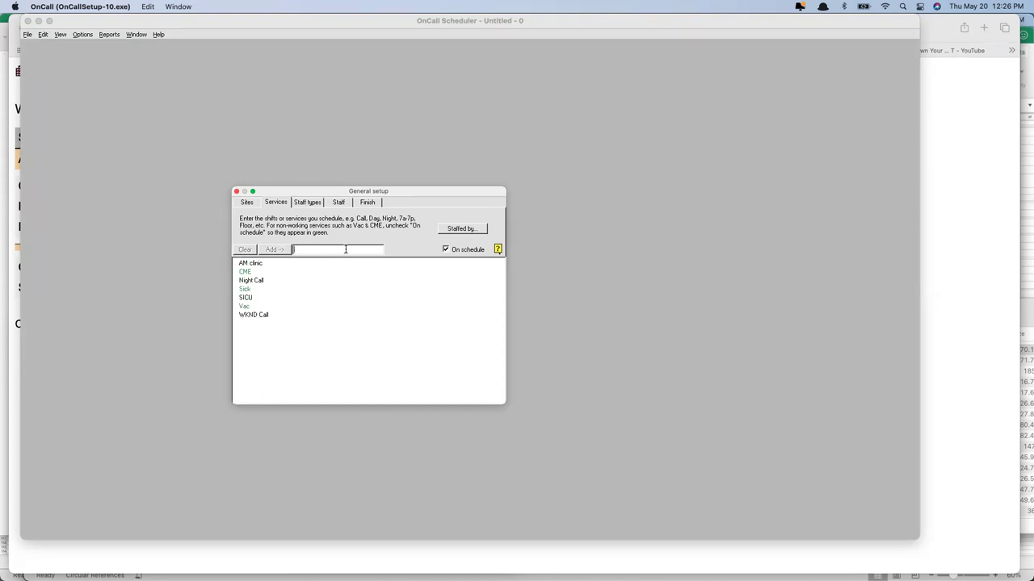
text(Dog walker)
key(BackSpace)
key(BackSpace)
key(BackSpace)
key(BackSpace)
key(BackSpace)
key(BackSpace)
key(BackSpace)
key(BackSpace)
key(BackSpace)
Check the on-schedule settings for the Vac and WKND Call services
click(250, 308)
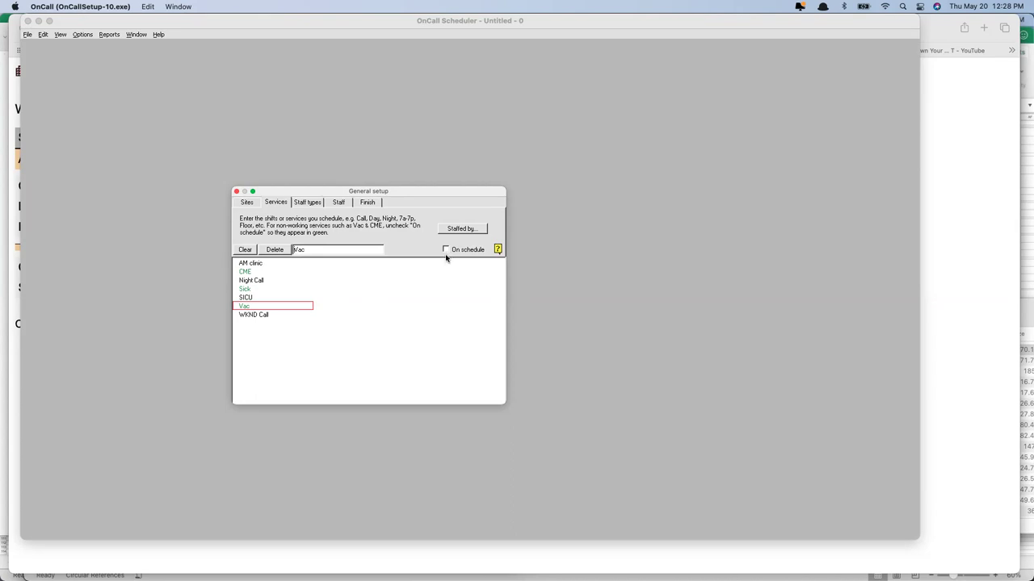
click(252, 316)
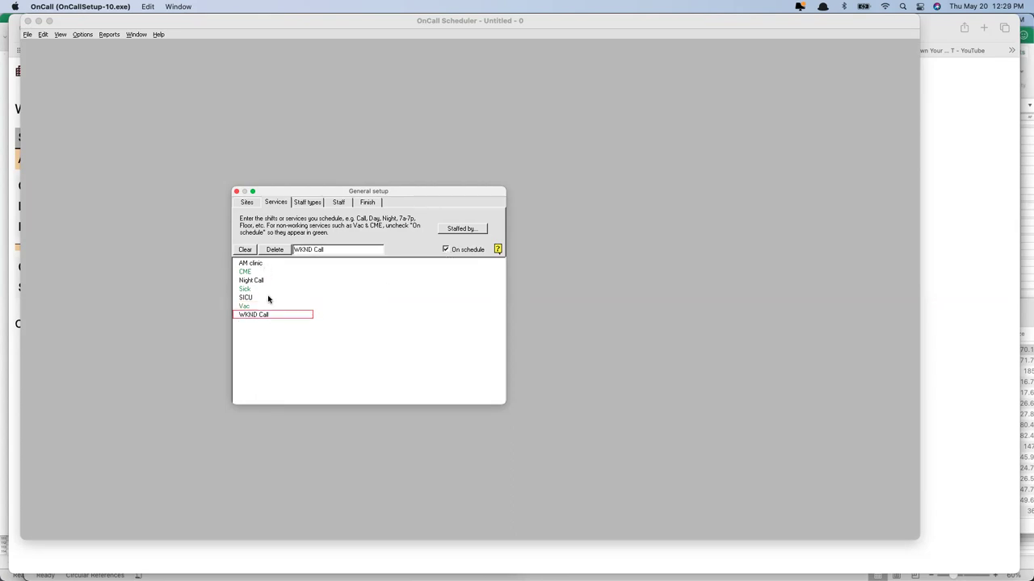
click(311, 205)
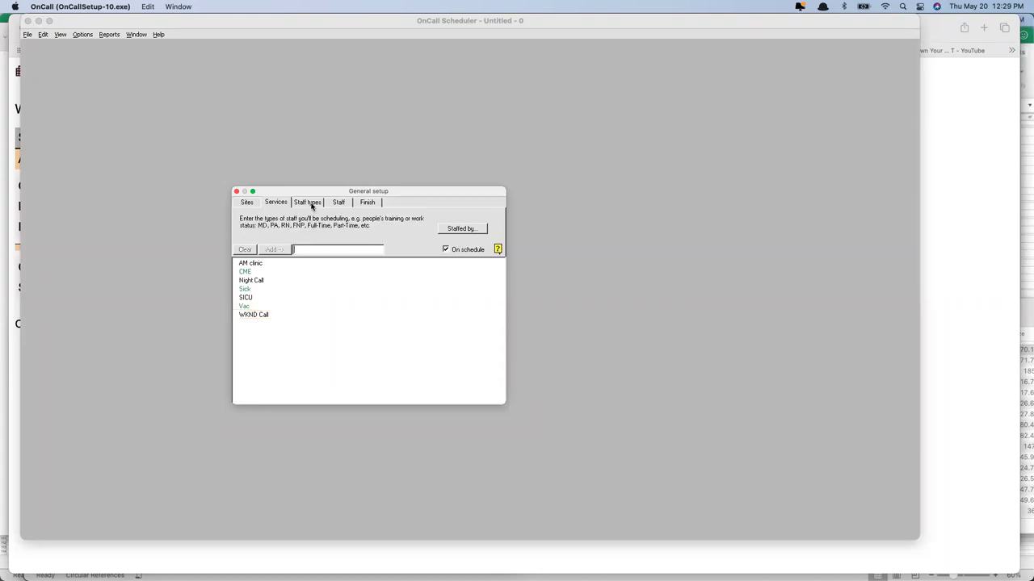
Add PA, RN and MD as staff types, leaving their colours unchanged
text(PA)
key(Return)
text(RN)
key(Return)
text(MD)
key(Return)
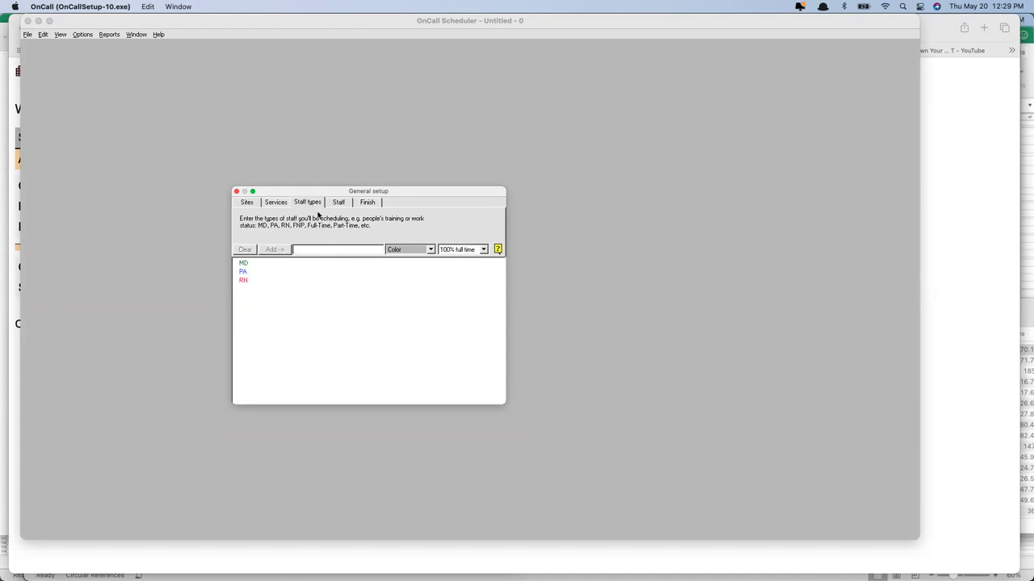
click(416, 255)
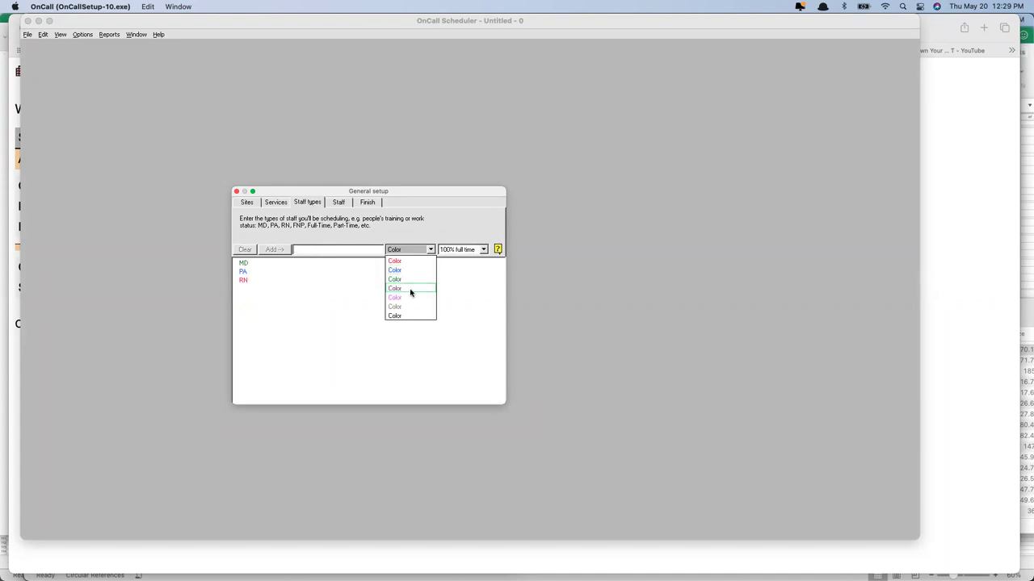
click(411, 270)
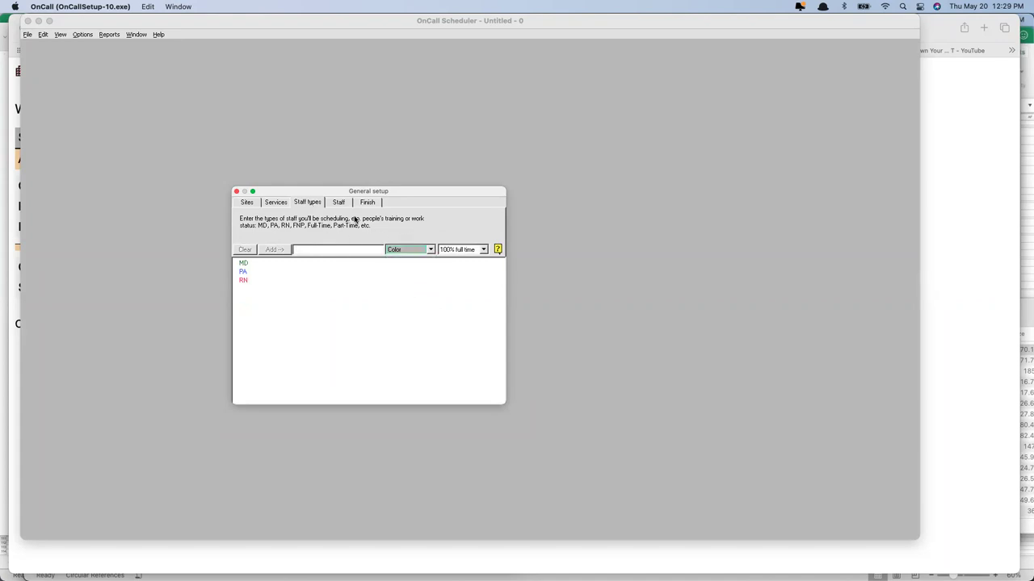
Enter two RN staff members on the Staff list
click(338, 203)
text(Patel)
key(Return)
text(Smith)
key(Return)
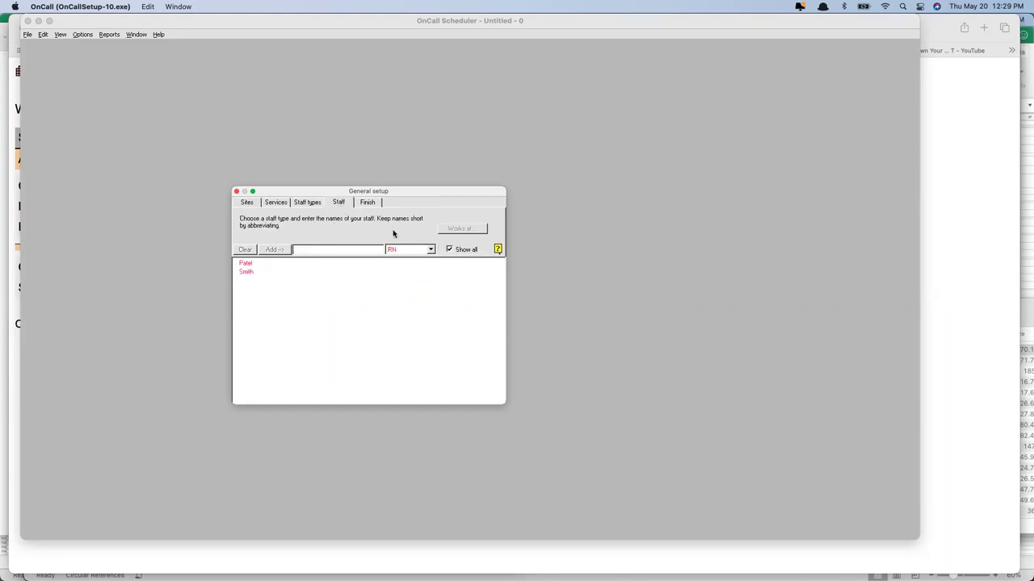
Add two PA staff members, shortening a mistakenly merged entry to a single name
click(420, 253)
click(407, 270)
click(350, 250)
text(Weng Ruiz)
key(Return)
click(266, 280)
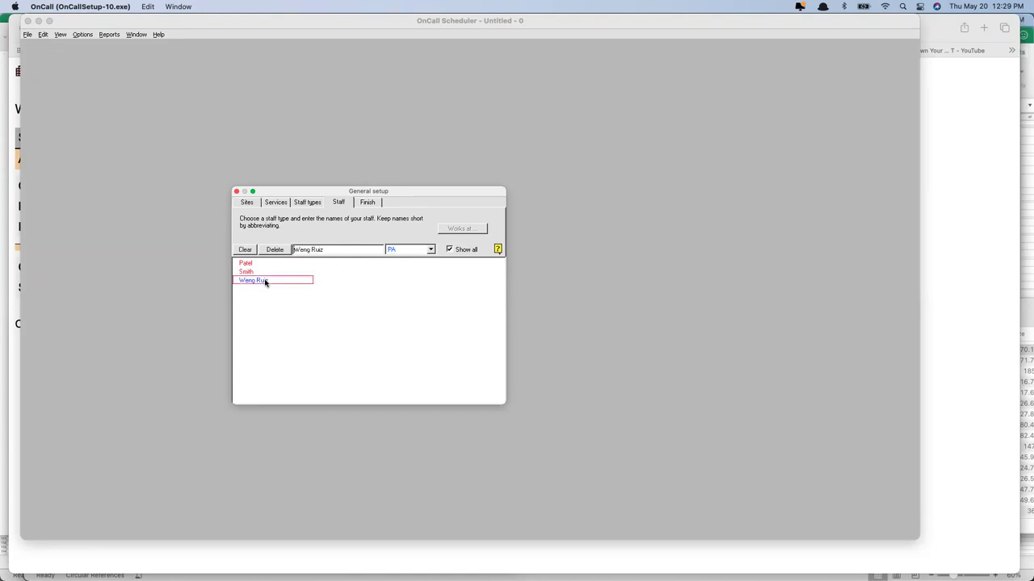
key(BackSpace)
key(BackSpace)
key(BackSpace)
key(BackSpace)
key(BackSpace)
click(276, 250)
click(467, 319)
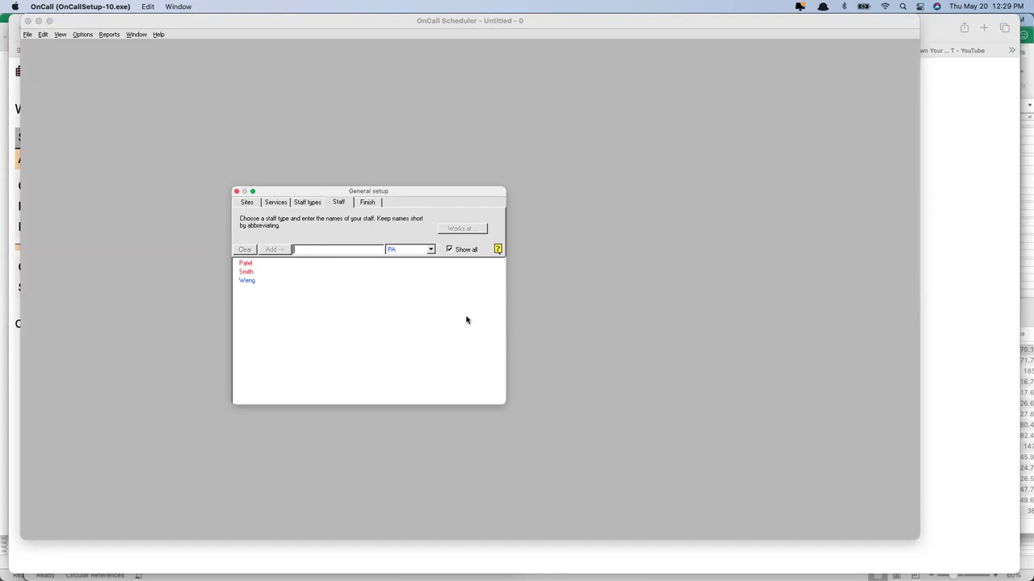
text(Ruiz)
key(Return)
Add two MD staff members and advance to the Finish step
click(408, 250)
click(406, 280)
text(Ahmed)
key(Return)
text(Rosen)
key(Return)
click(367, 204)
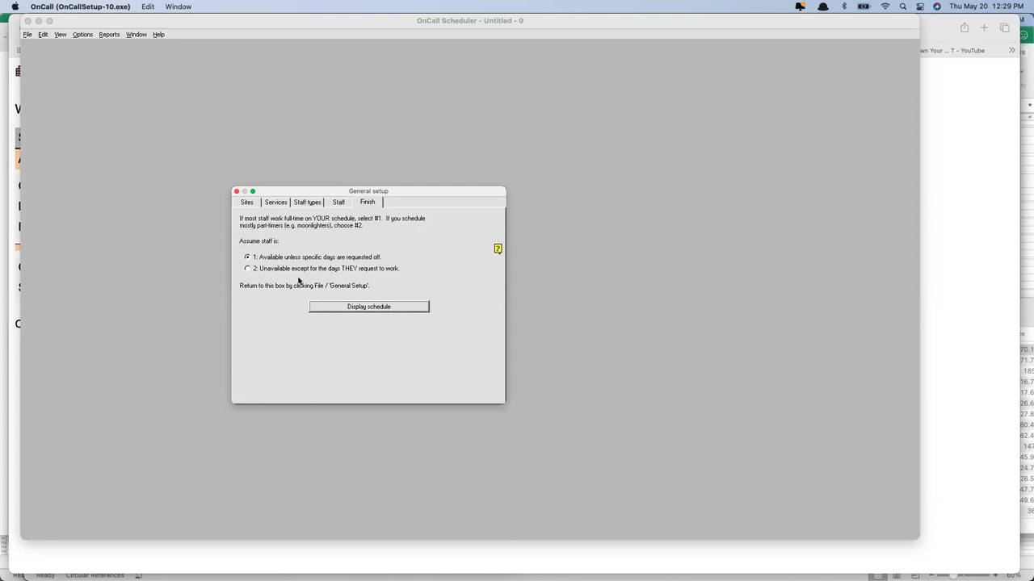
Display the new schedule and resize its day columns and week rows to fit May
click(359, 308)
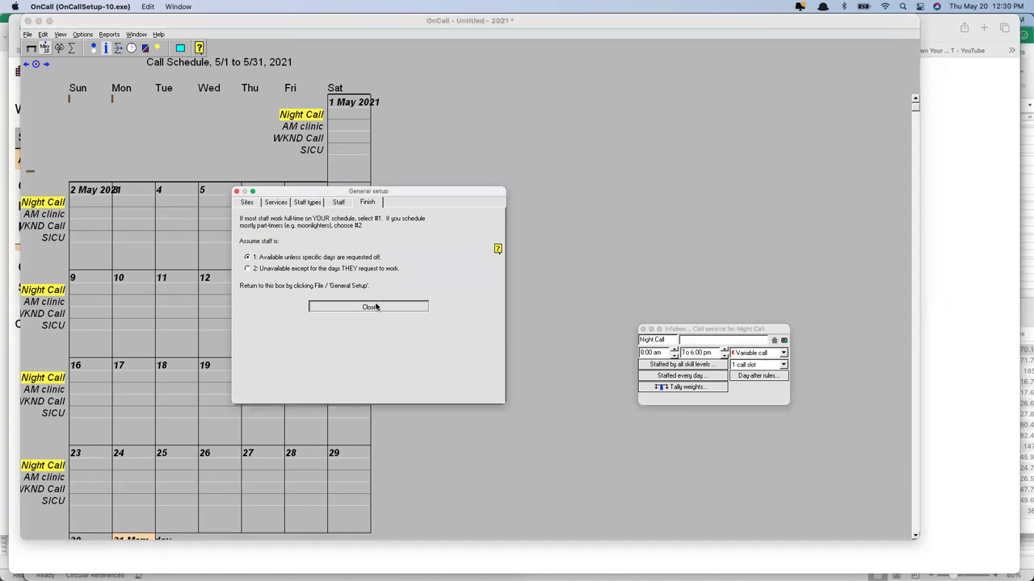
click(375, 307)
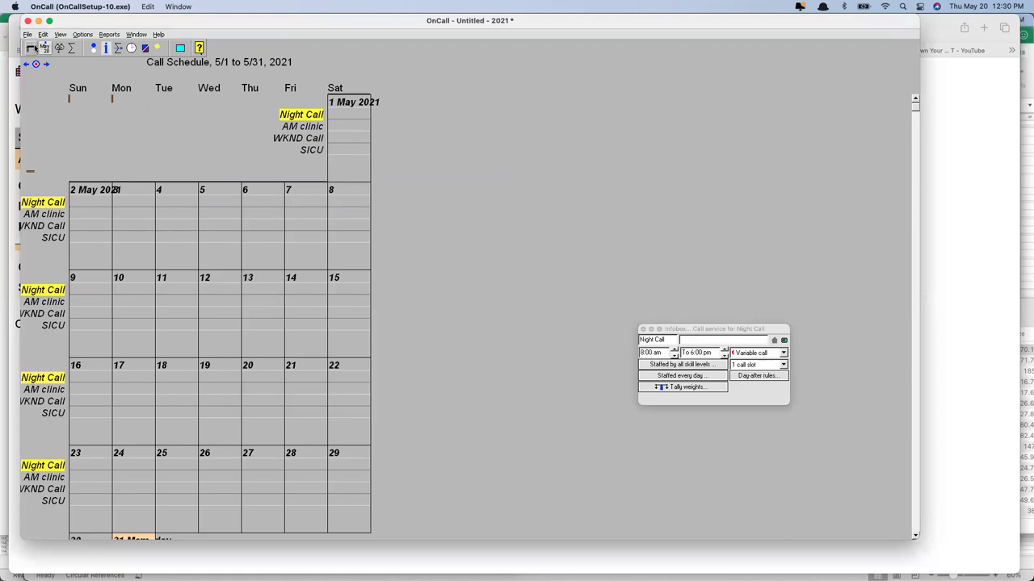
click(28, 35)
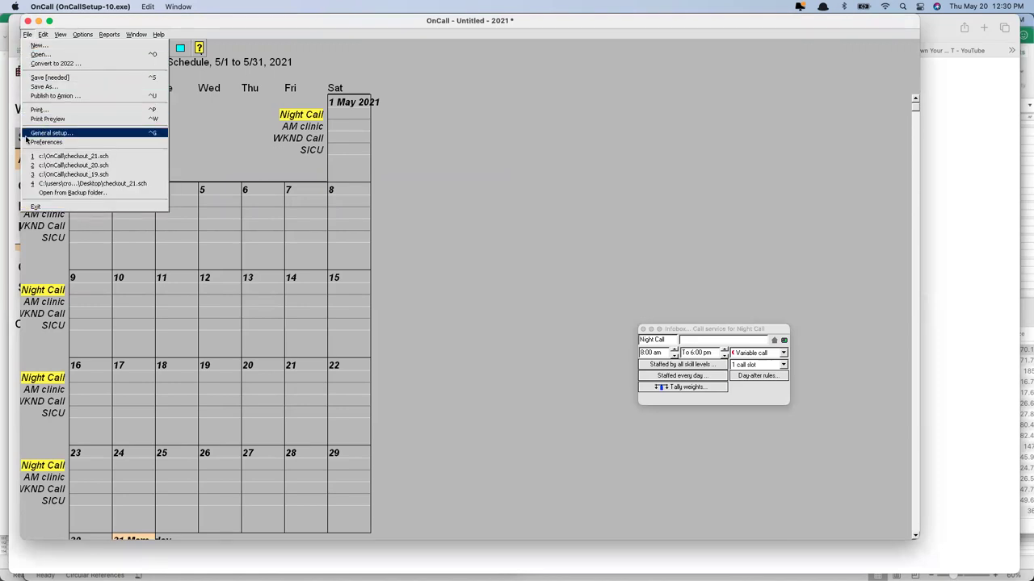
click(30, 35)
drag(81, 24, 72, 23)
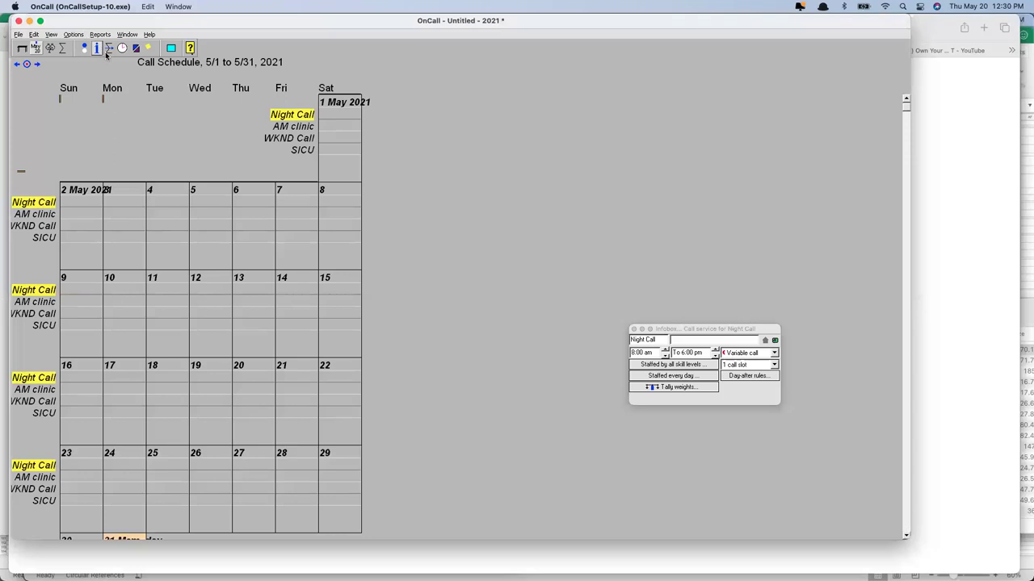
mouse_move(102, 98)
mouse_down()
mouse_move(119, 100)
mouse_move(61, 99)
mouse_move(89, 99)
mouse_up()
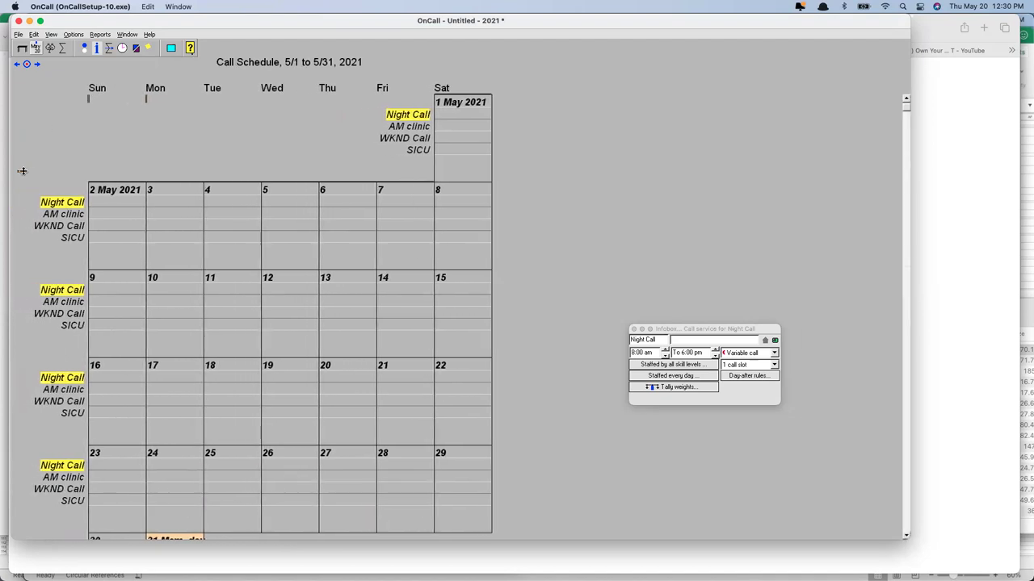
mouse_move(21, 171)
mouse_down()
mouse_move(32, 138)
mouse_move(35, 172)
mouse_up()
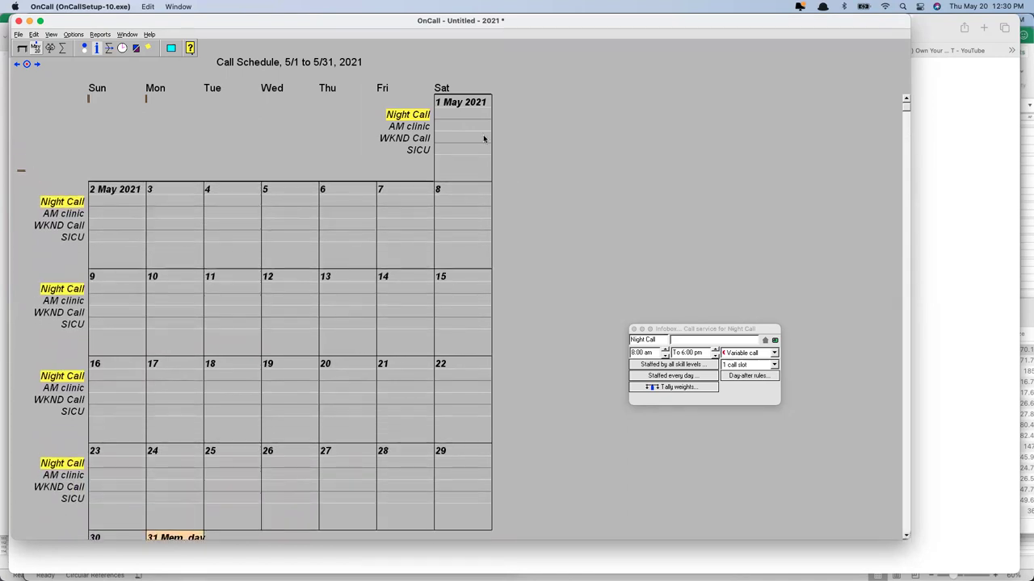
Assign RNs to Night Call on 1 May and 2 May
click(462, 118)
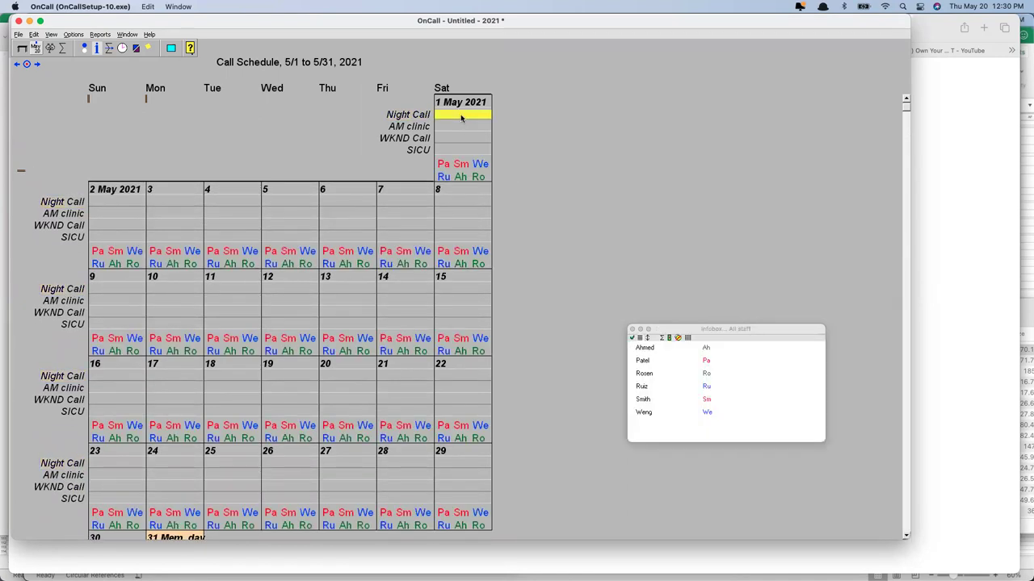
click(445, 164)
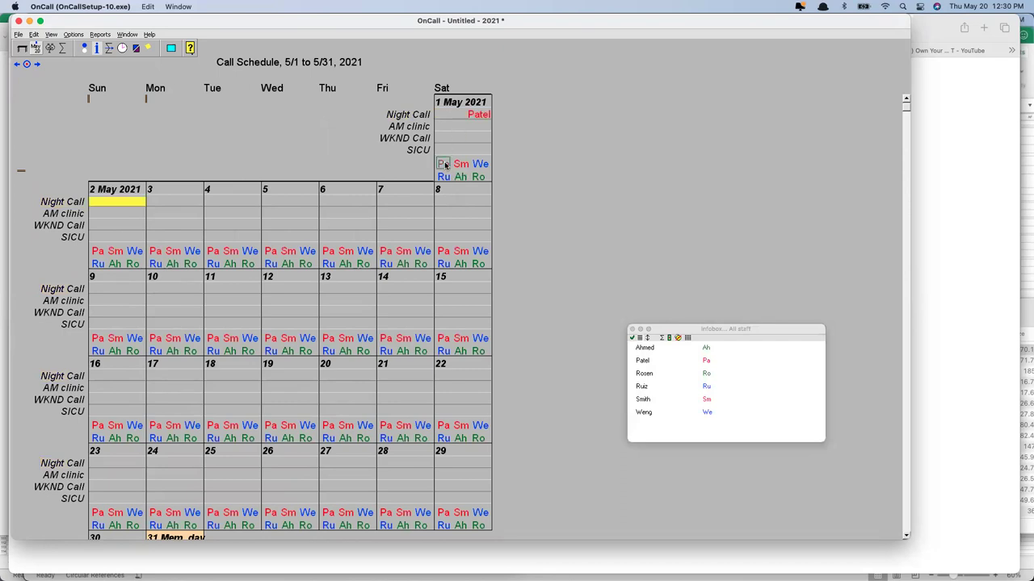
click(116, 253)
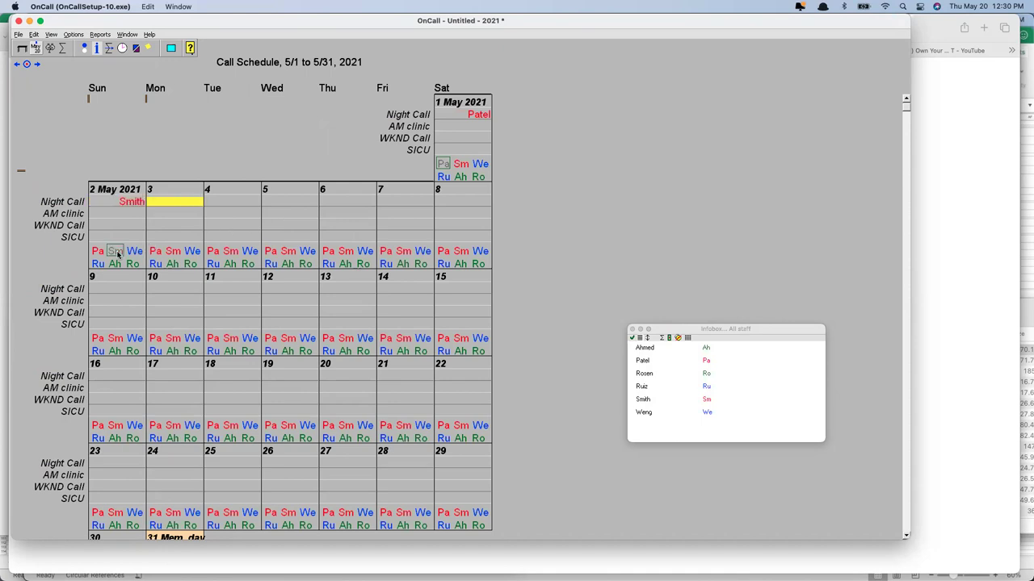
Assign Night Call for 3–7 May (PA, PA, MD, MD, RN) and show Night Call's settings
click(191, 252)
click(214, 266)
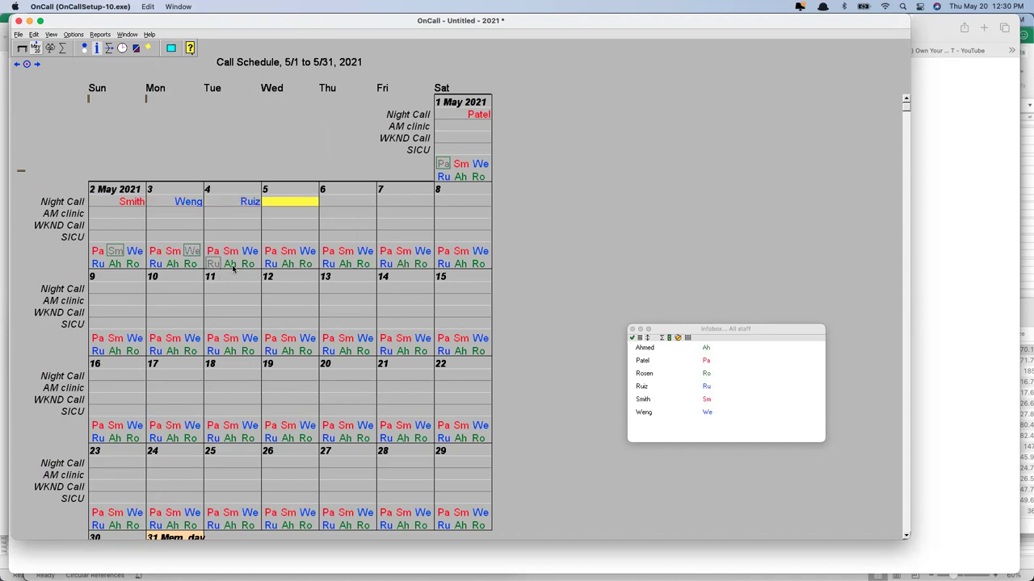
click(288, 265)
click(361, 265)
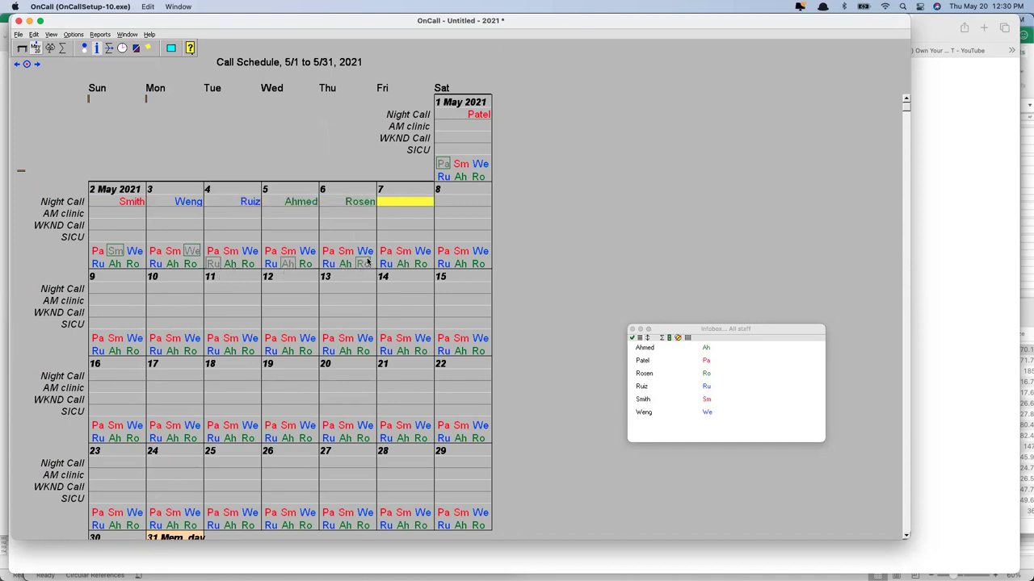
click(386, 252)
click(411, 114)
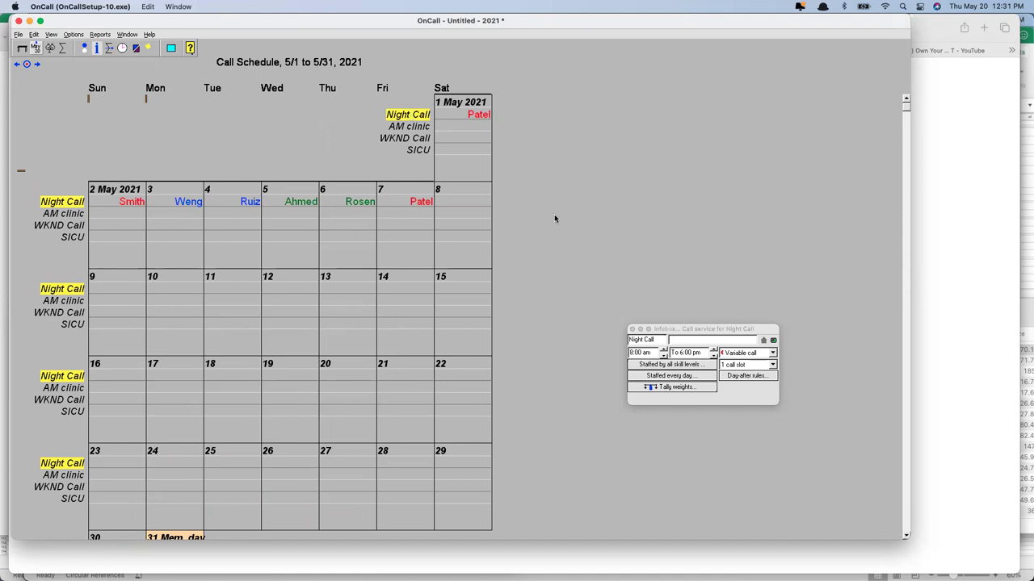
Move the settings panel up-left, cancel a stray AM clinic assignment, and redisplay Night Call's settings
drag(685, 328, 587, 115)
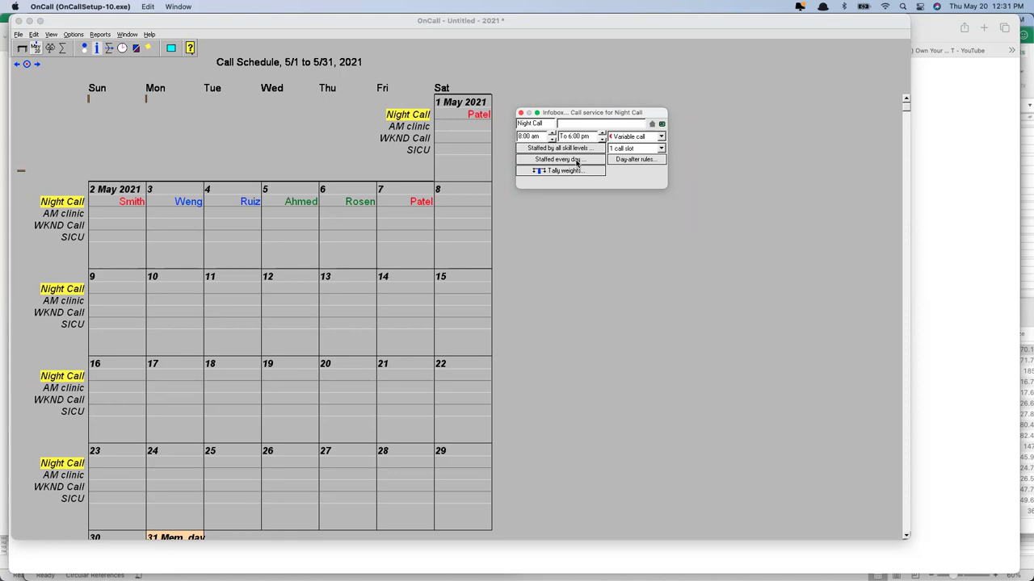
click(482, 128)
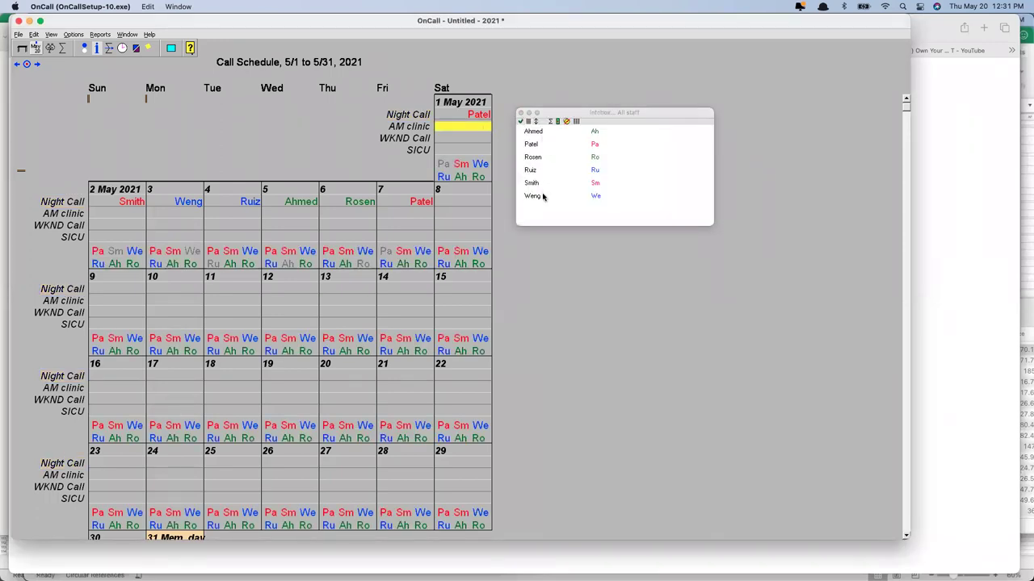
click(294, 127)
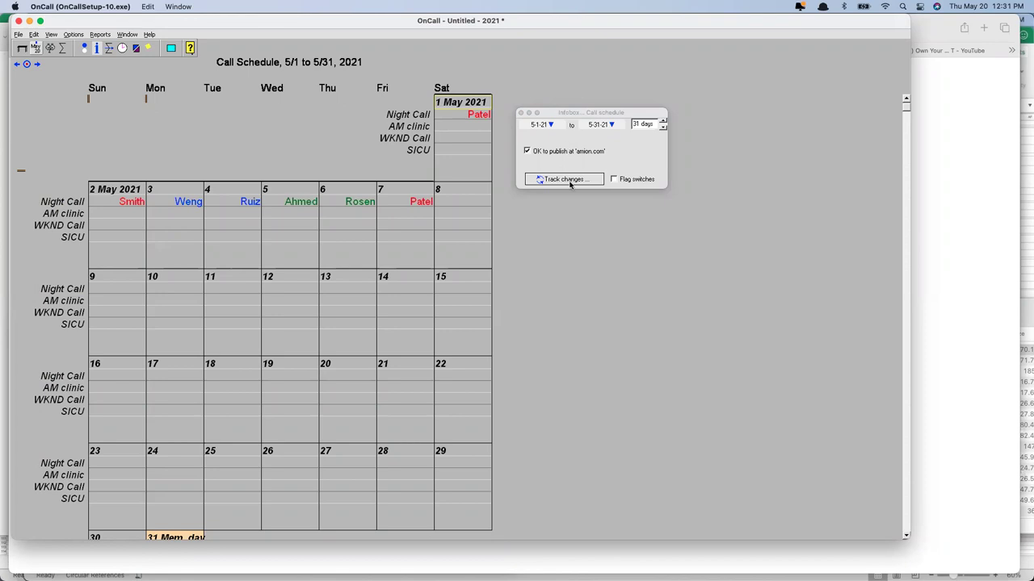
click(398, 119)
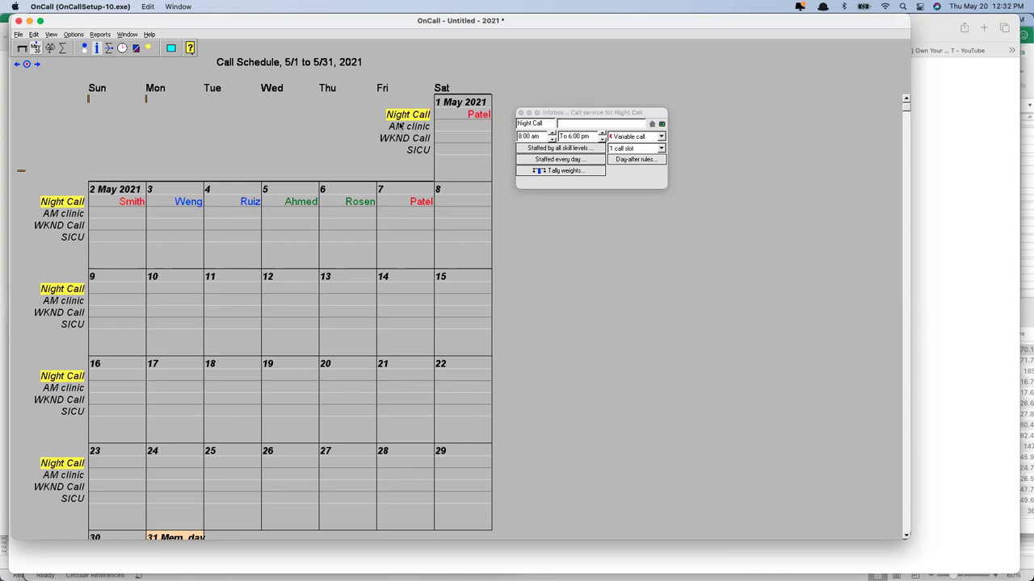
Move Night Call below SICU at the bottom of the service list
click(408, 127)
click(408, 117)
drag(416, 118, 417, 159)
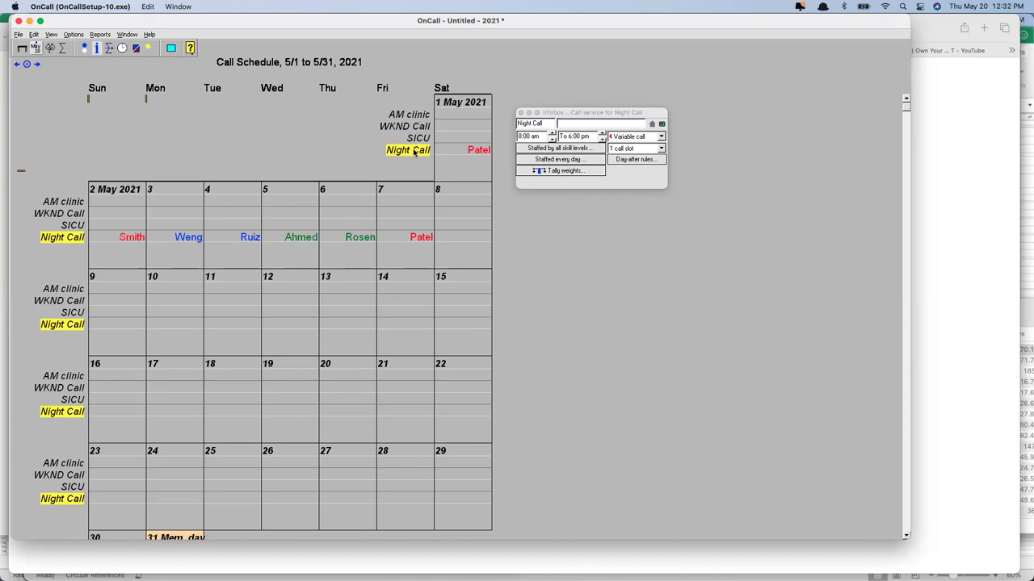
Set the Night Call shift to 6:00 pm–6:00 am (12 hours)
click(553, 134)
click(552, 134)
click(552, 134)
click(552, 134)
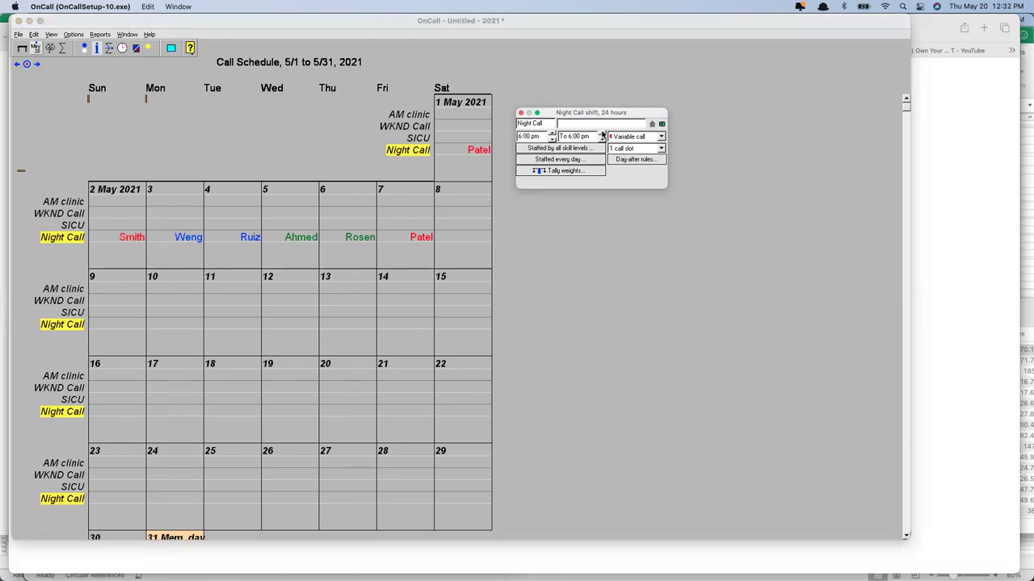
click(602, 134)
click(601, 134)
click(602, 134)
click(601, 134)
click(602, 134)
click(602, 134)
click(602, 134)
Give Night Call a Saturday tally weight of 5
click(577, 172)
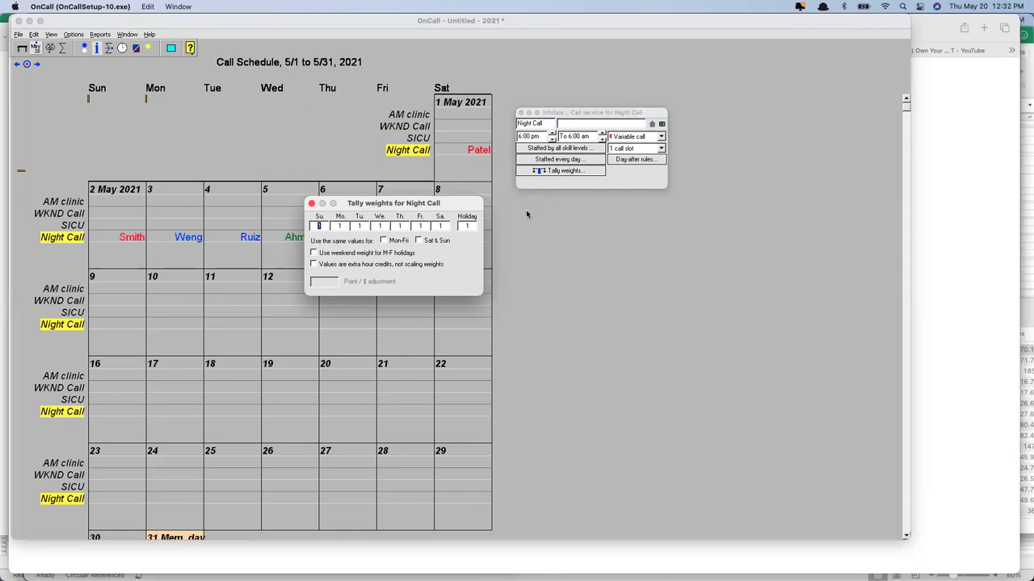
click(443, 227)
text(5)
click(312, 203)
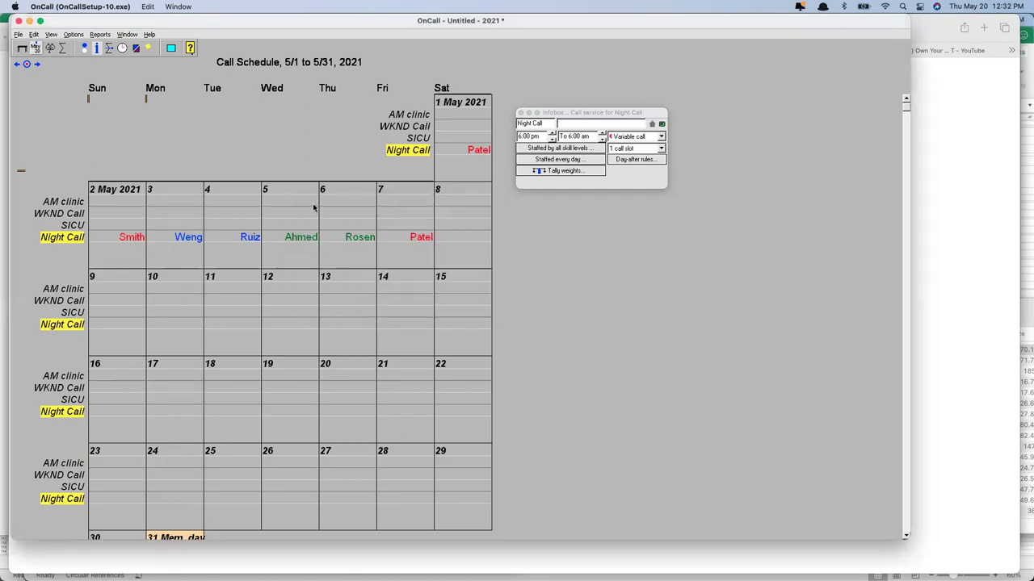
Review Night Call's call type and slots, skip the pager number, and bring up its day-after rules
click(631, 136)
click(633, 138)
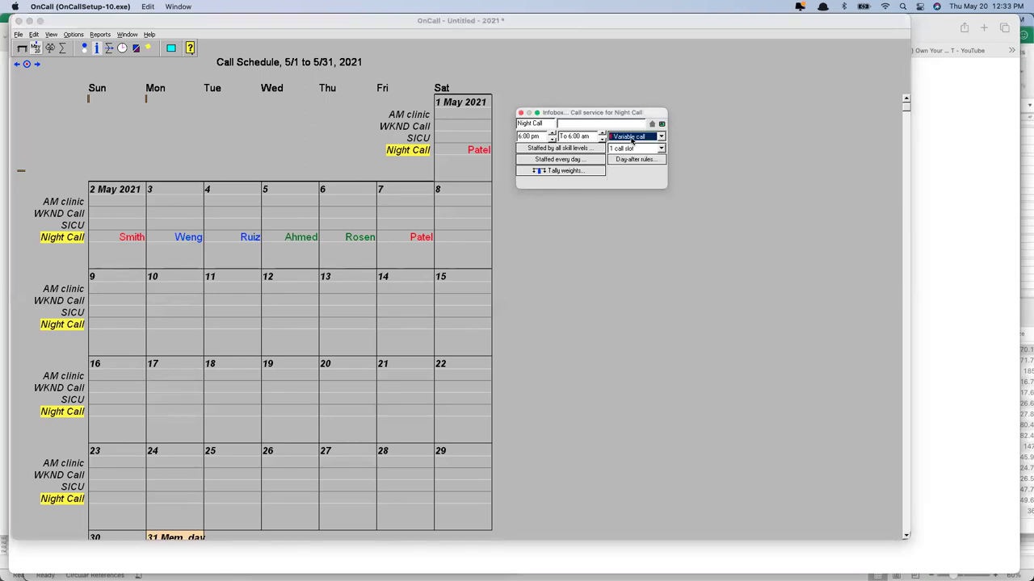
click(633, 149)
click(633, 151)
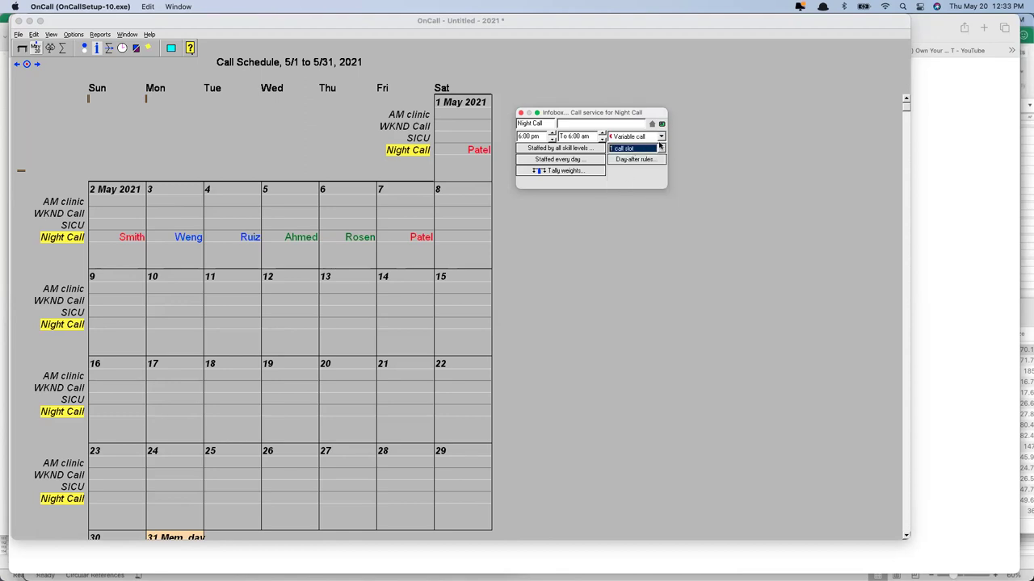
click(663, 124)
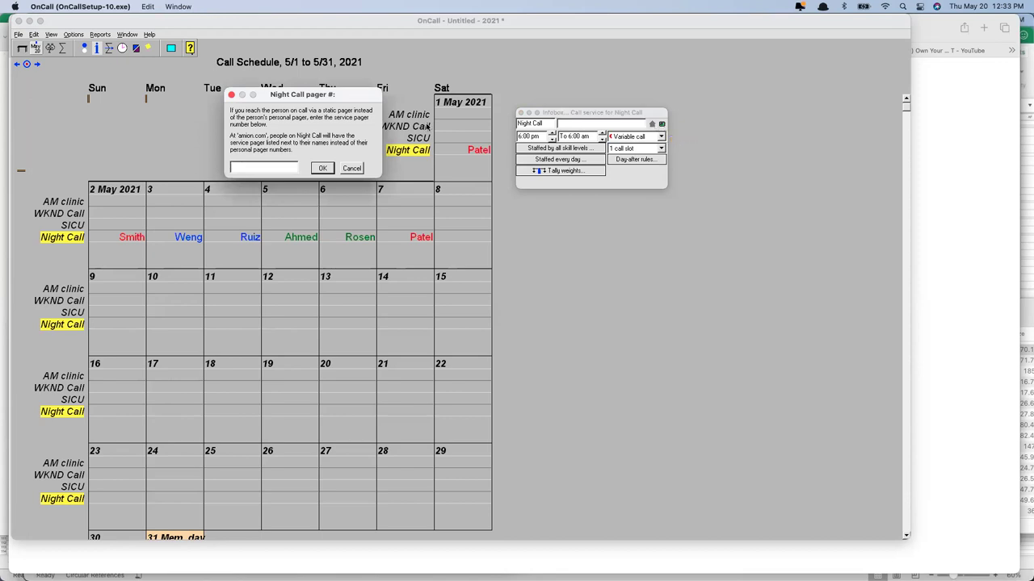
click(232, 96)
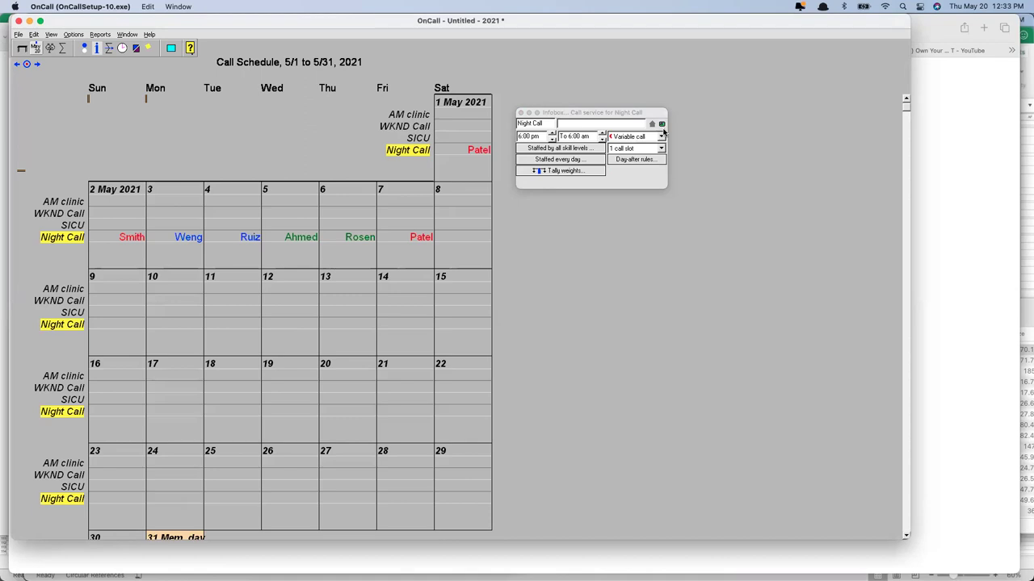
click(655, 160)
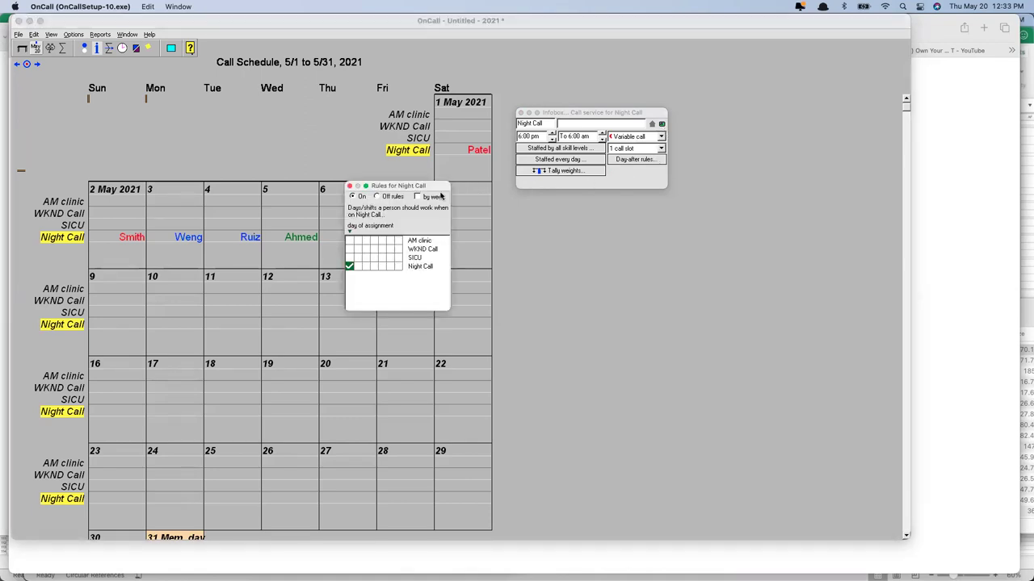
Add a Night Call off rule barring AM clinic on the assignment day, then close the rules
click(377, 197)
click(357, 241)
click(349, 186)
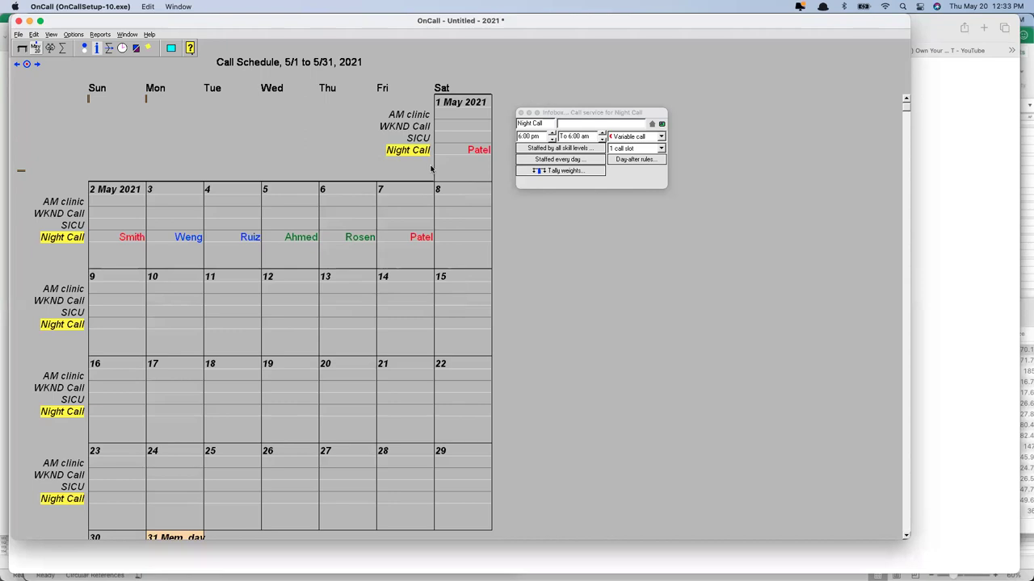
Make AM clinic end at 12:00 pm, staffed weekdays only, excluding weekends and holidays
click(417, 115)
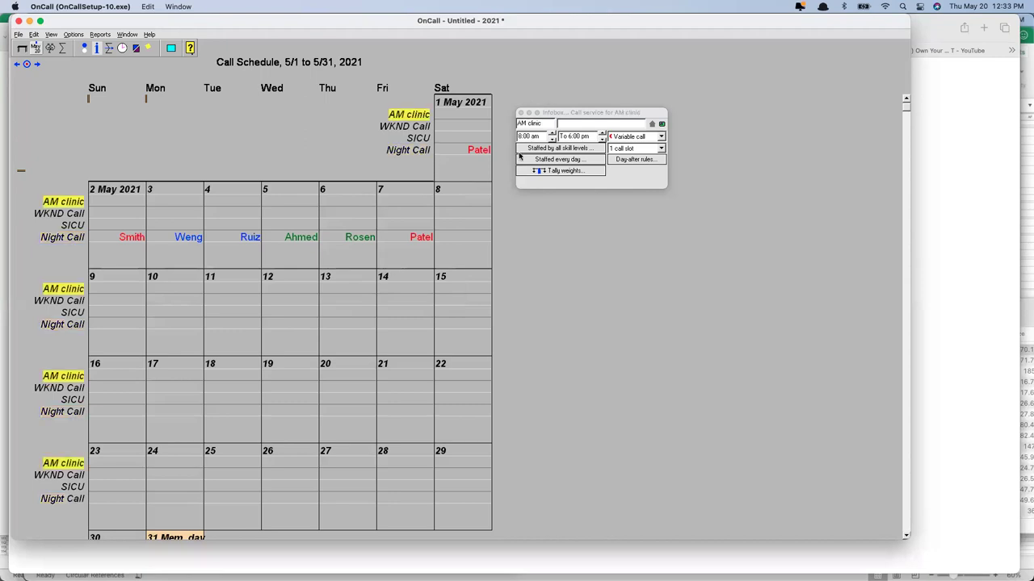
click(601, 141)
click(601, 141)
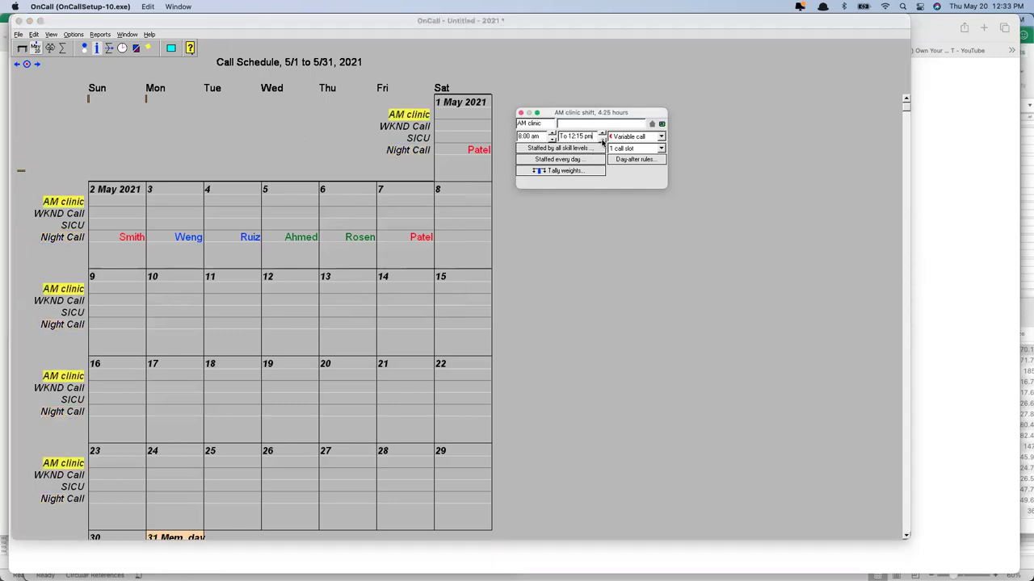
click(584, 160)
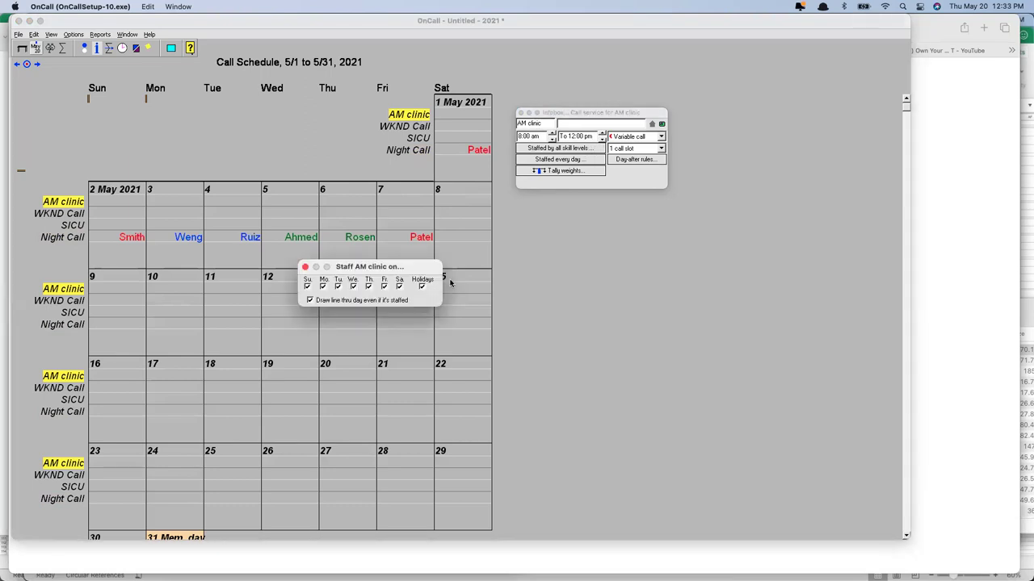
click(422, 287)
click(401, 287)
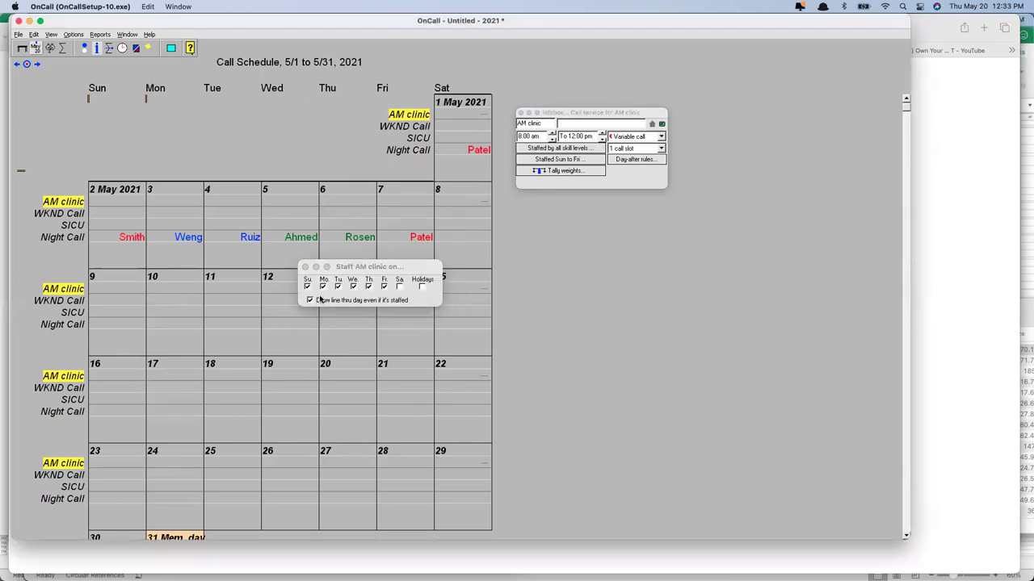
click(306, 287)
Limit WKND Call staffing to Saturday and Sunday, dropping Monday through Friday
click(413, 128)
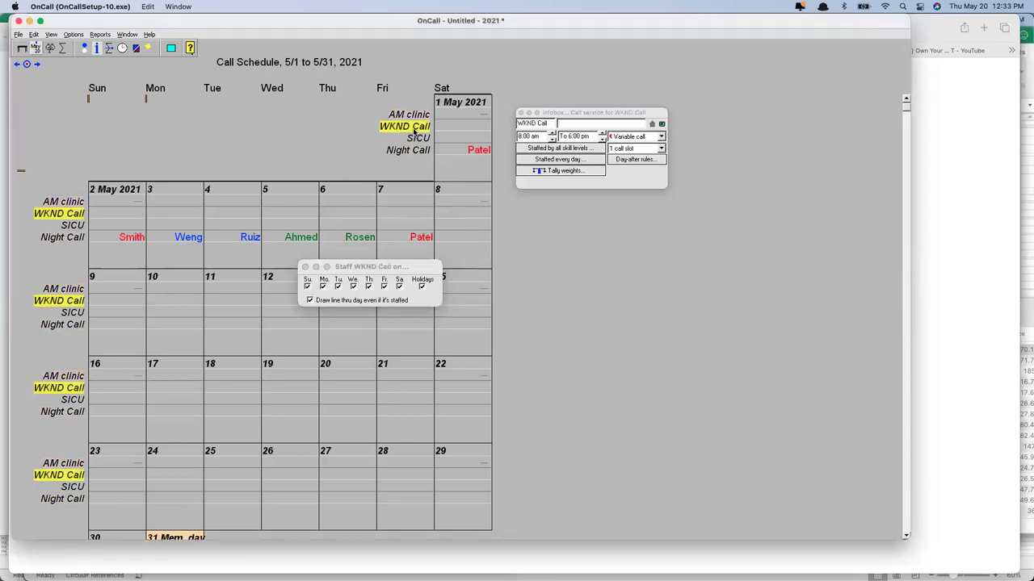
click(384, 287)
click(368, 286)
click(352, 286)
click(338, 288)
click(323, 287)
click(306, 267)
Restrict SICU to MD staff by removing PAs and RNs, then redisplay WKND Call settings
click(414, 140)
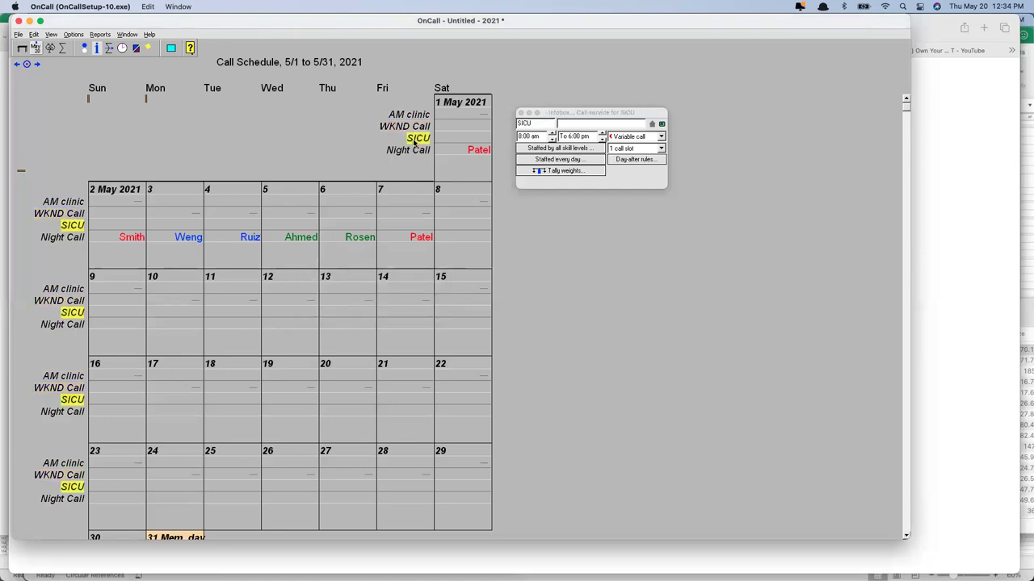
click(543, 151)
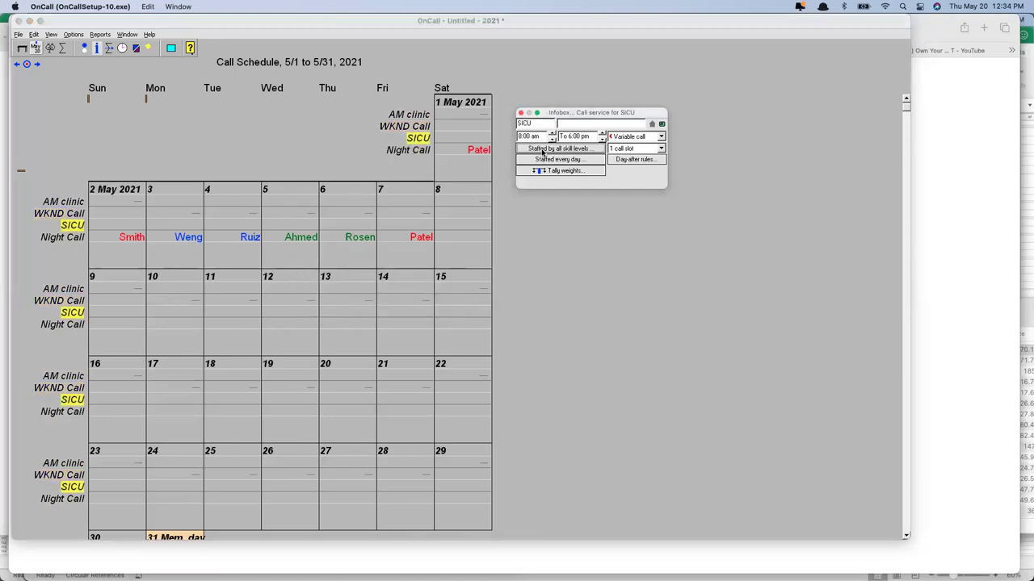
click(242, 262)
click(244, 271)
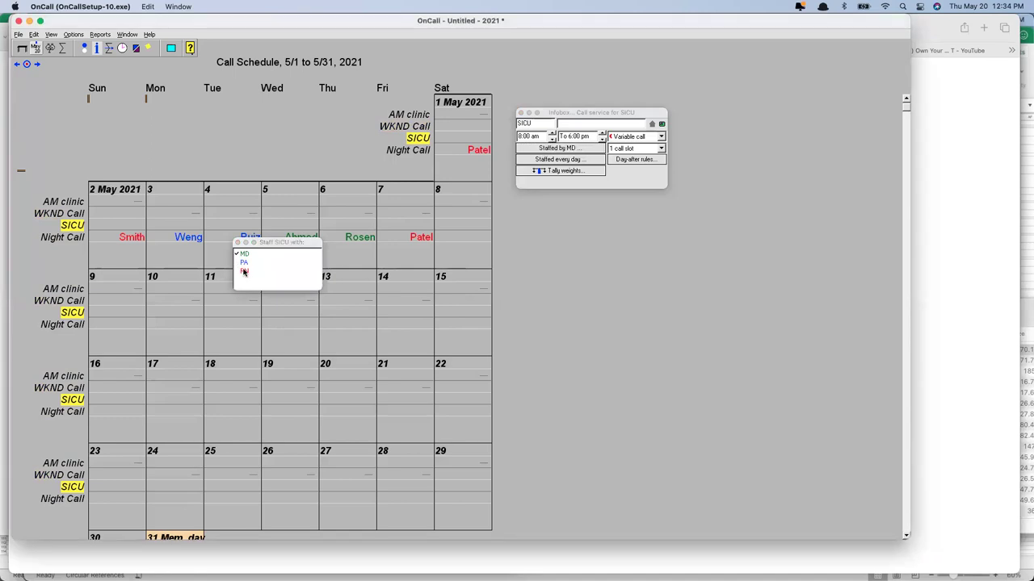
click(474, 140)
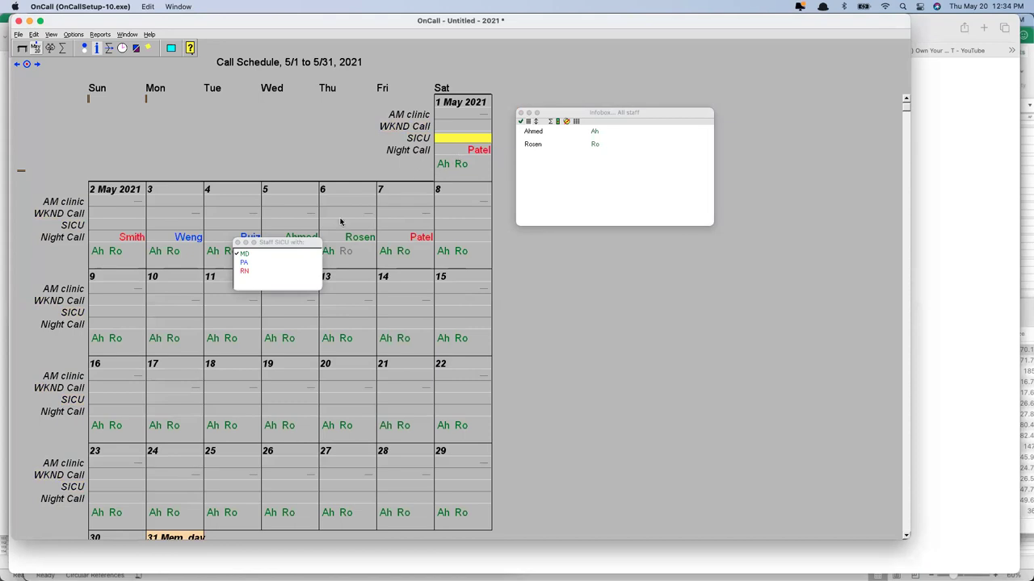
click(237, 242)
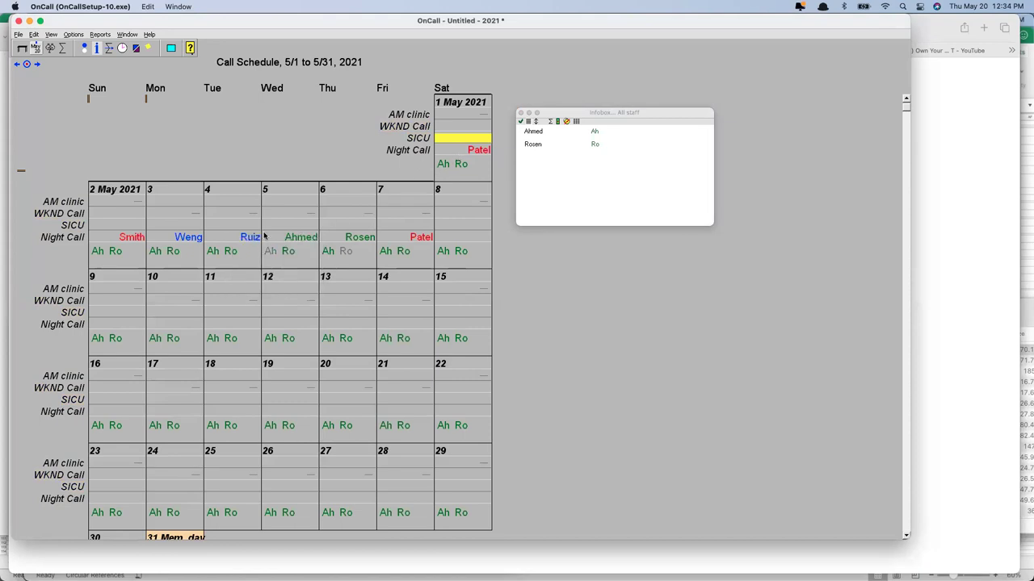
click(408, 127)
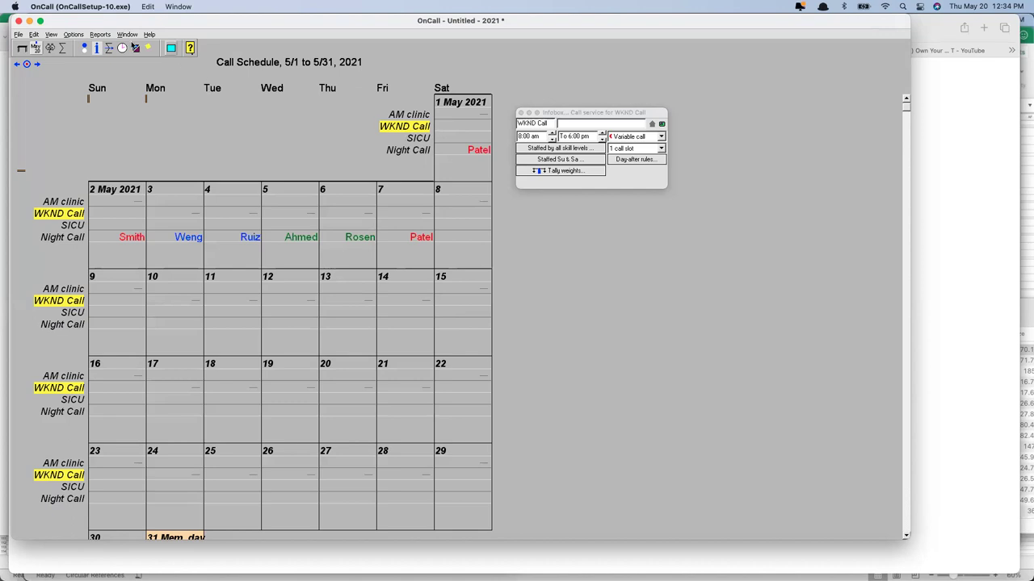
Create a 'wknd' call pattern marking Saturday and Sunday, beginning Monday 1/11/21
click(120, 37)
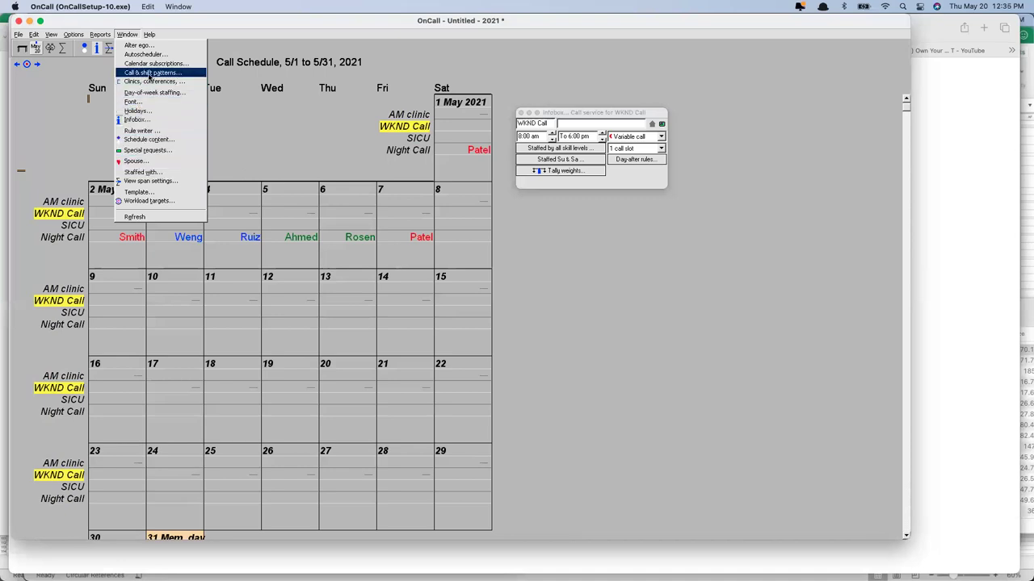
click(148, 74)
drag(266, 196, 453, 248)
click(402, 261)
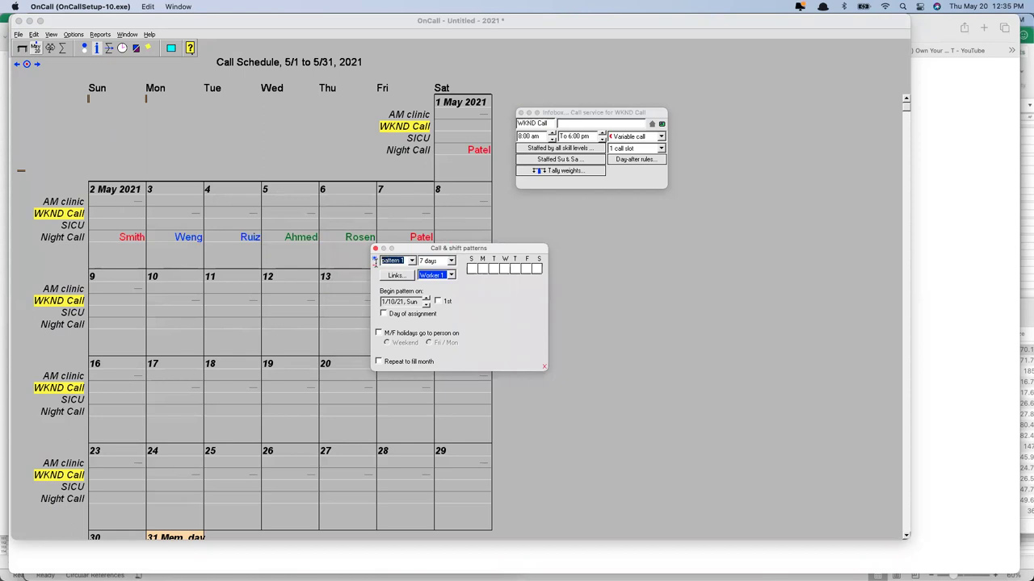
text(wknd)
click(426, 298)
click(537, 270)
click(473, 279)
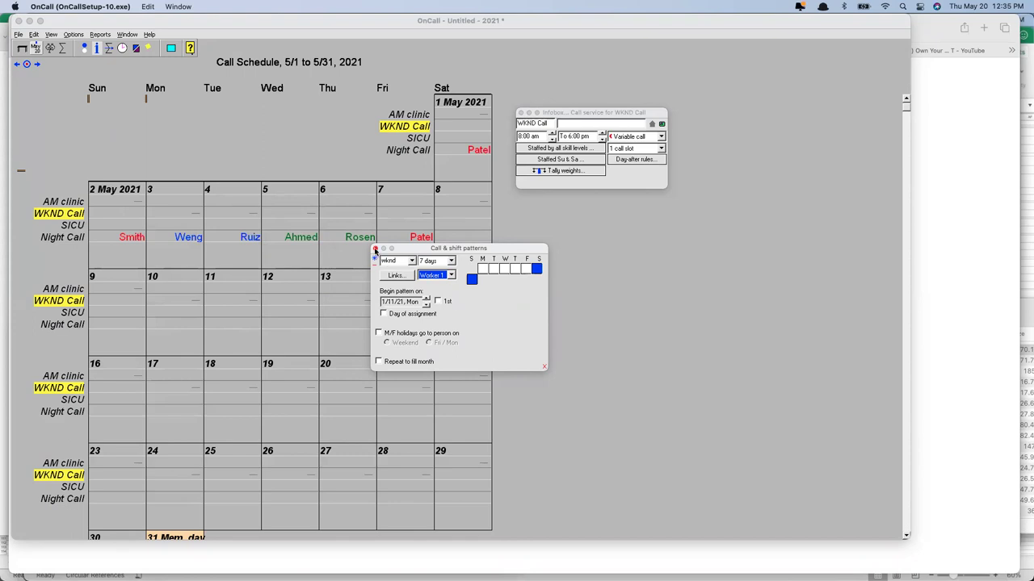
click(375, 250)
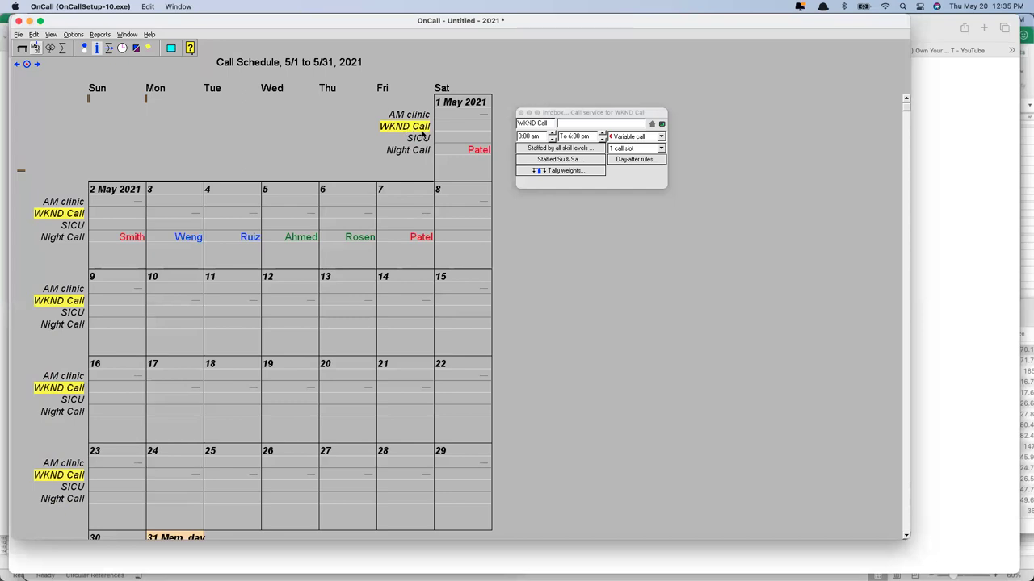
Set WKND Call to the 'Call wknd' type and assign a staff member to the 1 May weekend call
click(623, 137)
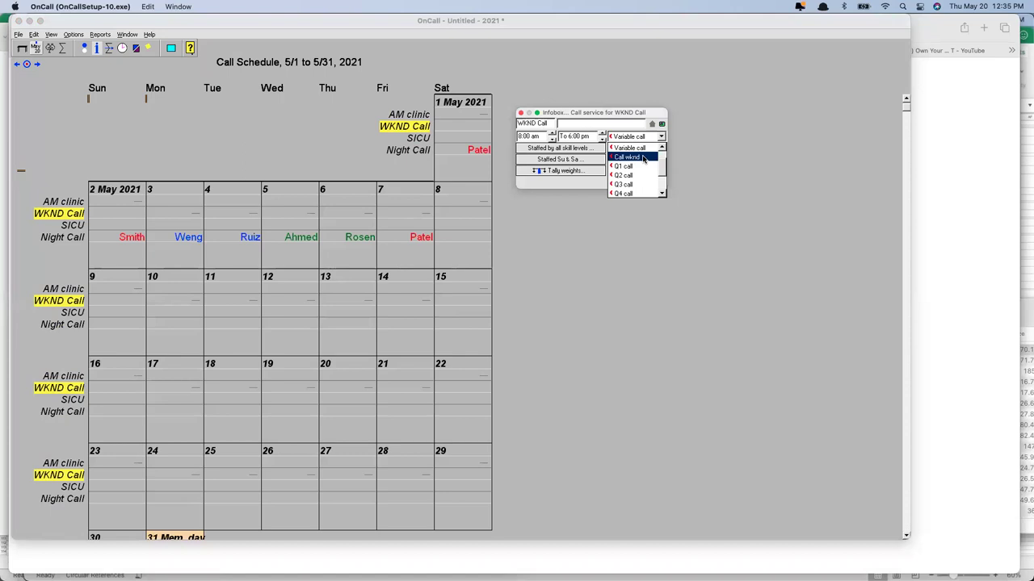
click(643, 159)
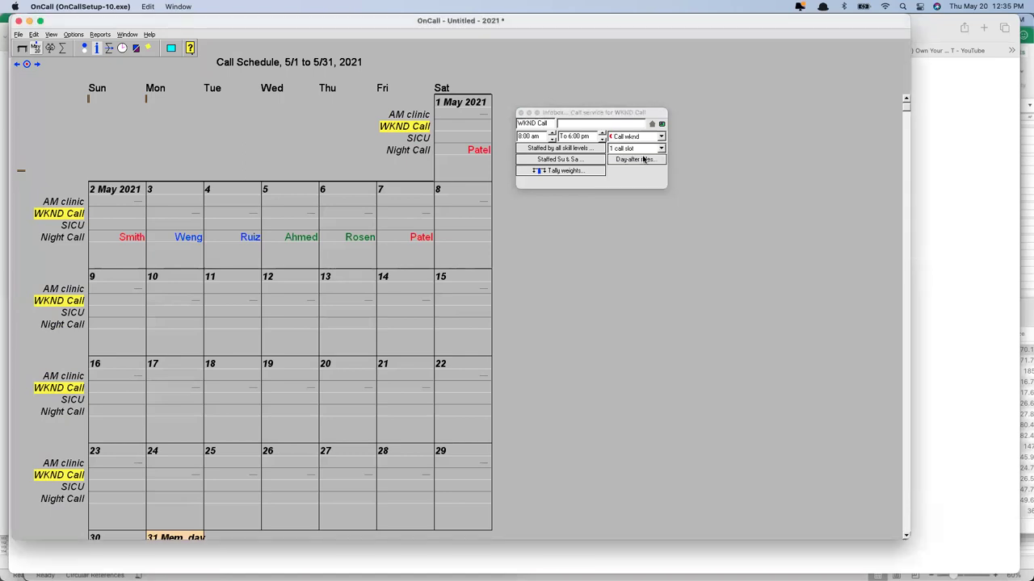
click(471, 129)
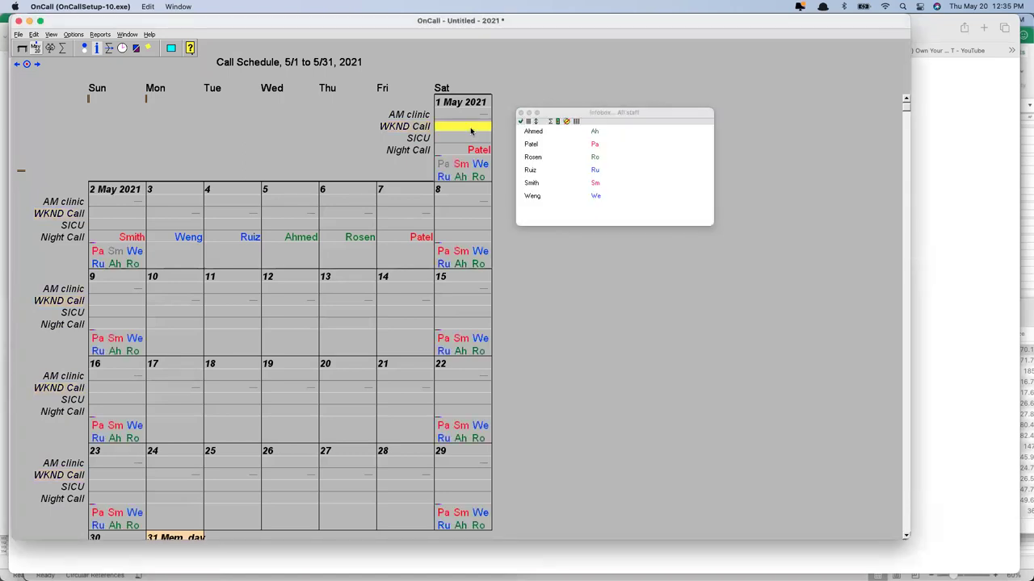
click(532, 133)
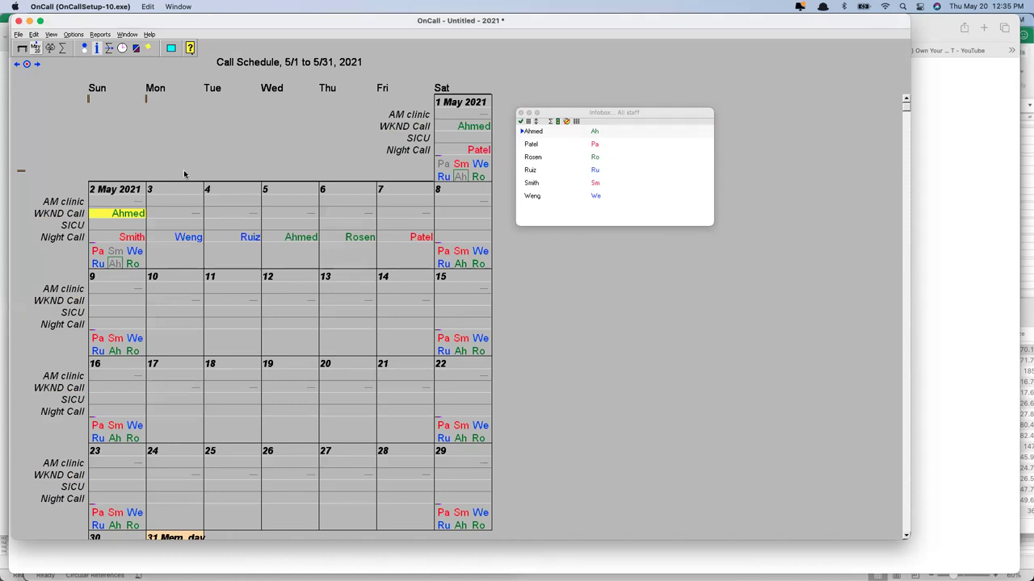
click(399, 127)
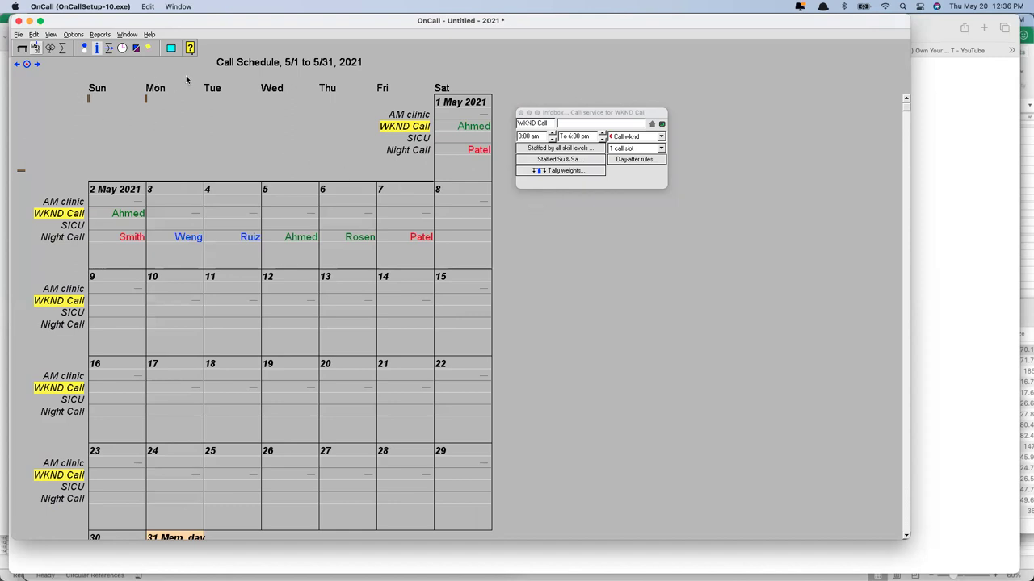
Show the May 2021 schedule in table format
click(37, 65)
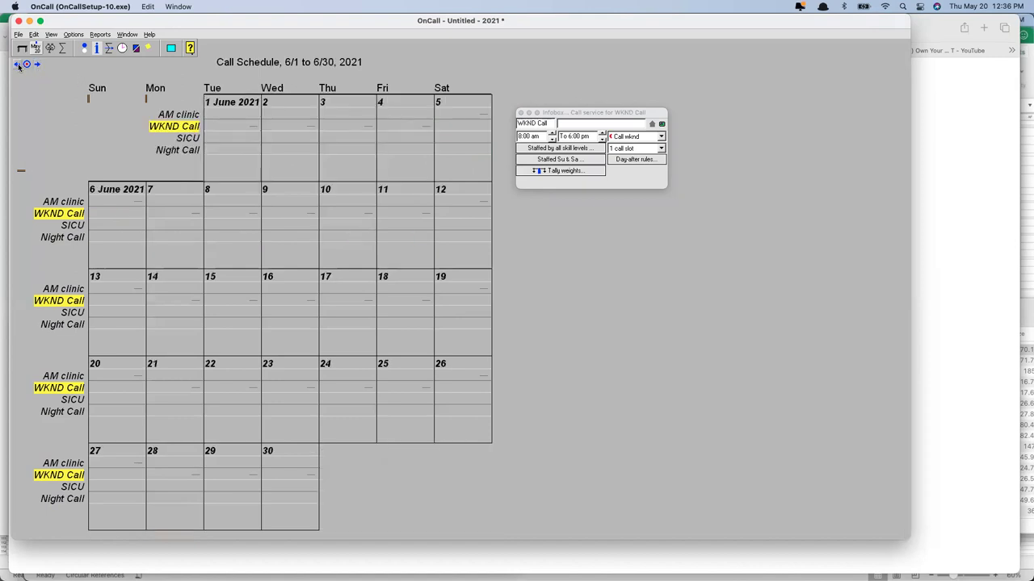
click(18, 65)
click(18, 64)
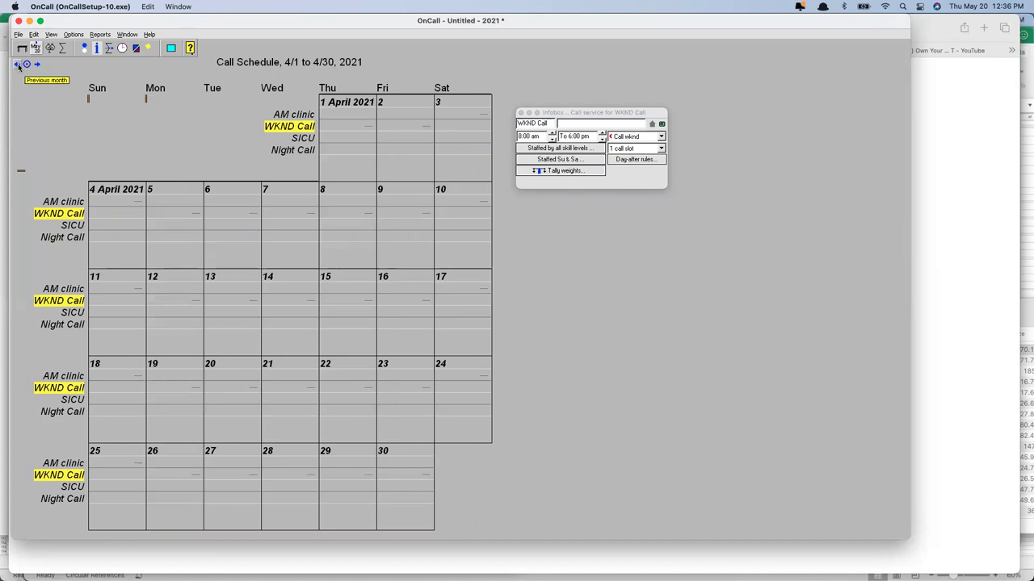
click(37, 64)
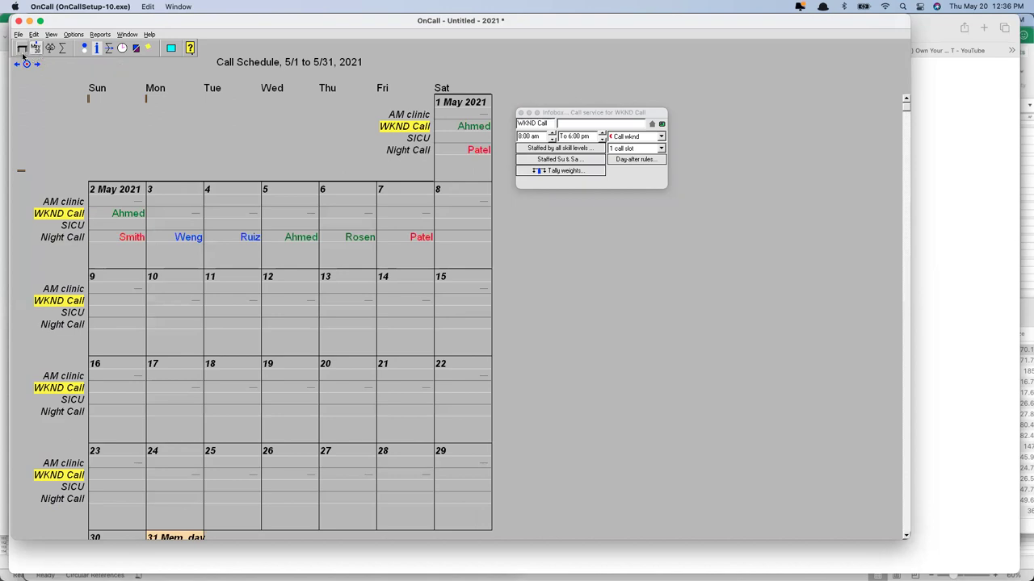
click(23, 52)
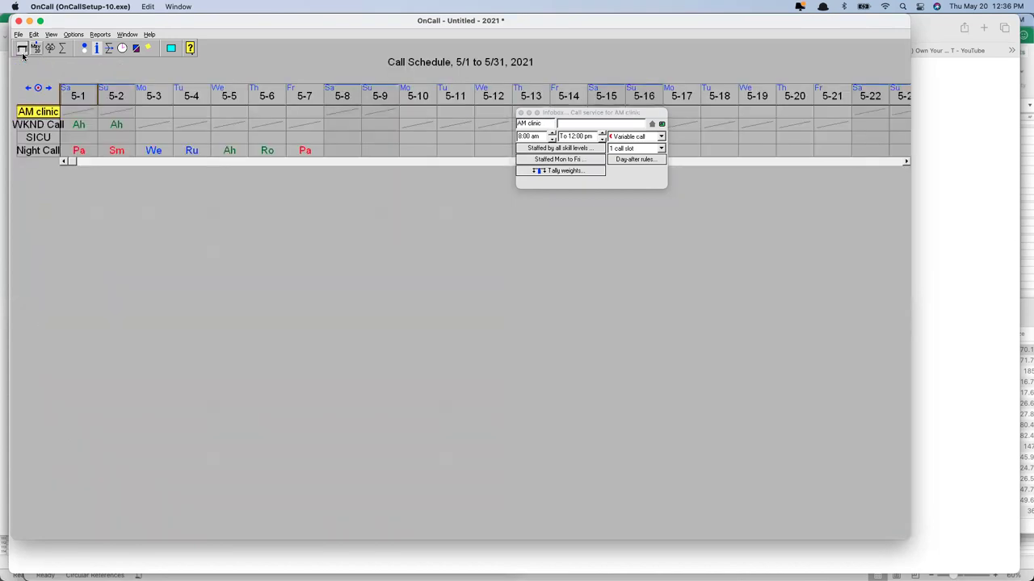
mouse_move(62, 96)
mouse_down()
mouse_move(110, 97)
mouse_move(71, 115)
mouse_up()
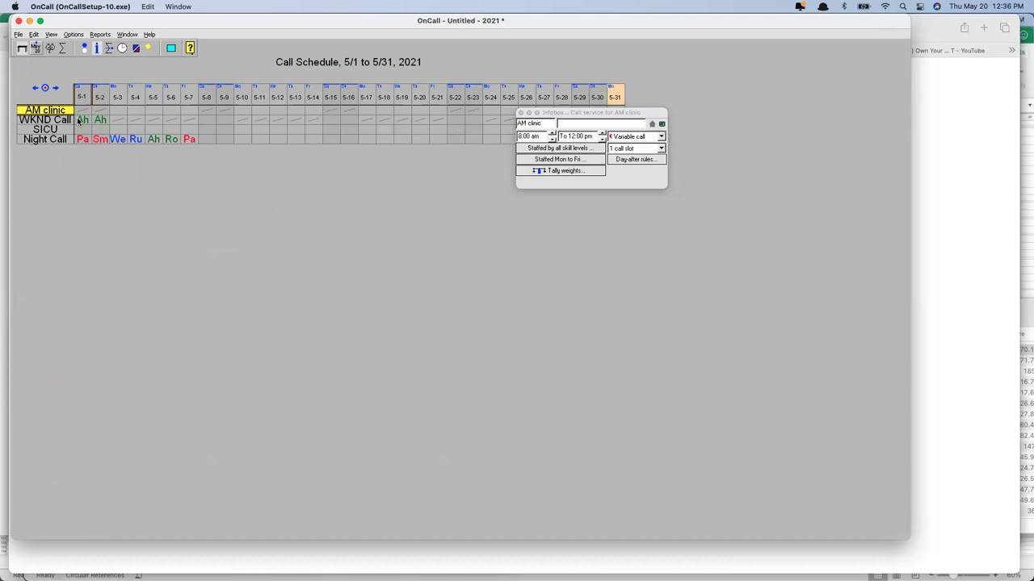
Assign a staff member to Night Call on 8 May and return to the calendar view
click(95, 123)
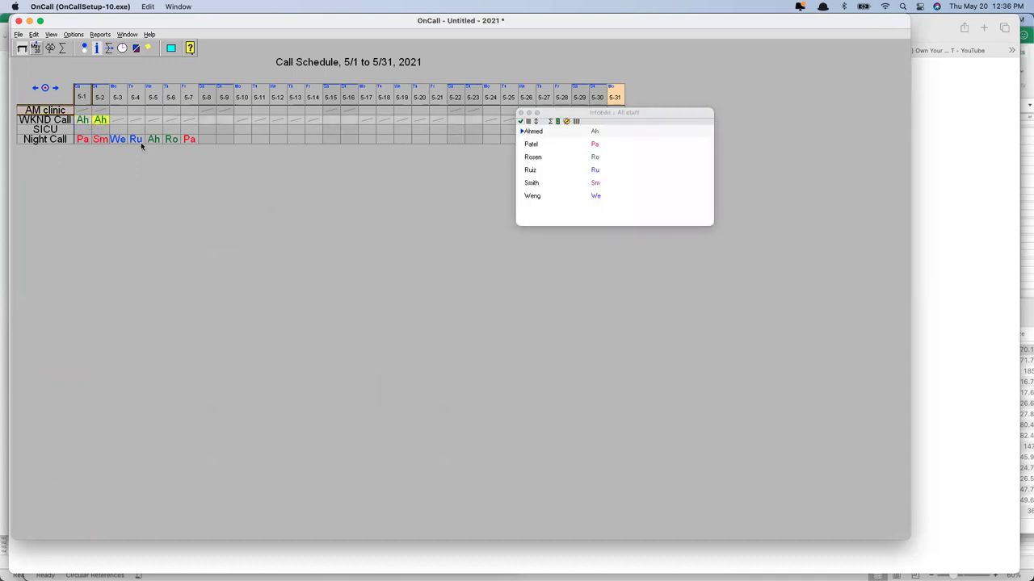
click(209, 139)
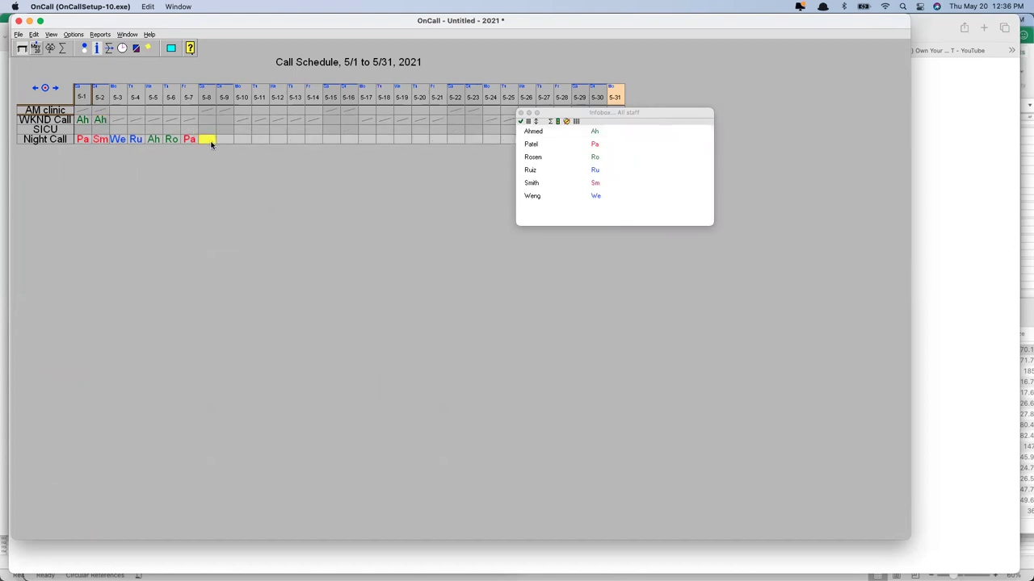
click(534, 158)
click(35, 51)
click(23, 50)
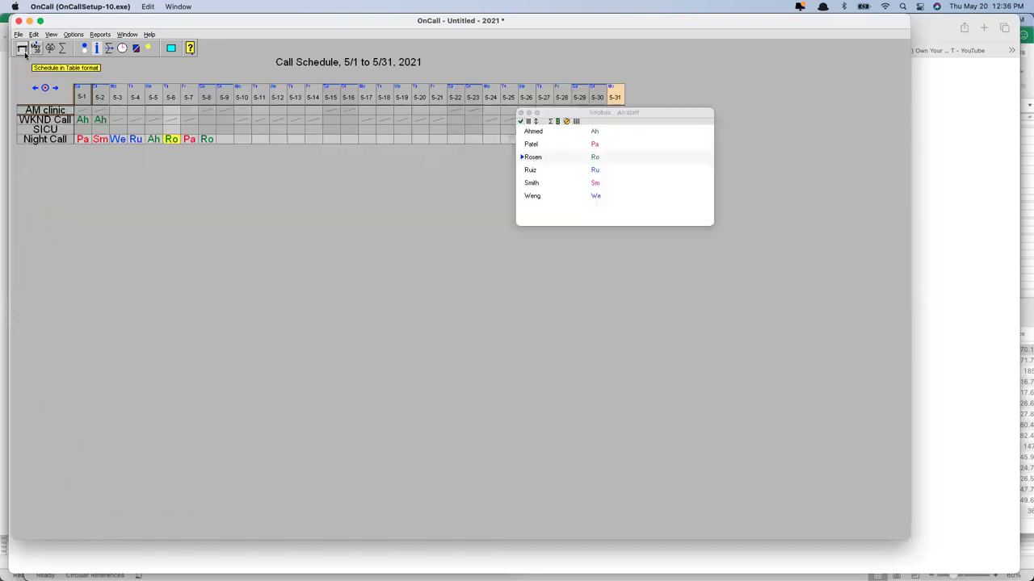
click(36, 50)
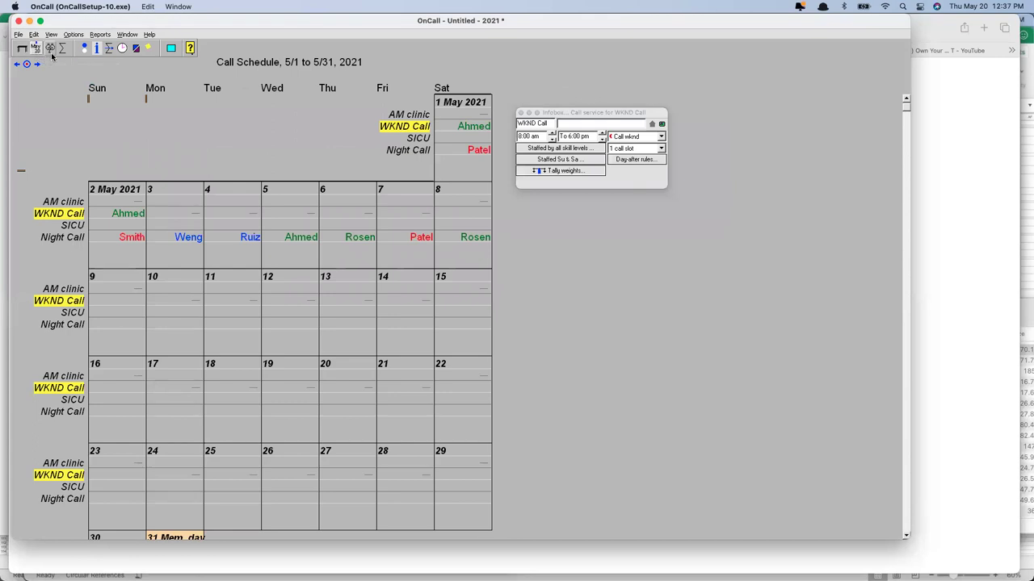
Open a staff member's May Work Preferences calendar with widened day columns and select the contact field
click(50, 53)
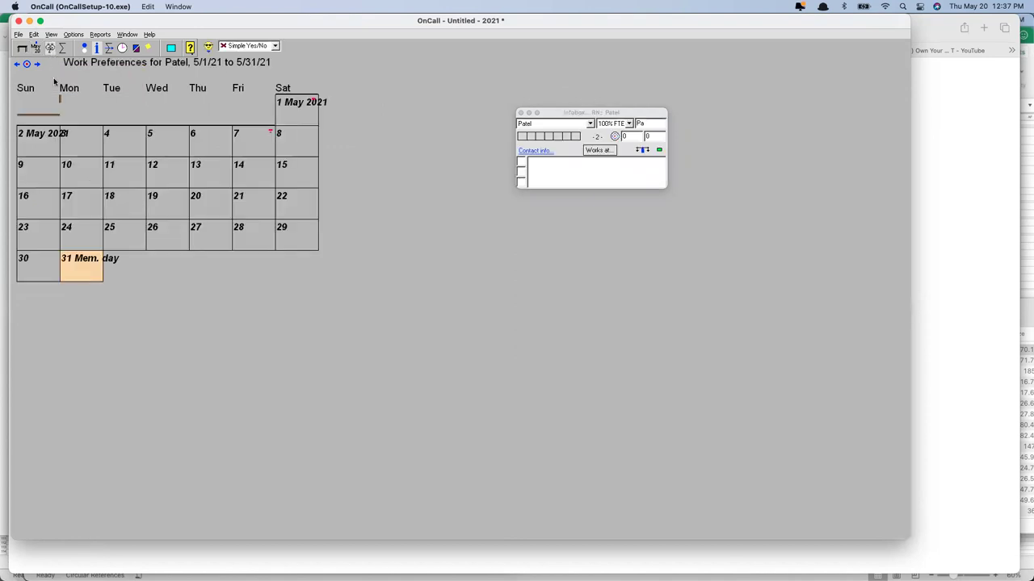
drag(59, 100, 64, 120)
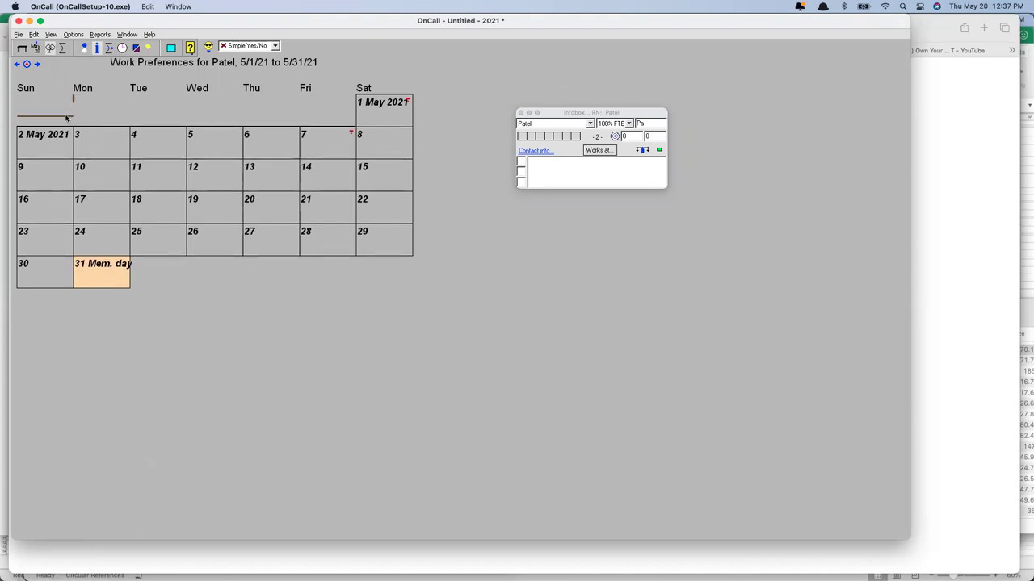
drag(71, 119, 79, 101)
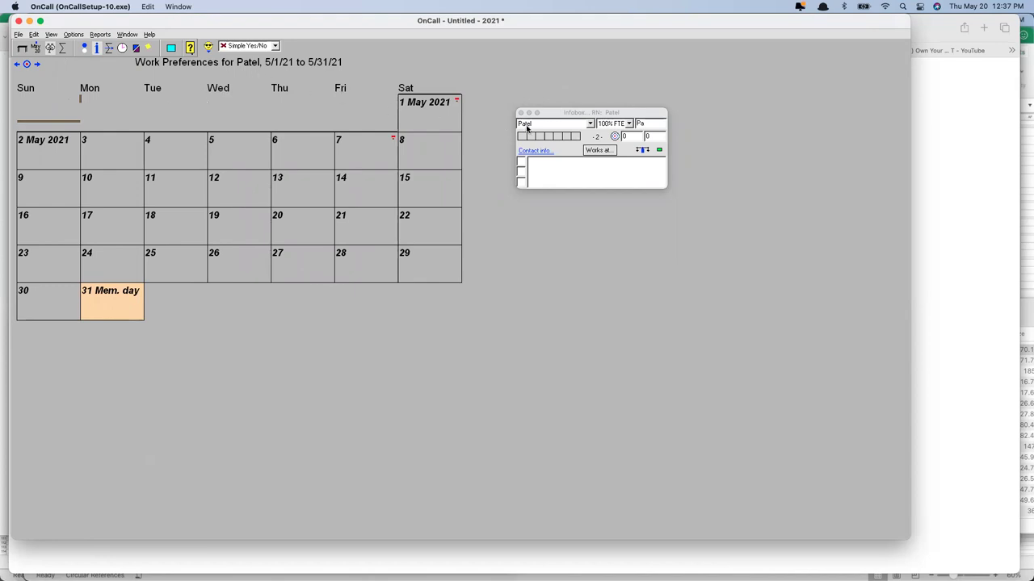
click(555, 125)
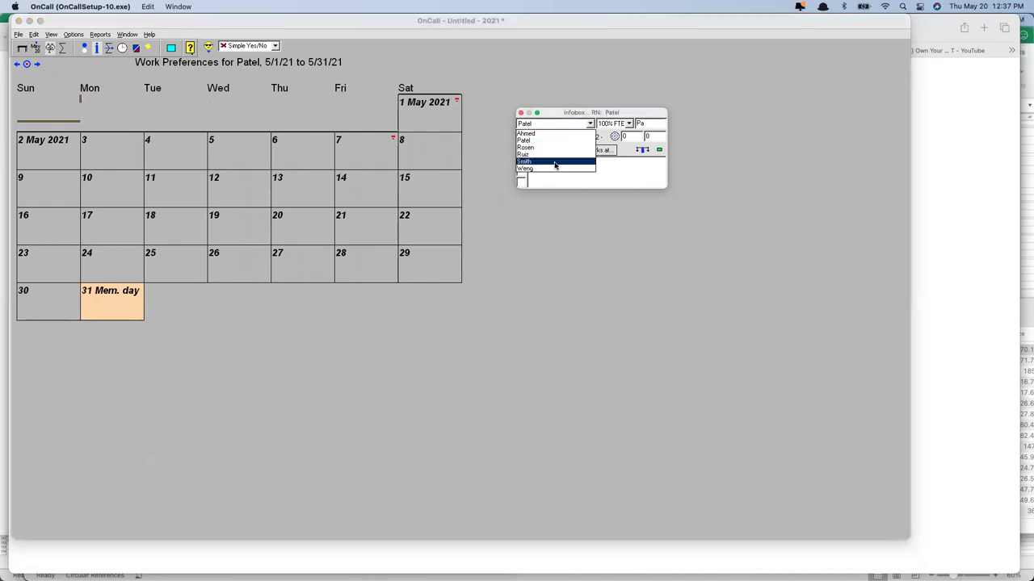
click(561, 129)
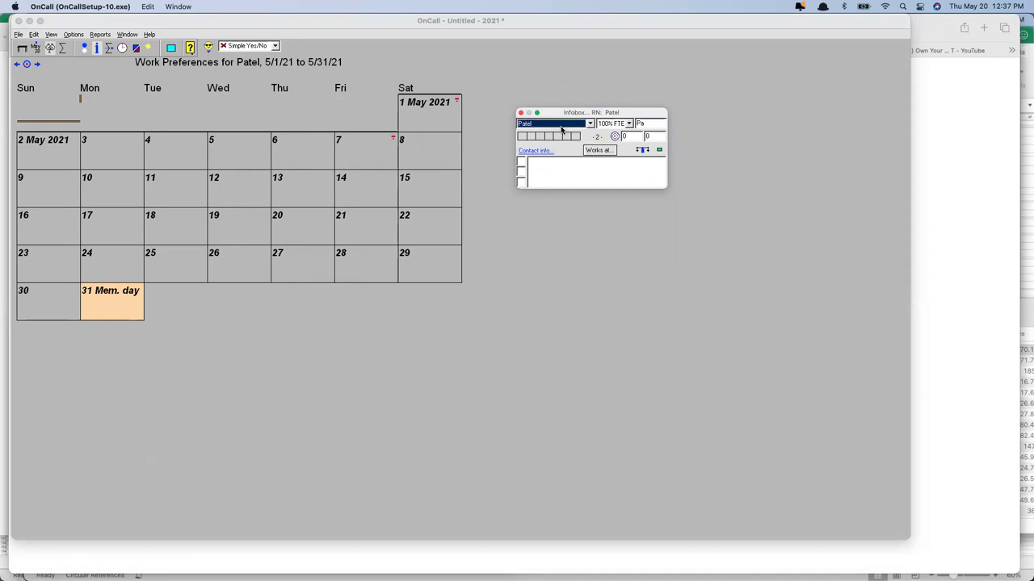
mouse_move(458, 102)
mouse_move(393, 139)
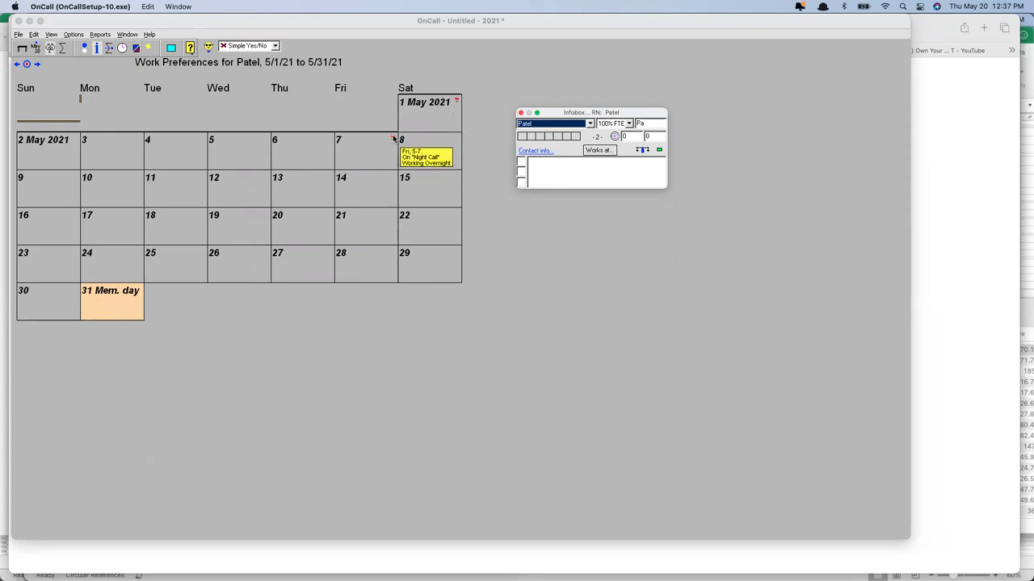
click(521, 162)
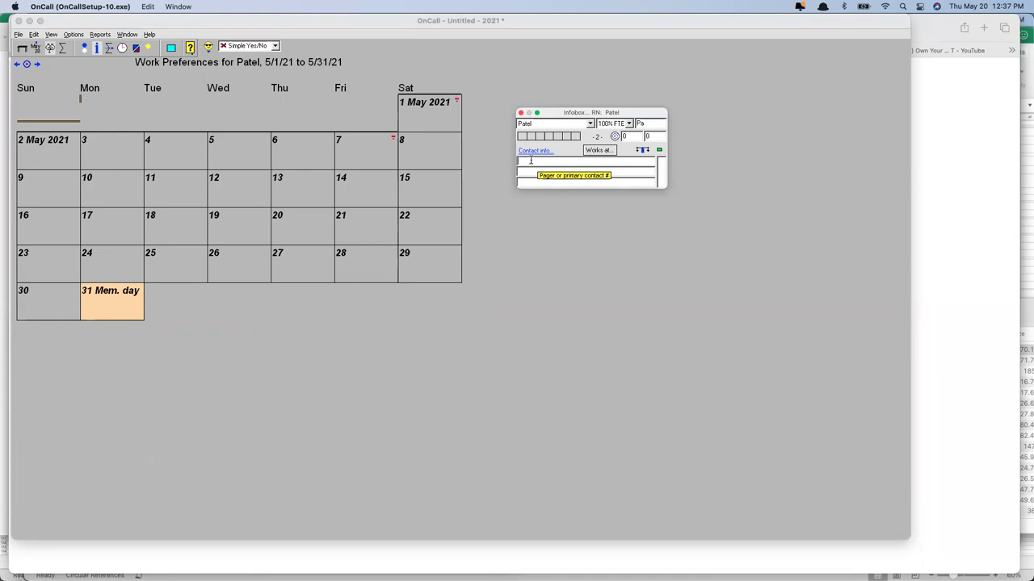
Enter the staff member's pager number and set their FTE to 50%
text(555-4321)
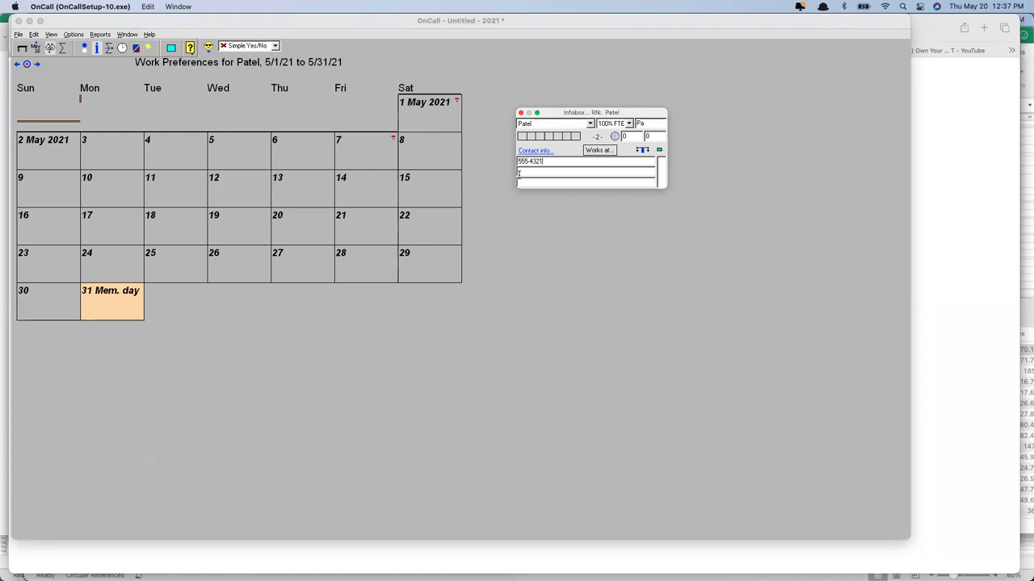
click(516, 195)
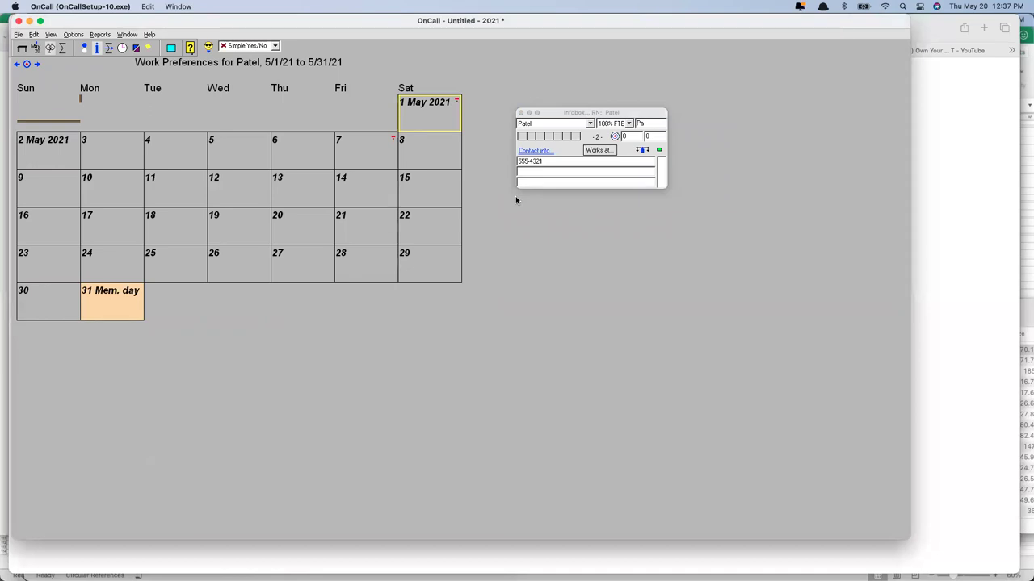
click(628, 125)
scroll(629, 136, up, 2)
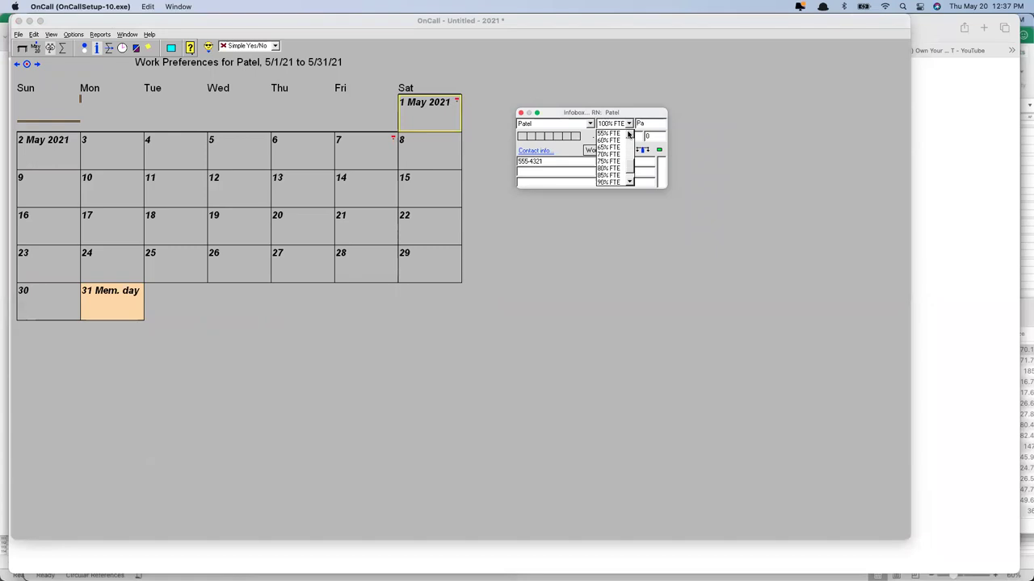
click(616, 140)
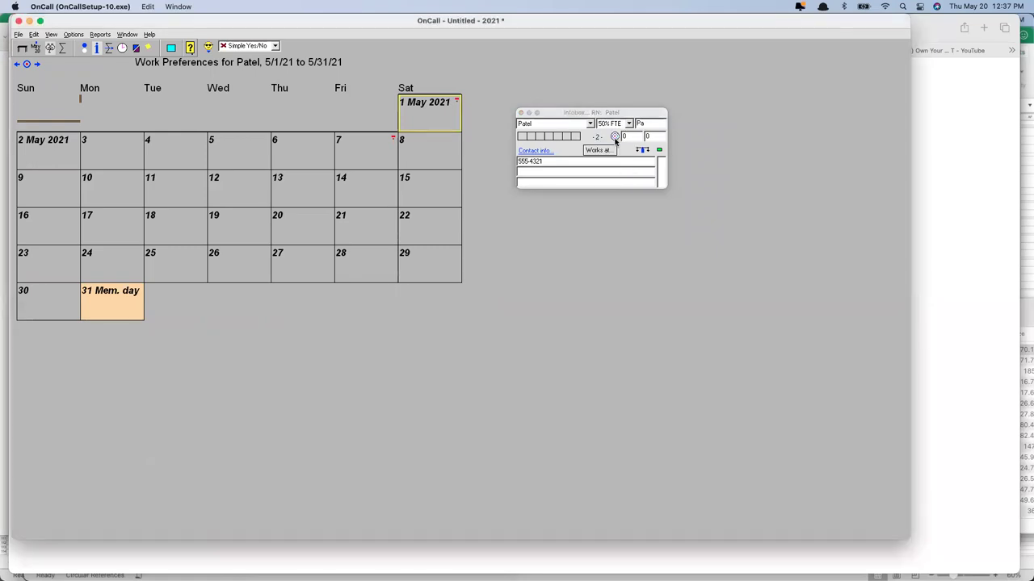
Mark every Thursday unavailable and change the abbreviation to PTU
click(558, 137)
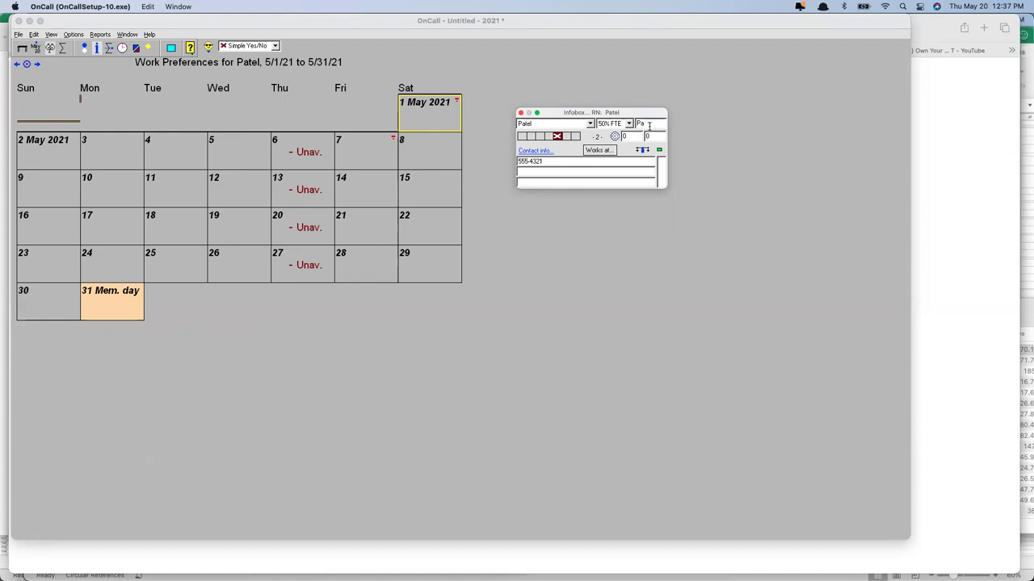
key(BackSpace)
key(BackSpace)
text(PTU)
key(Return)
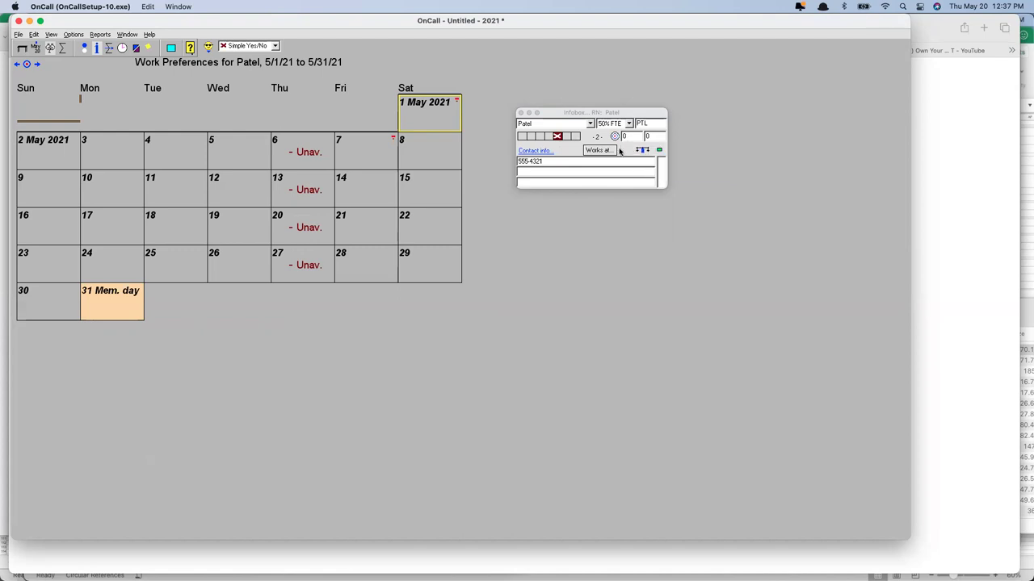
Remove WKND Call from the staff member's works-at services, keeping AM clinic and Night Call
click(599, 150)
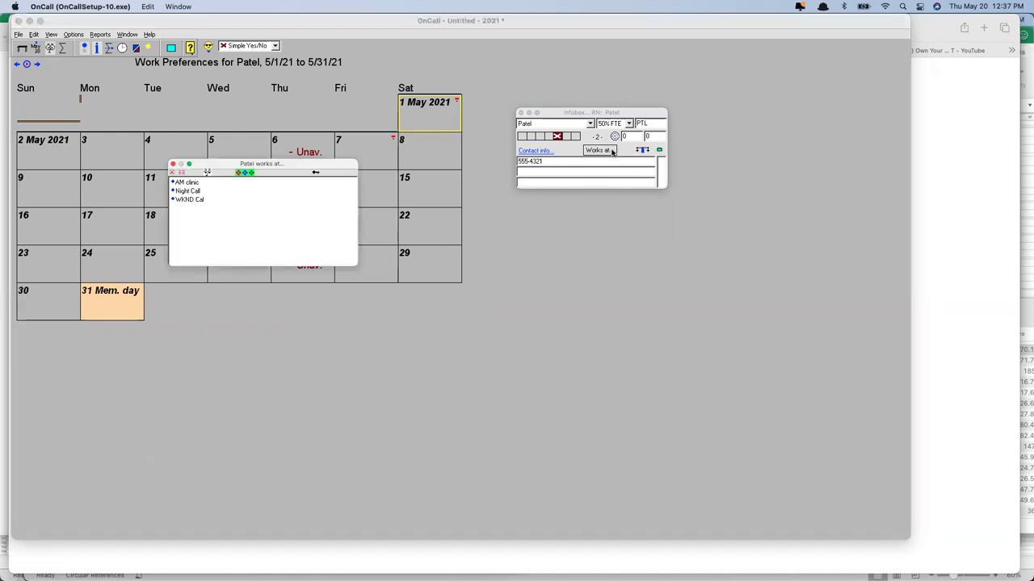
drag(349, 169, 662, 203)
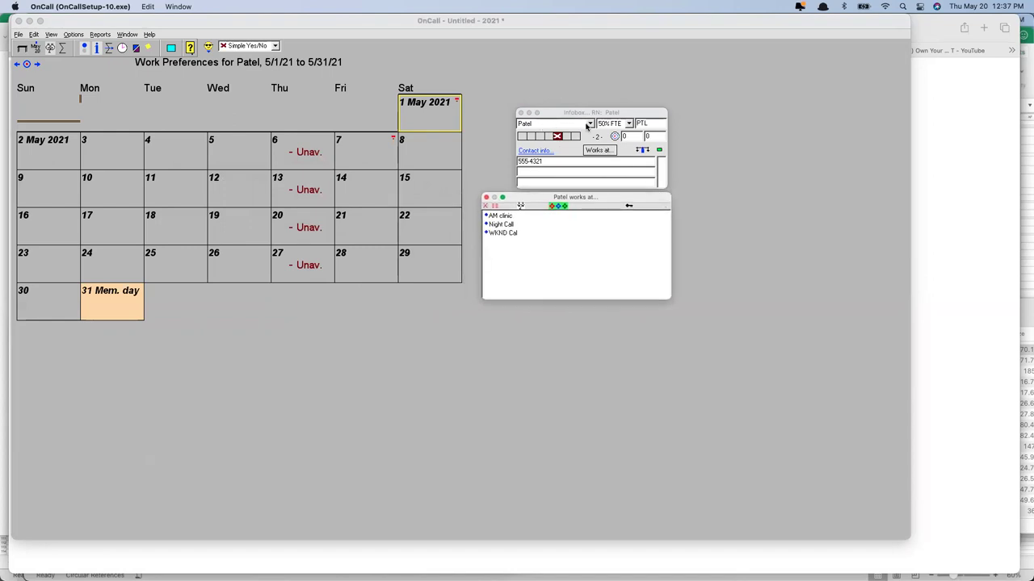
click(507, 234)
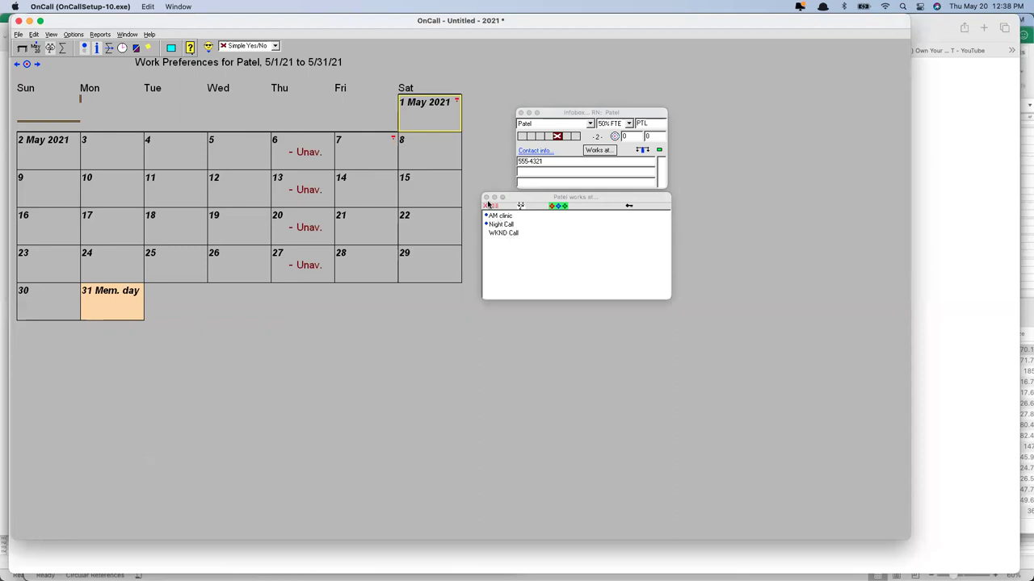
click(591, 152)
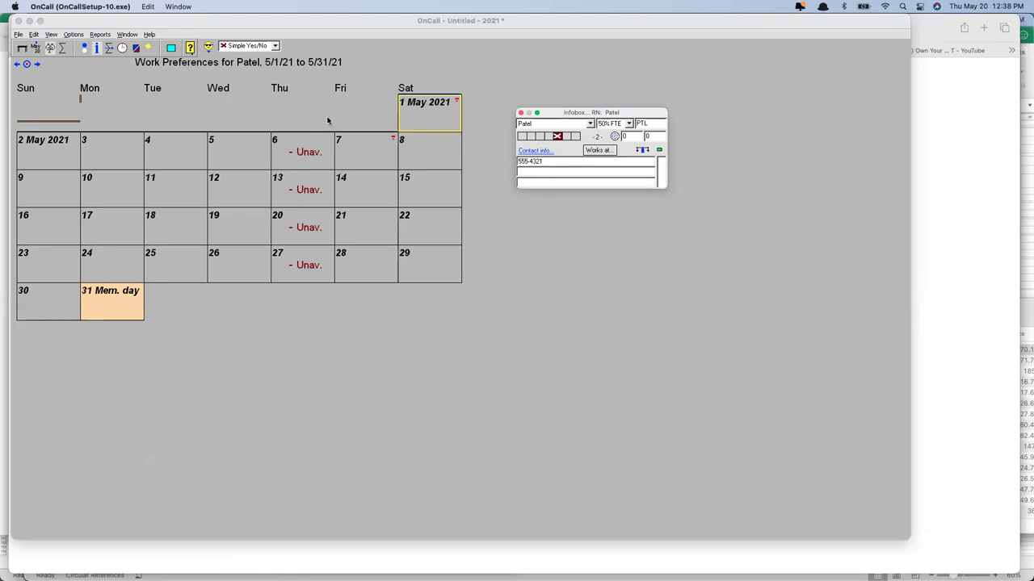
Paint Vac on 10–14 May for the staff member, then bring up the amion.com Who's on page
click(275, 46)
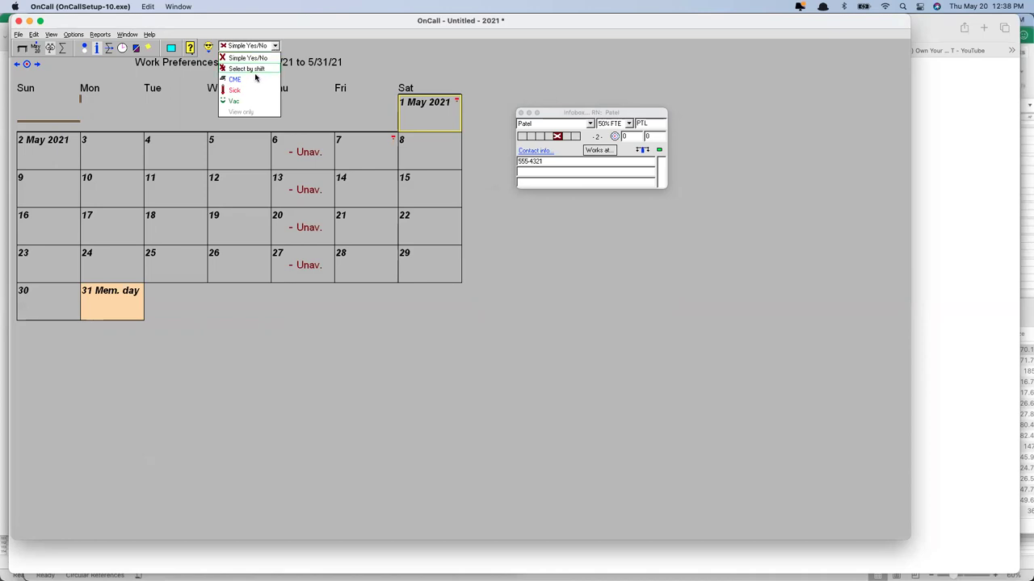
click(248, 102)
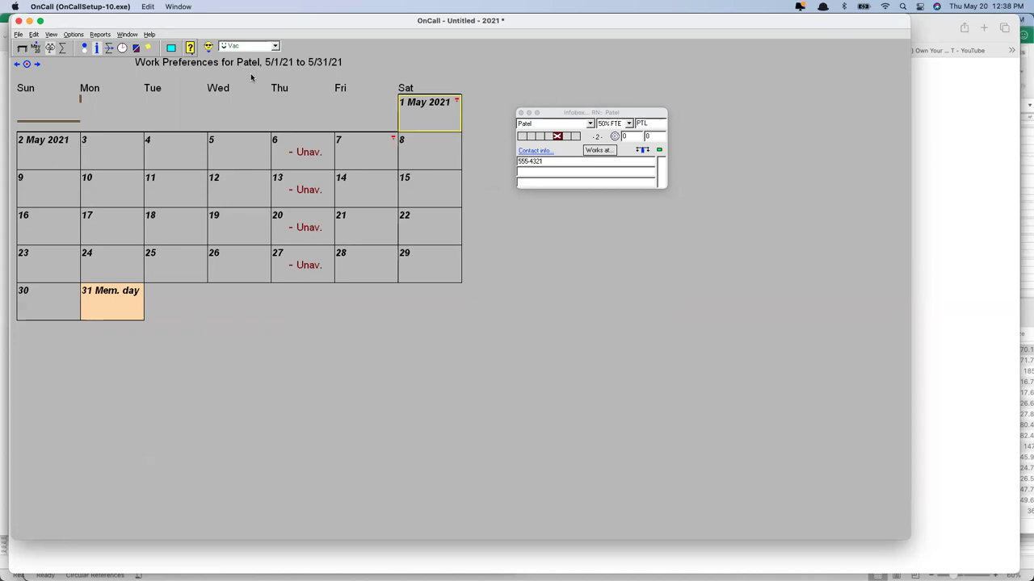
drag(119, 188, 371, 196)
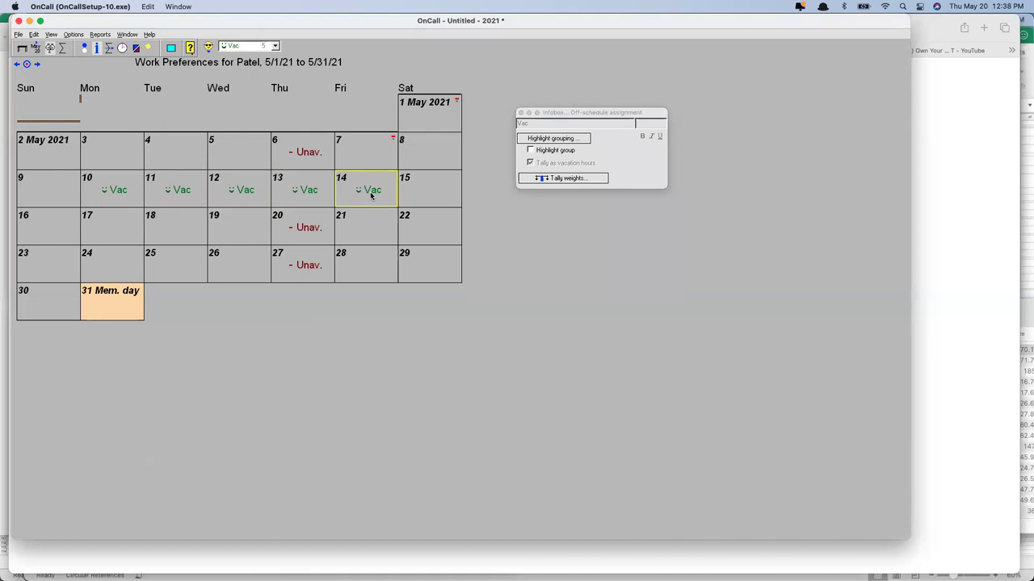
click(519, 234)
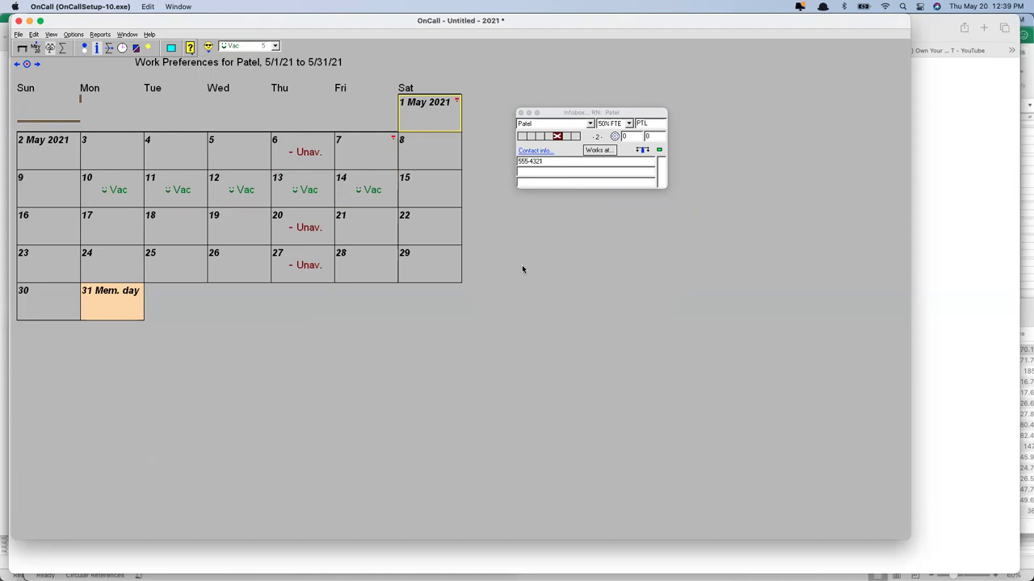
click(549, 560)
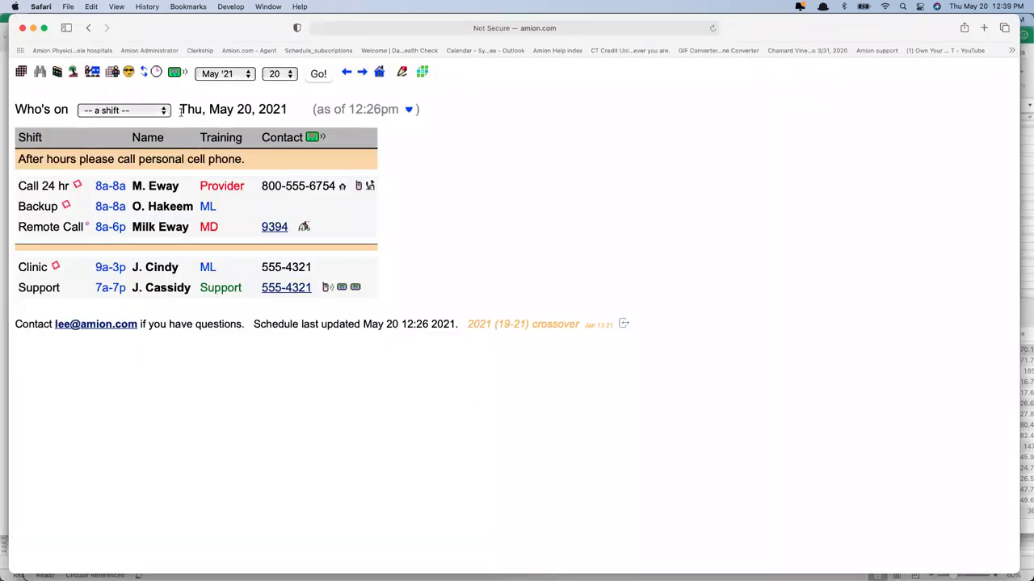
Log in to amion.com preferences with the password, submit the May 2021 calendar, and return to OnCall
click(129, 74)
text(a***)
key(Return)
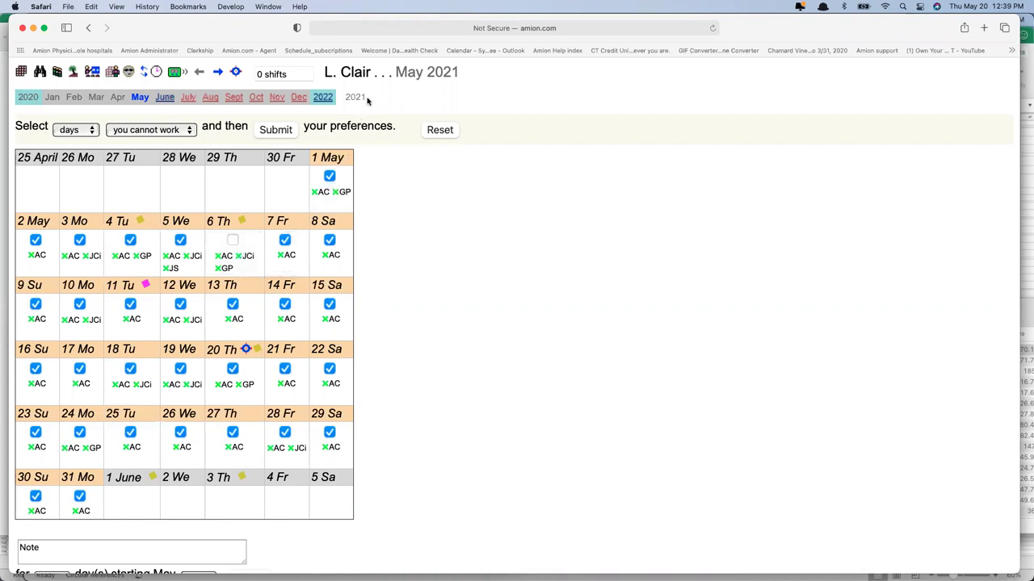
click(292, 131)
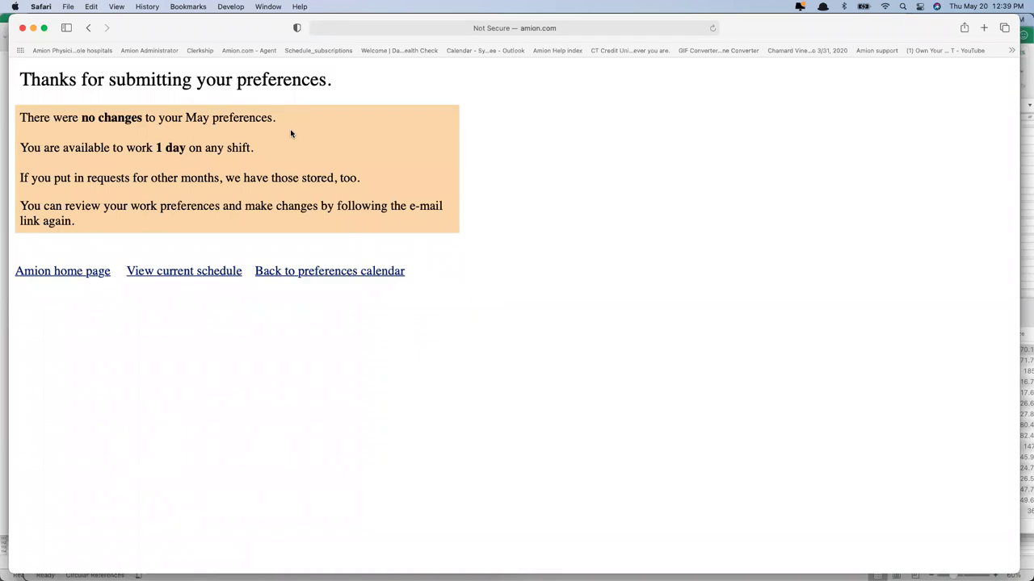
key(super+Tab)
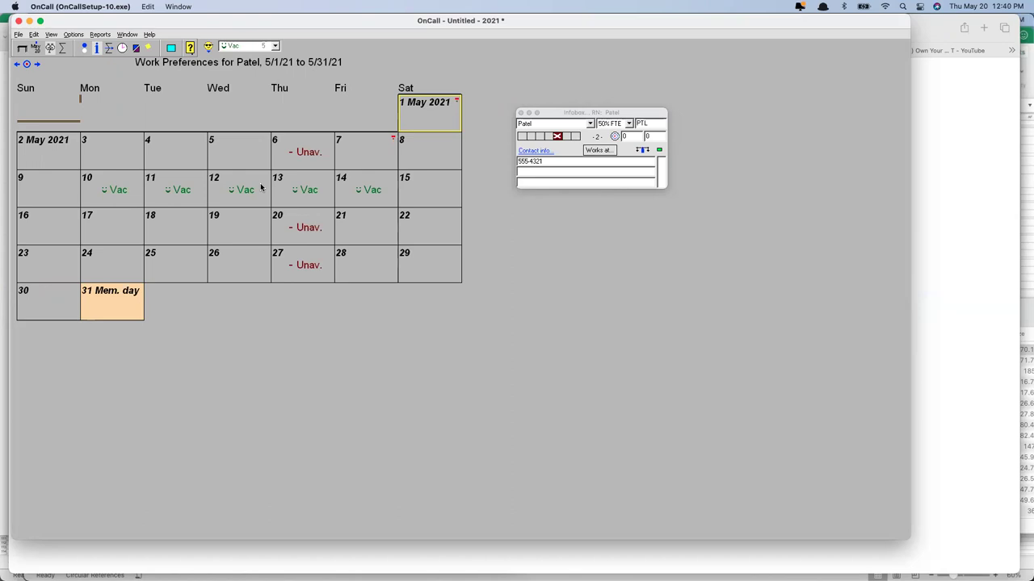
Show all six staff in the May preferences grid, painting then erasing test Vac marks in column 5-10
click(51, 50)
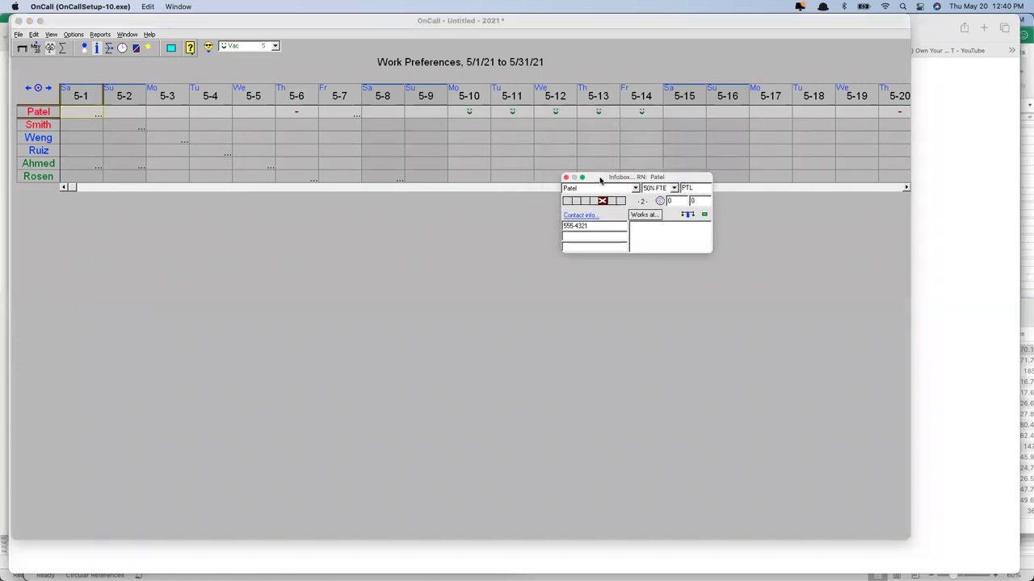
click(470, 124)
drag(470, 125, 475, 167)
click(475, 165)
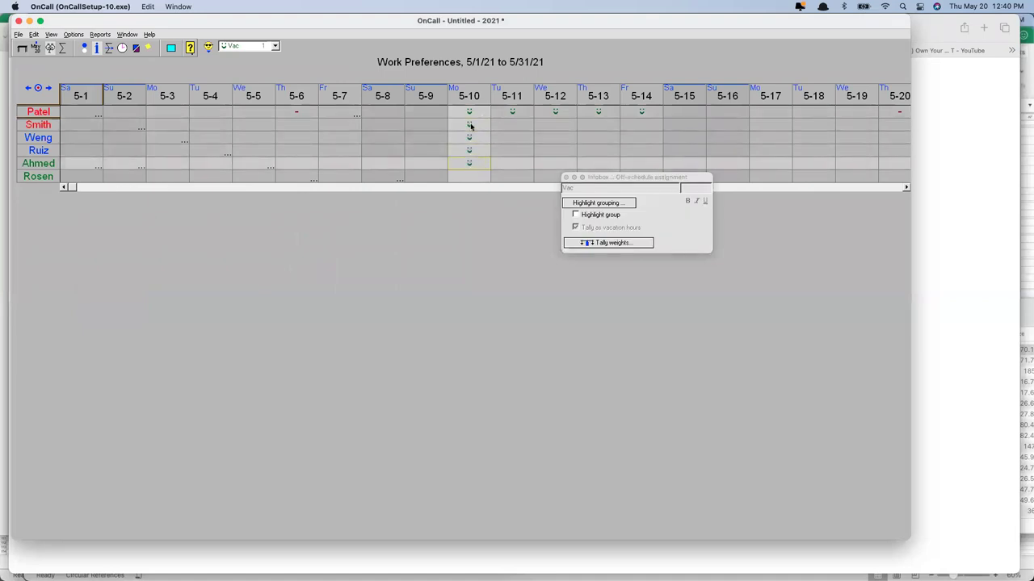
click(475, 163)
drag(475, 163, 475, 124)
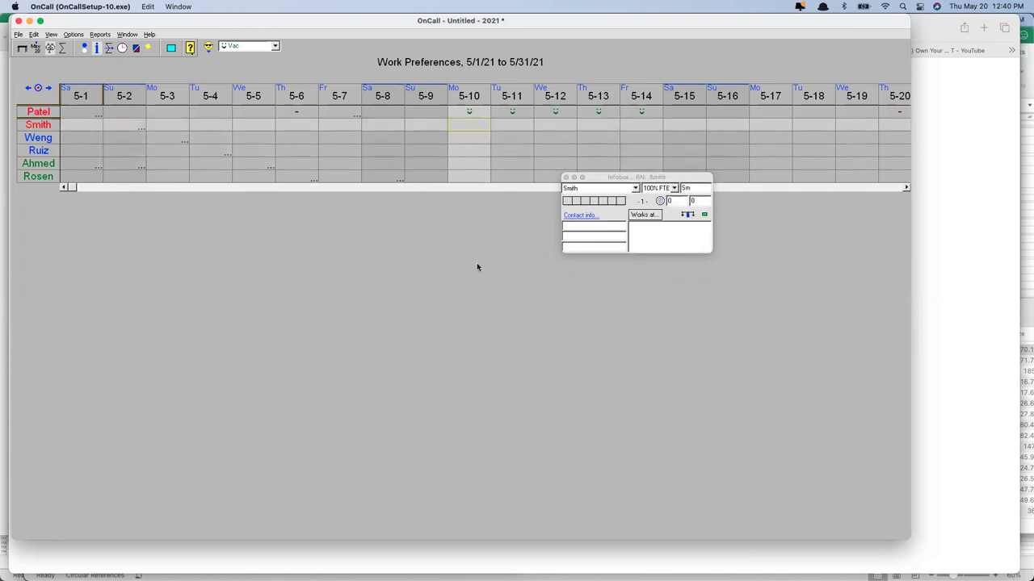
drag(597, 179, 362, 231)
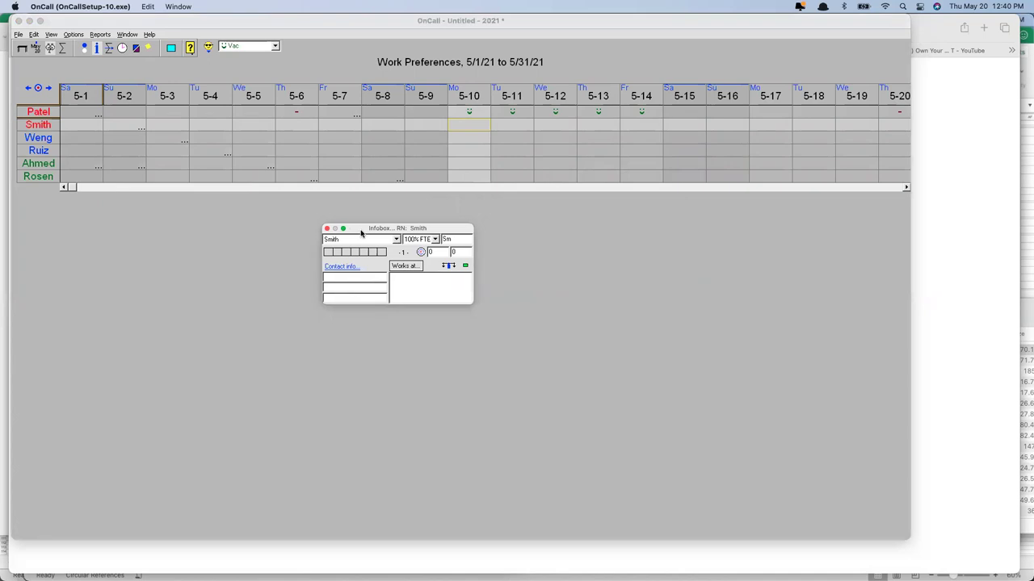
Open the second staff member's individual May 2021 preferences calendar and move the infobox below it
click(51, 53)
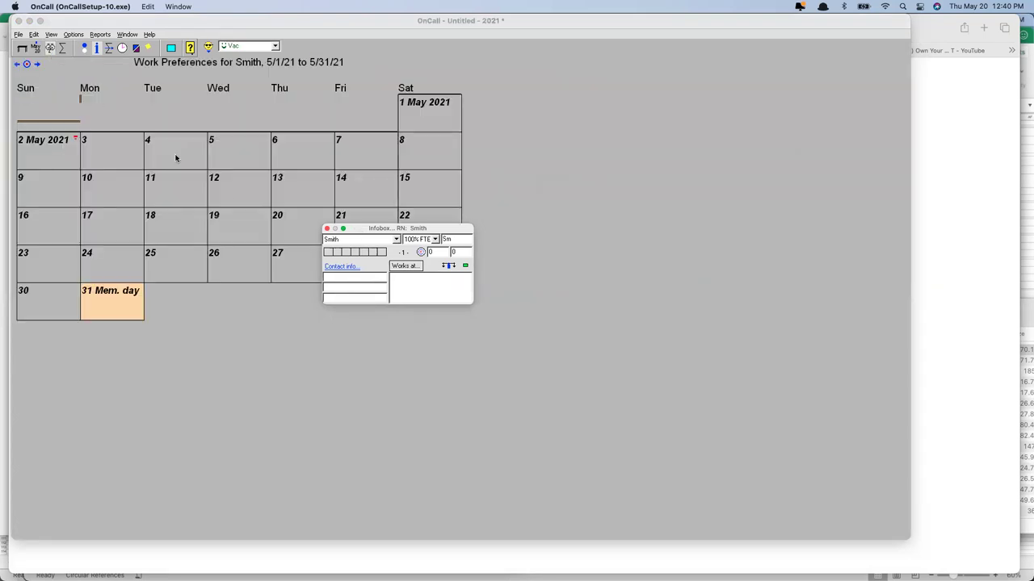
drag(362, 231, 403, 322)
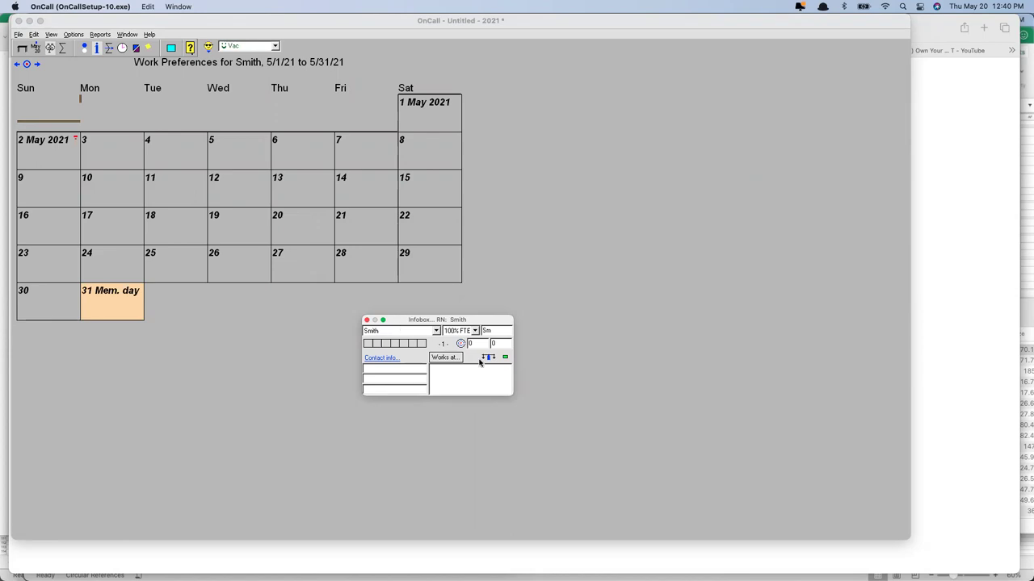
drag(487, 323, 487, 331)
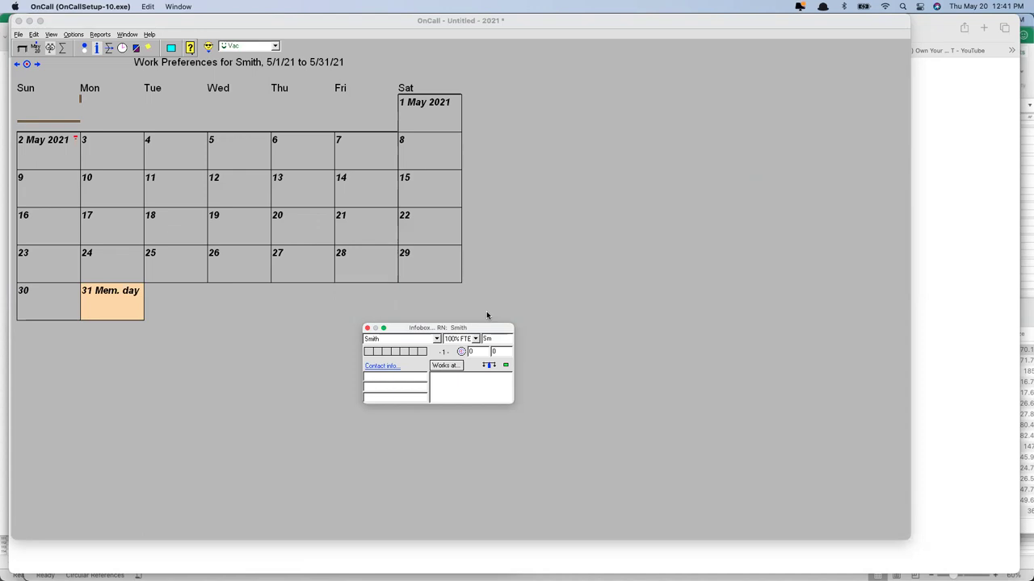
click(462, 353)
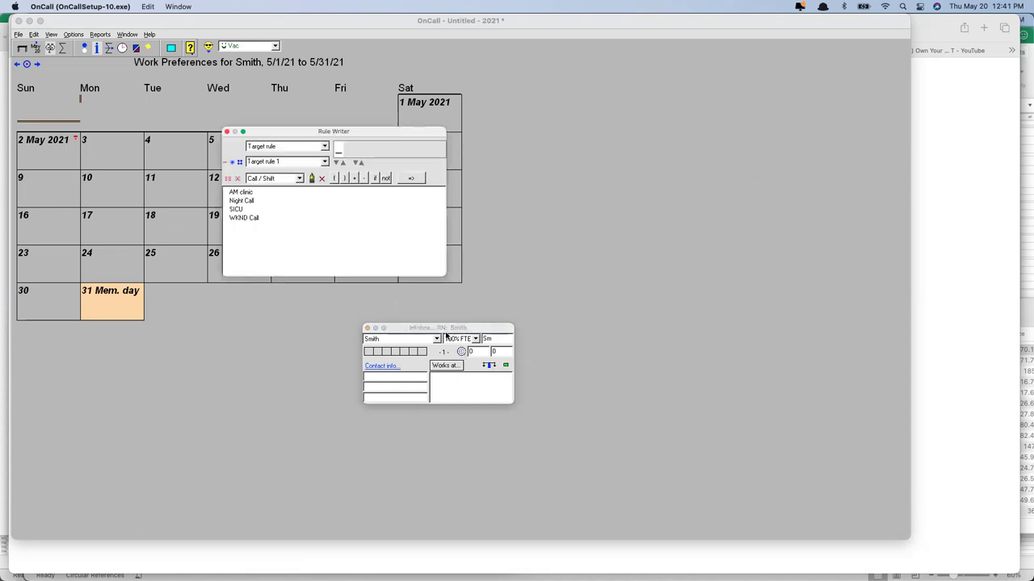
drag(365, 136, 398, 159)
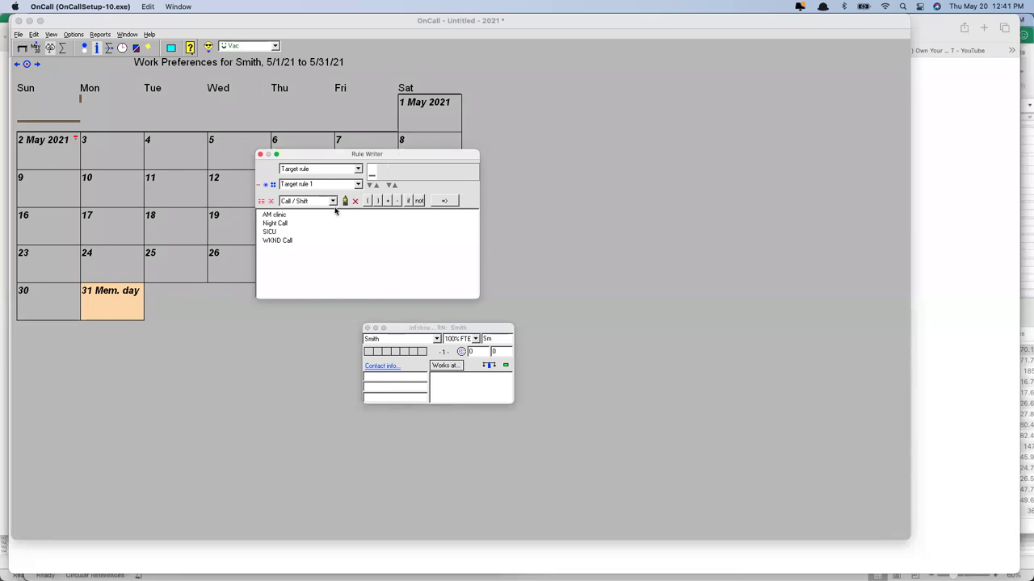
click(284, 225)
click(378, 186)
click(378, 186)
click(378, 186)
click(444, 200)
click(280, 218)
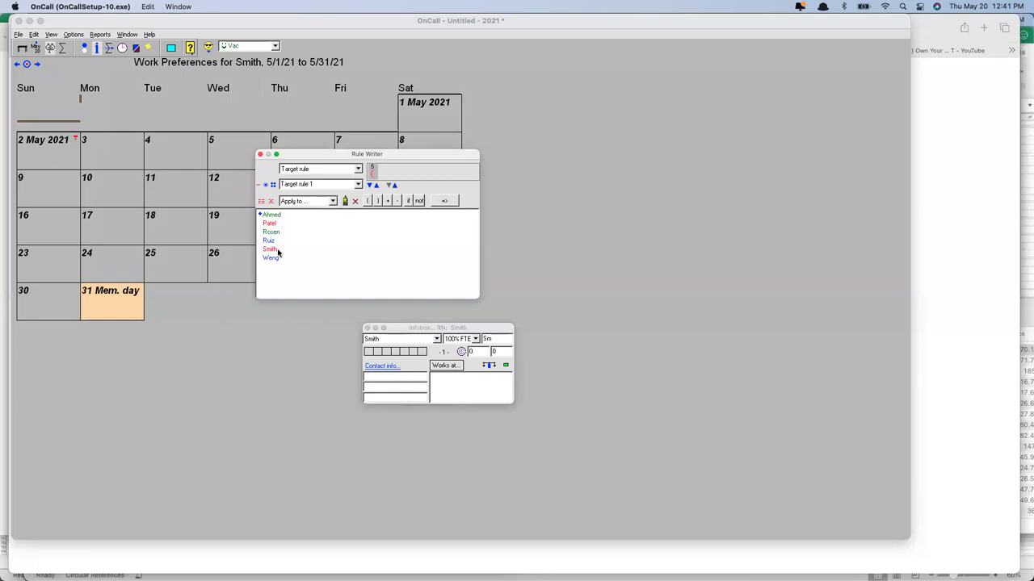
click(267, 185)
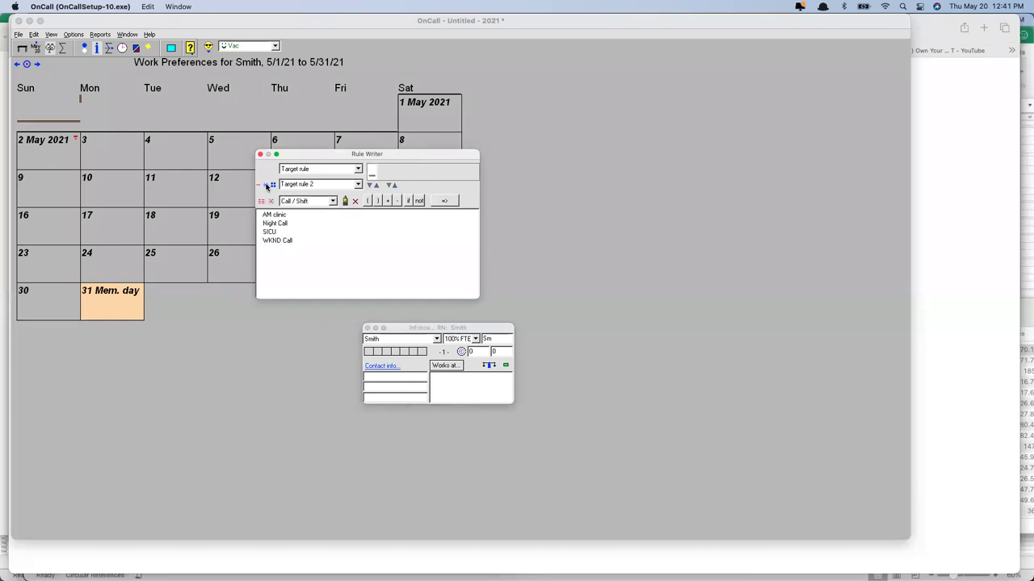
click(275, 216)
click(376, 187)
click(445, 200)
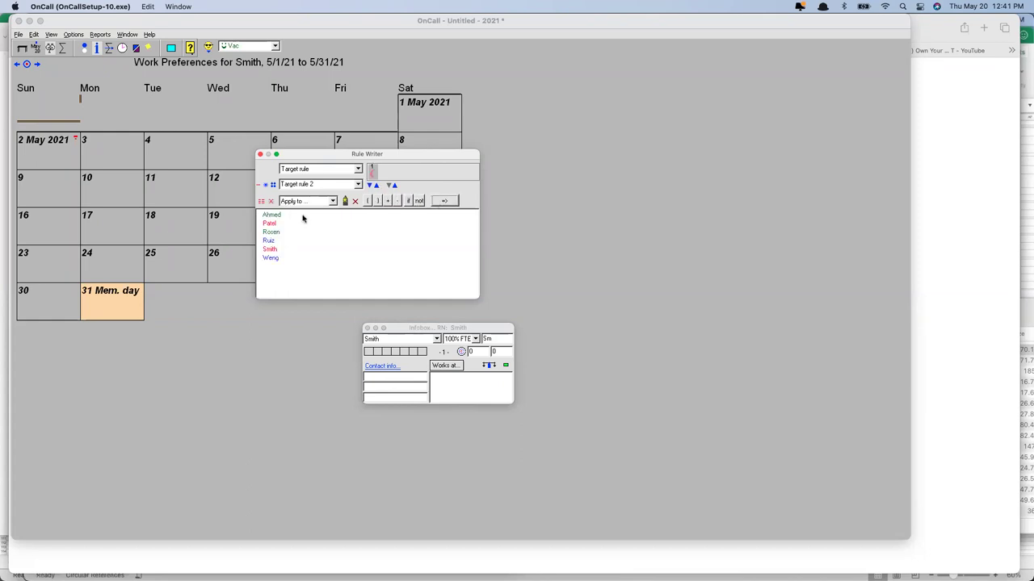
click(260, 187)
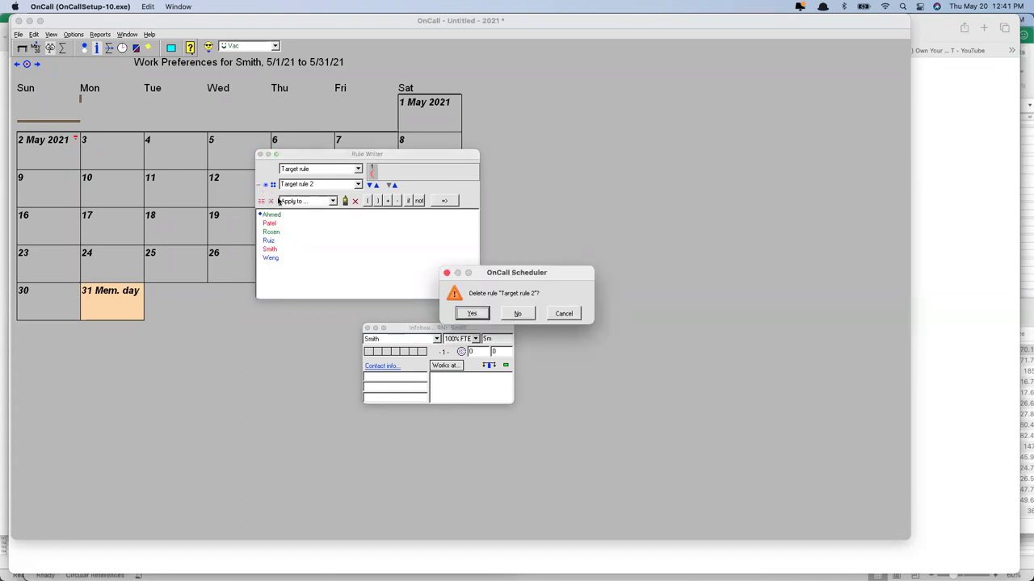
key(Return)
click(259, 187)
key(Return)
click(260, 186)
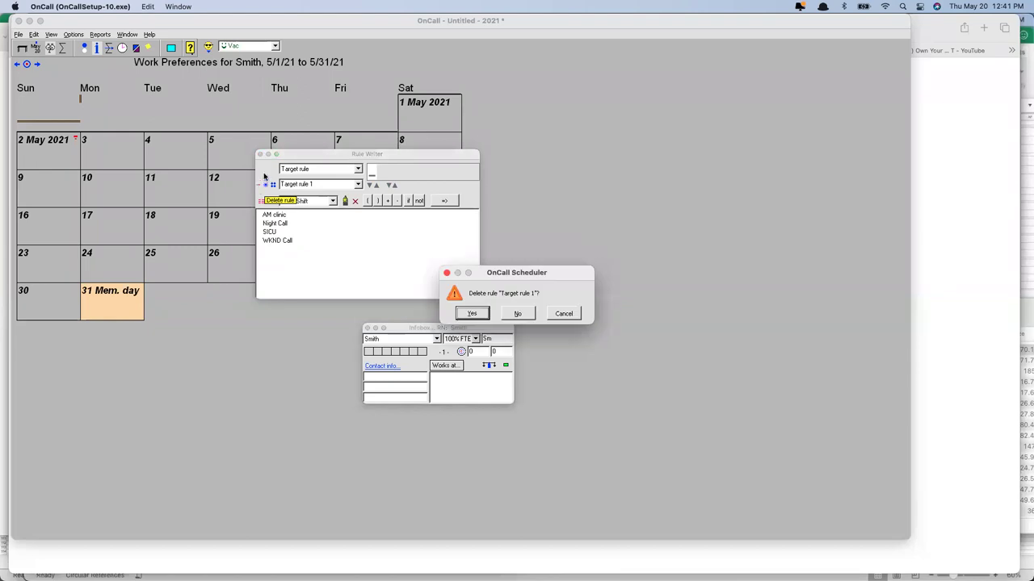
key(Return)
click(260, 154)
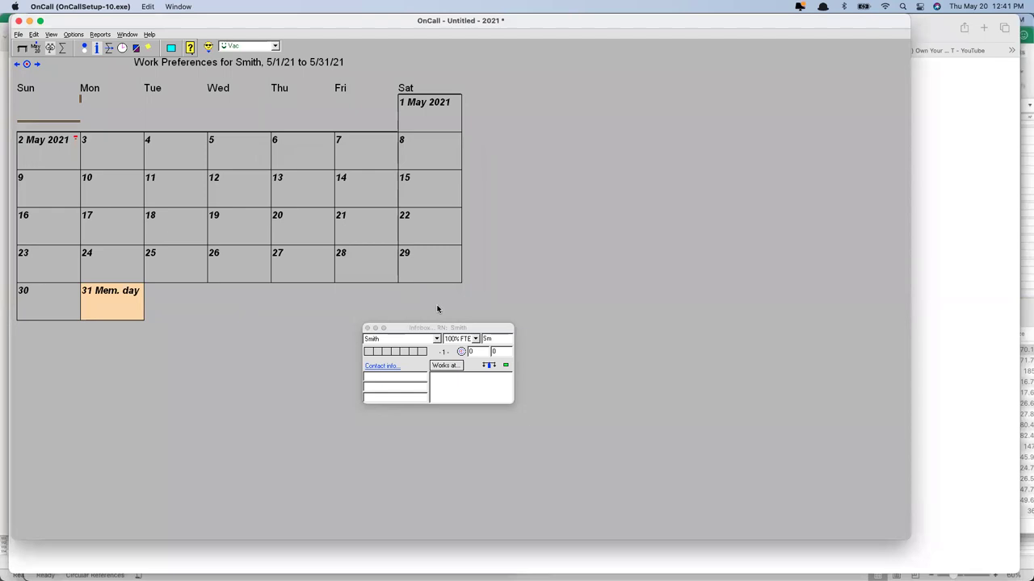
Return to the May 2021 call schedule with the info panel moved beside it
drag(436, 328, 460, 342)
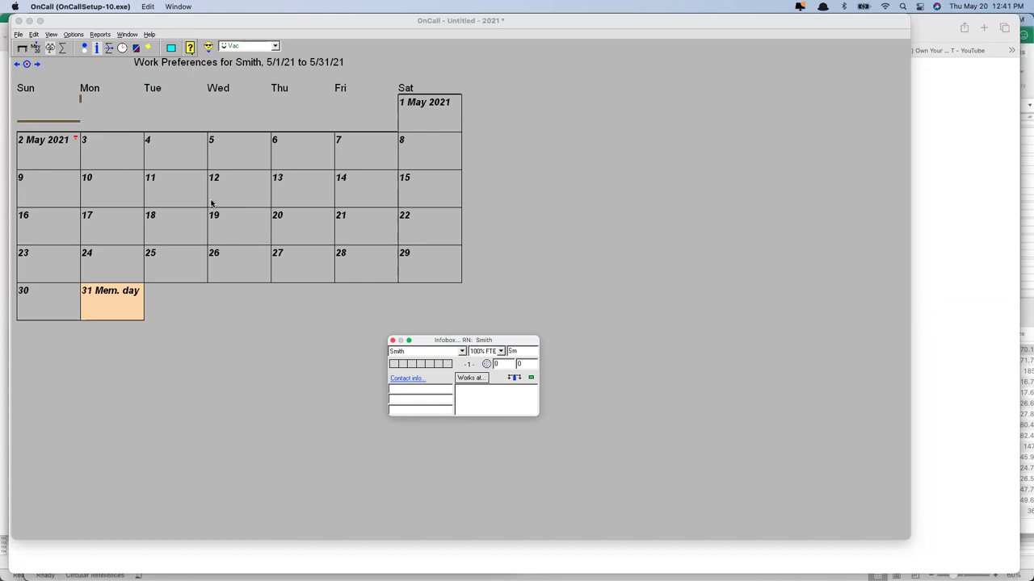
click(37, 52)
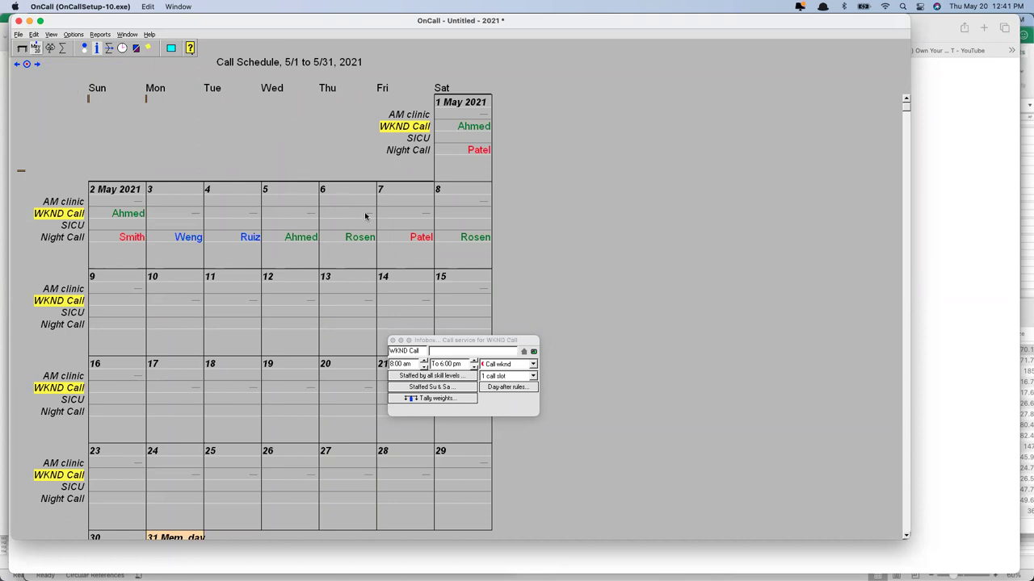
click(463, 344)
drag(464, 345, 601, 332)
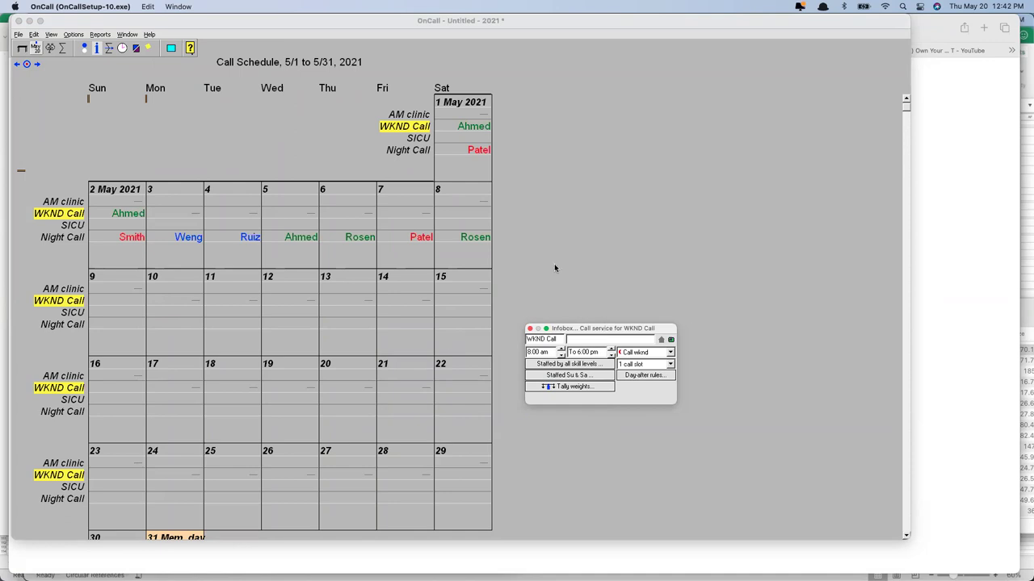
click(135, 34)
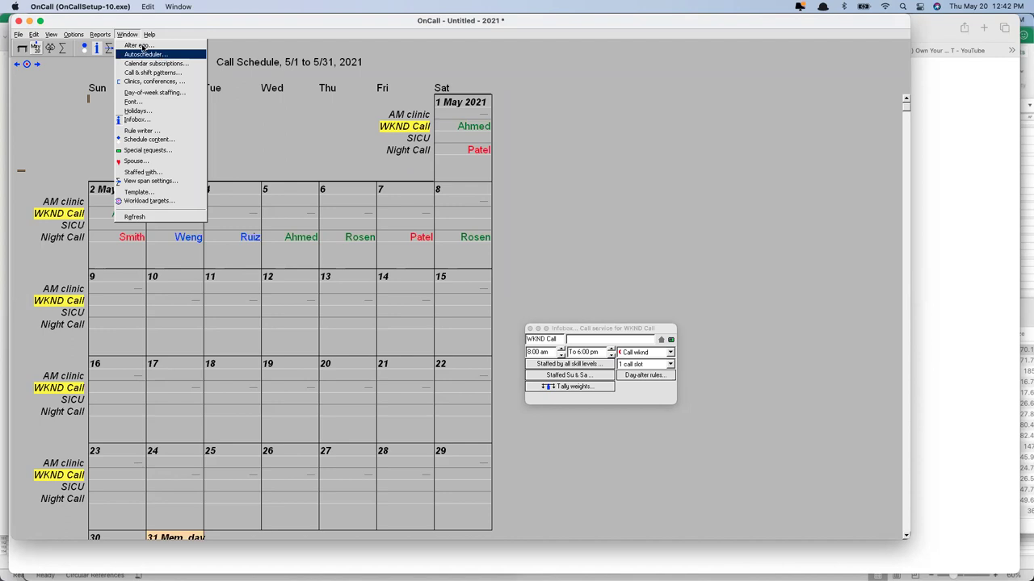
Use the Autoscheduler to auto-fill the SICU and WKND Call shifts for May
click(151, 55)
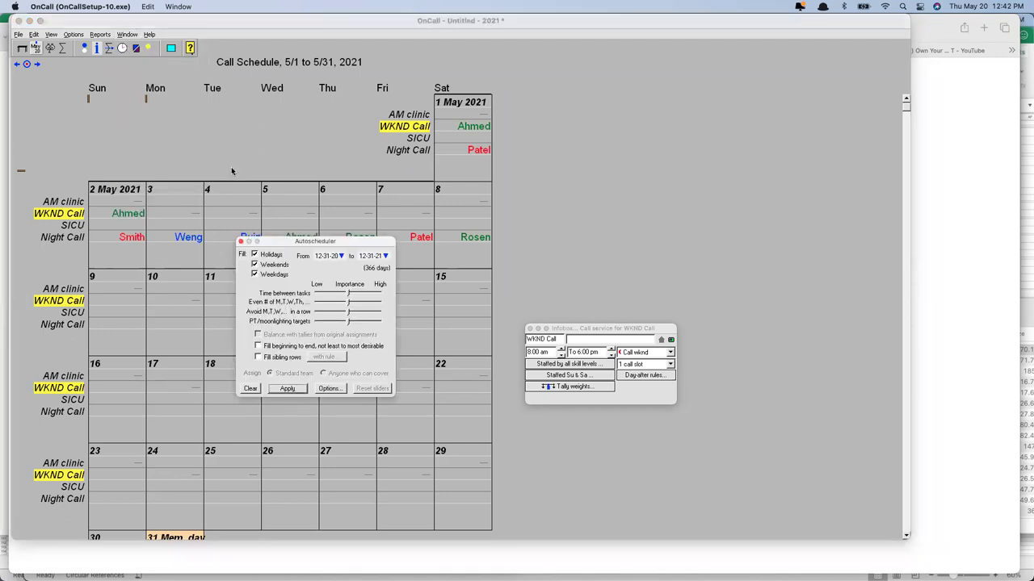
drag(292, 242, 551, 116)
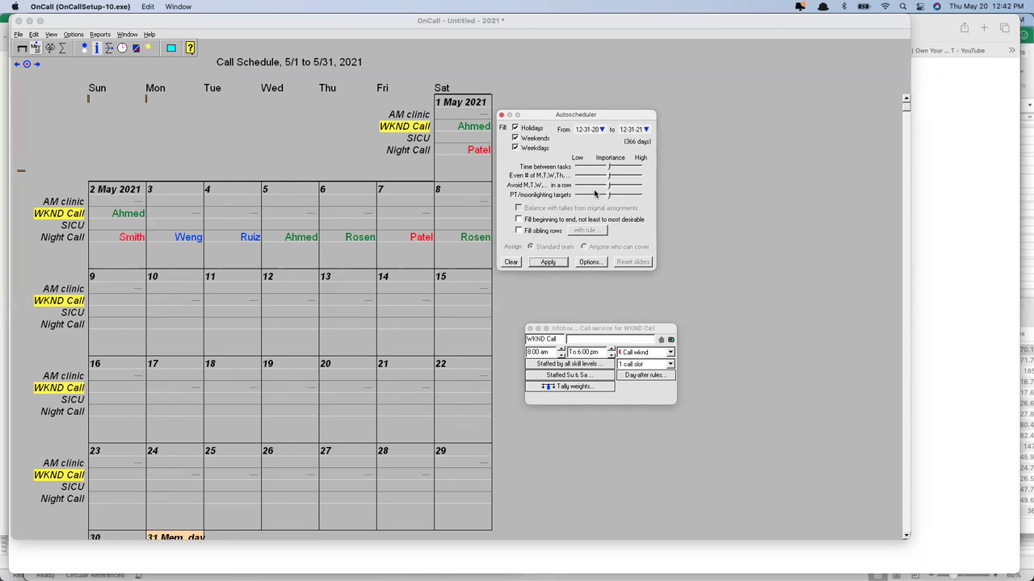
click(420, 140)
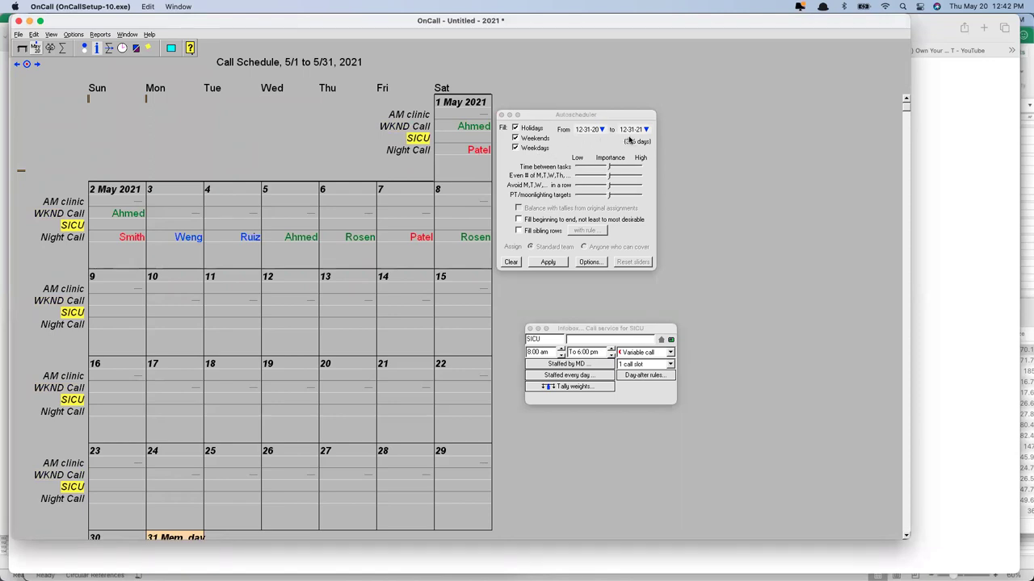
click(548, 263)
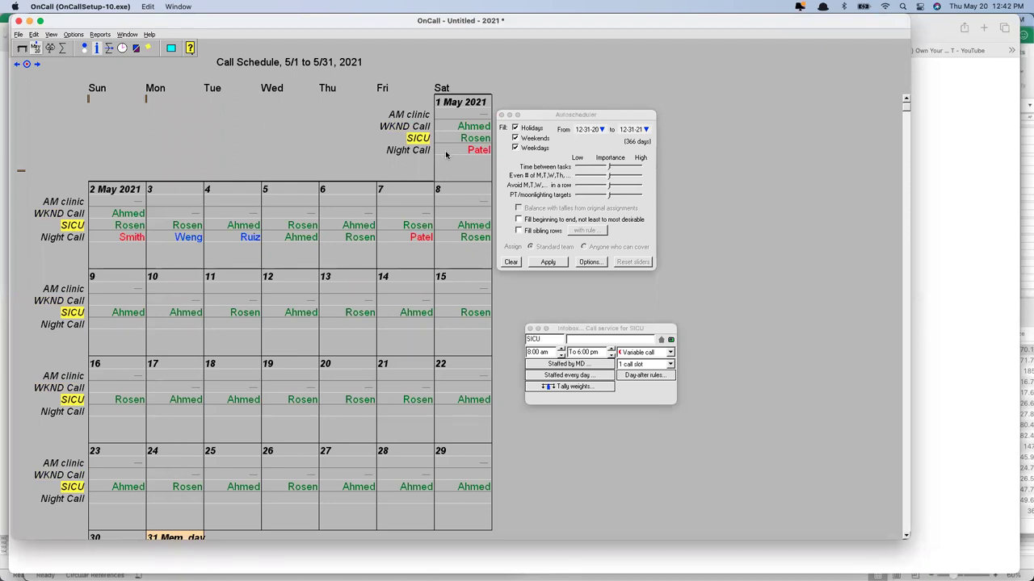
click(424, 129)
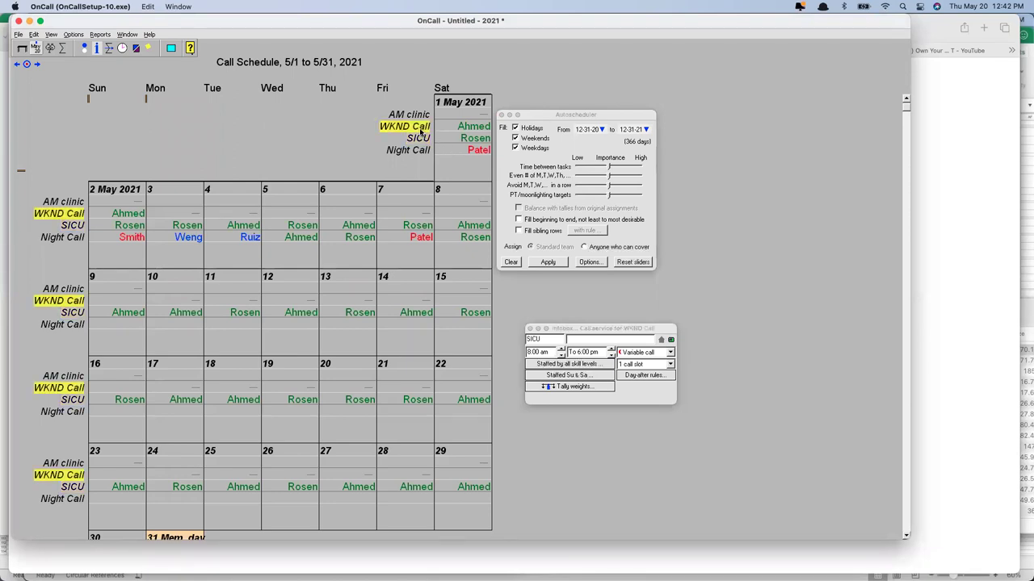
click(548, 263)
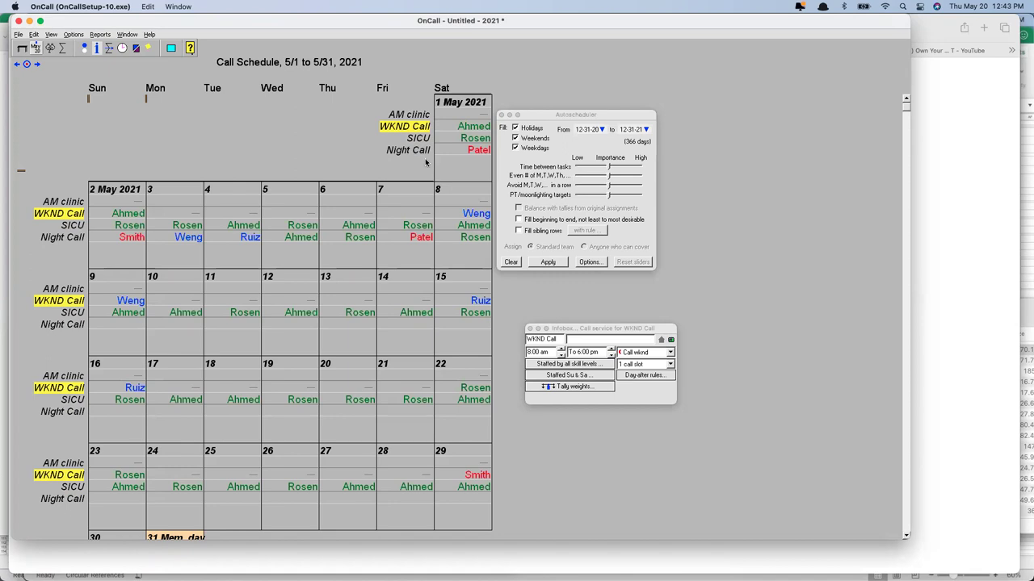
Auto-fill the Night Call and AM clinic shifts, then close the Autoscheduler
click(412, 150)
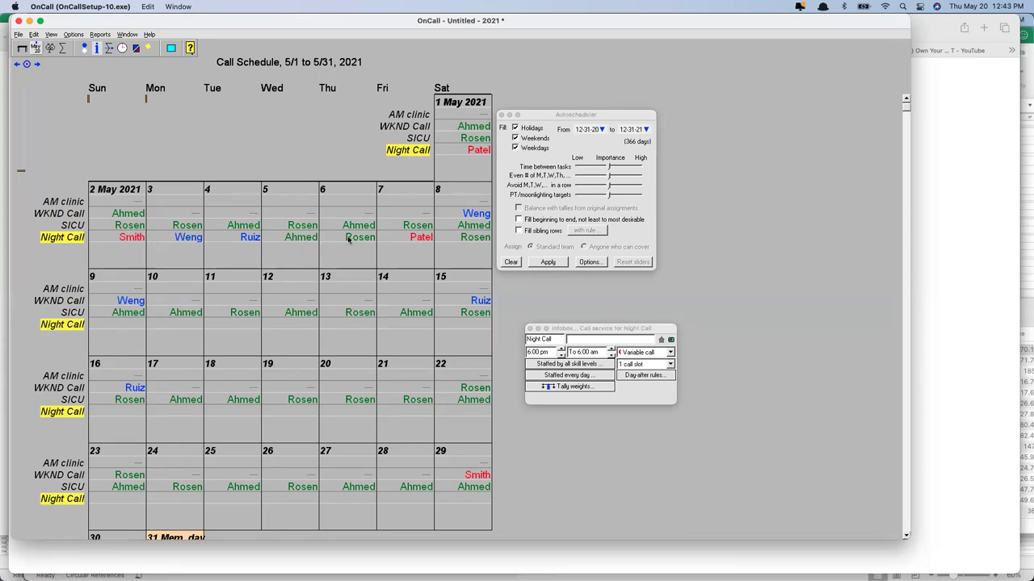
click(534, 263)
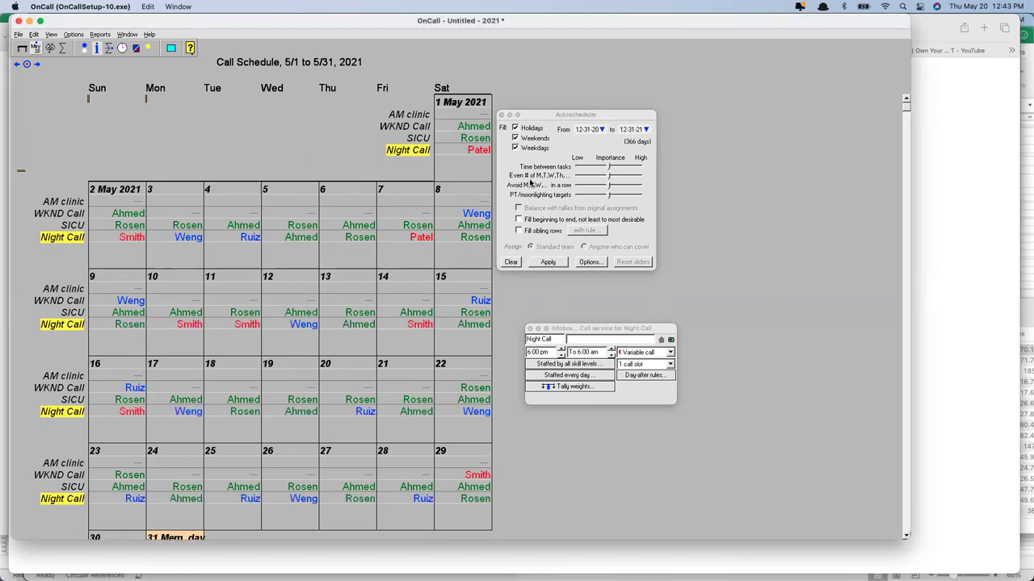
click(409, 115)
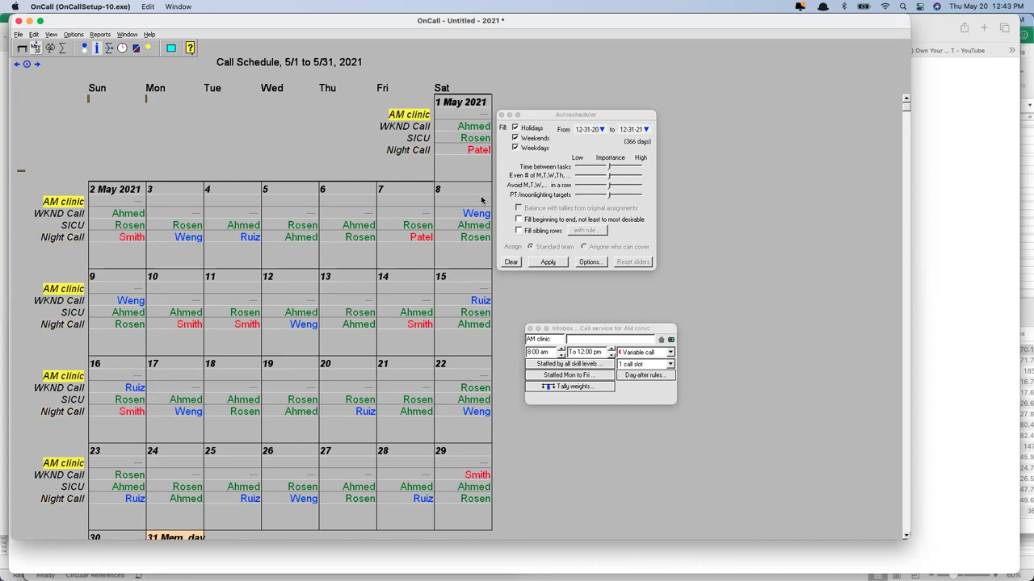
click(545, 264)
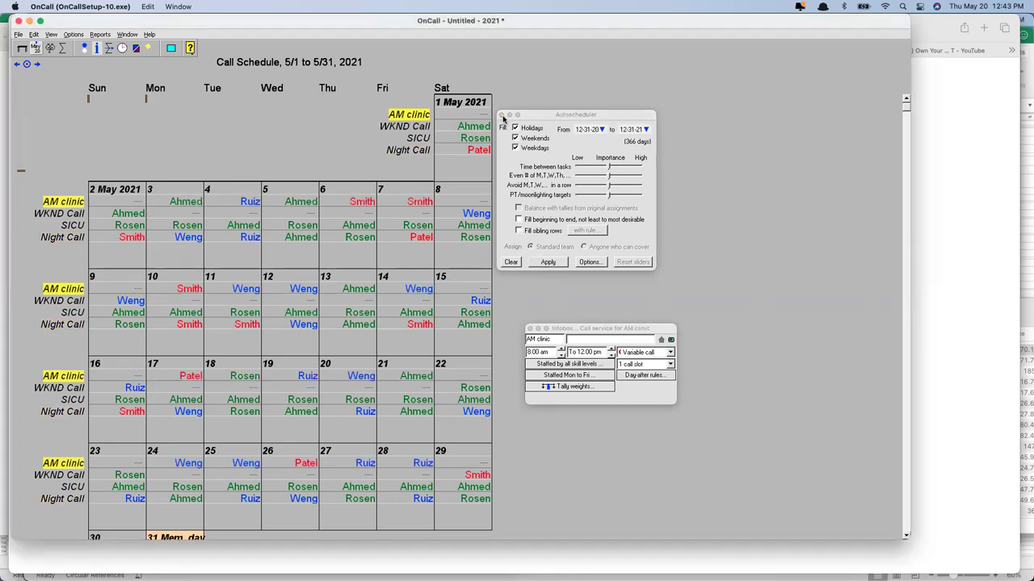
click(502, 116)
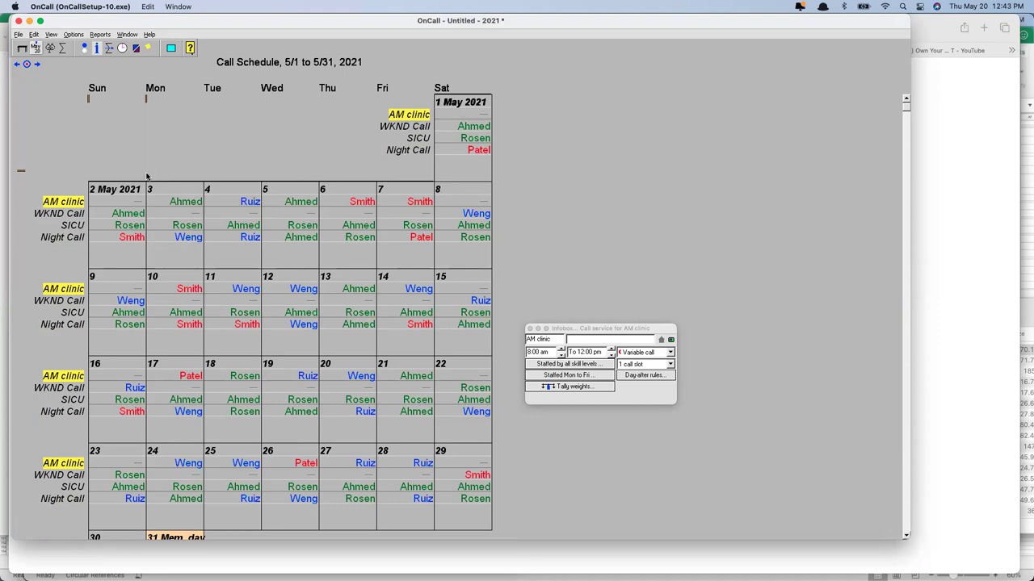
Shrink the rows to fit all of May and highlight every shift assigned to Ahmed
drag(21, 172, 27, 154)
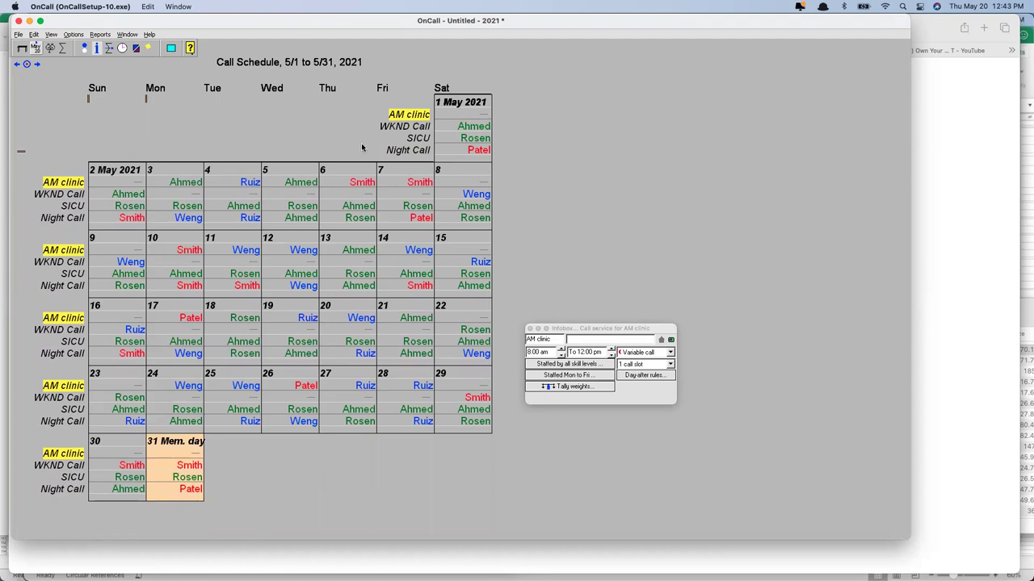
click(453, 129)
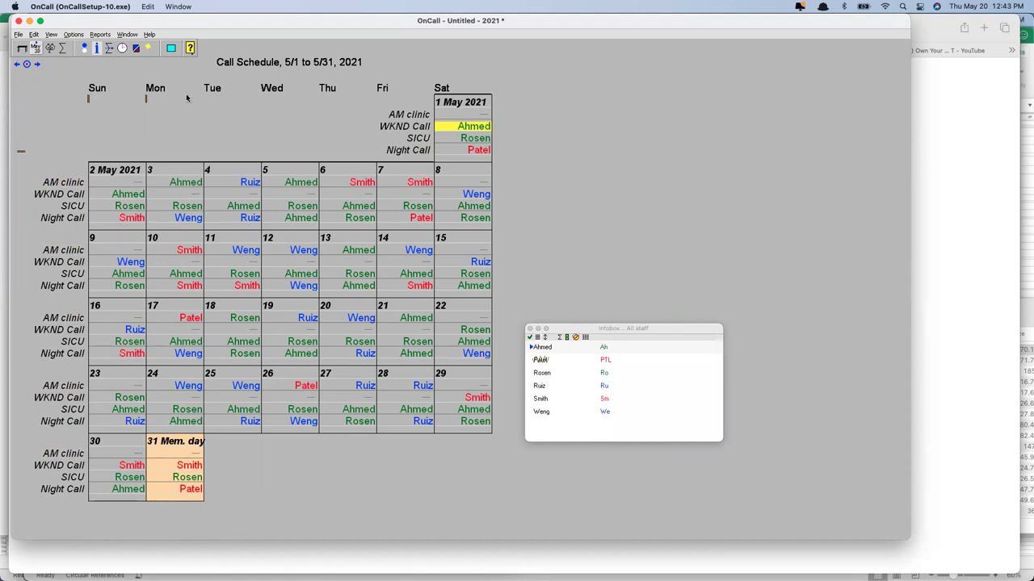
click(171, 49)
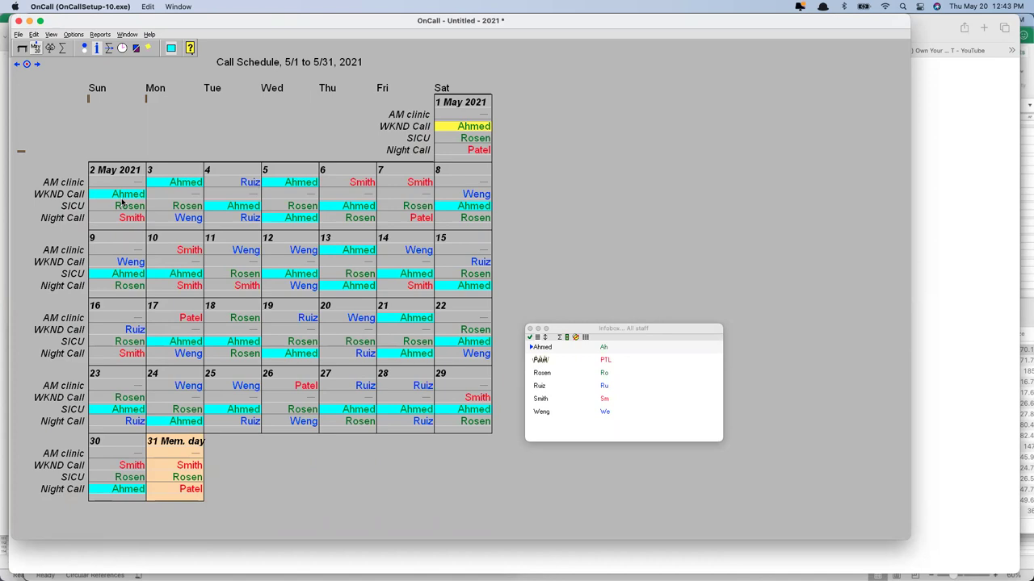
Highlight Weng's, Ruiz's and Patel's shifts and check the SICU service settings
click(479, 196)
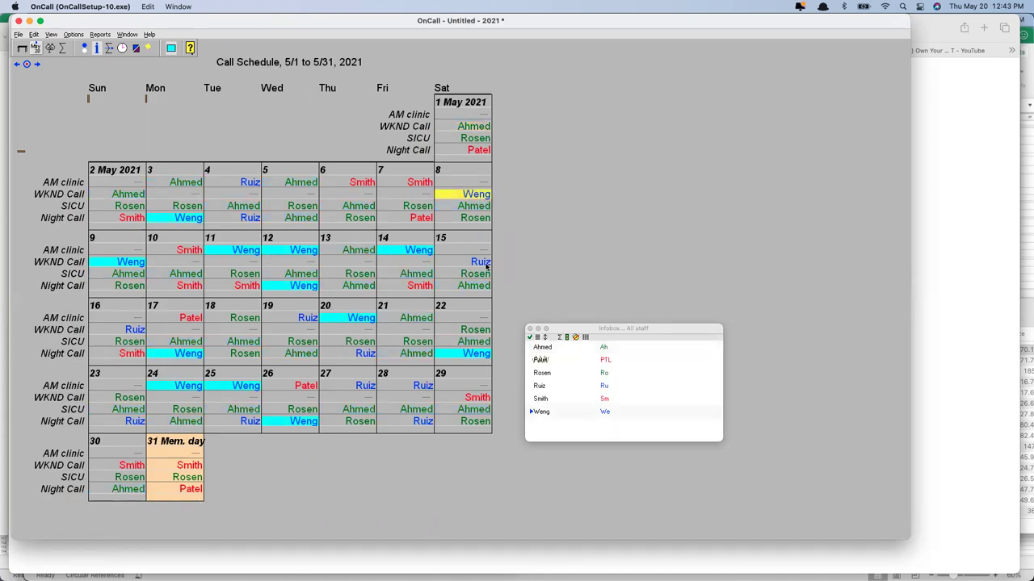
click(483, 262)
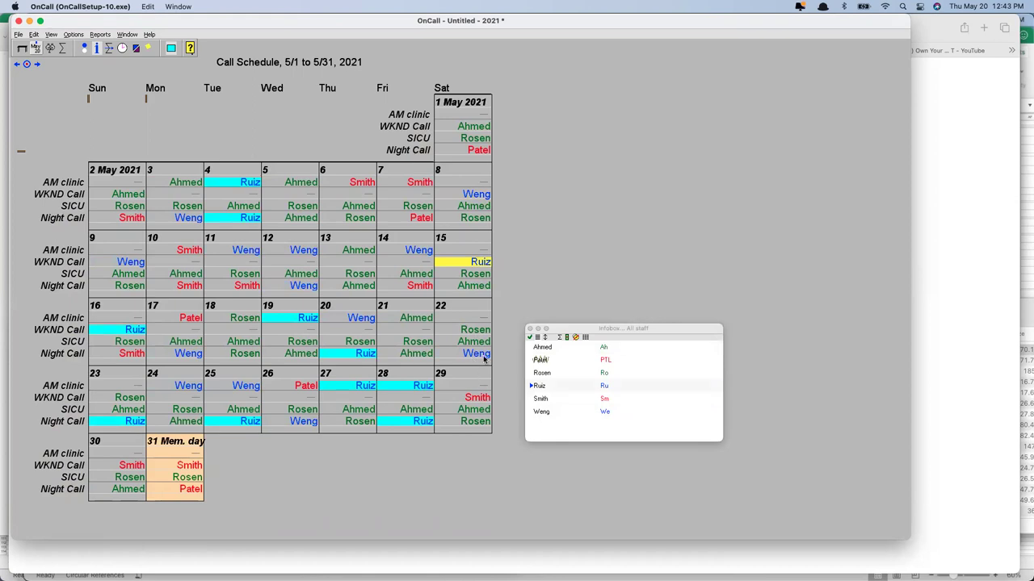
click(478, 152)
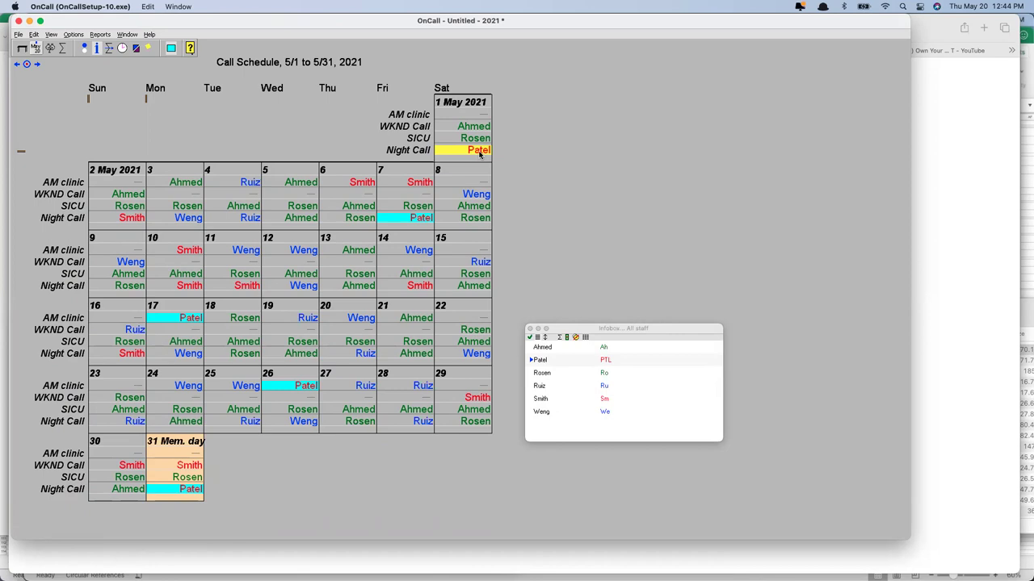
click(417, 140)
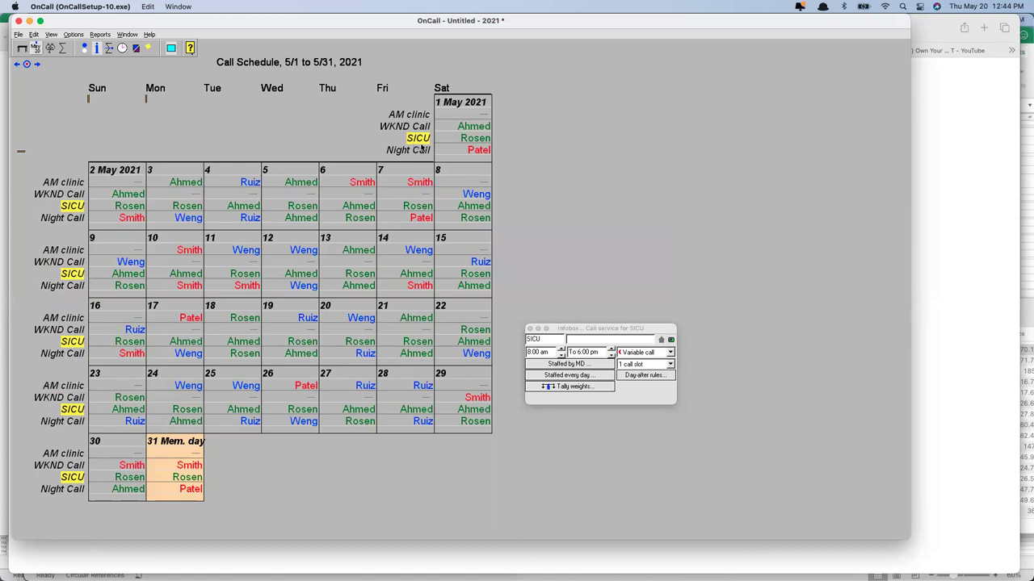
click(468, 151)
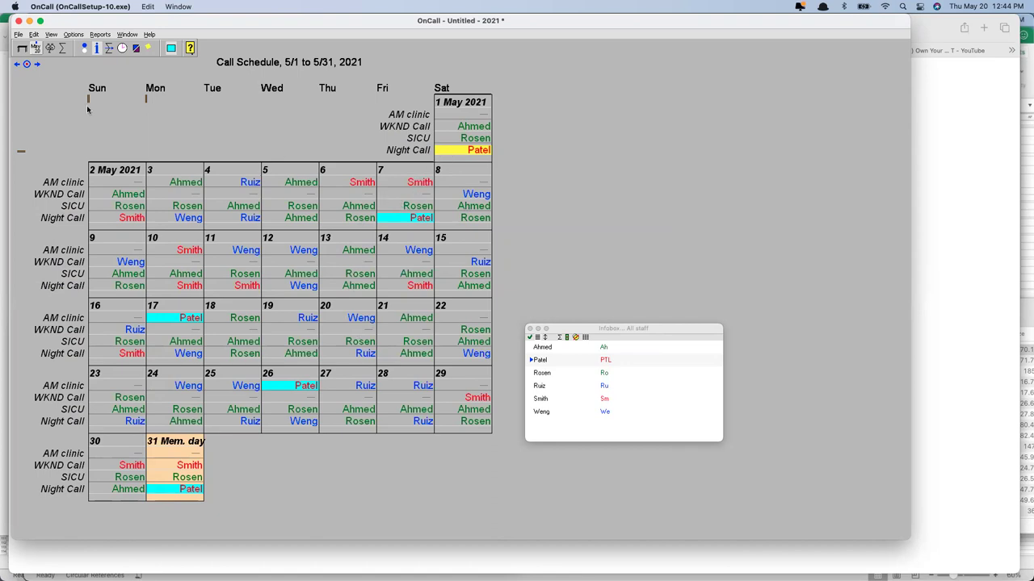
Peek at June 2021, return to May, and highlight Ahmed's, Smith's, Rosen's and Patel's shifts
click(36, 65)
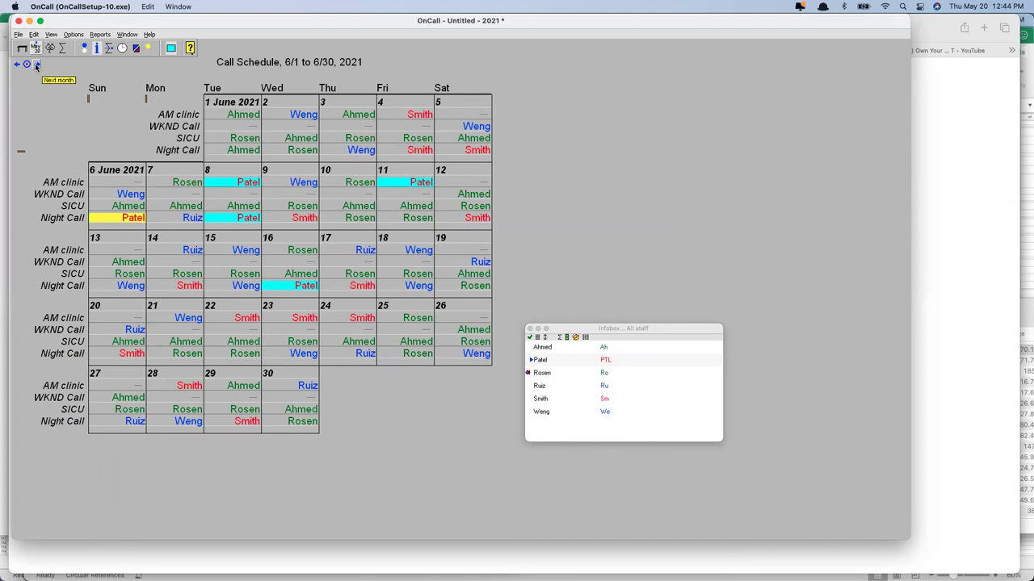
click(17, 65)
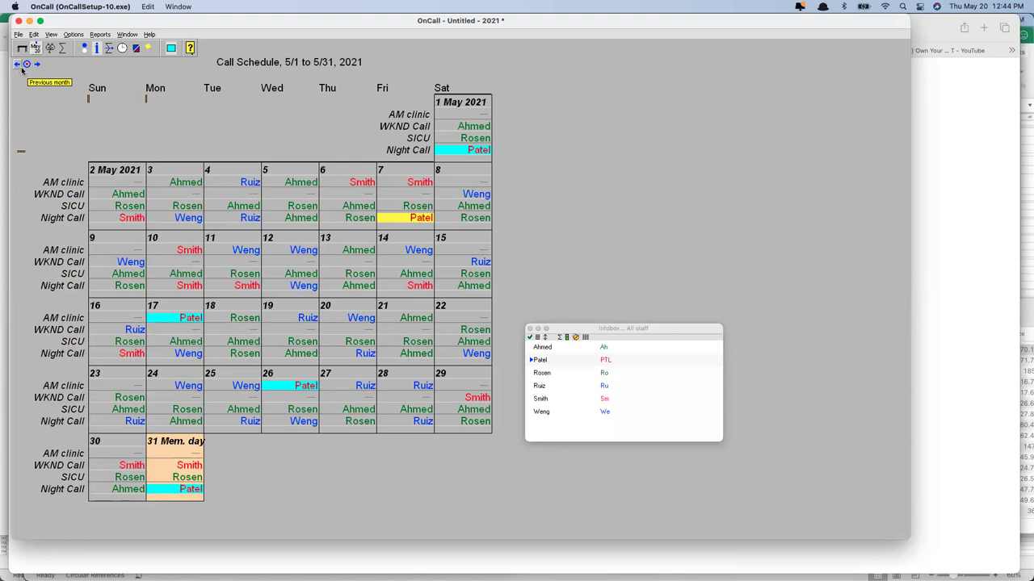
click(171, 183)
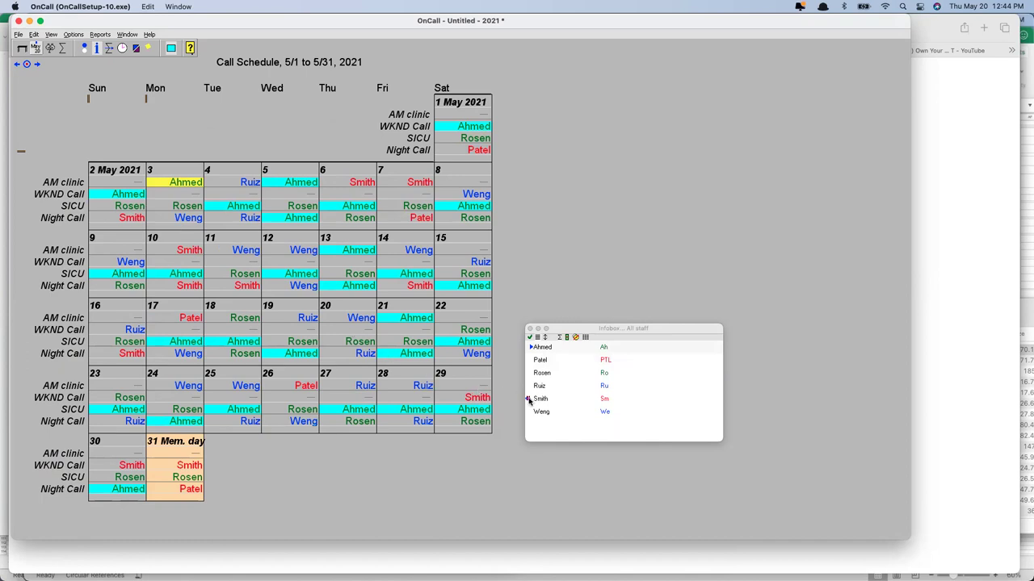
mouse_move(528, 401)
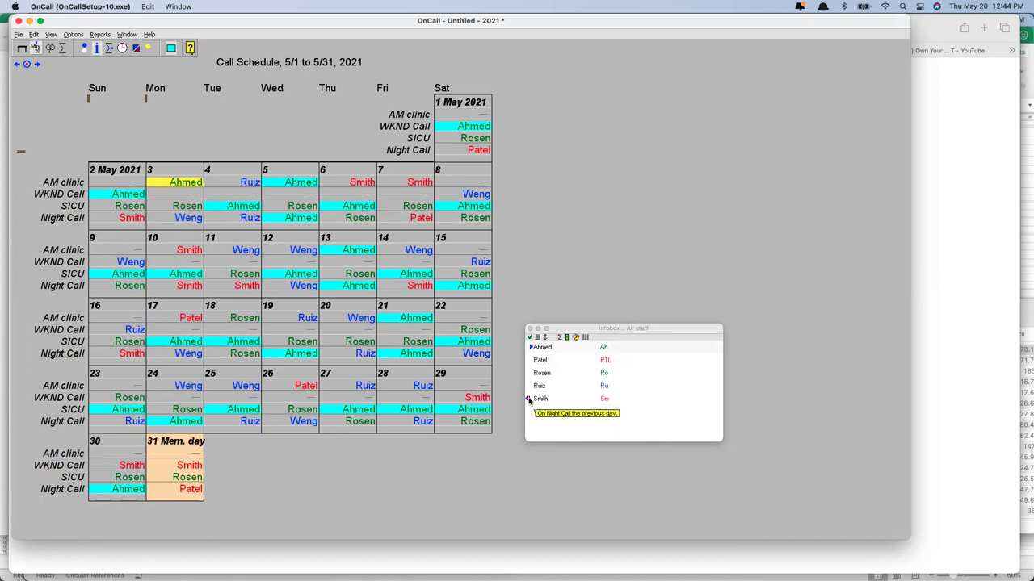
click(530, 399)
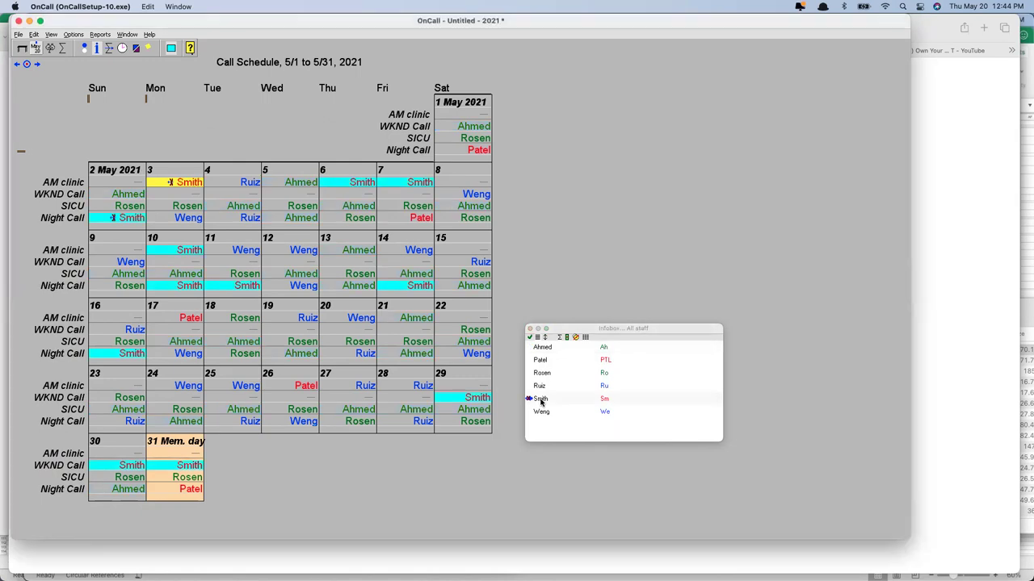
mouse_move(169, 185)
click(541, 377)
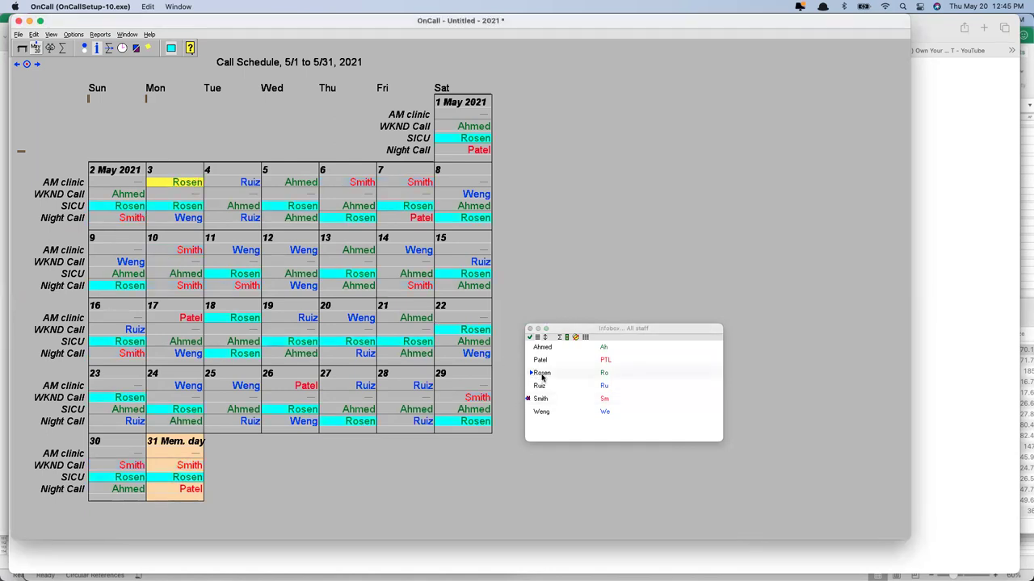
click(541, 362)
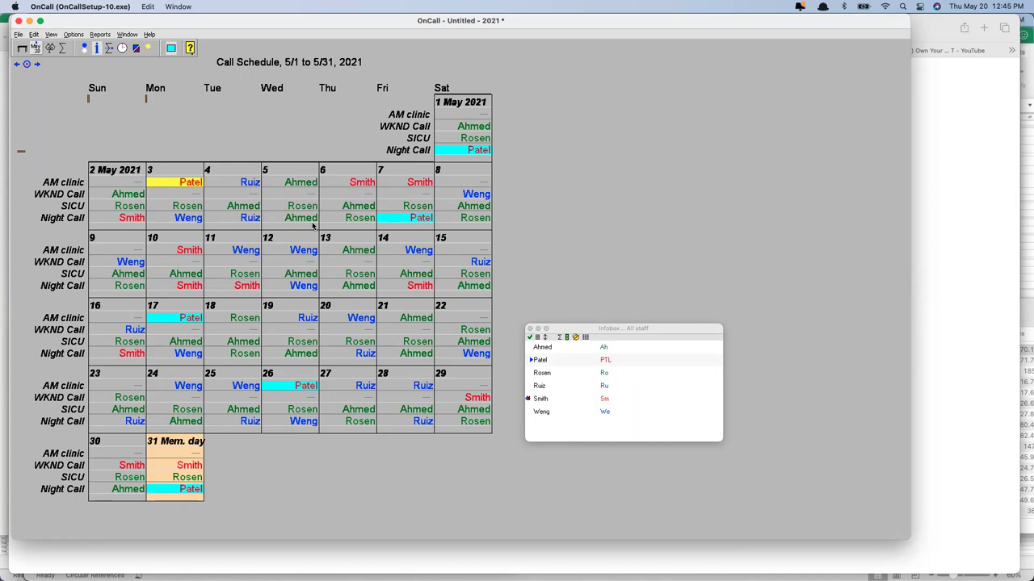
key(super+Tab)
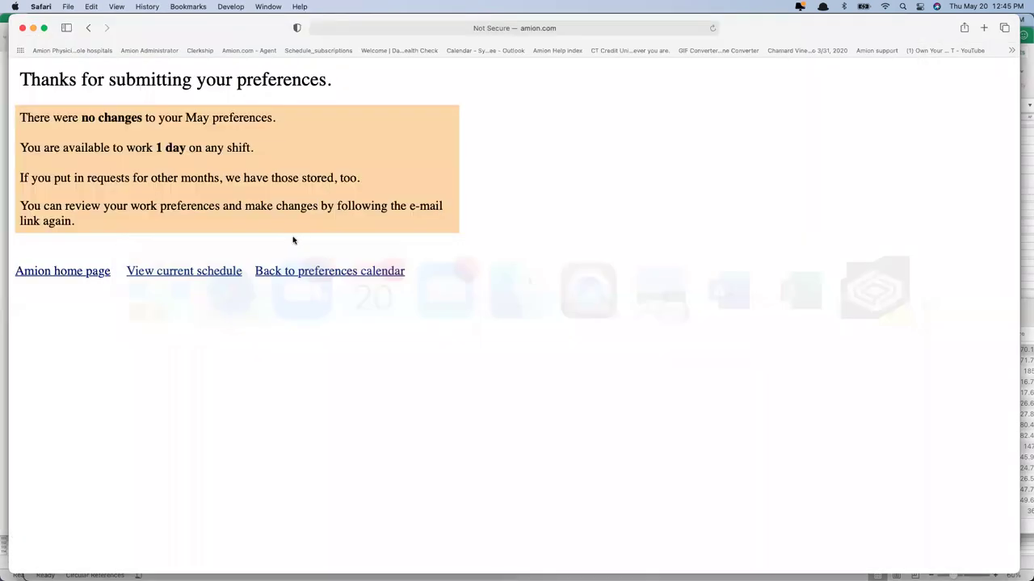
click(278, 271)
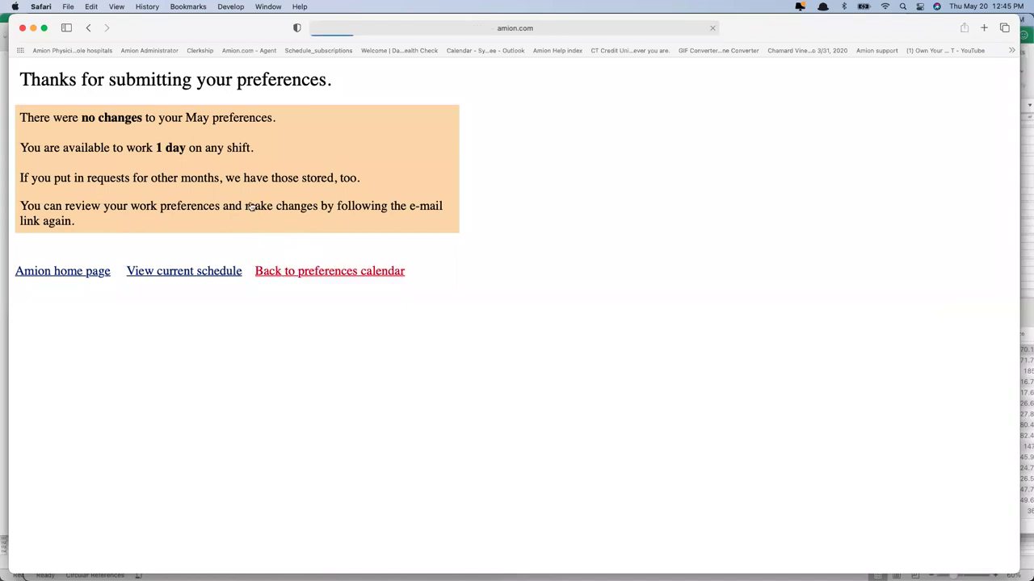
click(145, 73)
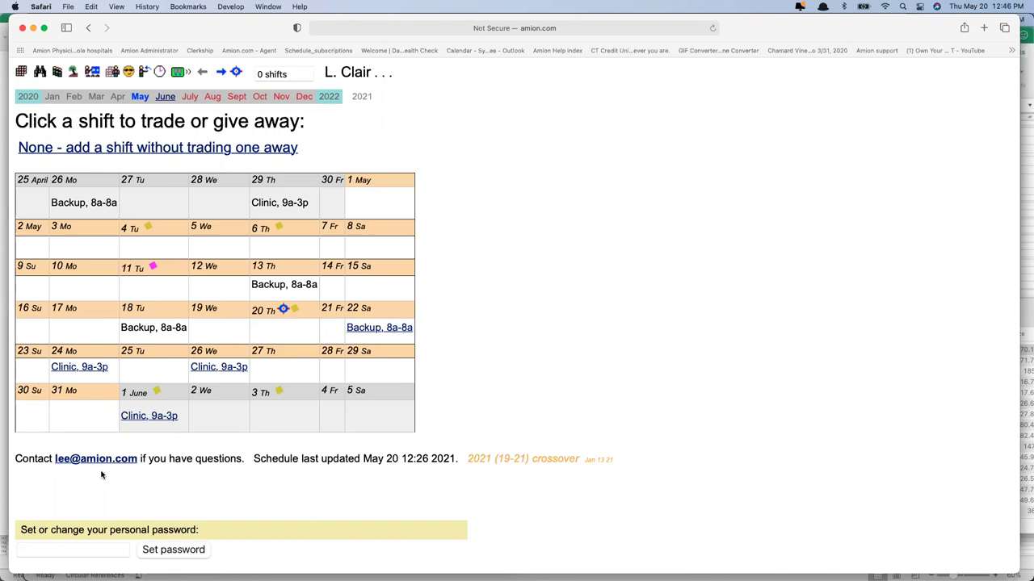
key(super+Tab)
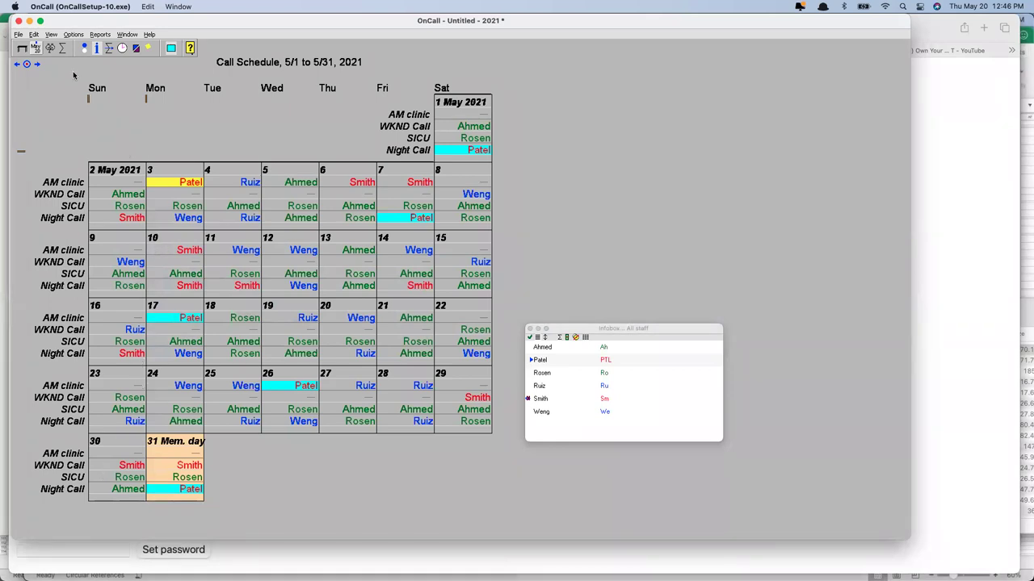
Cycle through the compact, monthly calendar and Smith's work preferences views
click(23, 50)
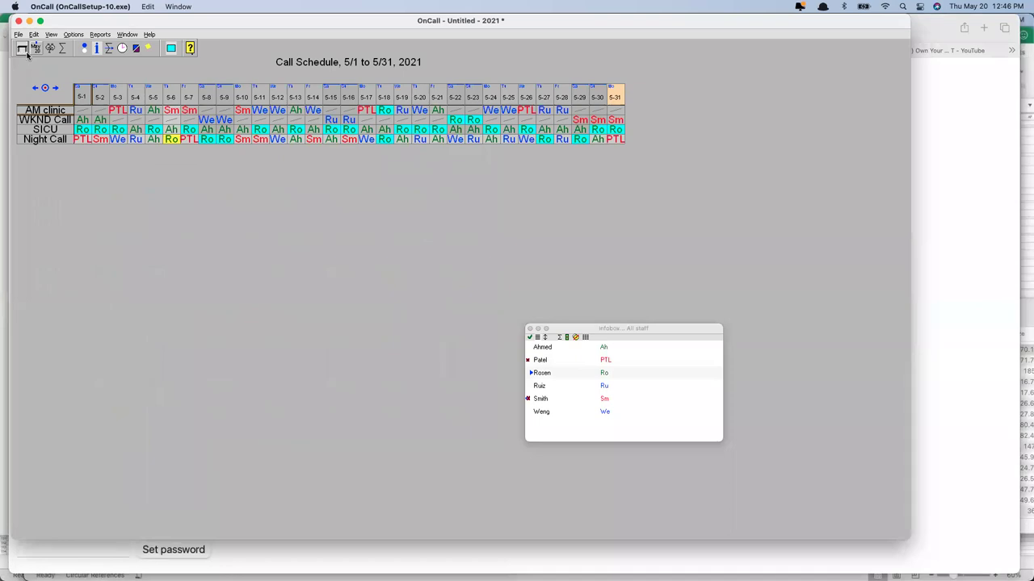
click(36, 50)
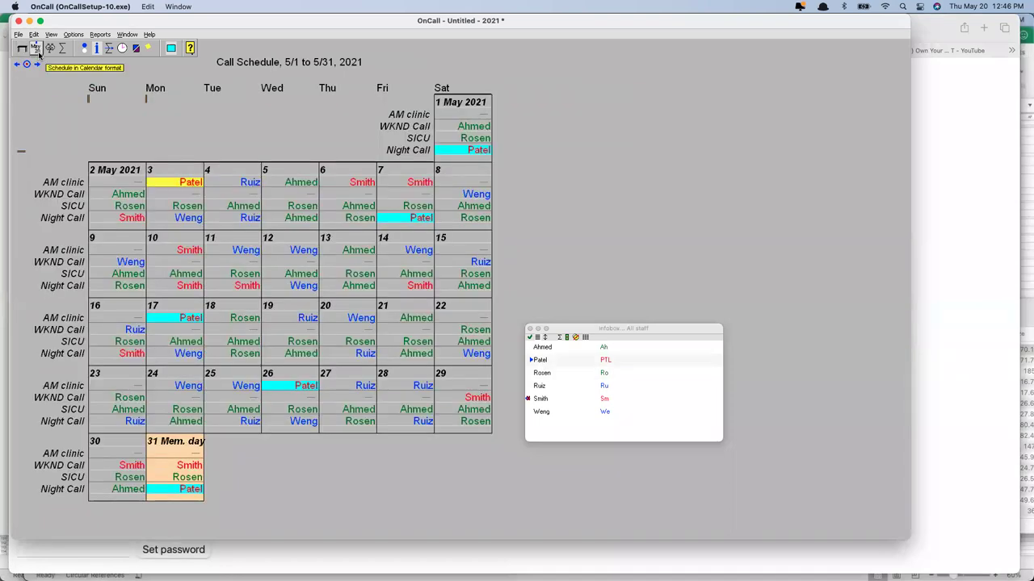
click(49, 49)
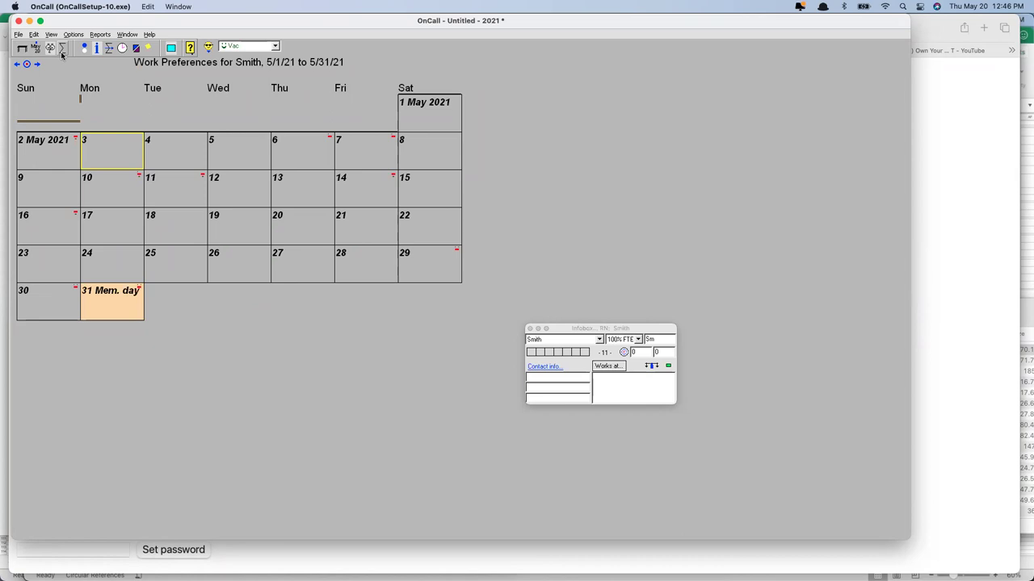
Show the full-year call tally counting hours instead of shifts, totalling 10174
click(62, 52)
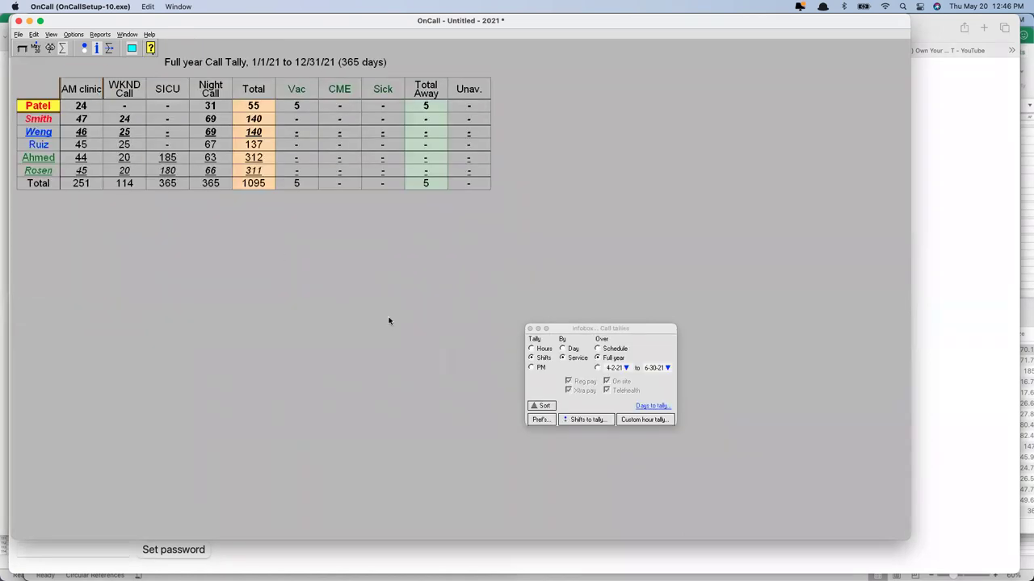
drag(563, 330, 328, 297)
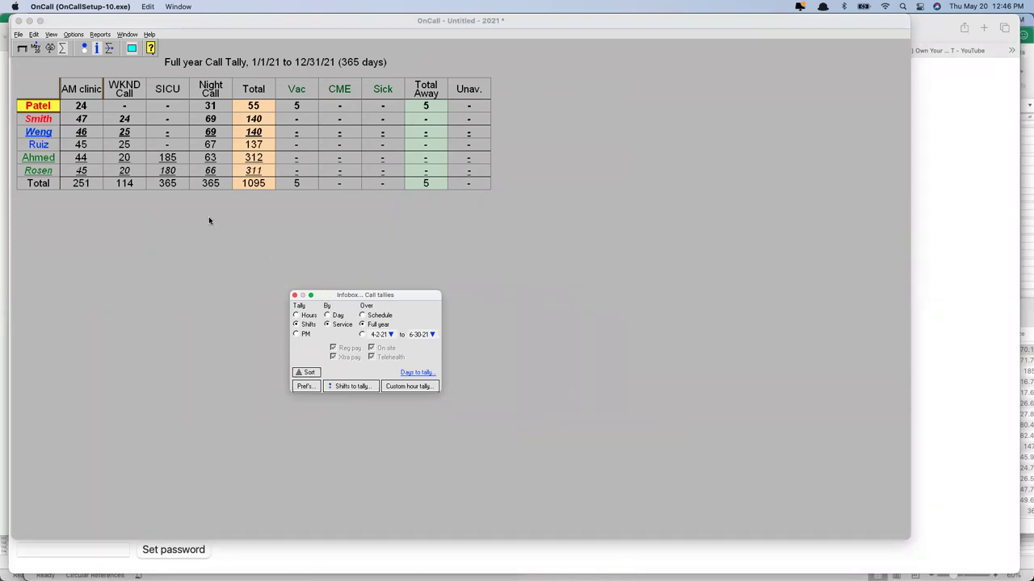
click(103, 92)
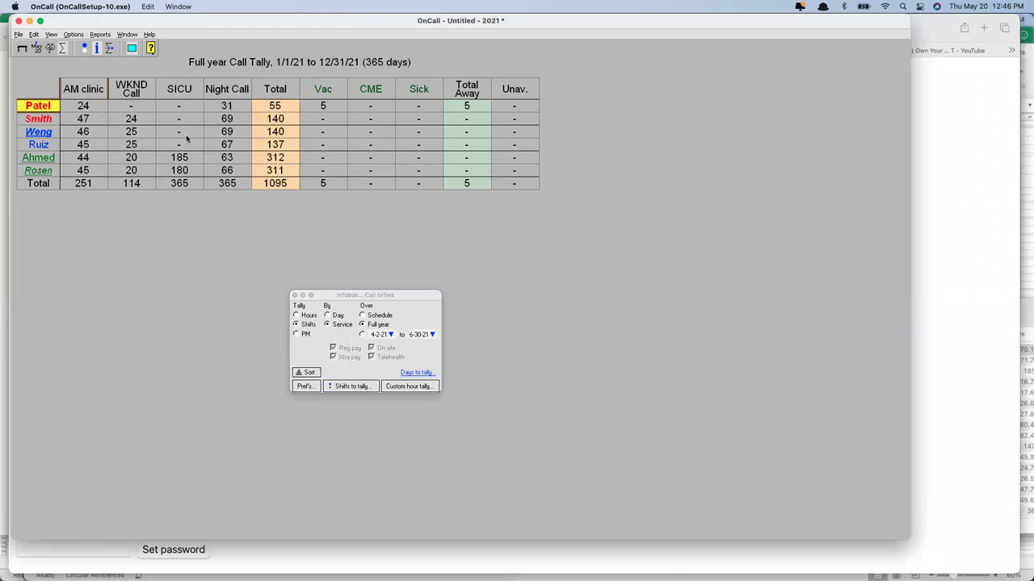
drag(344, 294, 187, 221)
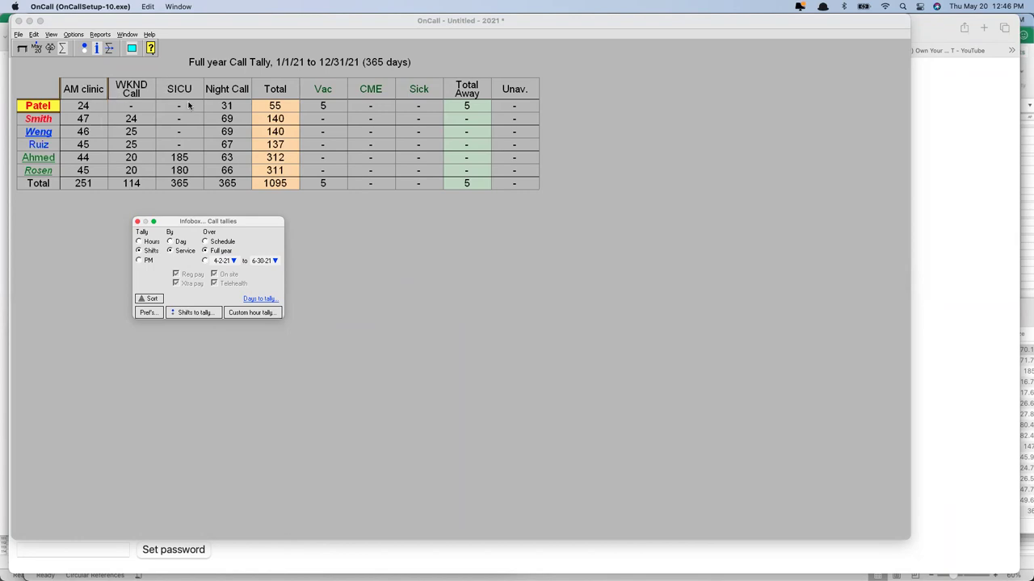
click(72, 110)
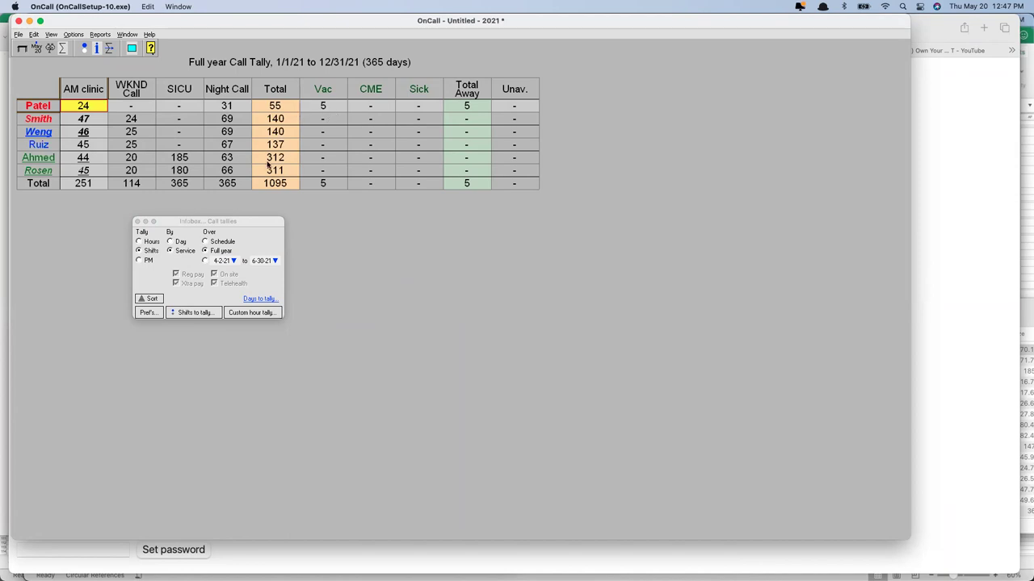
click(140, 242)
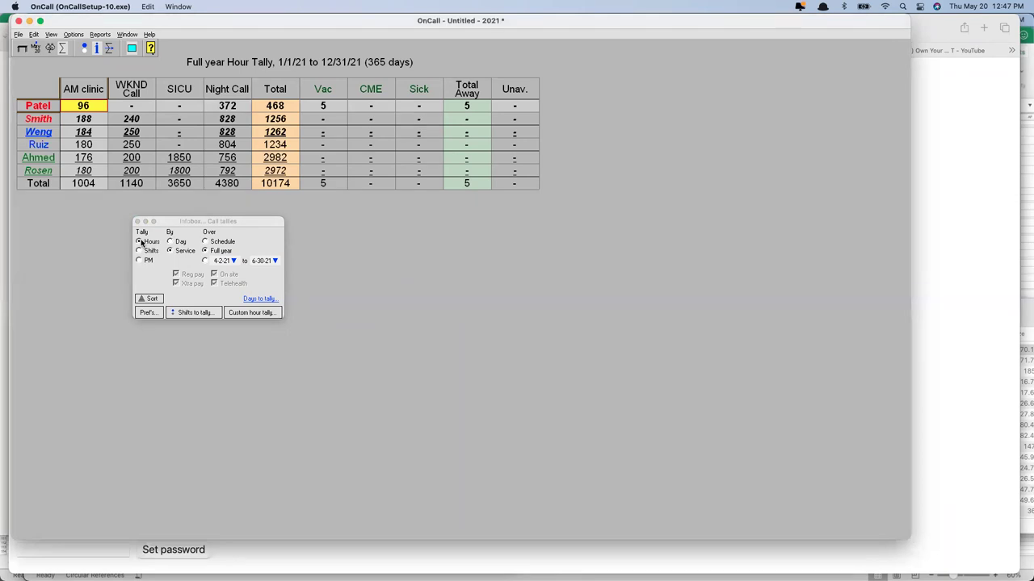
key(super+Tab)
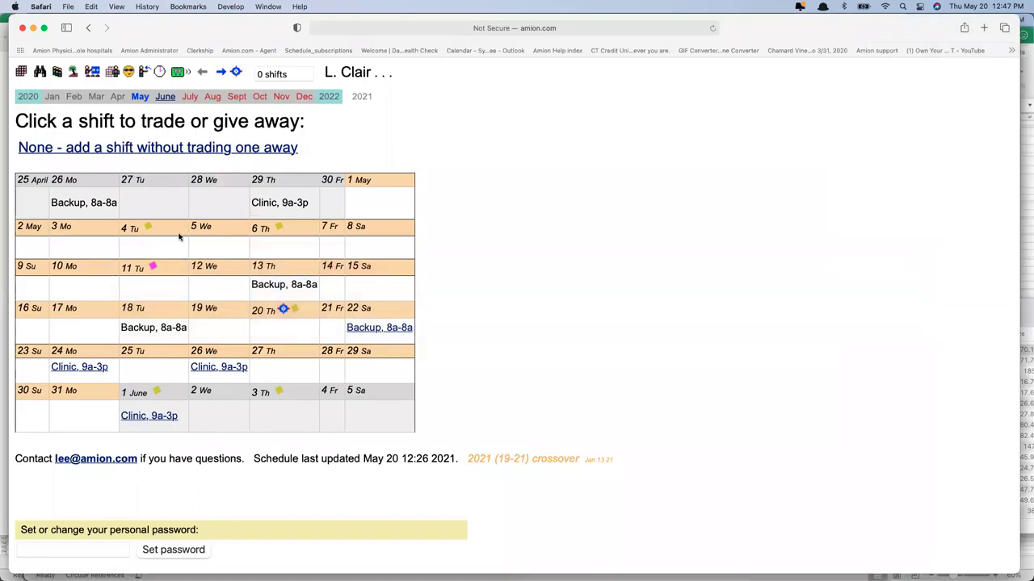
Log in to the amion.com administrator page with the site password
key(super+bracketleft)
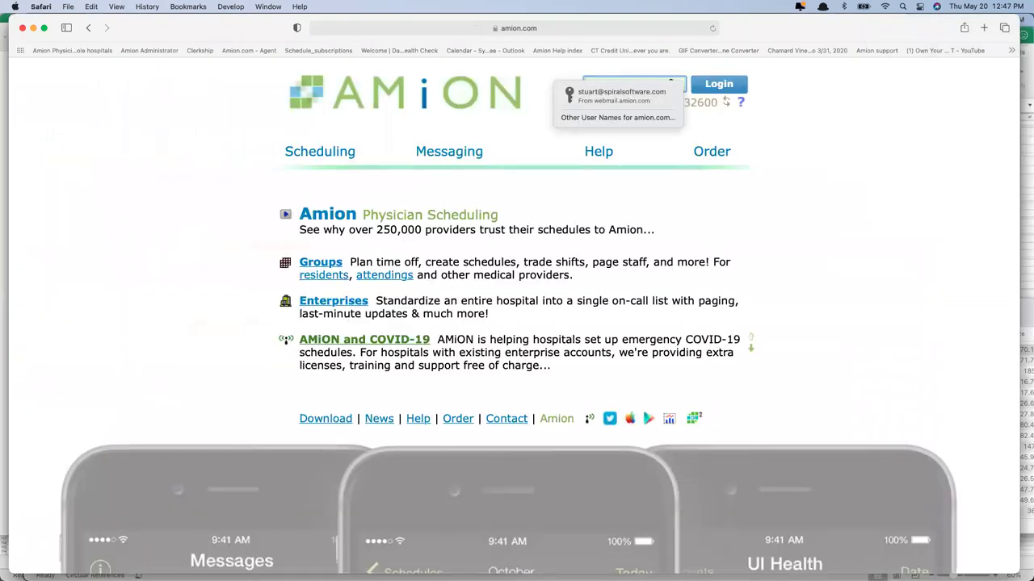
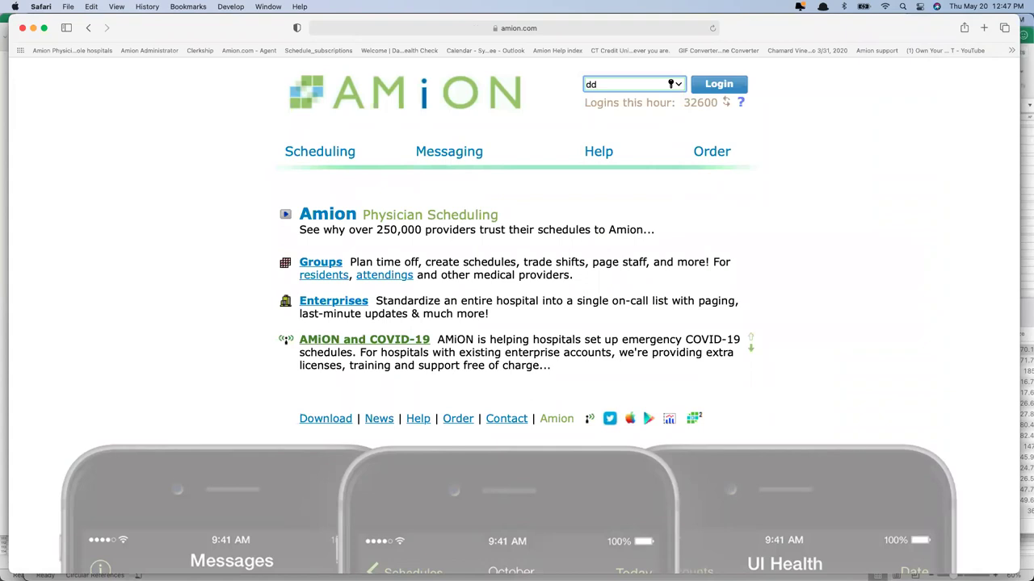
key(Return)
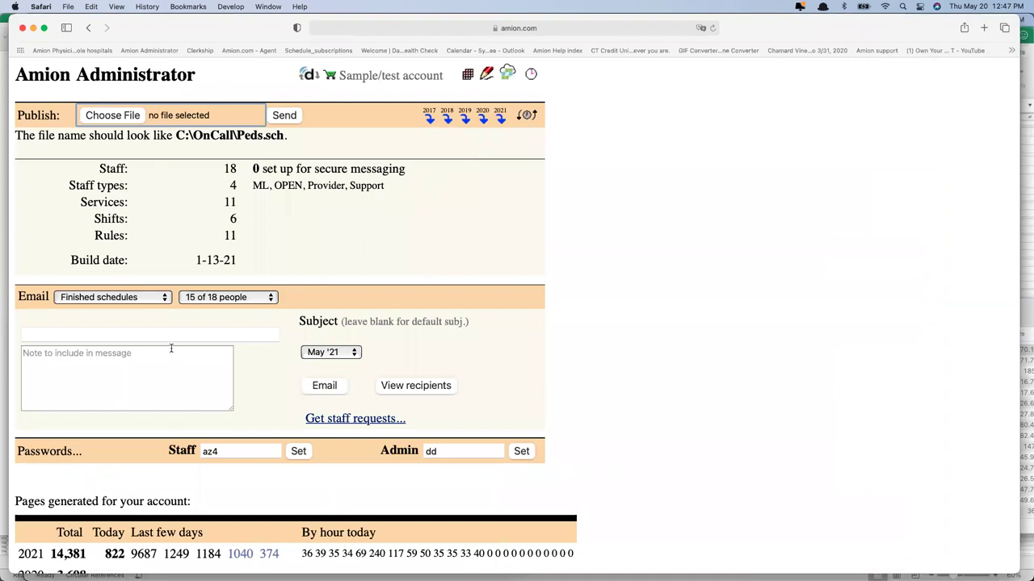
Run the timesheets report from 5-1-21 for 31 days as per-person Cards
click(532, 75)
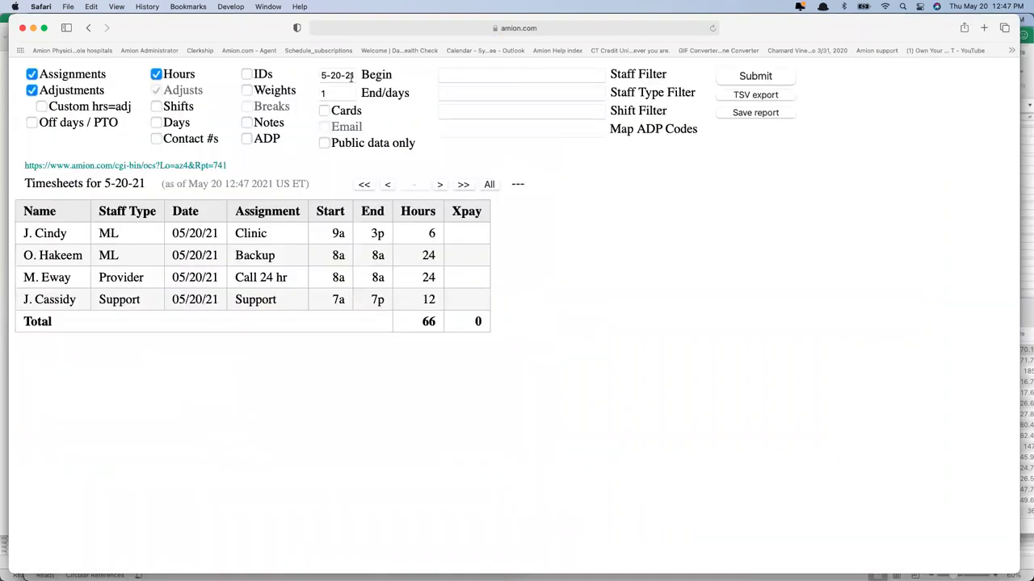
click(343, 75)
key(BackSpace)
key(BackSpace)
key(BackSpace)
key(BackSpace)
key(BackSpace)
text(1-21)
key(Tab)
text(31)
key(Return)
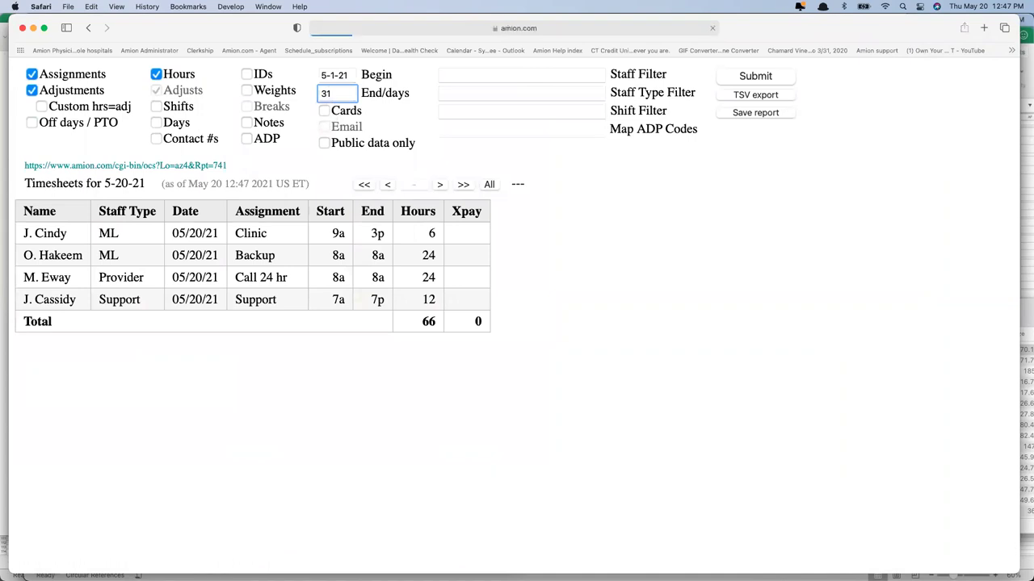
click(324, 111)
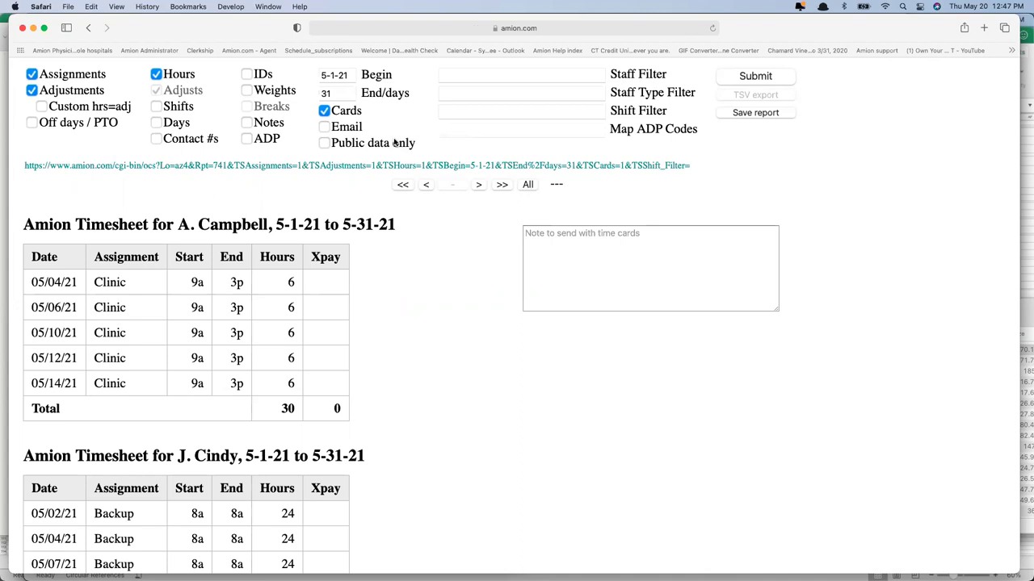
key(super+Tab)
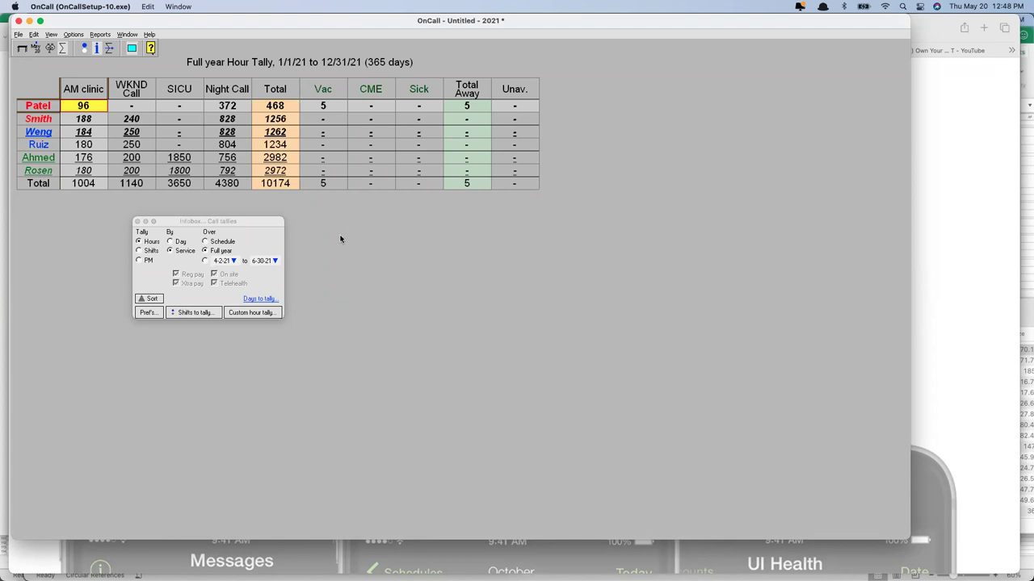
Tally shifts by day of week, narrow the table columns, and select Patel's Points total
click(148, 251)
click(170, 242)
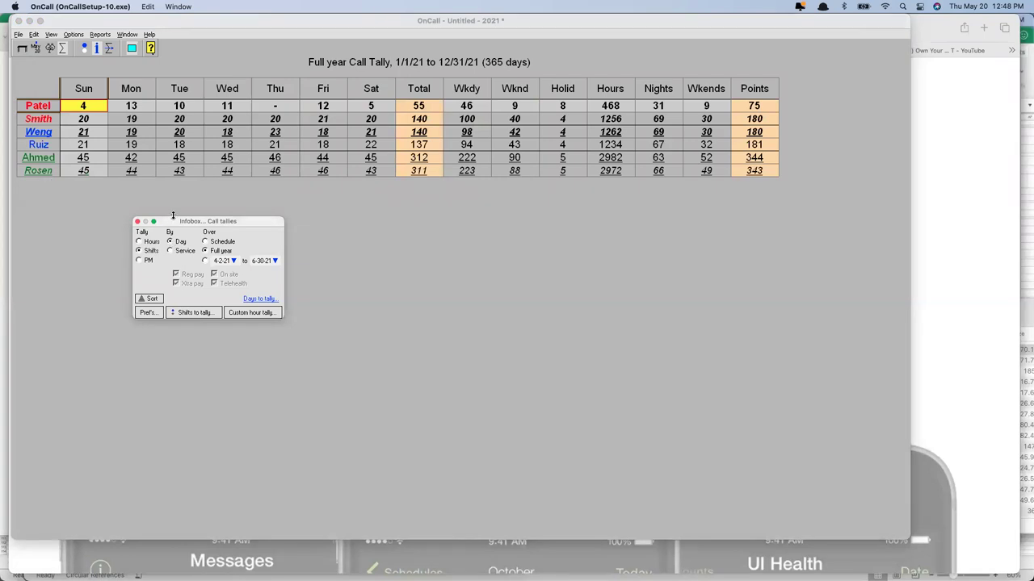
drag(106, 88, 96, 88)
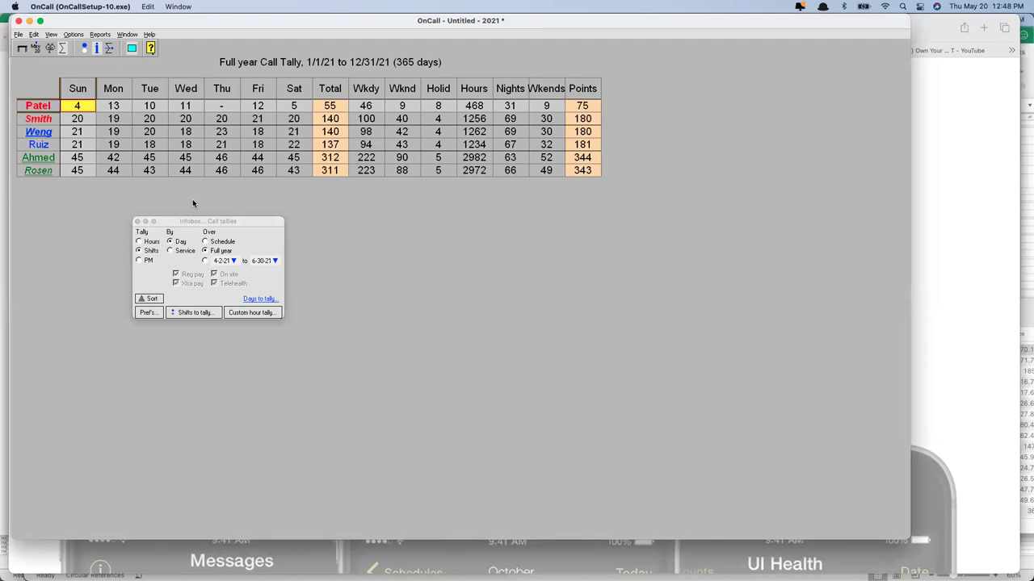
click(588, 109)
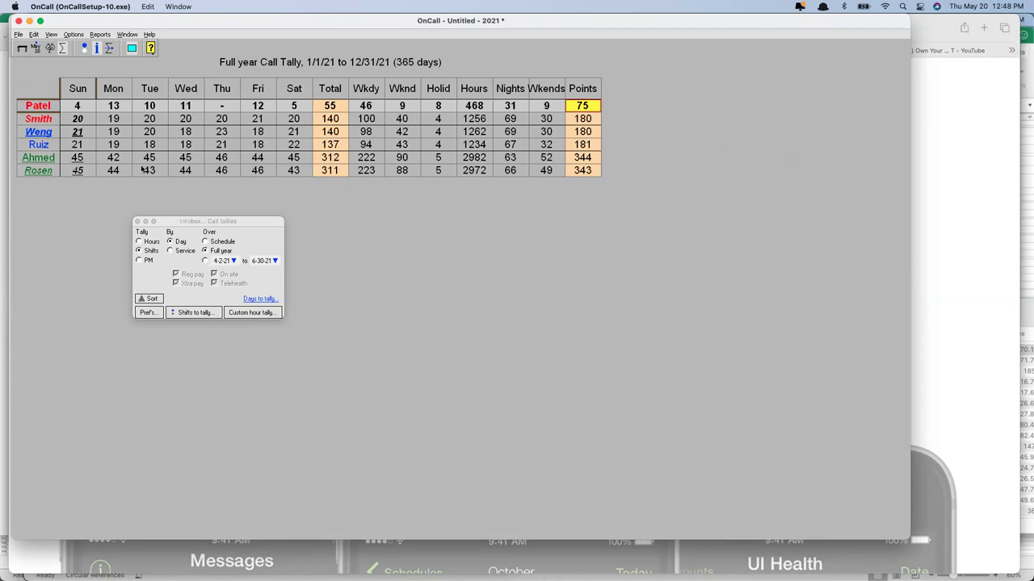
Return to the May 2021 calendar and toggle May 3's red special-day highlight on, then off
click(39, 52)
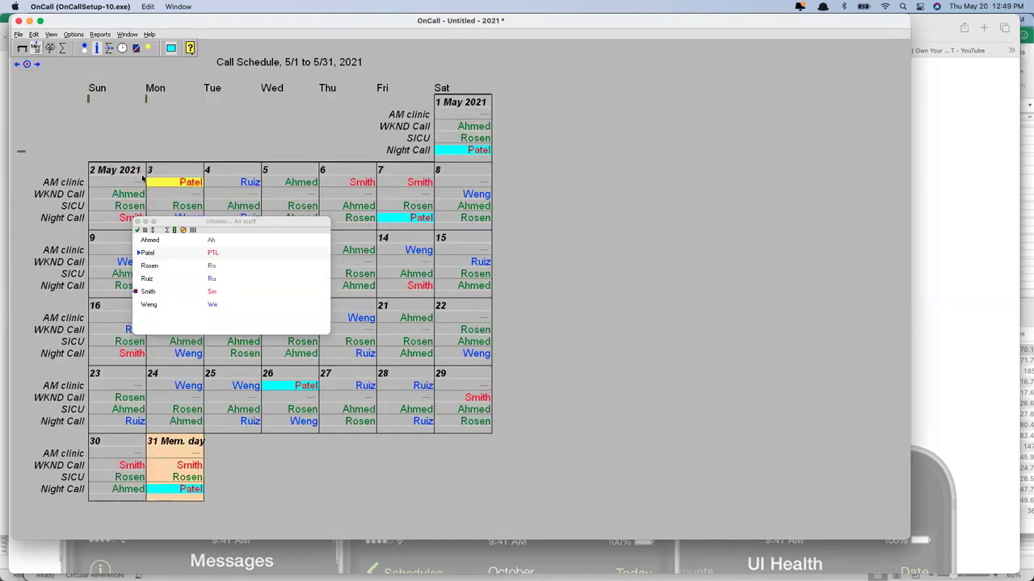
drag(184, 226, 591, 204)
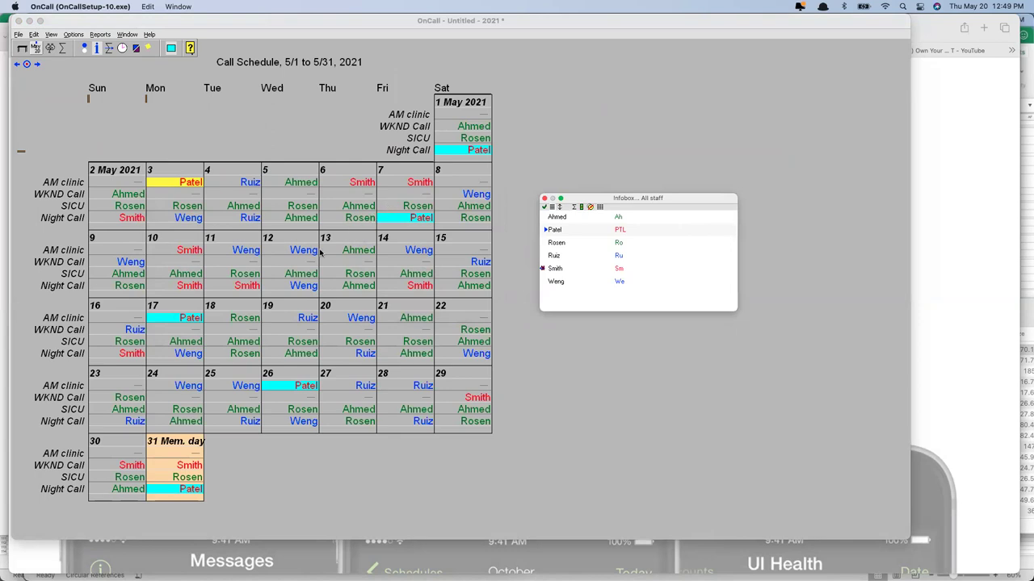
click(186, 184)
right_click(185, 183)
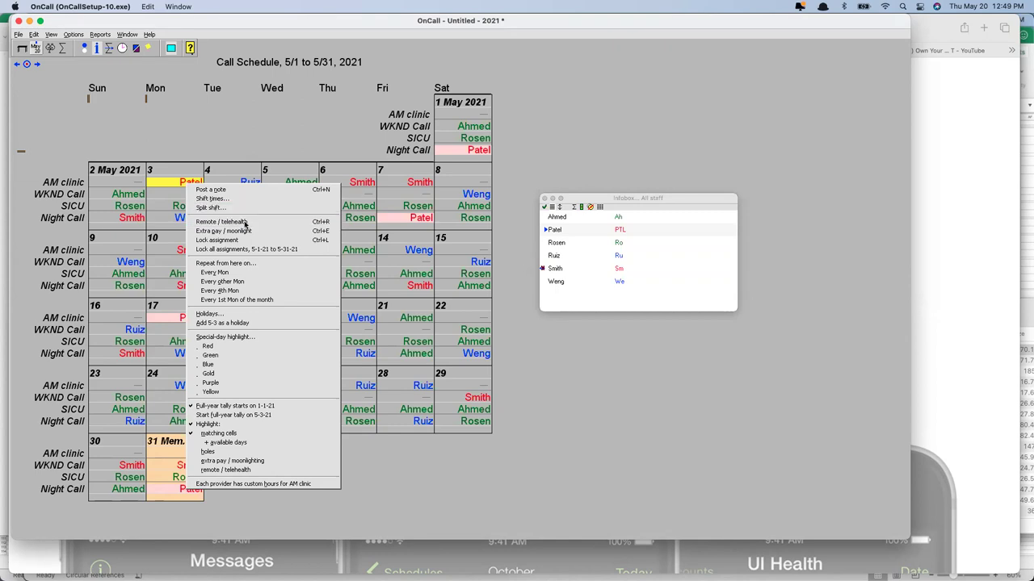
click(239, 348)
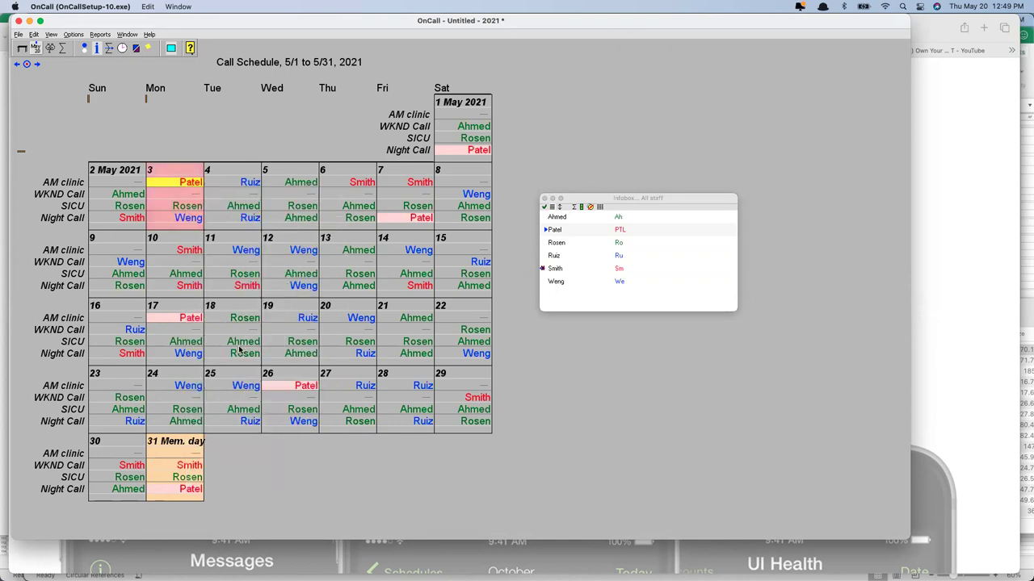
right_click(175, 185)
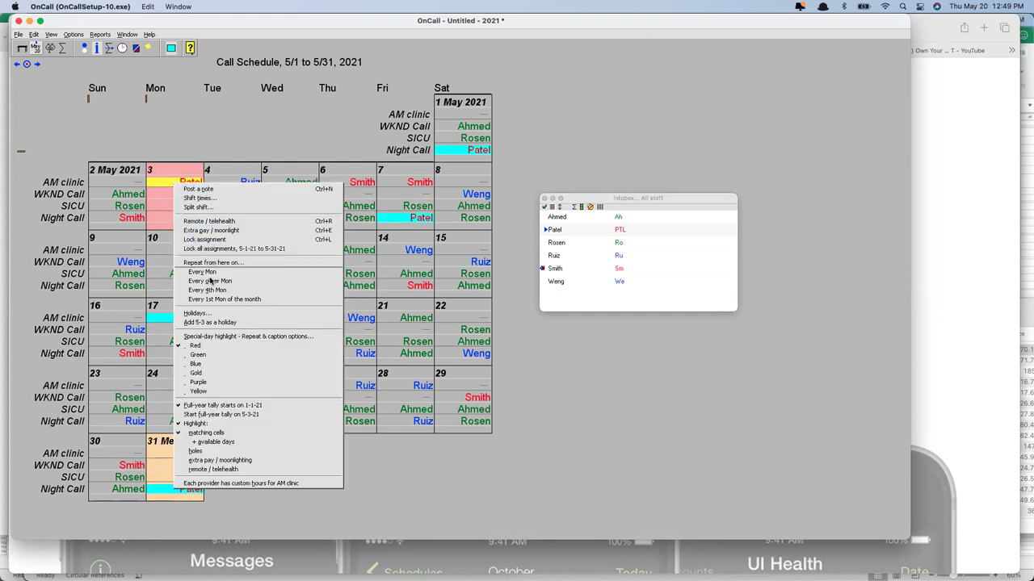
click(216, 346)
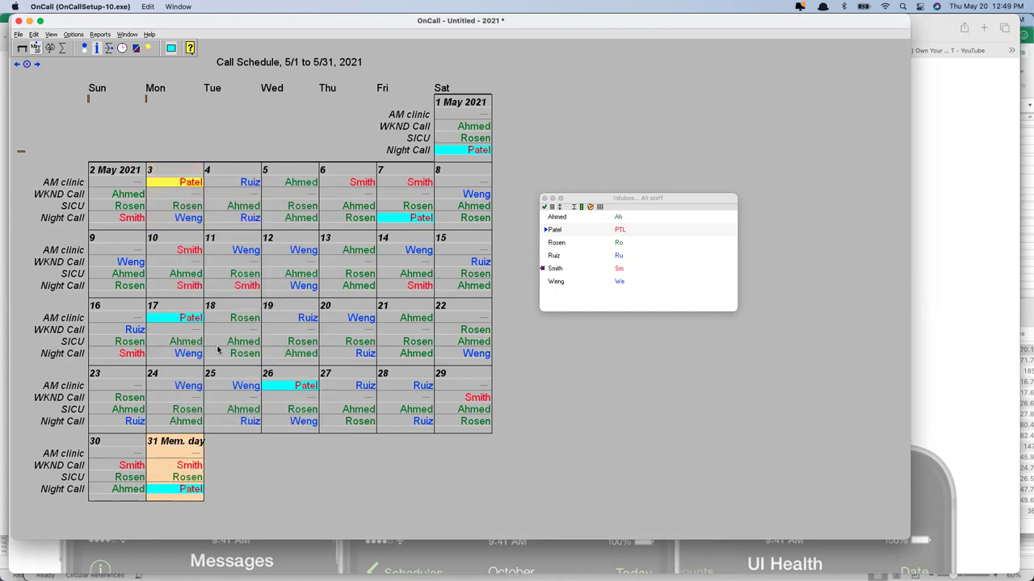
right_click(181, 185)
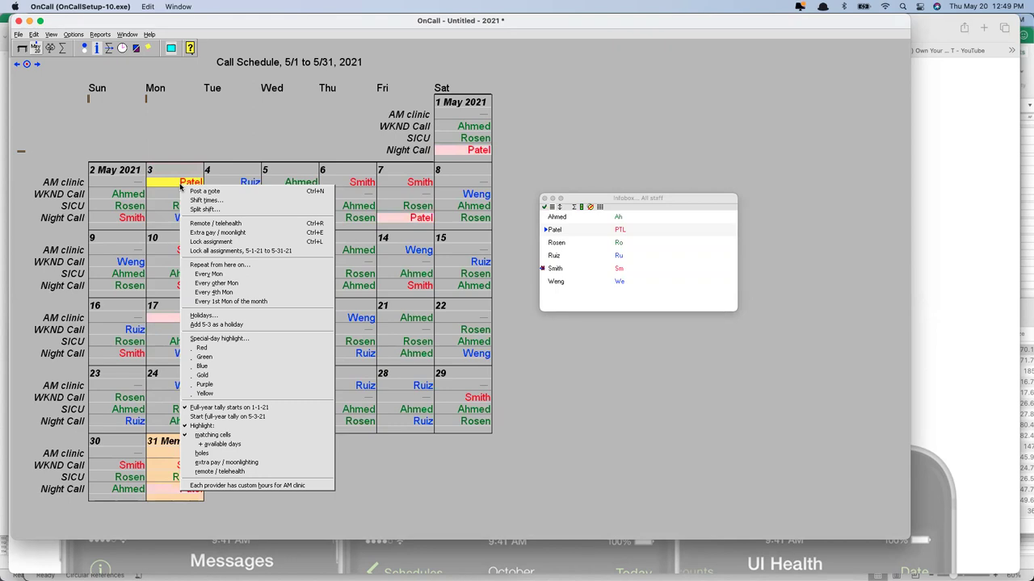
click(180, 185)
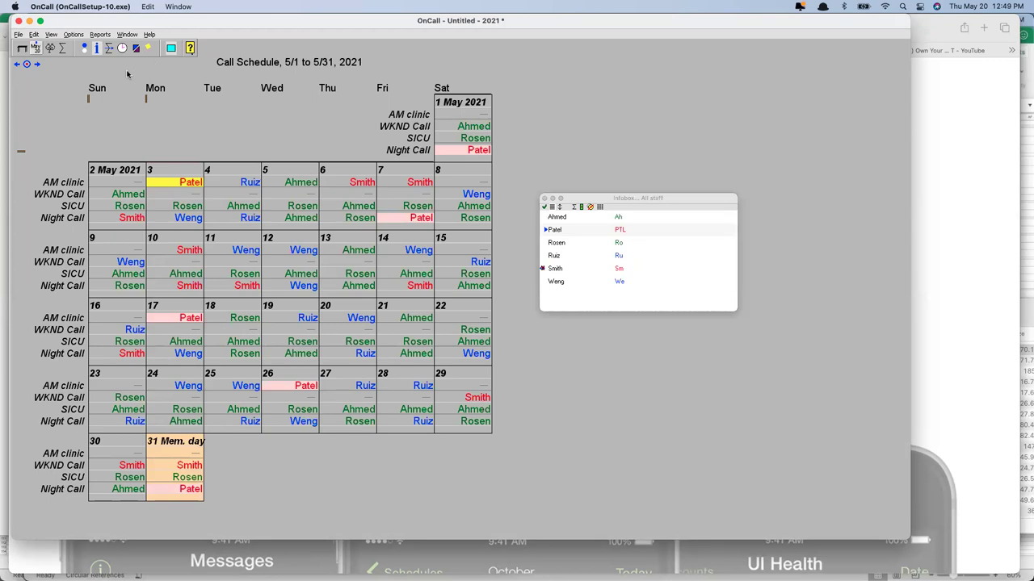
Cycle through the day-strip, calendar, preferences and tally views, ending on the May 2021 call schedule
click(27, 50)
click(23, 48)
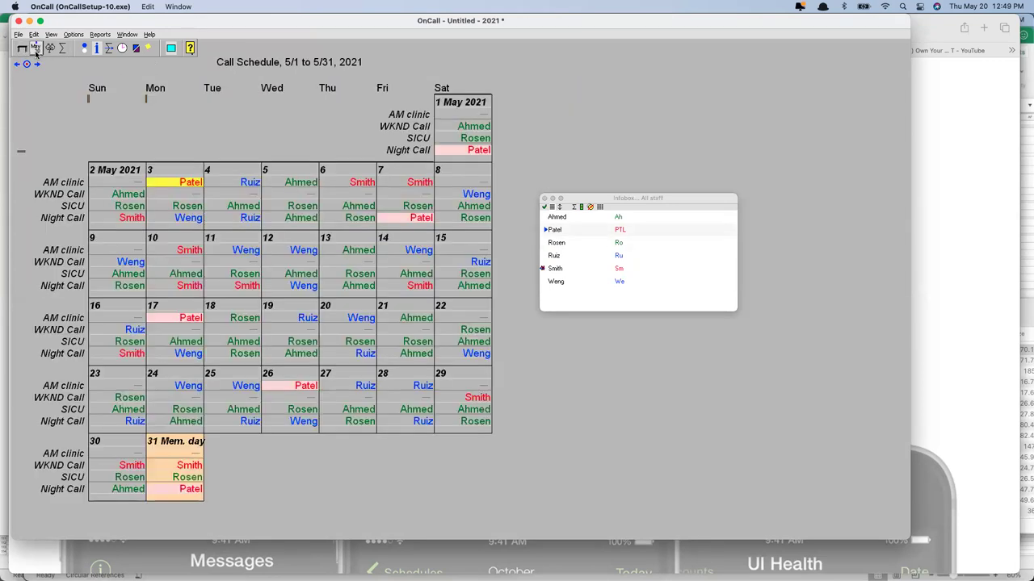
click(50, 48)
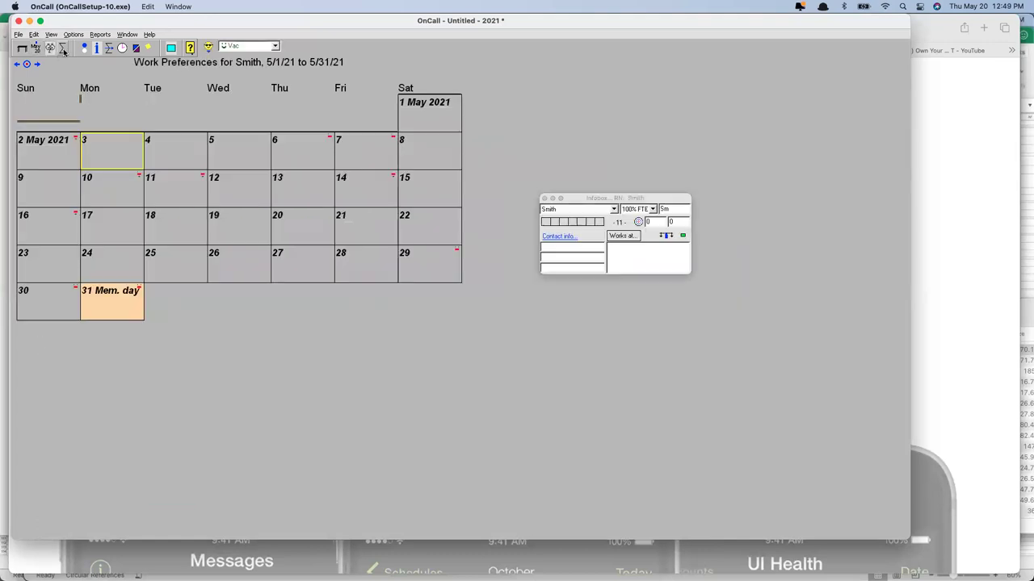
click(62, 48)
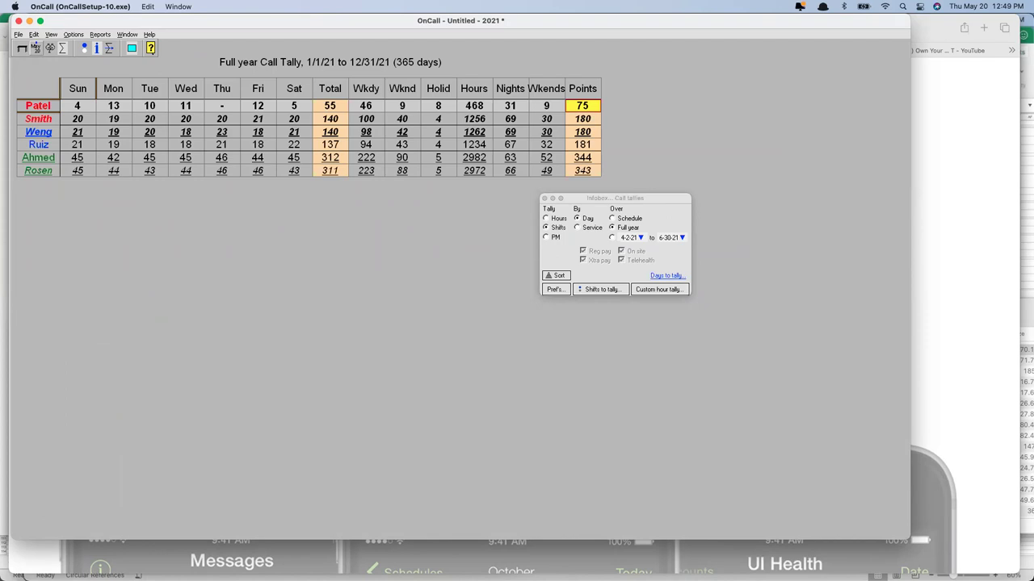
click(38, 55)
Create a schedule page containing Night Call and AM clinic, titled AM NIGHT
drag(542, 199, 327, 147)
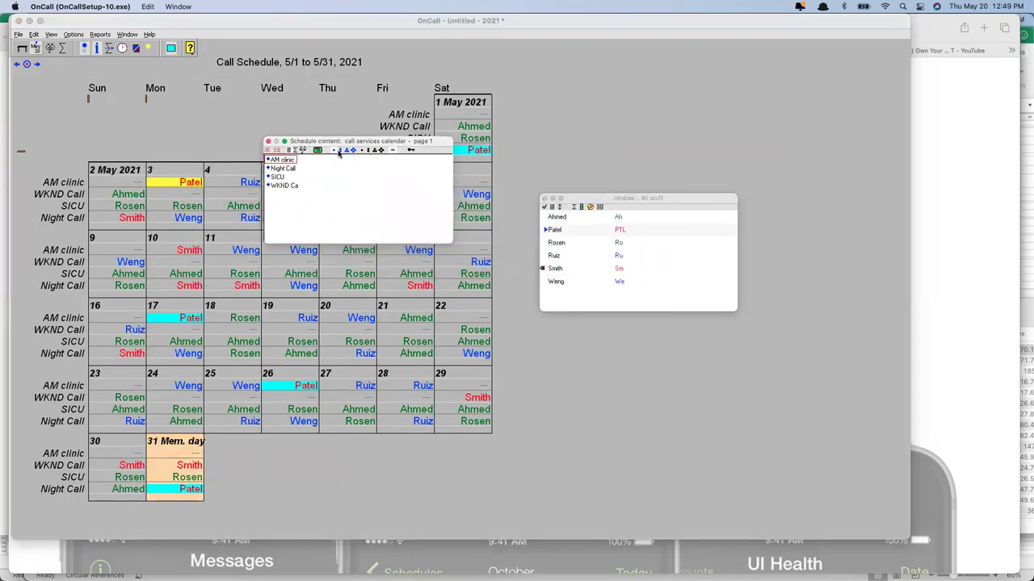
click(339, 151)
click(283, 168)
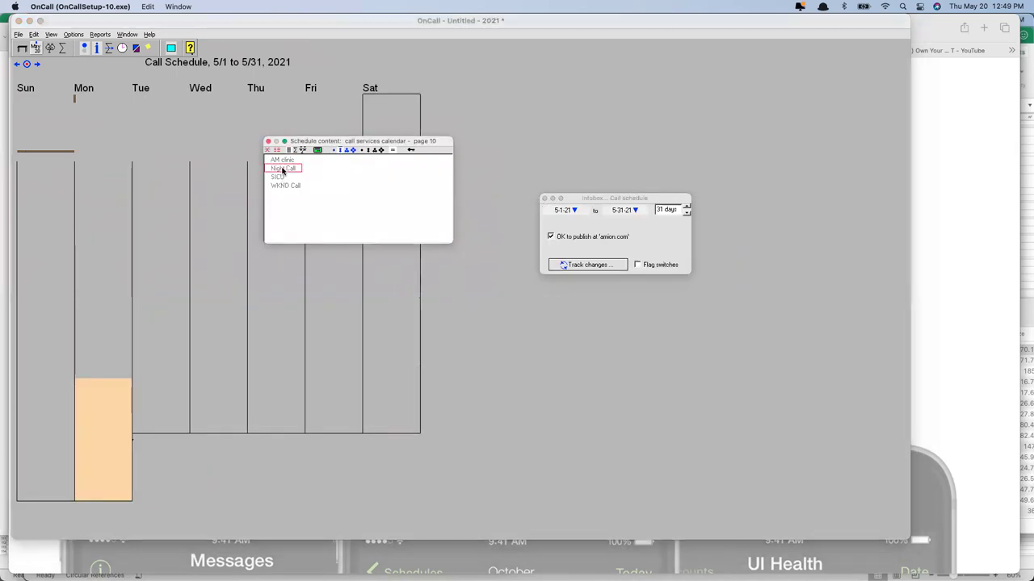
shift+click(282, 160)
double_click(232, 63)
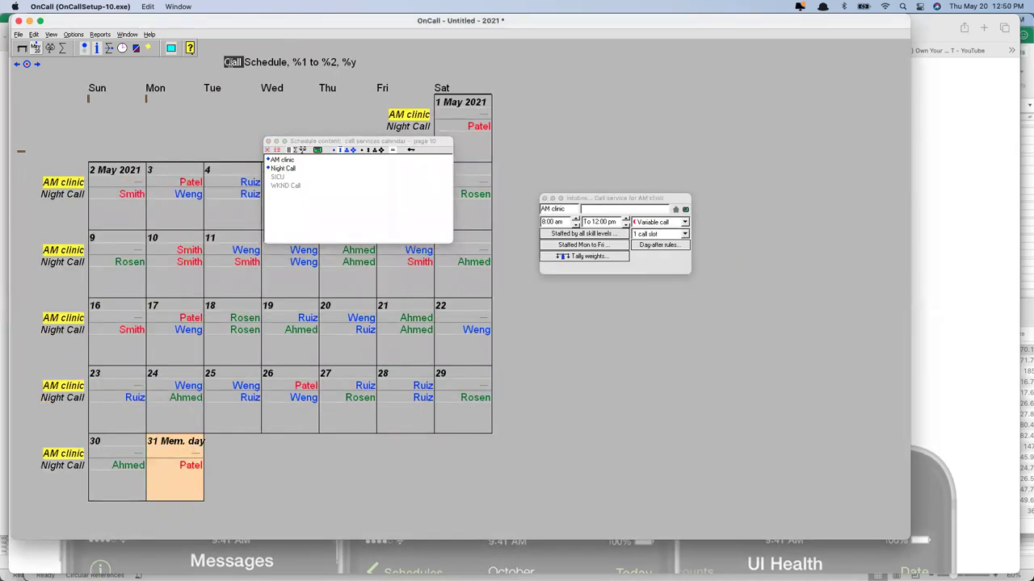
text(AM NIGHT)
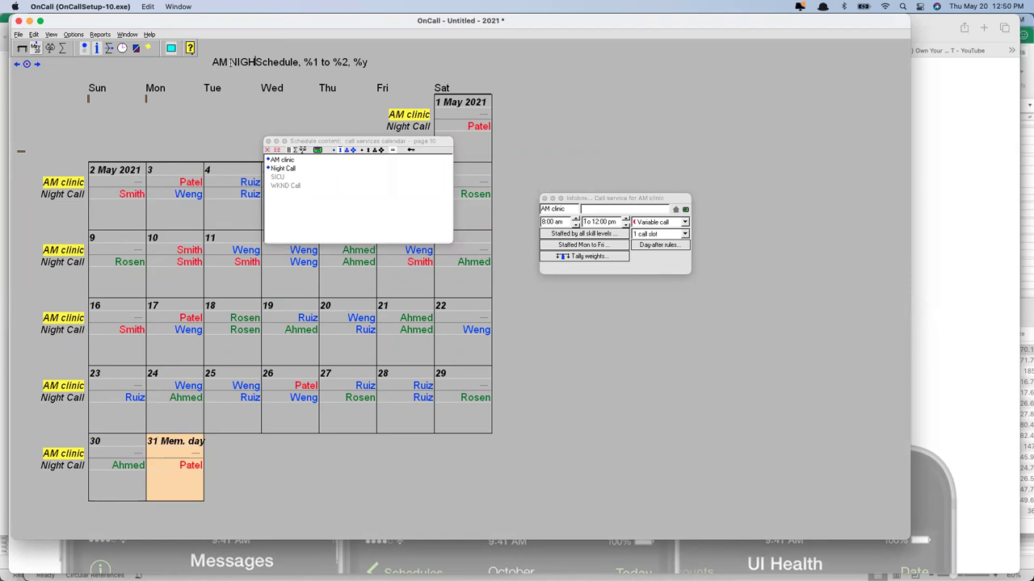
key(Return)
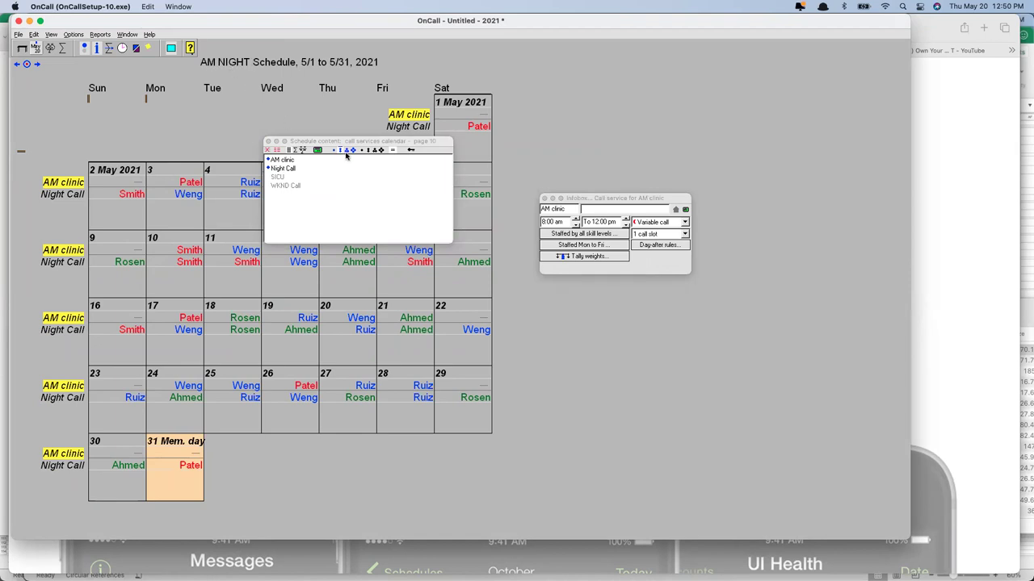
On a second schedule page remove SICU and WKND Call and title it AM NIGHT
click(340, 153)
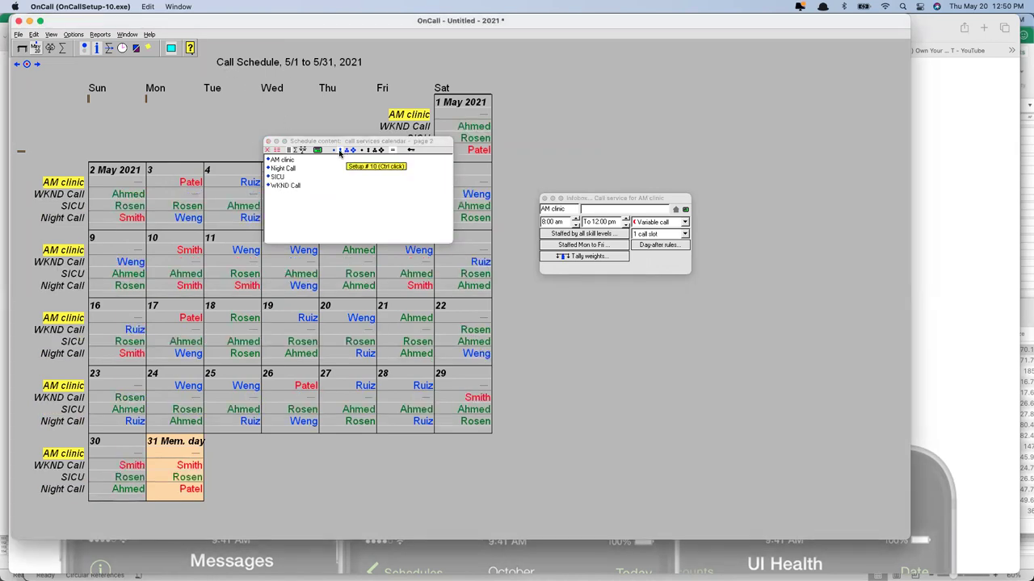
click(281, 185)
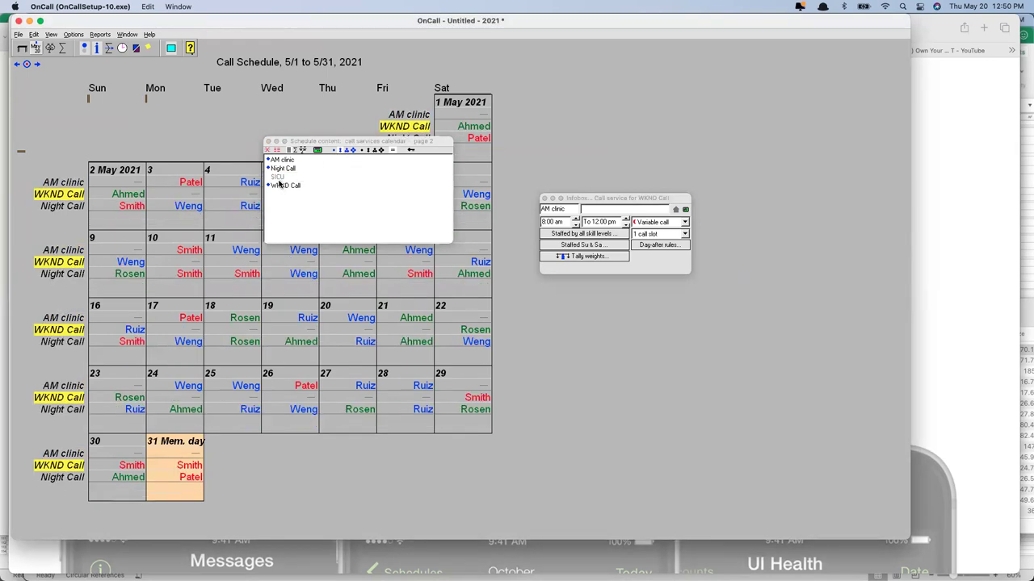
click(228, 63)
double_click(227, 63)
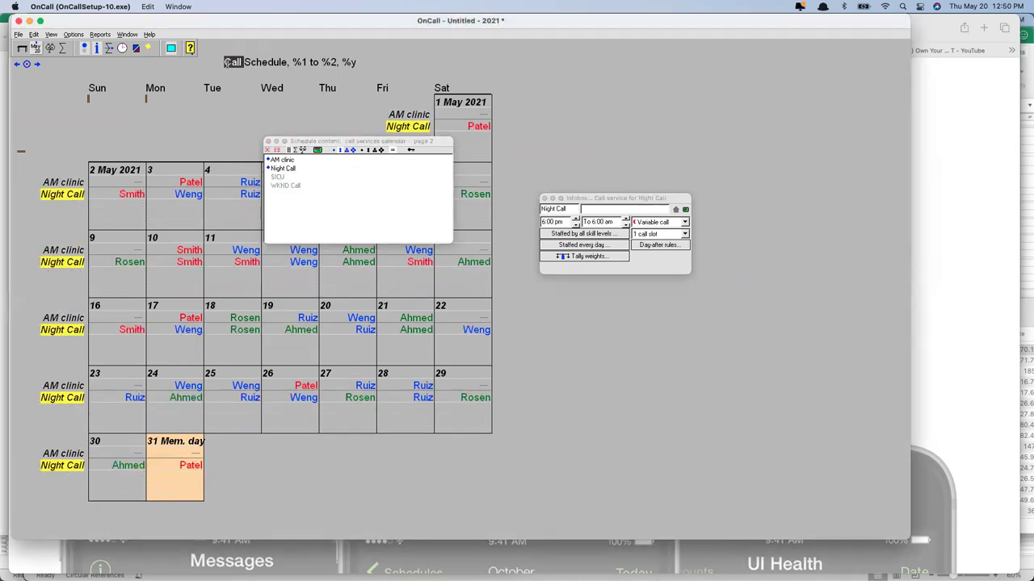
text(AM NIGHT)
key(Return)
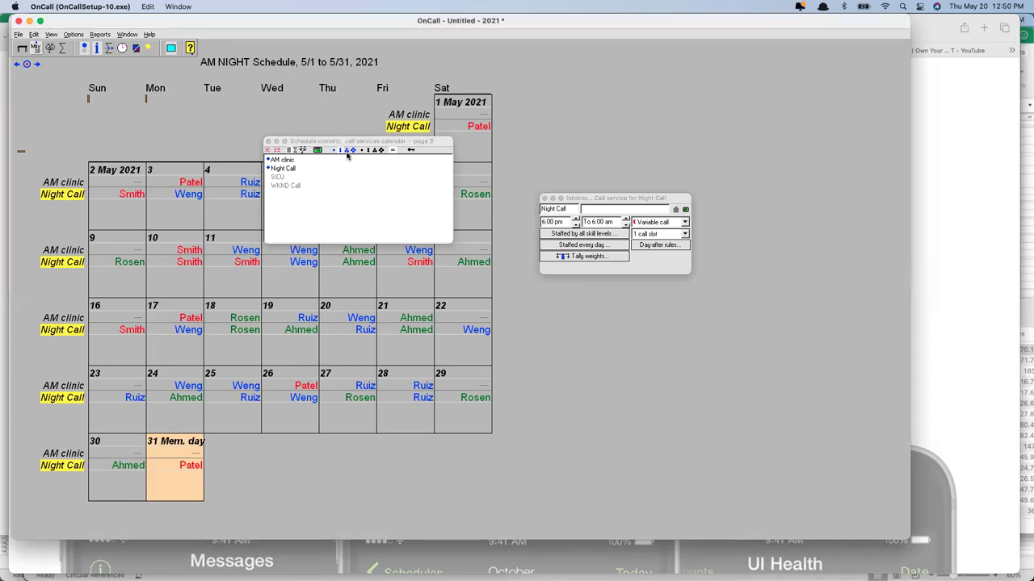
On a third page remove AM clinic and Night Call and title it SICU WKND
click(349, 151)
click(284, 160)
click(285, 168)
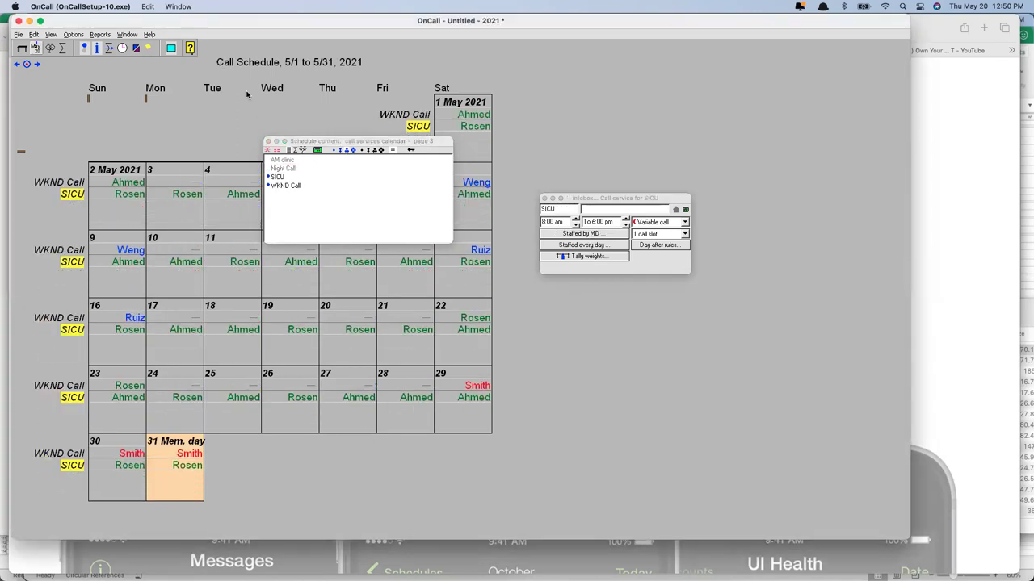
click(229, 64)
double_click(231, 63)
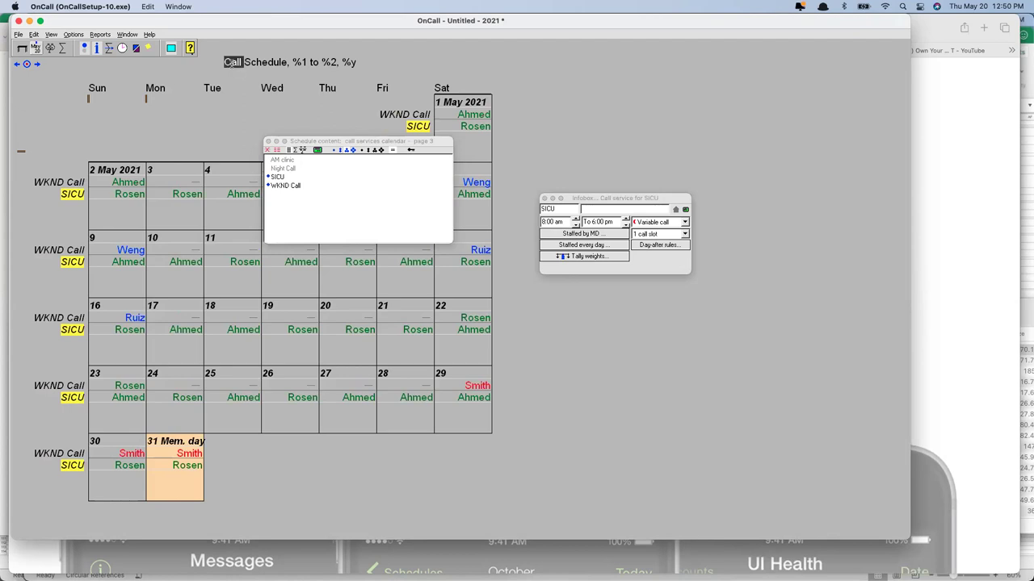
text(SICU WKND)
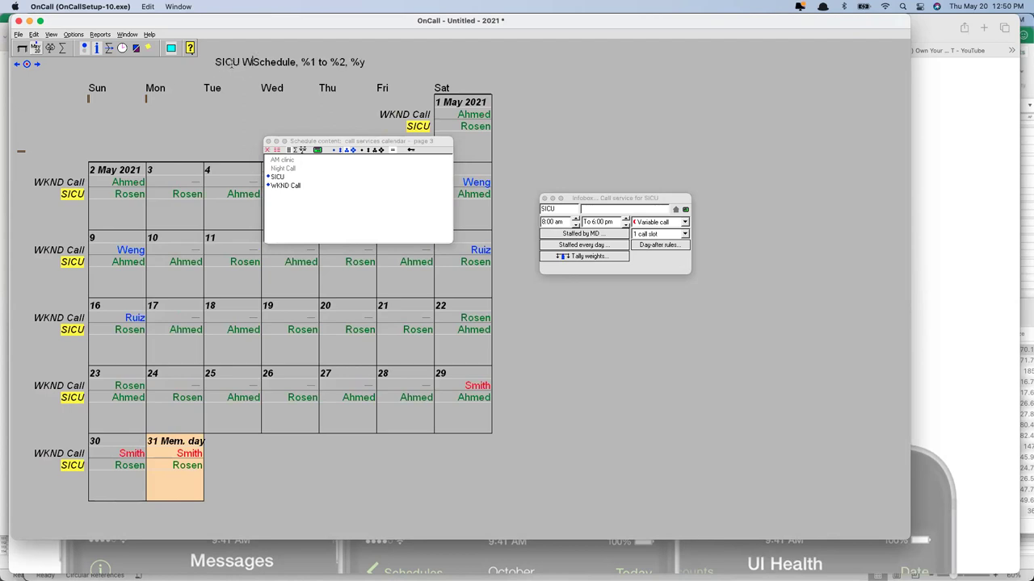
key(Return)
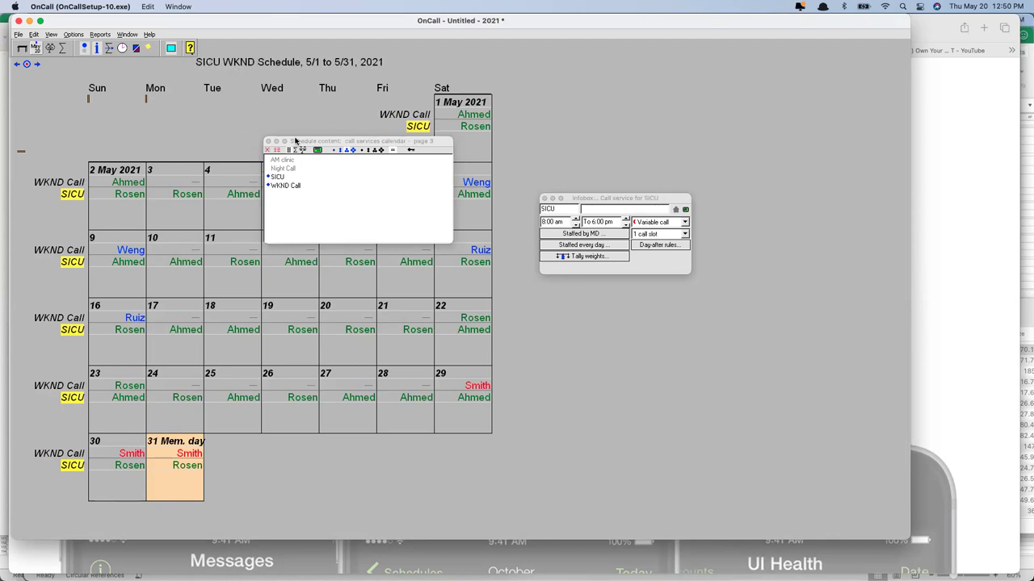
Review the full call, AM NIGHT and SICU WKND schedule pages
click(339, 154)
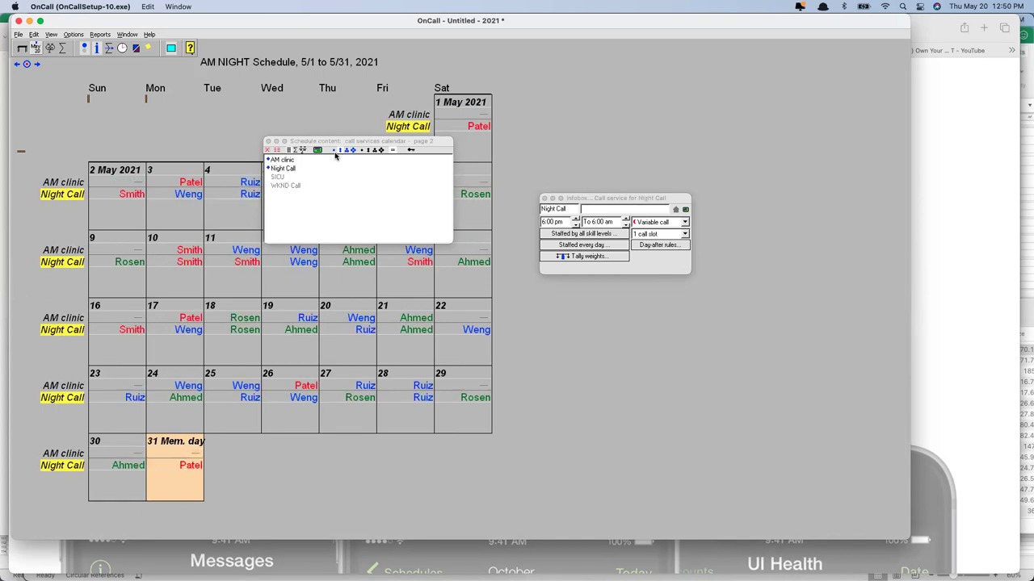
click(335, 153)
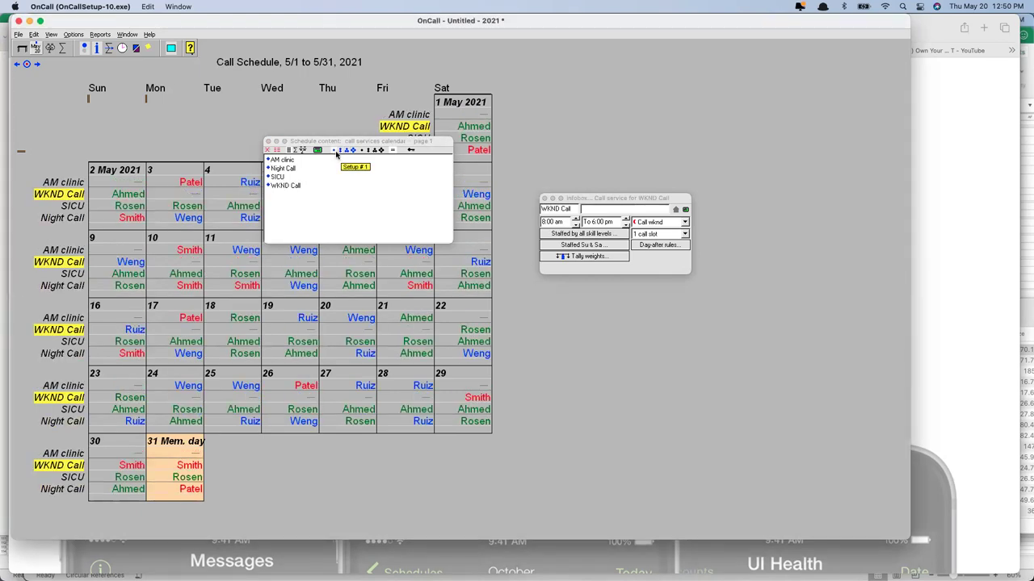
click(345, 151)
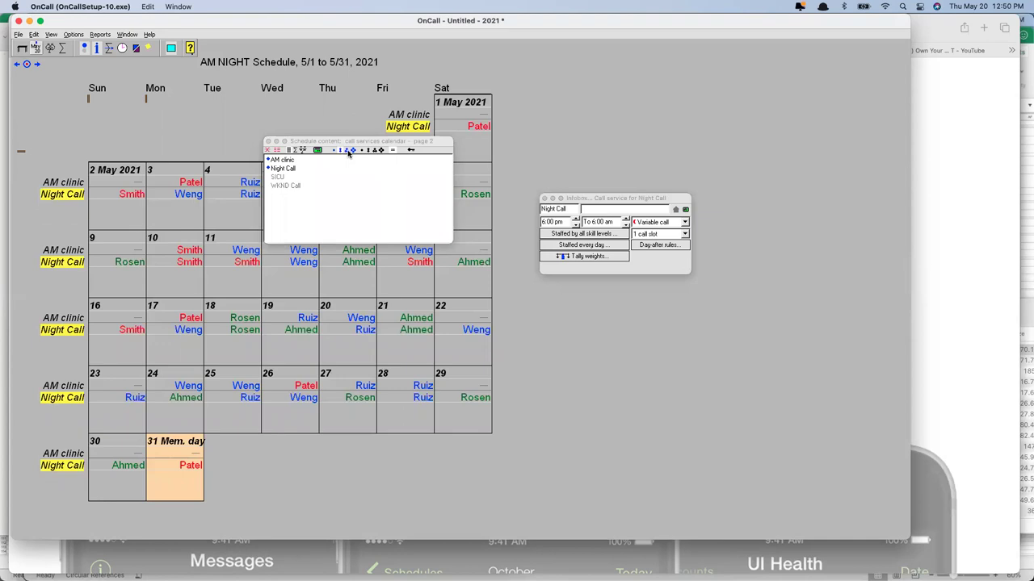
click(350, 152)
drag(350, 142, 381, 164)
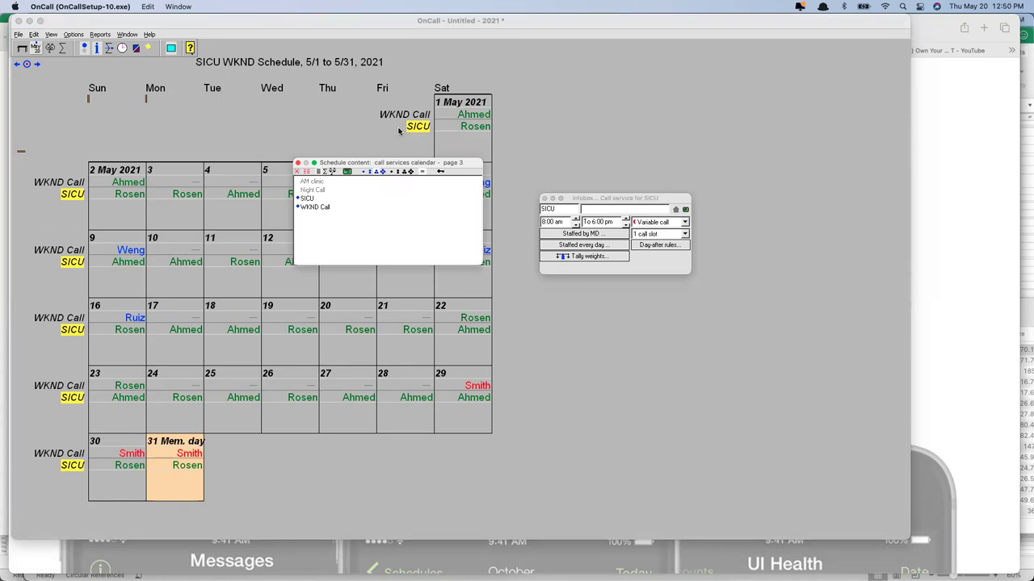
key(super+Tab)
Sign in on amion.com and display Set 4: Support Schedule for May 2021
key(Return)
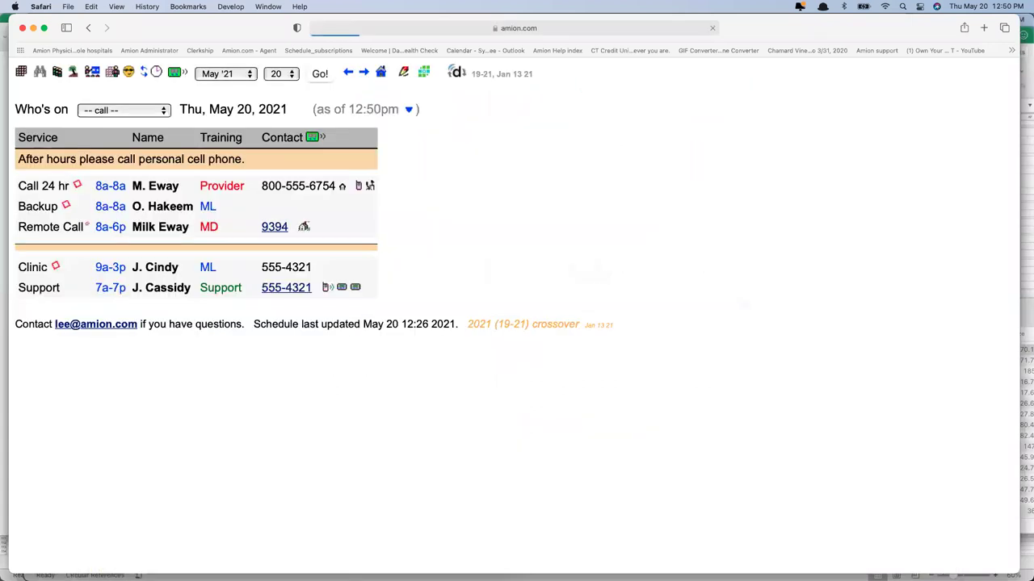
click(22, 72)
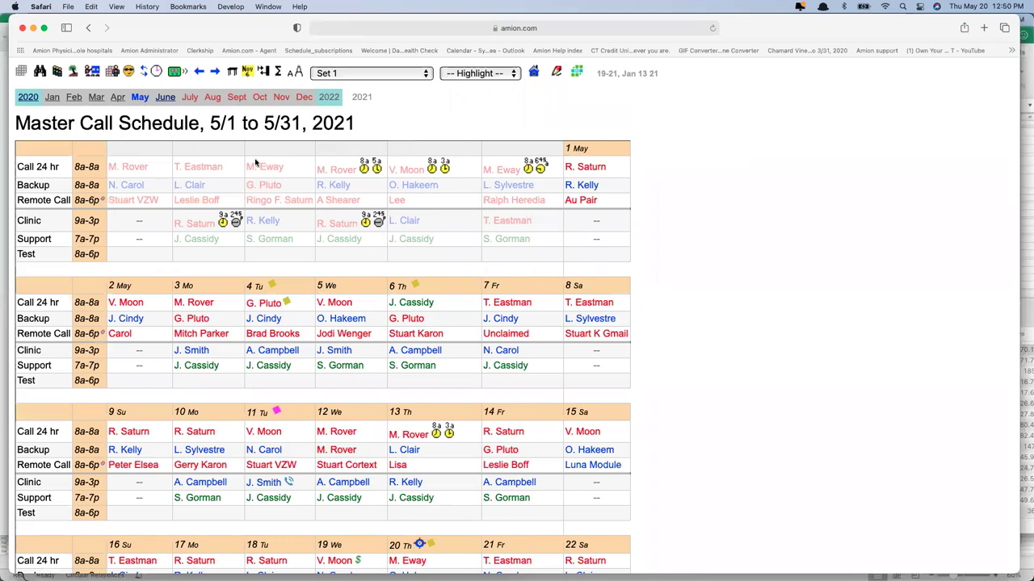
click(391, 75)
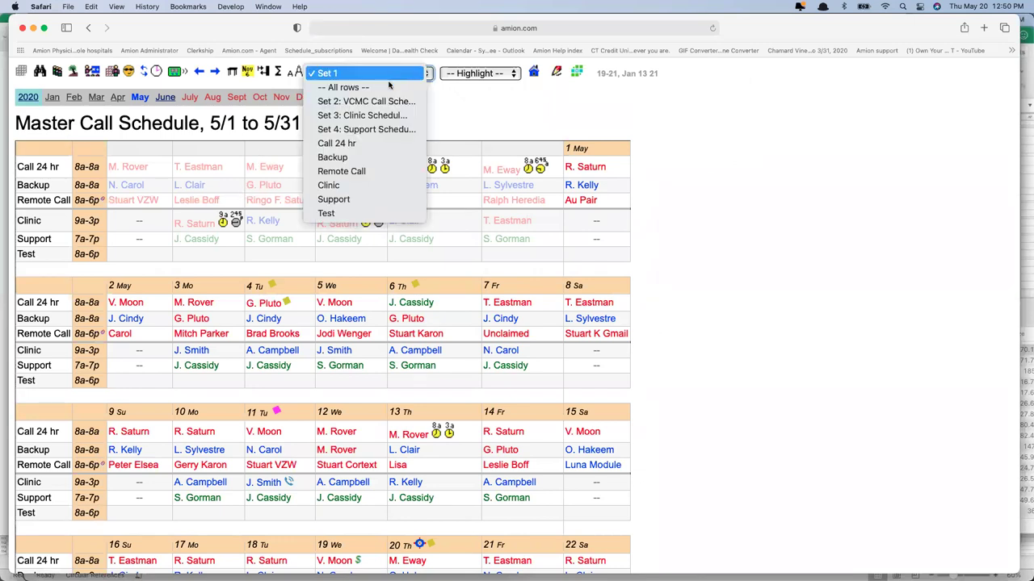
click(389, 131)
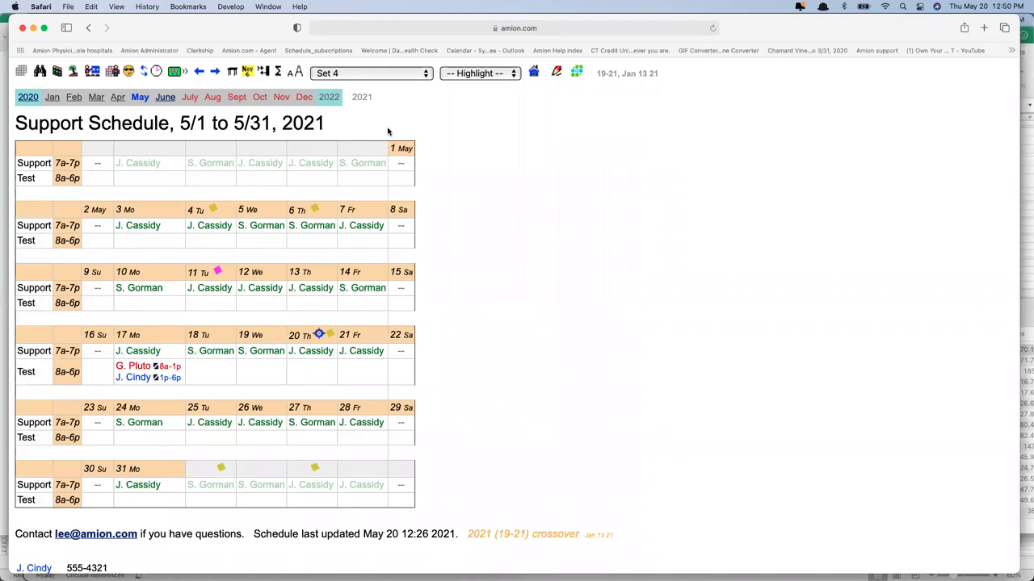
key(super+Tab)
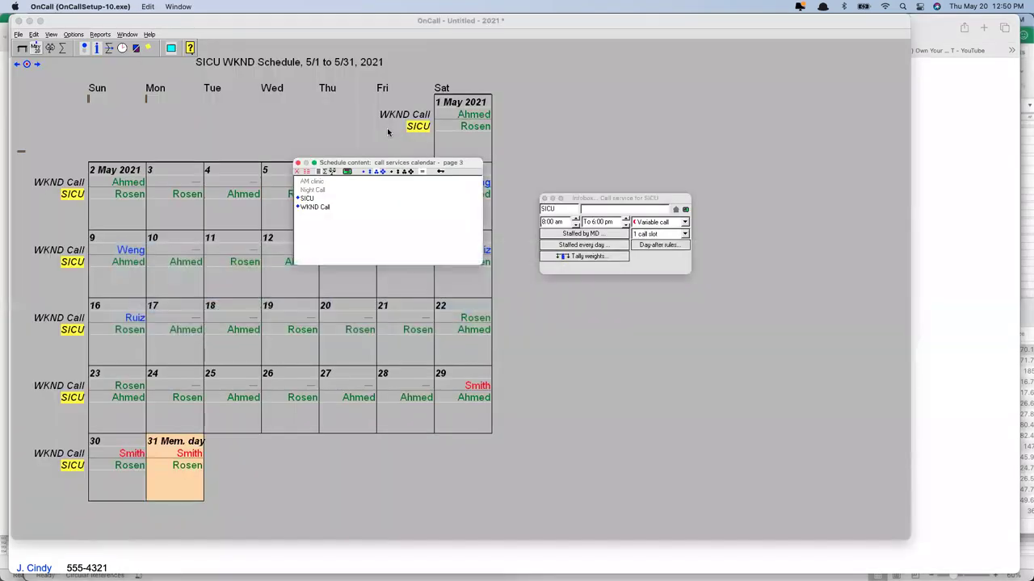
Close the schedule contents palette and bring up the call tally table
click(364, 176)
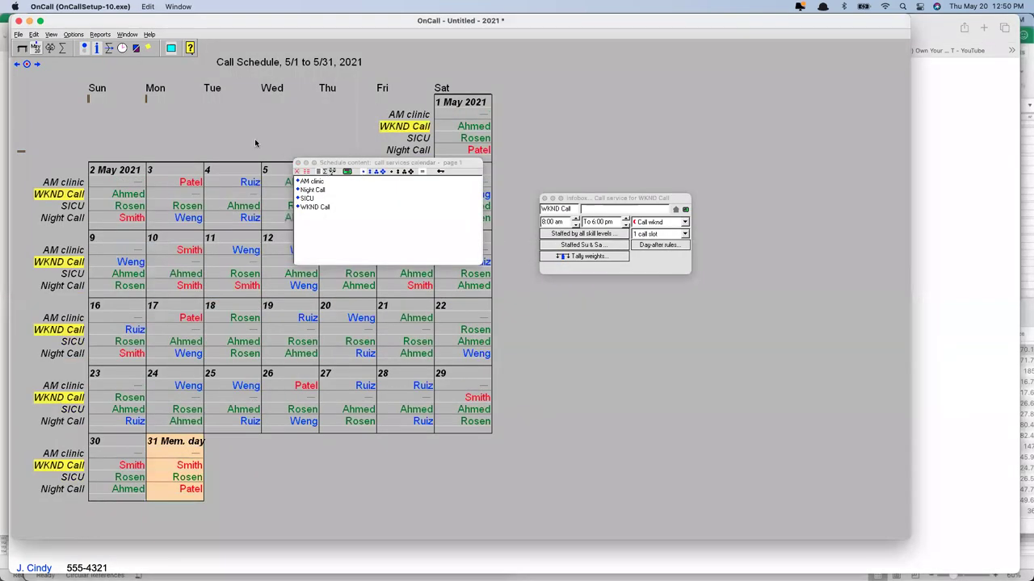
click(85, 50)
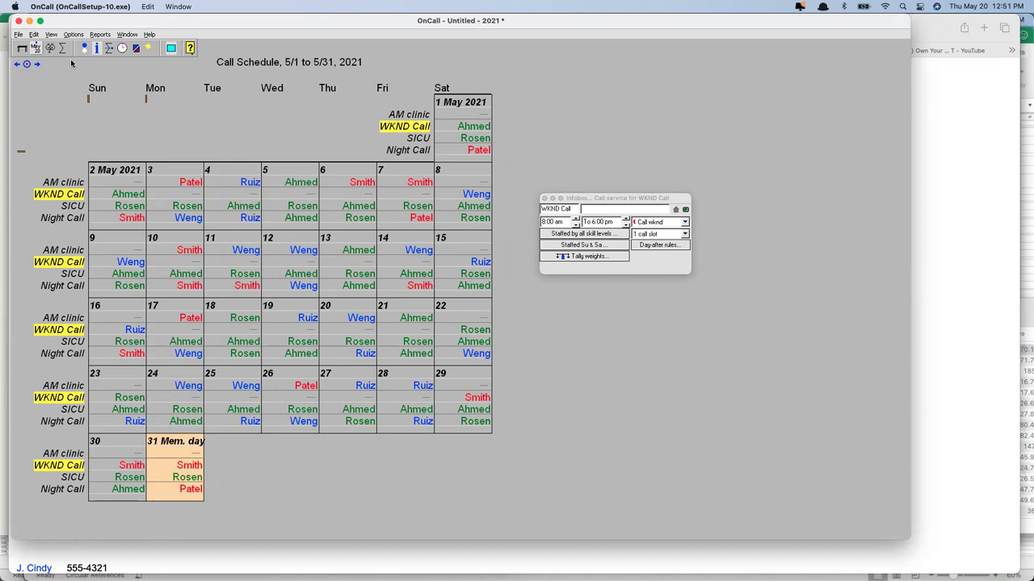
click(62, 48)
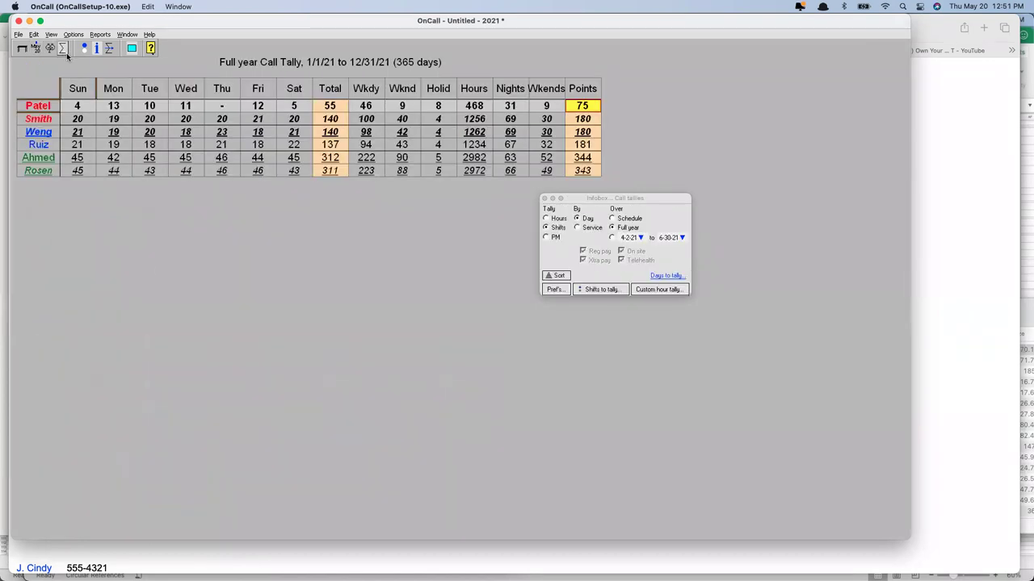
drag(571, 195, 340, 211)
Tally shifts by service over the date range 4-1-21 to 6-30-21
click(346, 244)
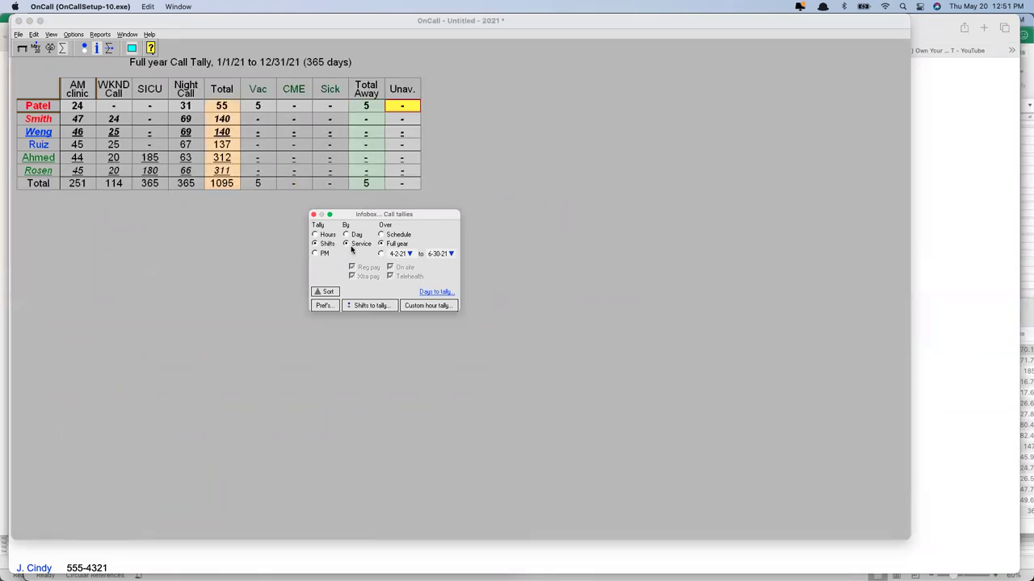
click(381, 255)
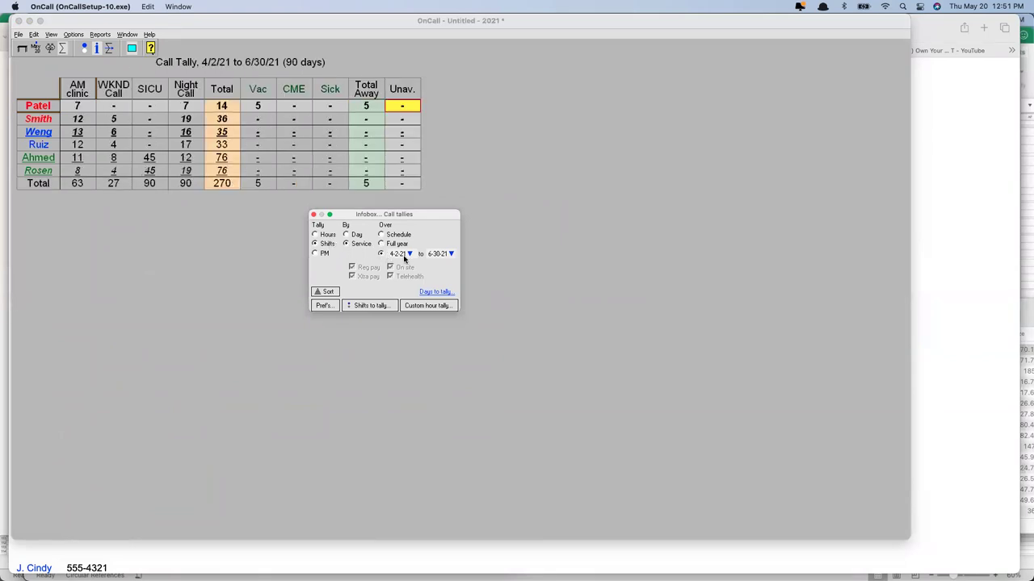
click(409, 254)
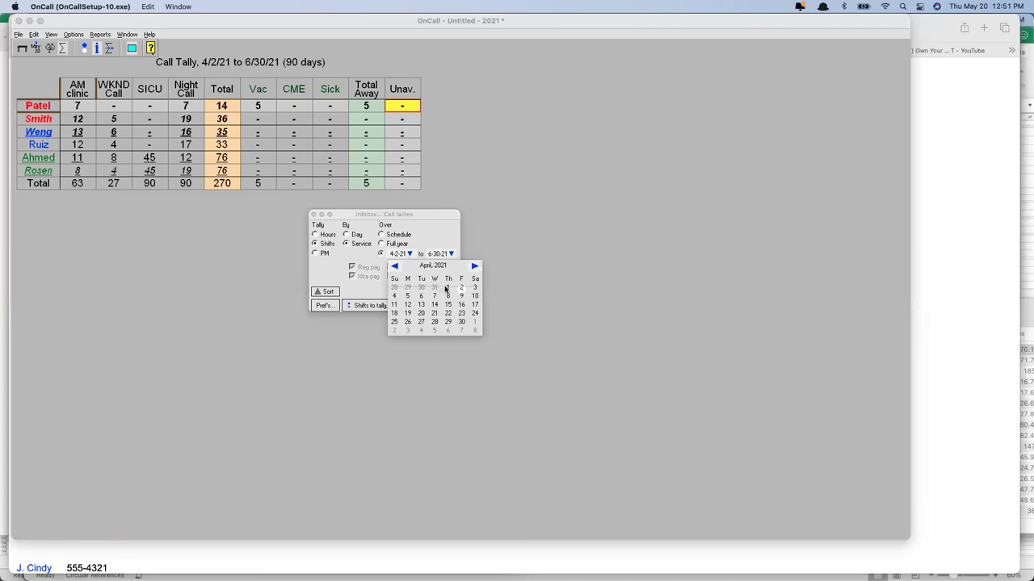
click(447, 289)
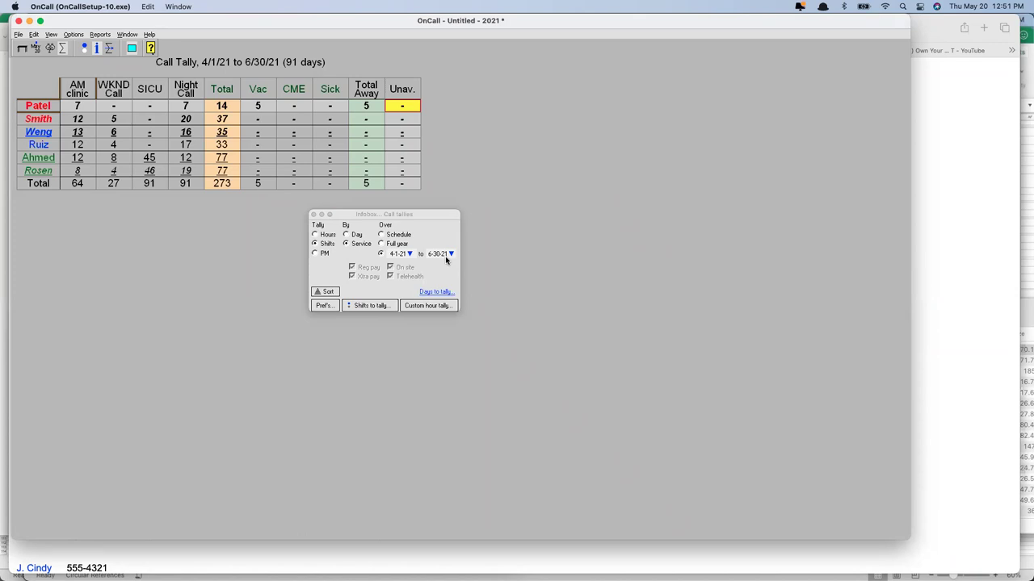
click(451, 254)
click(451, 256)
click(51, 108)
click(224, 107)
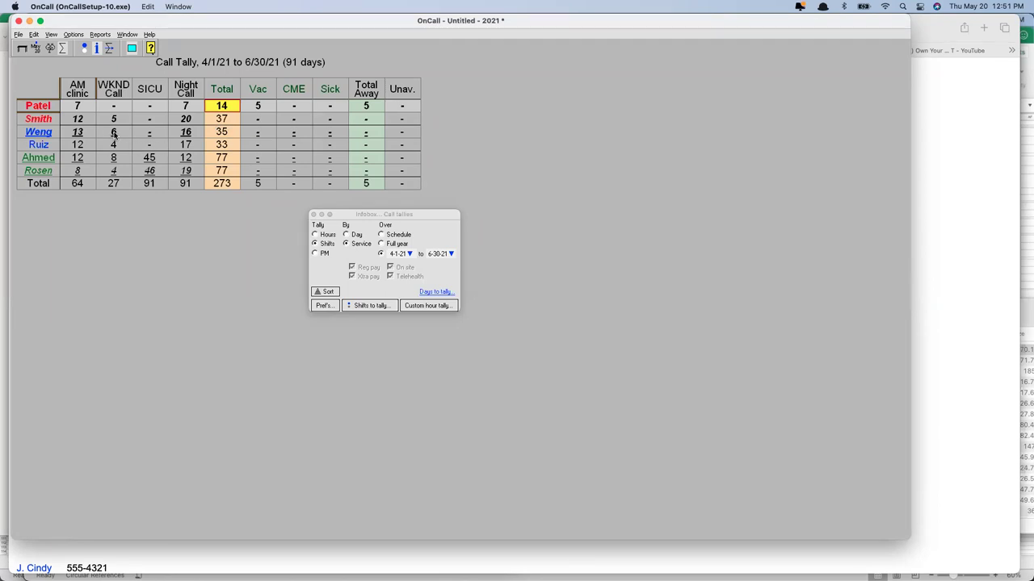
Move one May 8–9 WKND Call shift to the doctor with only 4 weekend calls
drag(115, 135, 117, 144)
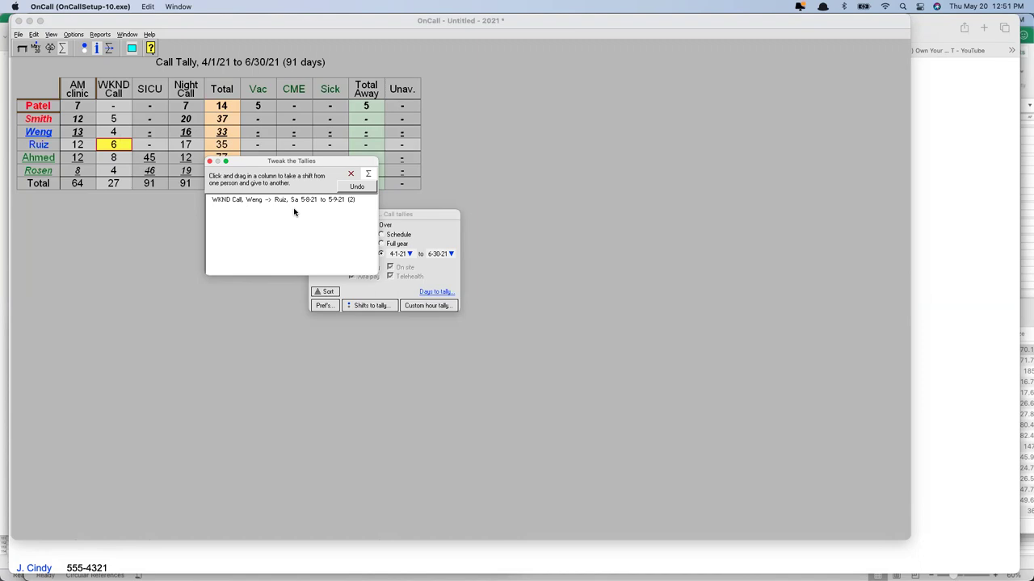
click(210, 162)
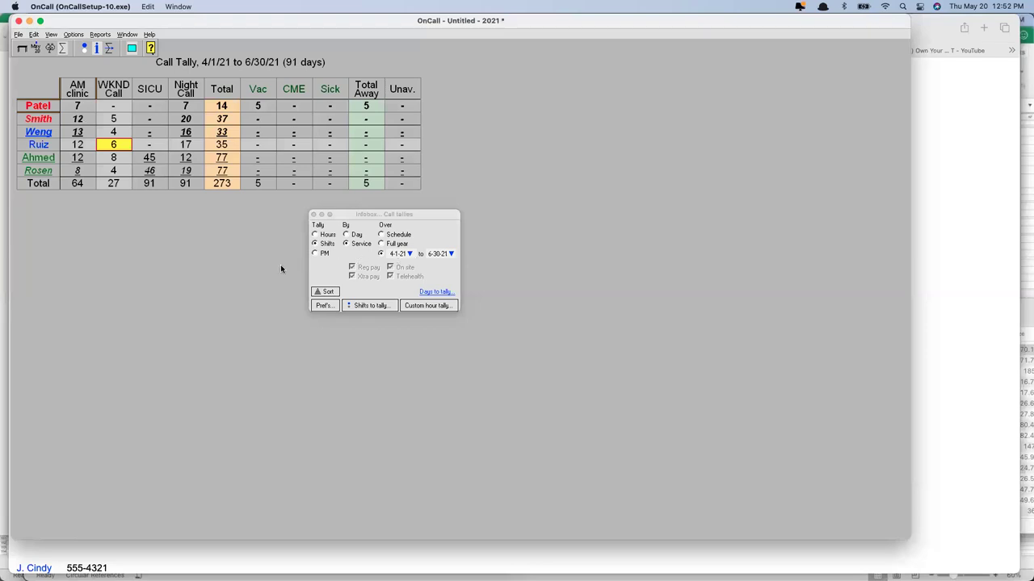
Shift the displayed period to start one day earlier, then reset it to May 1–31
click(36, 48)
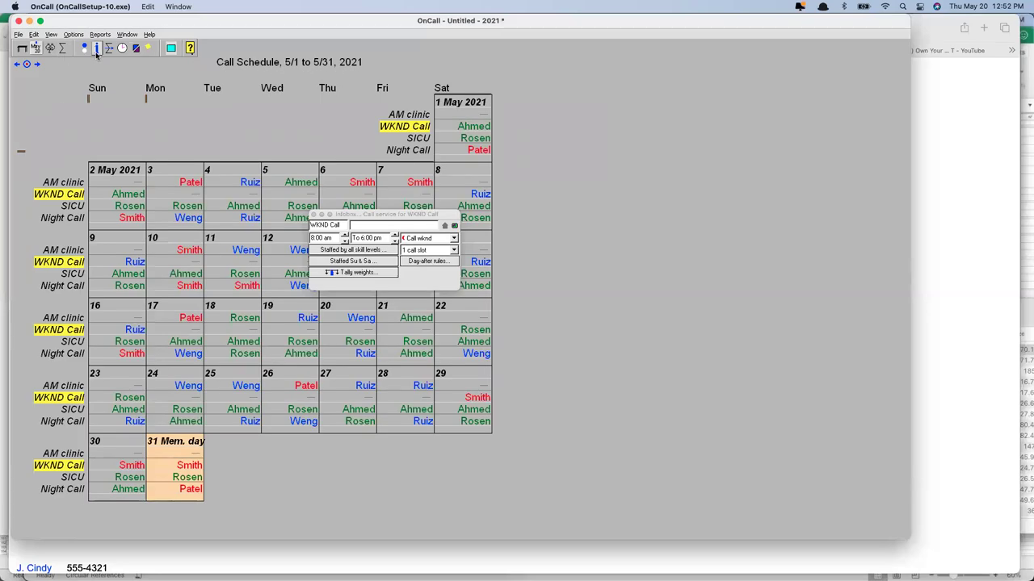
click(97, 49)
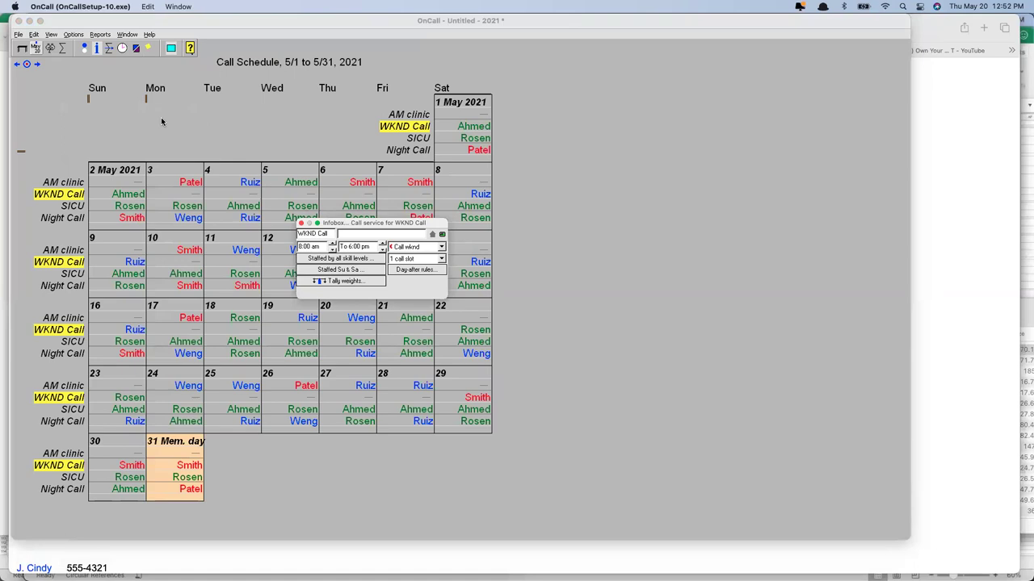
click(110, 48)
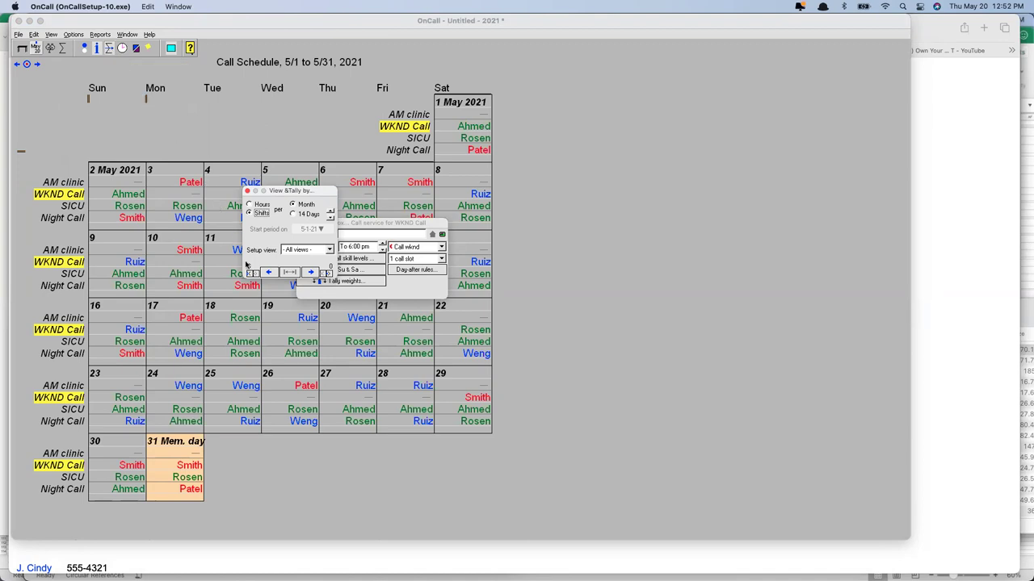
click(250, 273)
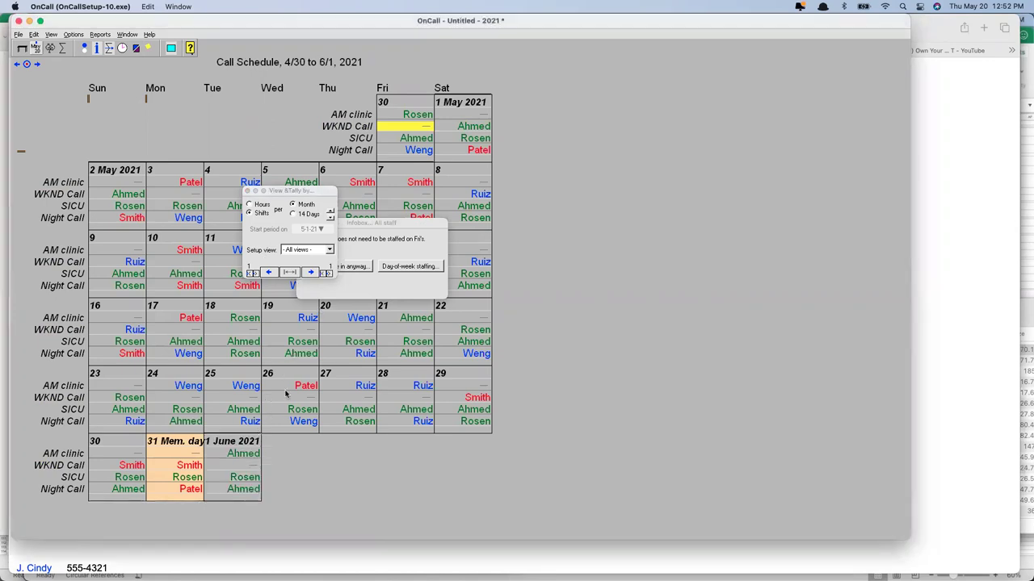
click(324, 275)
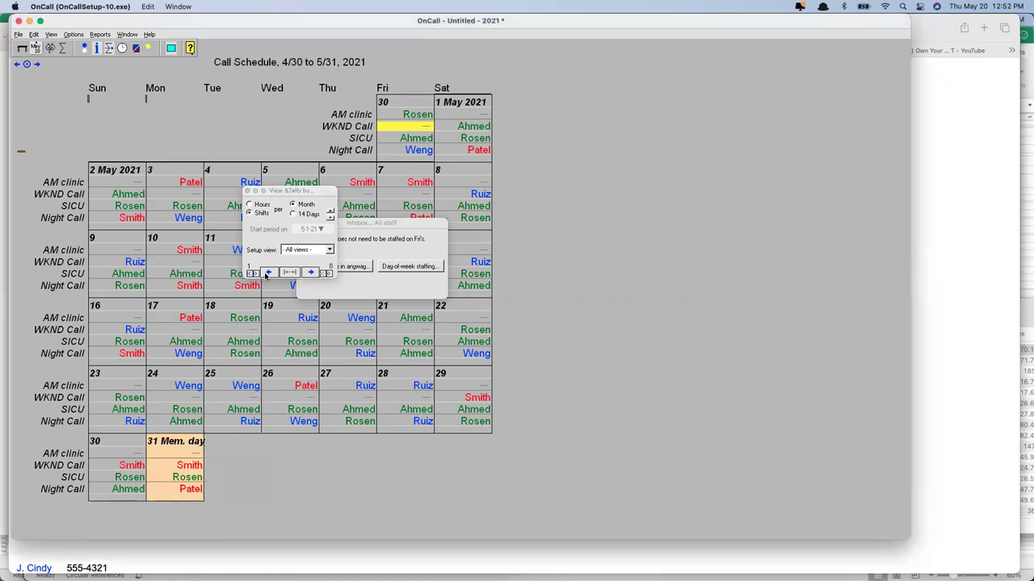
click(256, 274)
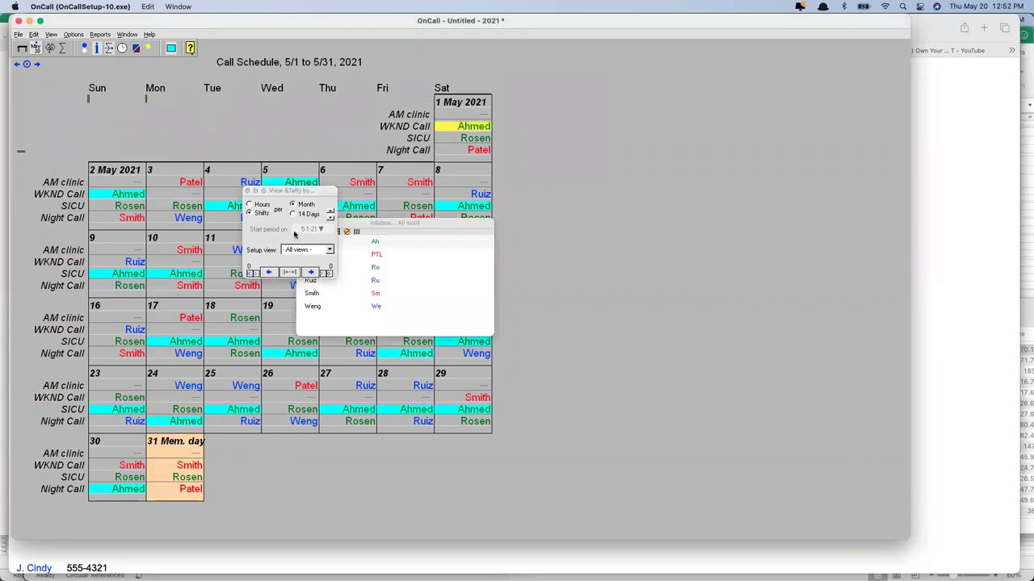
View the schedule in 14-day periods, then switch back to the whole month
click(303, 216)
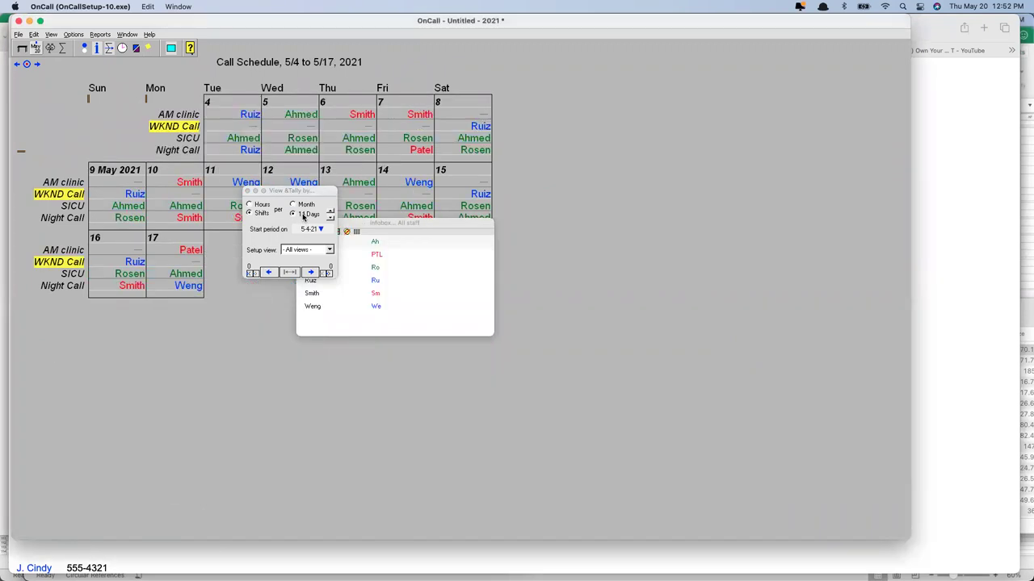
click(296, 206)
click(295, 207)
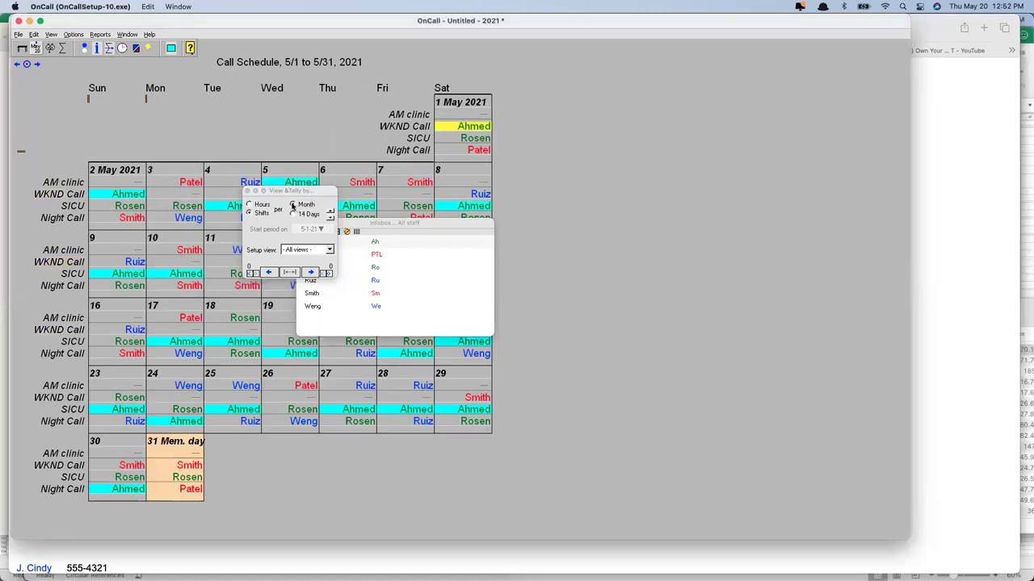
click(248, 192)
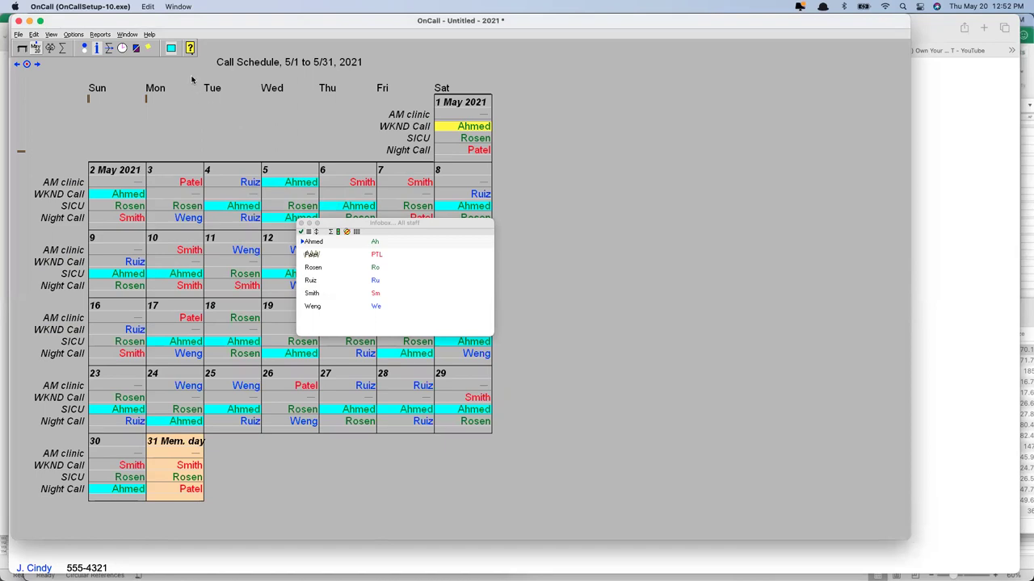
Turn off staff highlighting, move the staff list aside, and pull up May 3 AM clinic times
click(172, 50)
drag(355, 224, 629, 169)
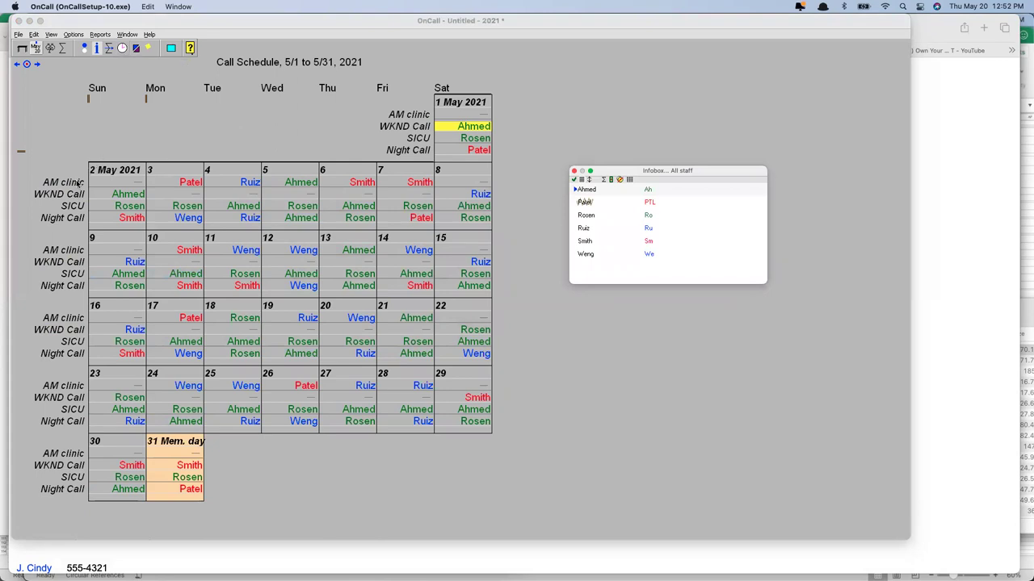
click(177, 186)
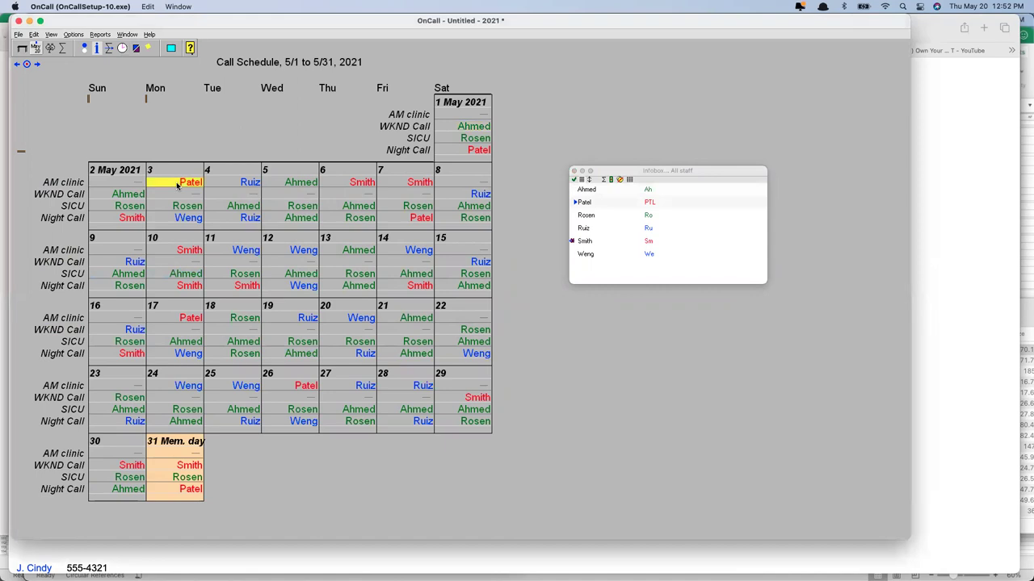
click(123, 49)
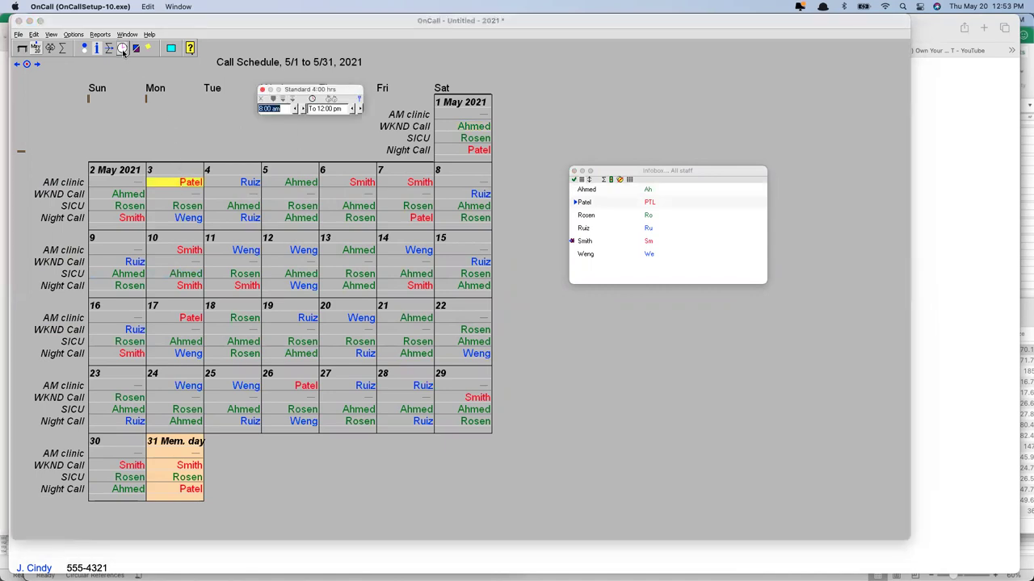
End the AM clinic at 11:45 am and apply those hours to every Monday
click(351, 112)
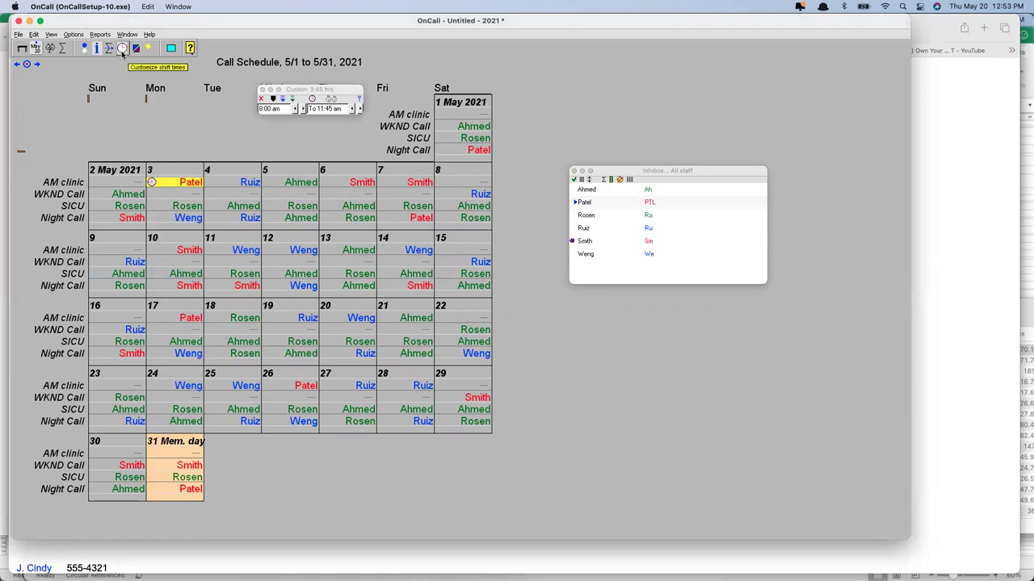
mouse_move(151, 182)
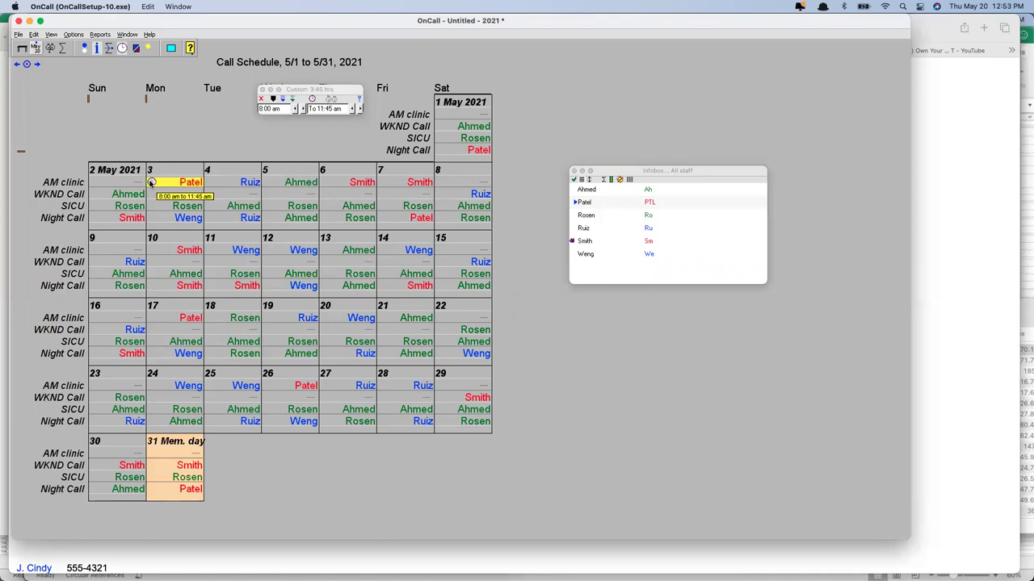
click(282, 101)
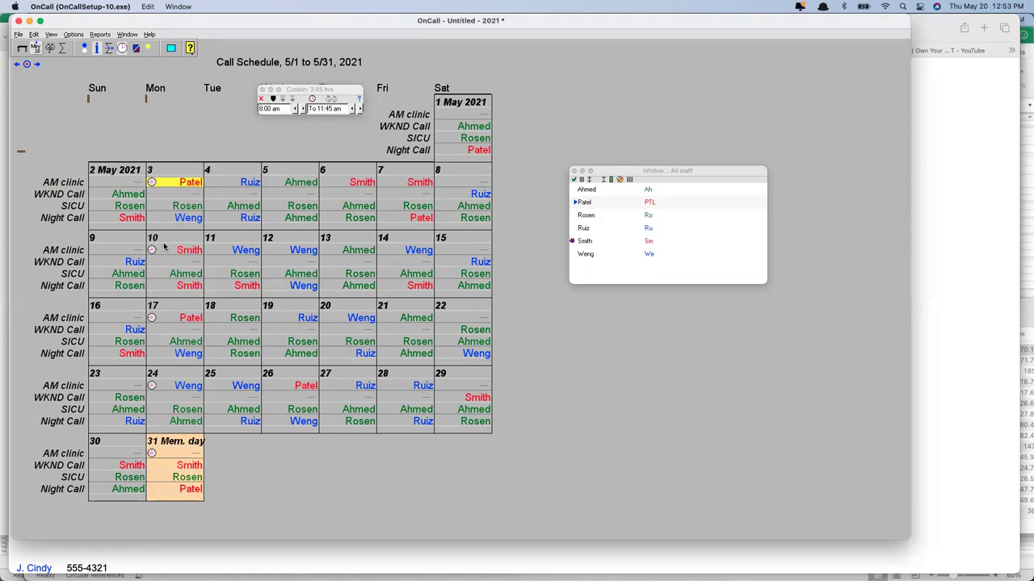
click(262, 89)
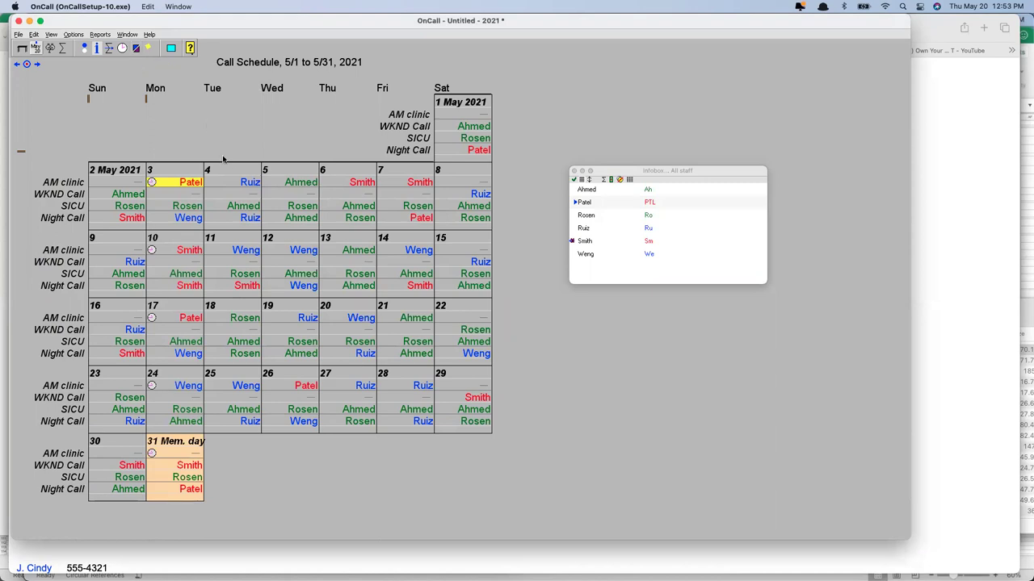
click(240, 183)
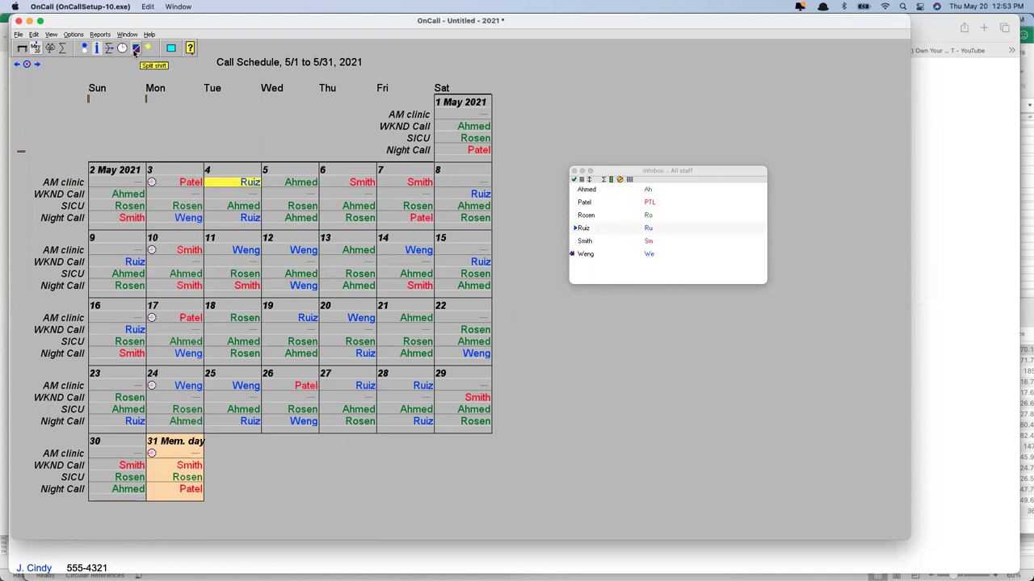
Split Tuesday's AM clinic so a second doctor covers 10:00 am to 12:00 pm
click(137, 50)
click(227, 102)
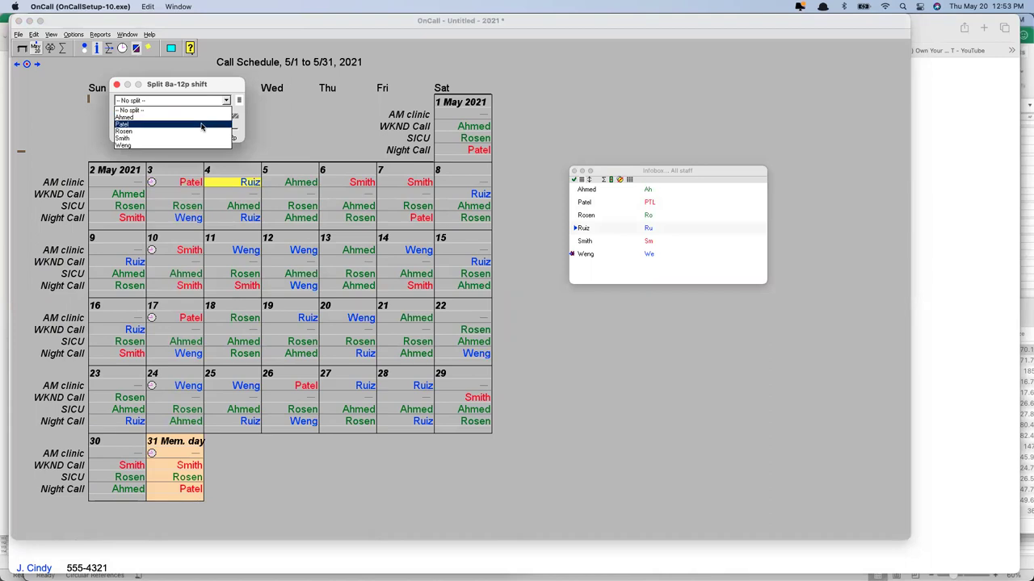
click(201, 127)
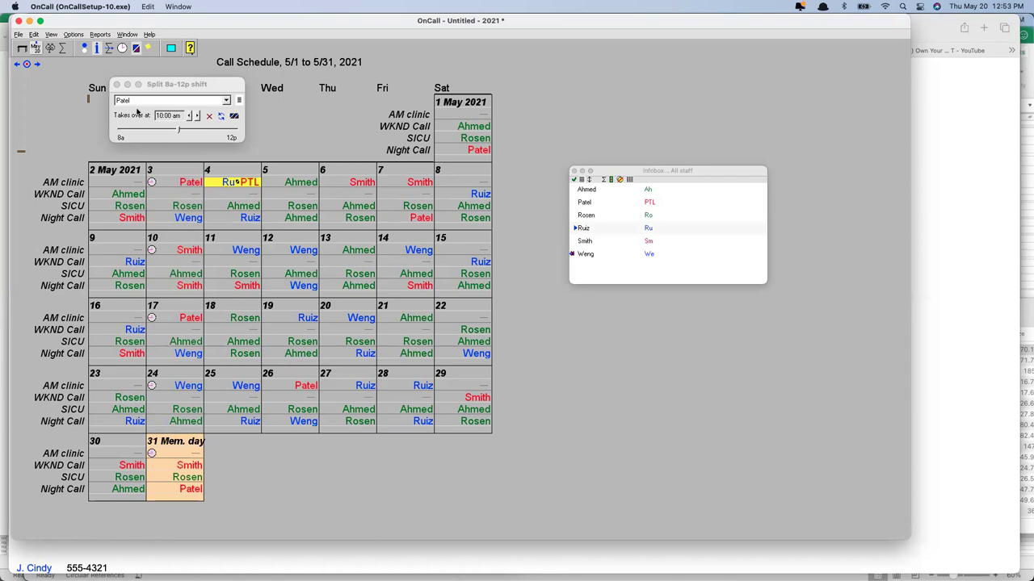
click(117, 85)
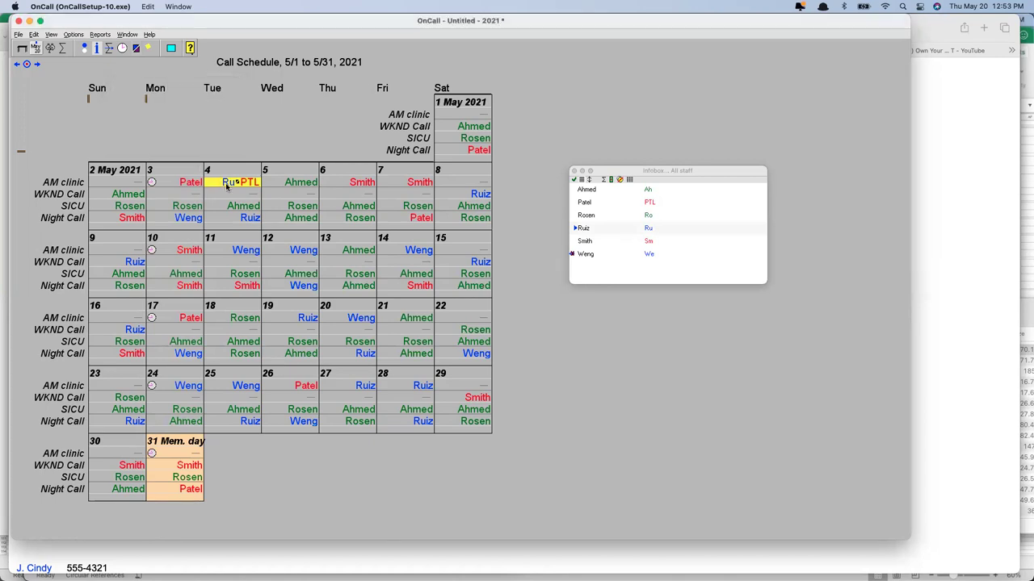
mouse_move(238, 184)
Post a blue 'Soccer at 2pm' note on the Wednesday 5 May AM clinic shift
click(294, 184)
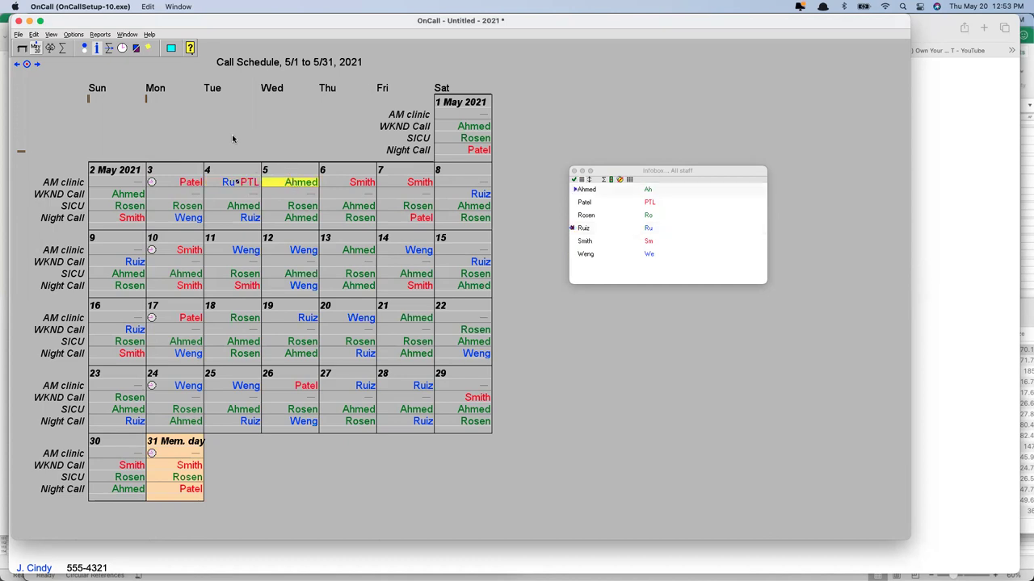
click(149, 51)
drag(410, 147, 389, 106)
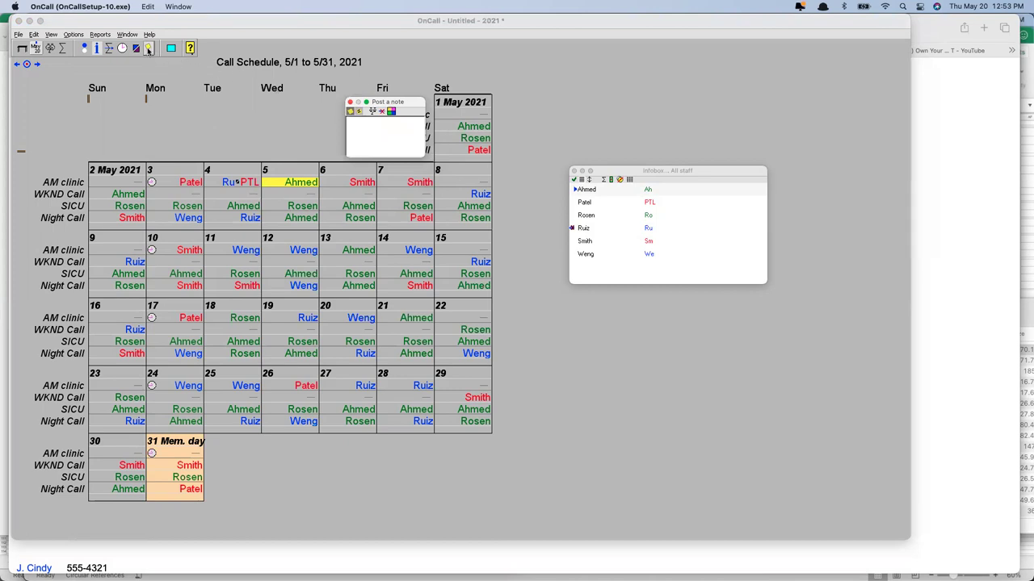
click(386, 142)
text(Soccer at 2pm!)
click(393, 112)
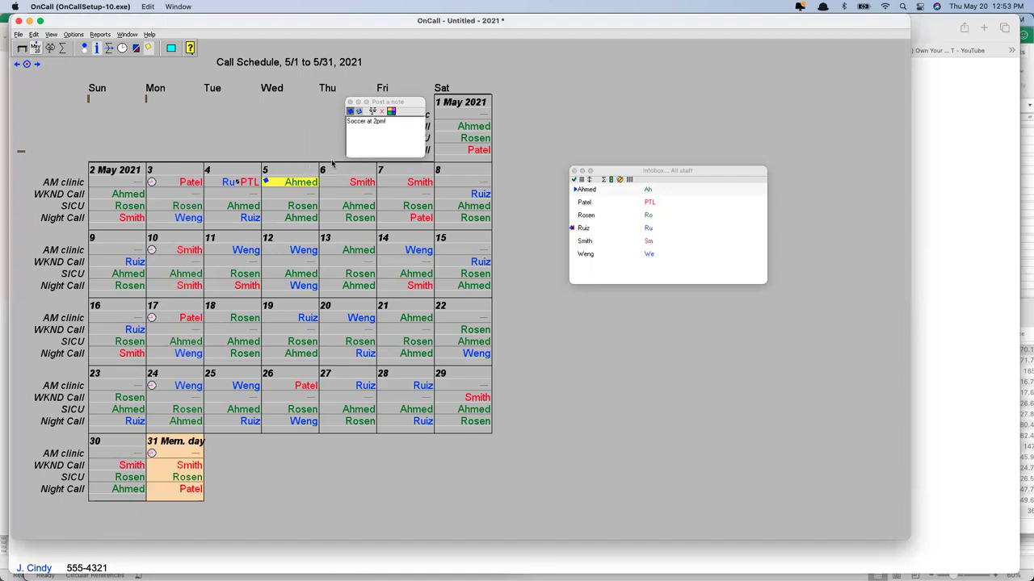
click(350, 103)
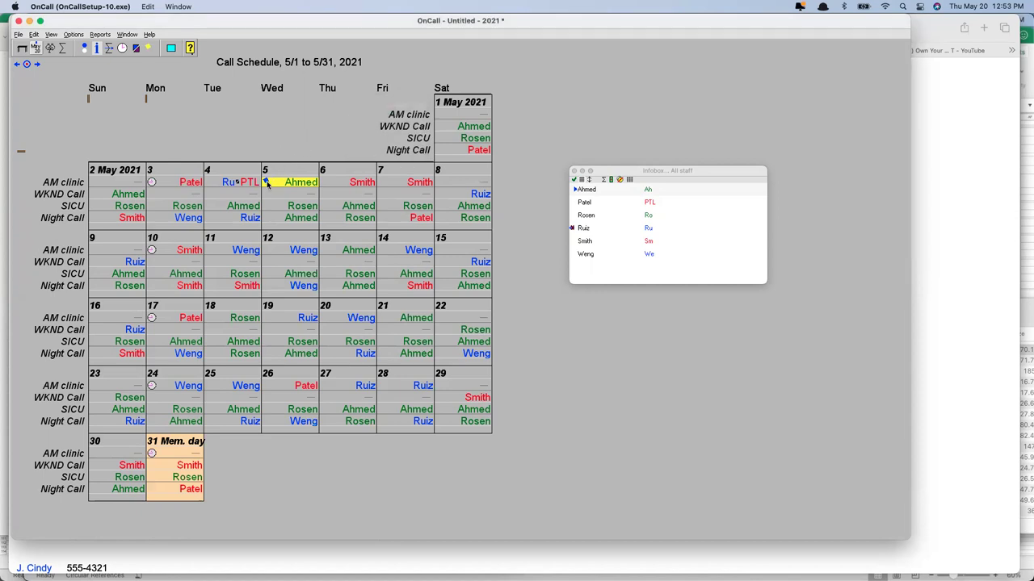
click(283, 154)
mouse_move(267, 184)
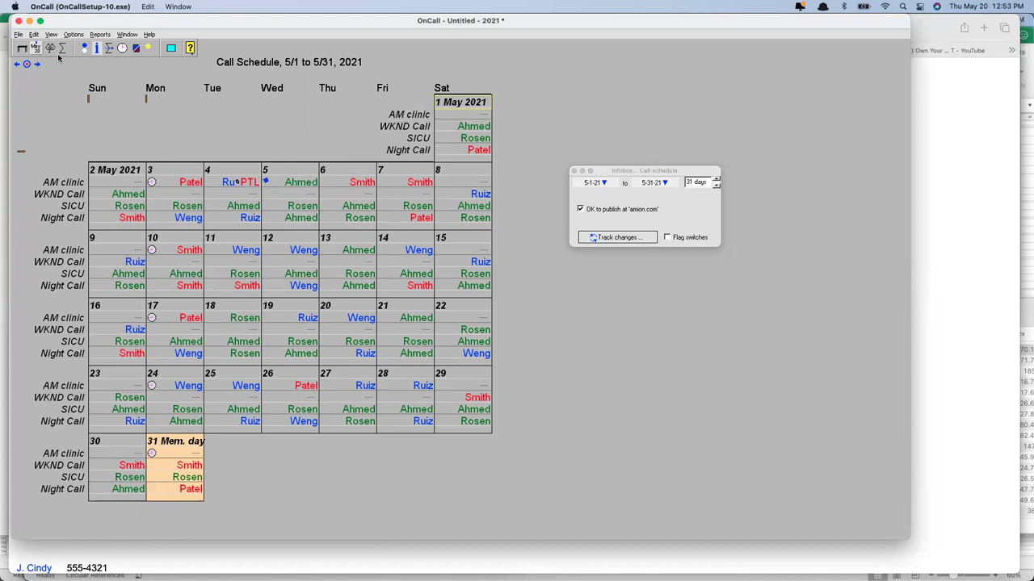
click(19, 36)
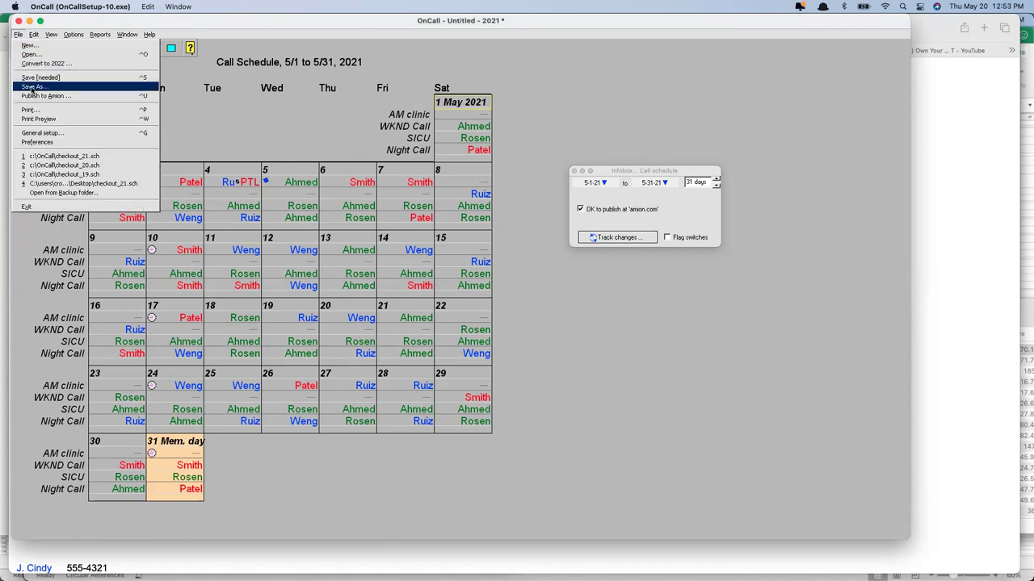
click(46, 121)
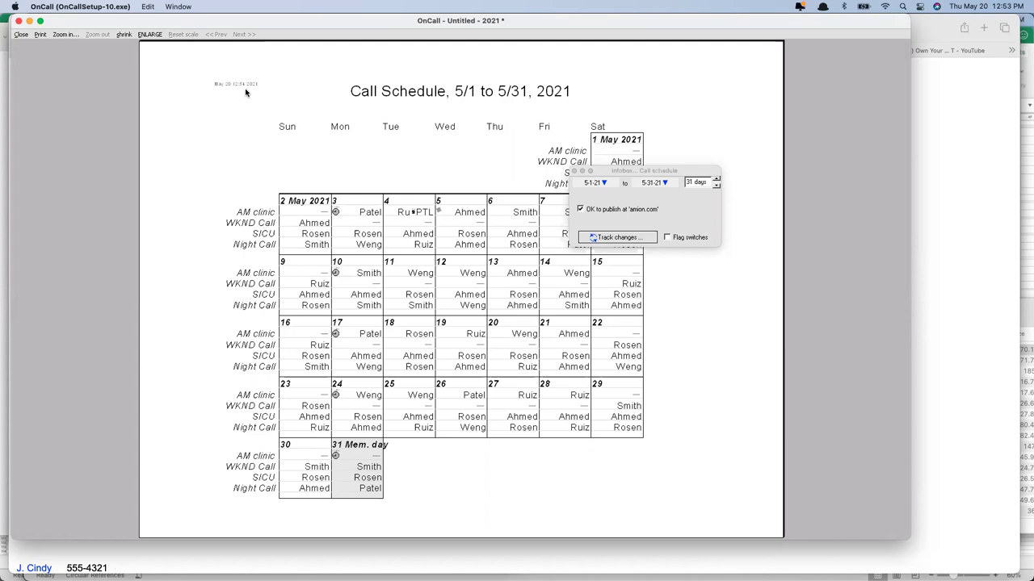
click(21, 35)
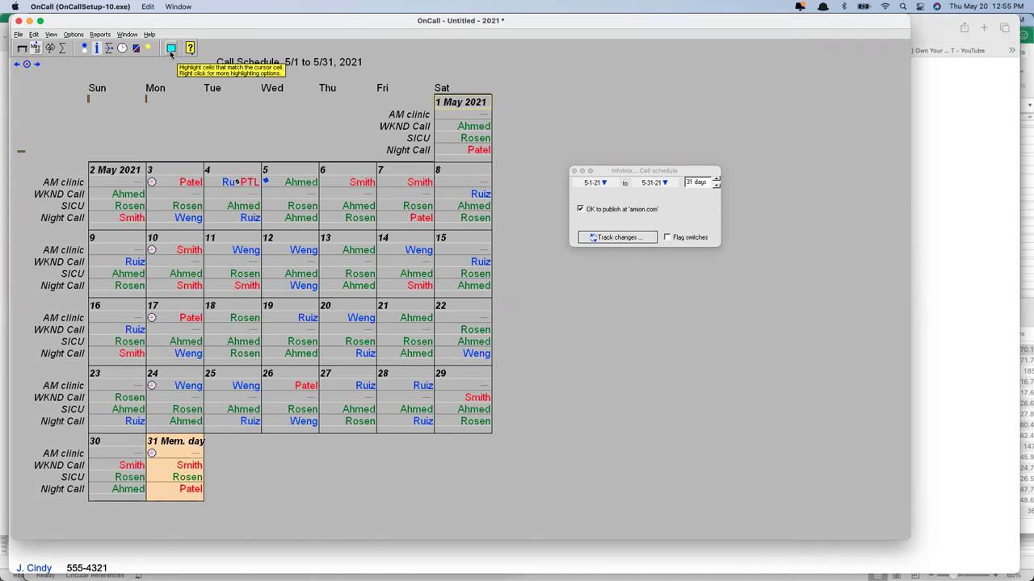
Highlight all shifts of the May 4 SICU doctor, clear the highlighting, and switch to Safari
click(254, 206)
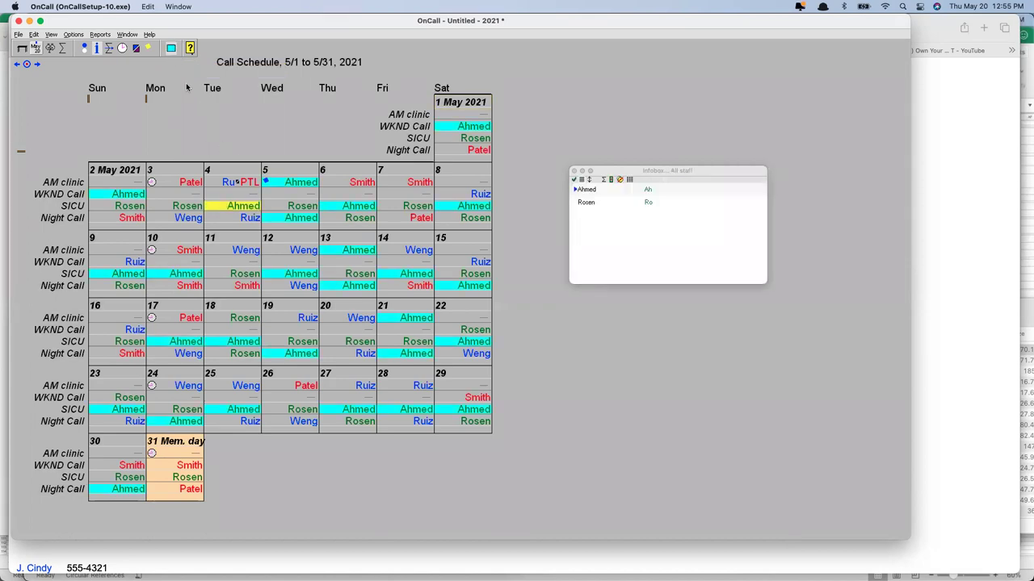
click(170, 48)
click(287, 173)
key(super+Tab)
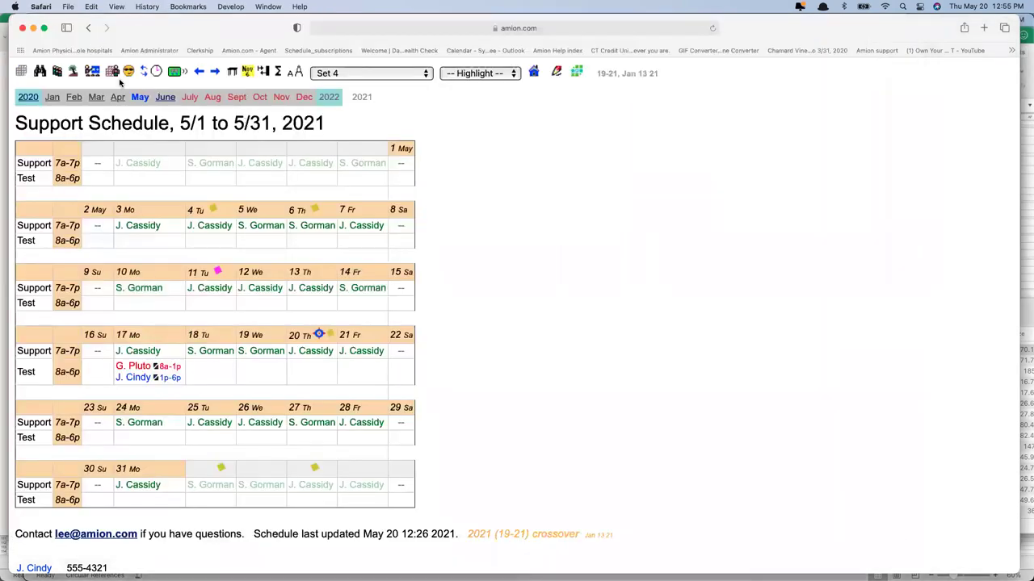
View the Meetings for May 2021 calendar on amion.com, then return to OnCall
click(95, 73)
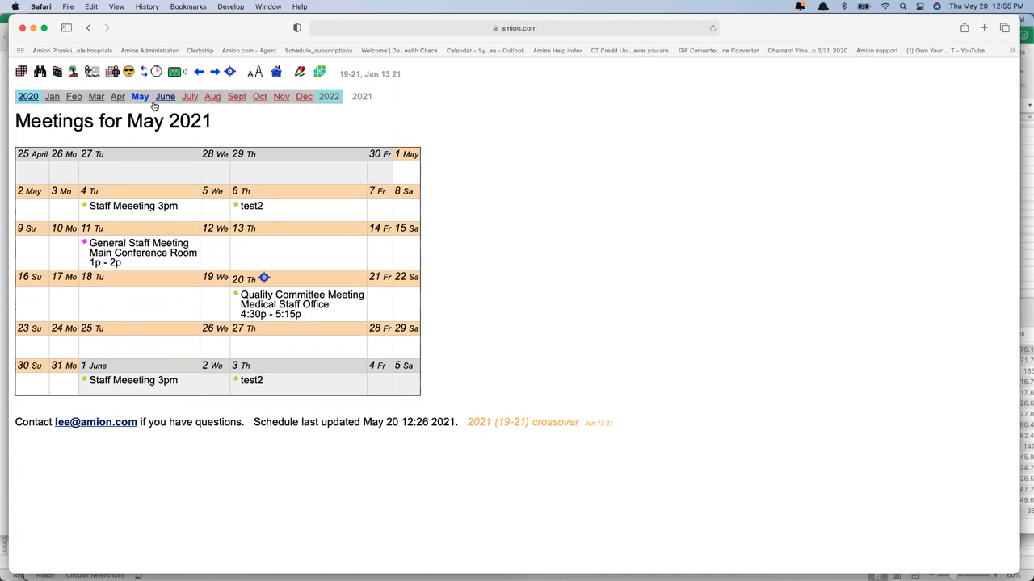
key(super+Tab)
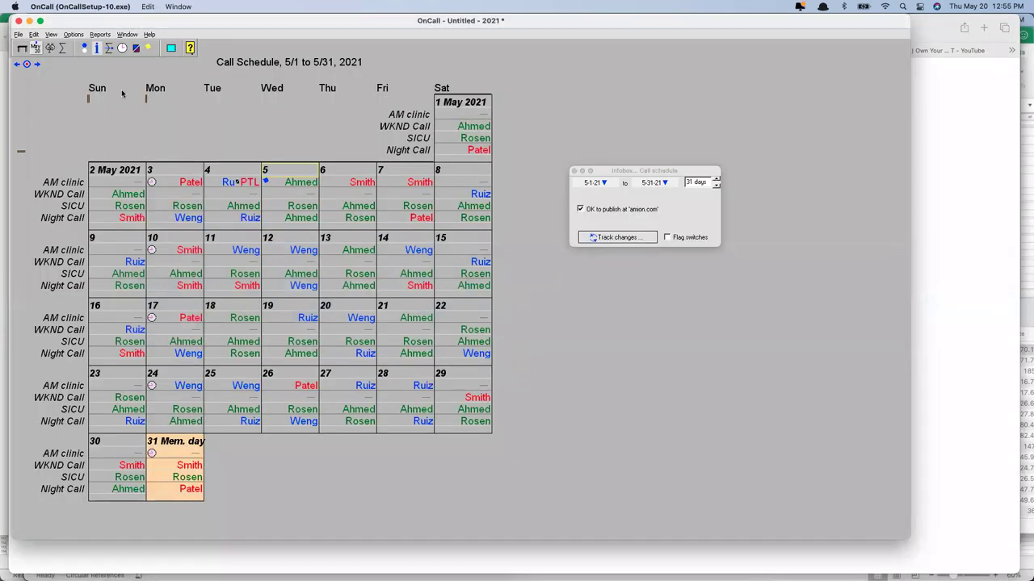
Show the schedule in 7-day periods starting Sunday 25 April 2021
click(109, 50)
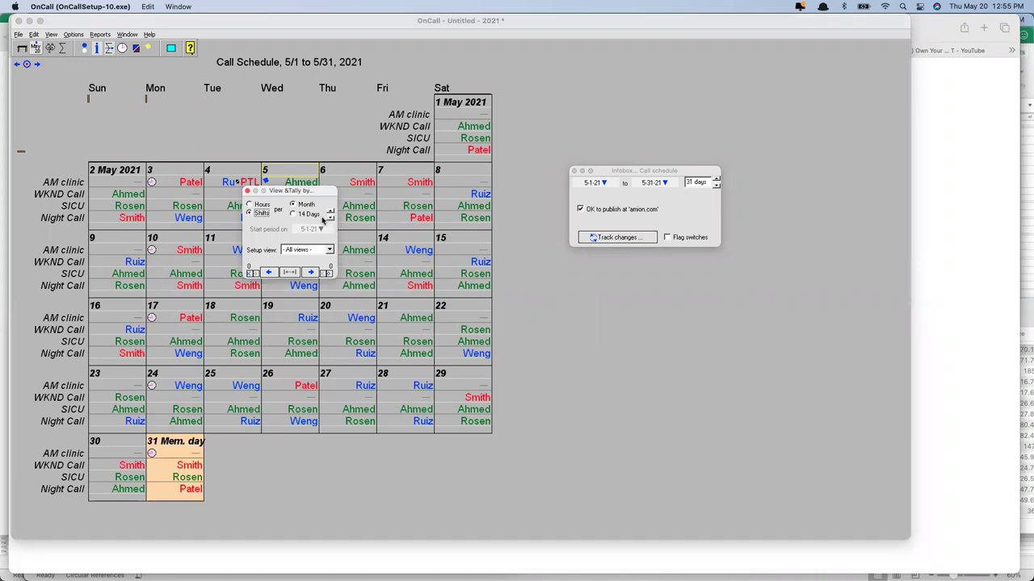
click(311, 215)
click(330, 219)
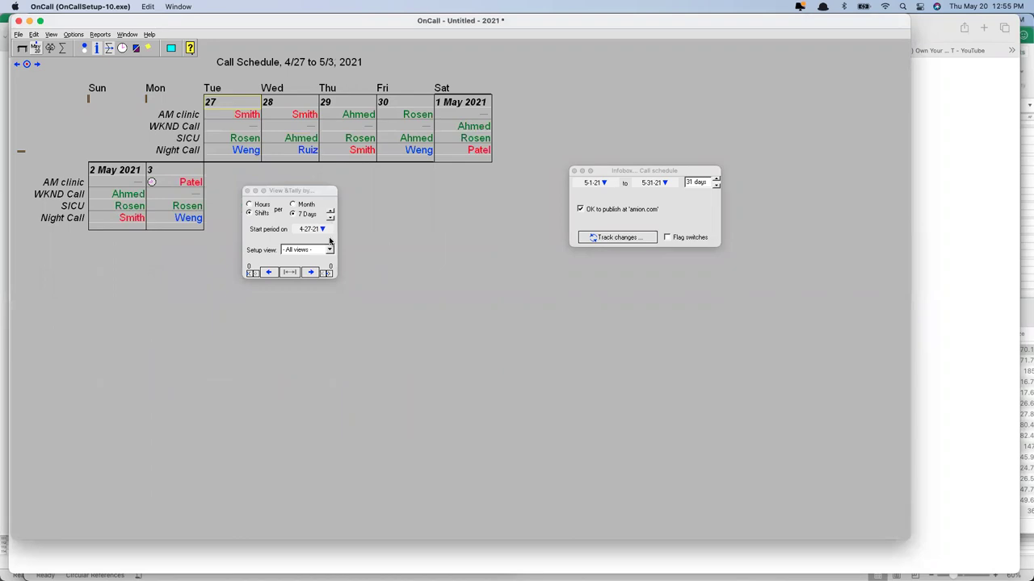
click(322, 230)
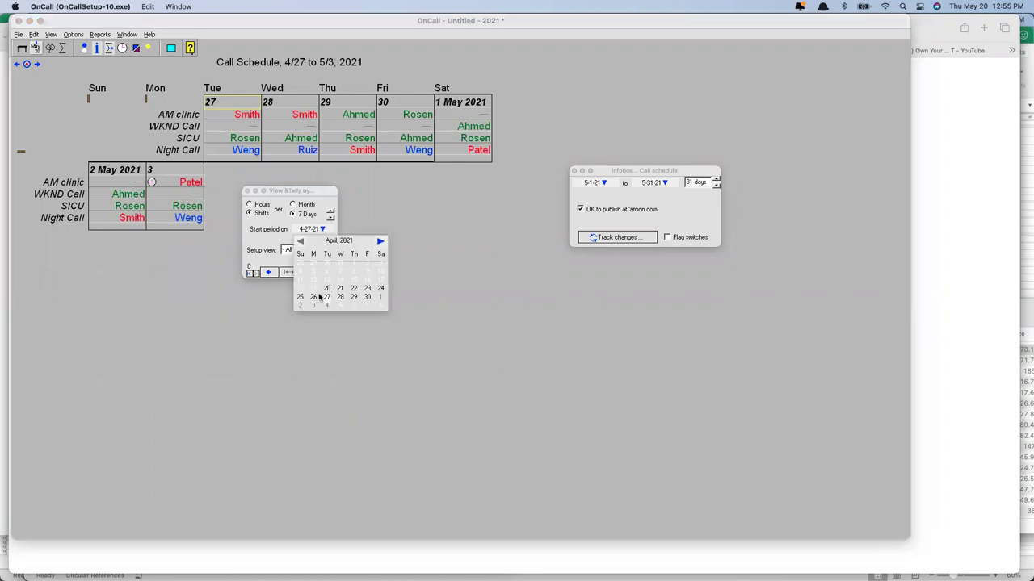
click(314, 298)
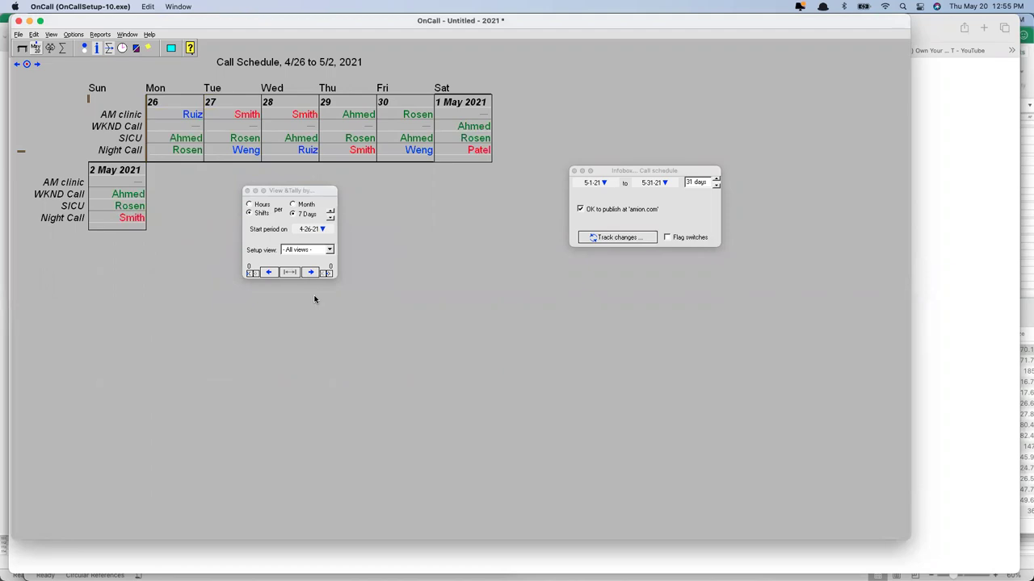
click(323, 230)
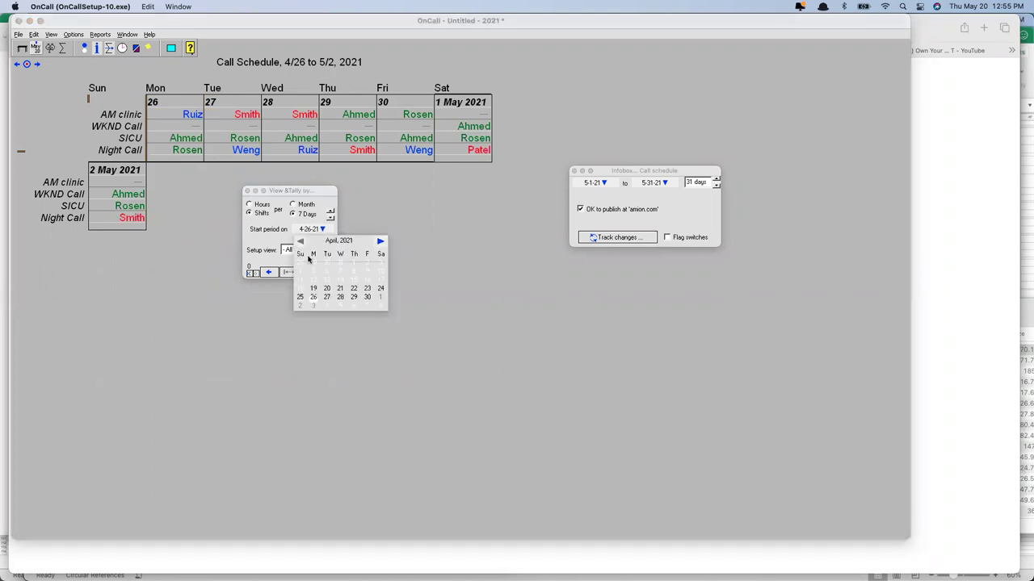
click(300, 298)
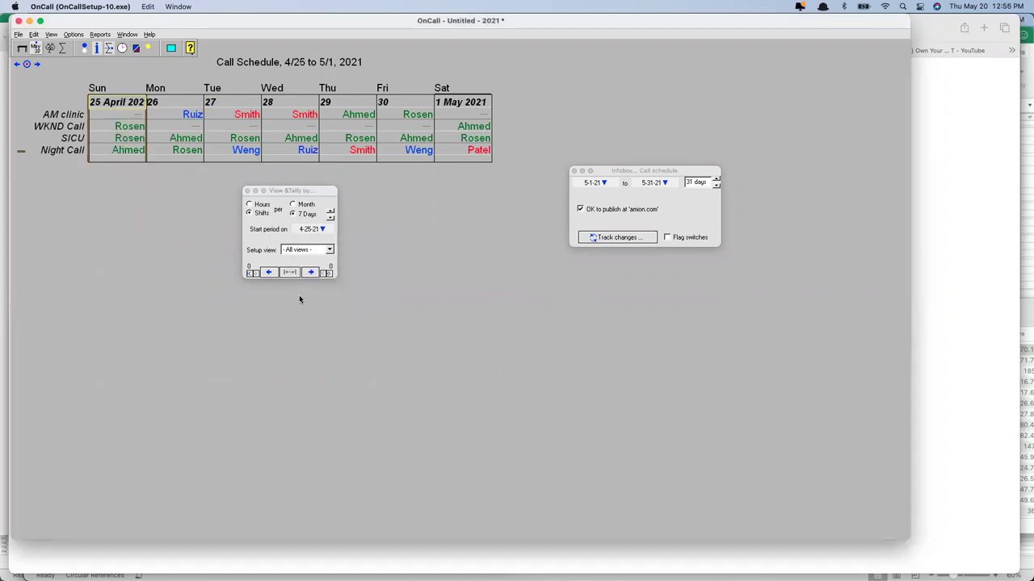
Widen the day columns and make the schedule rows taller
click(247, 190)
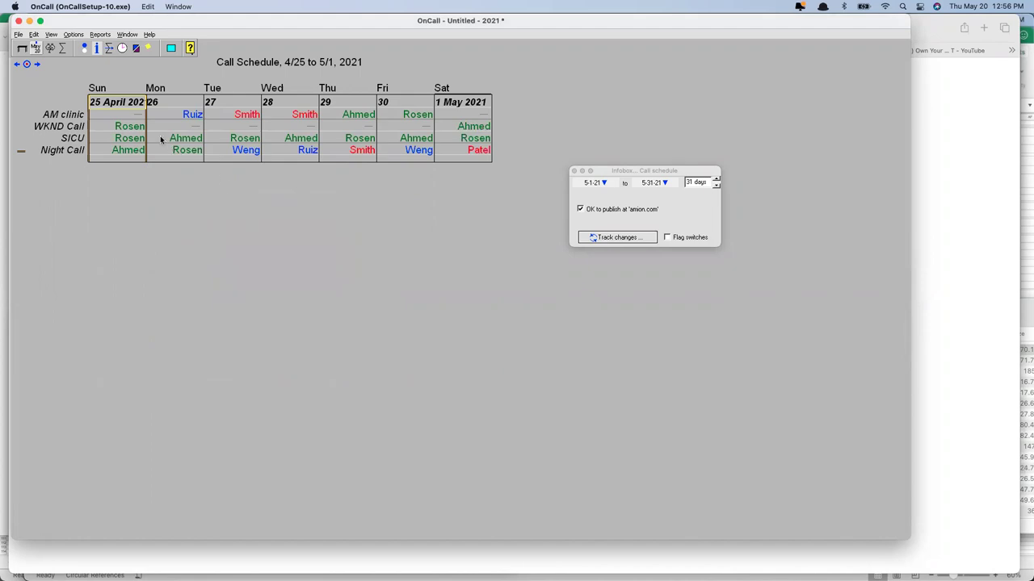
drag(147, 126, 165, 126)
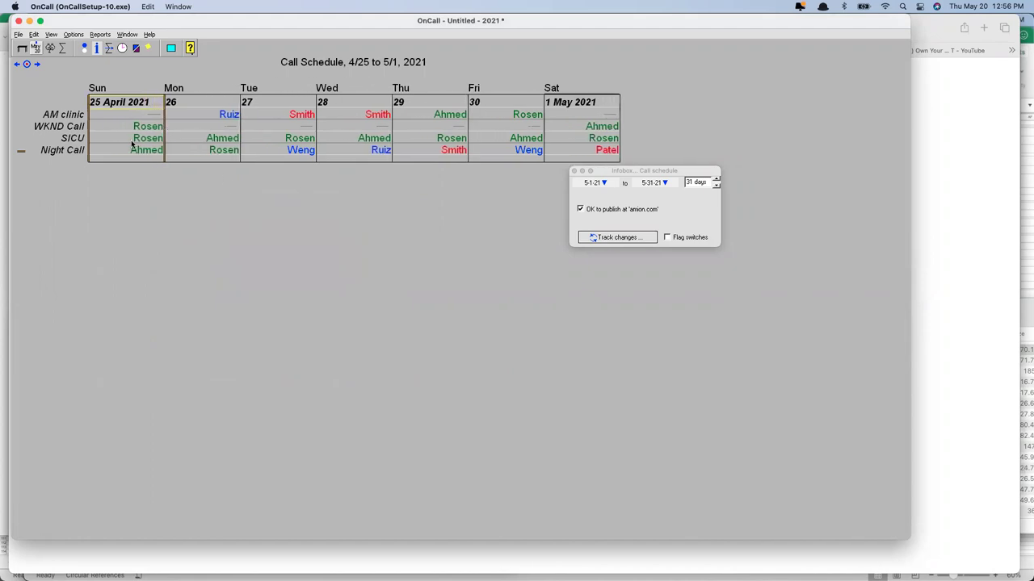
drag(22, 155, 23, 191)
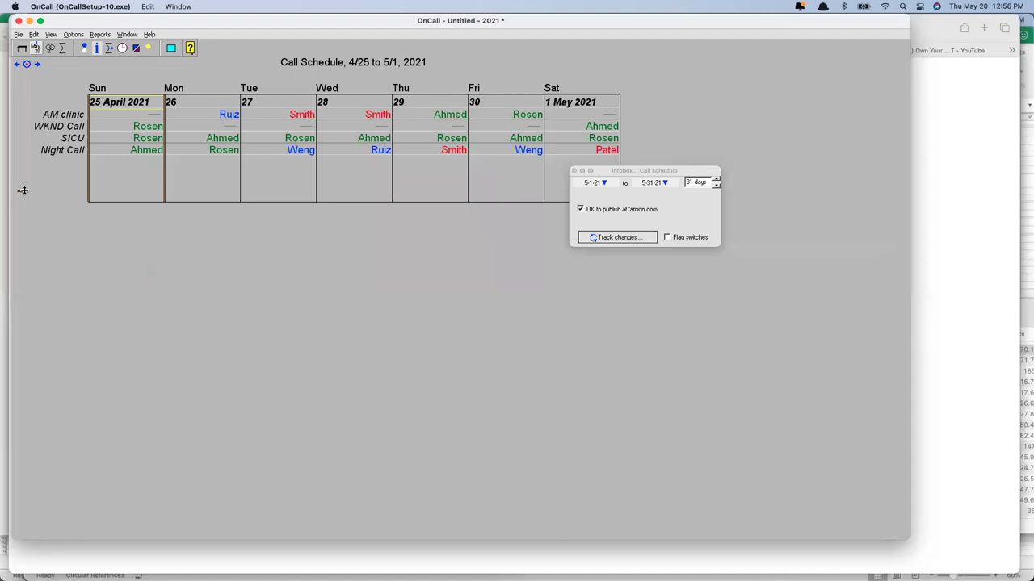
Set the schedule font size to 33
click(135, 36)
click(141, 102)
text(33)
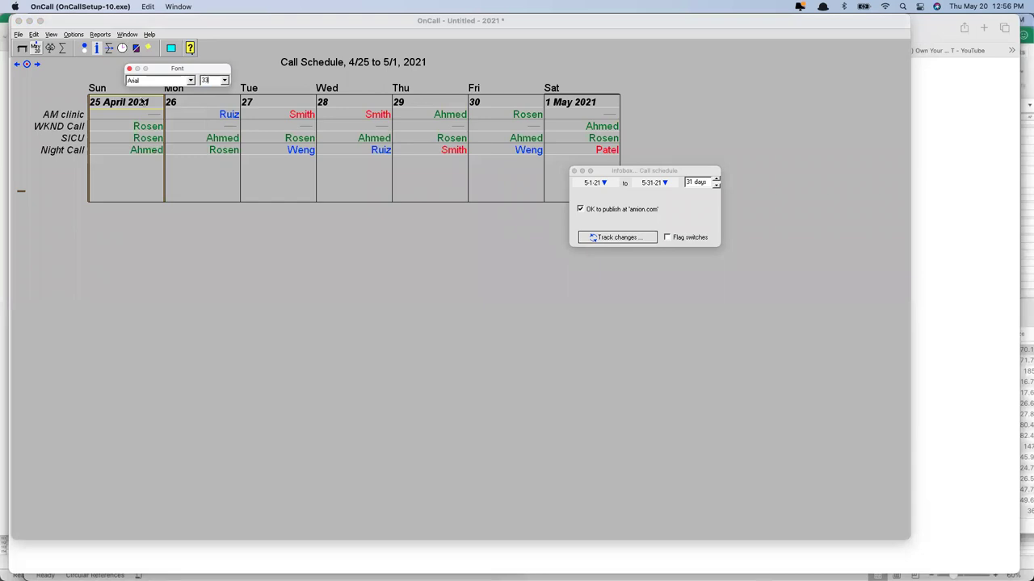
key(Return)
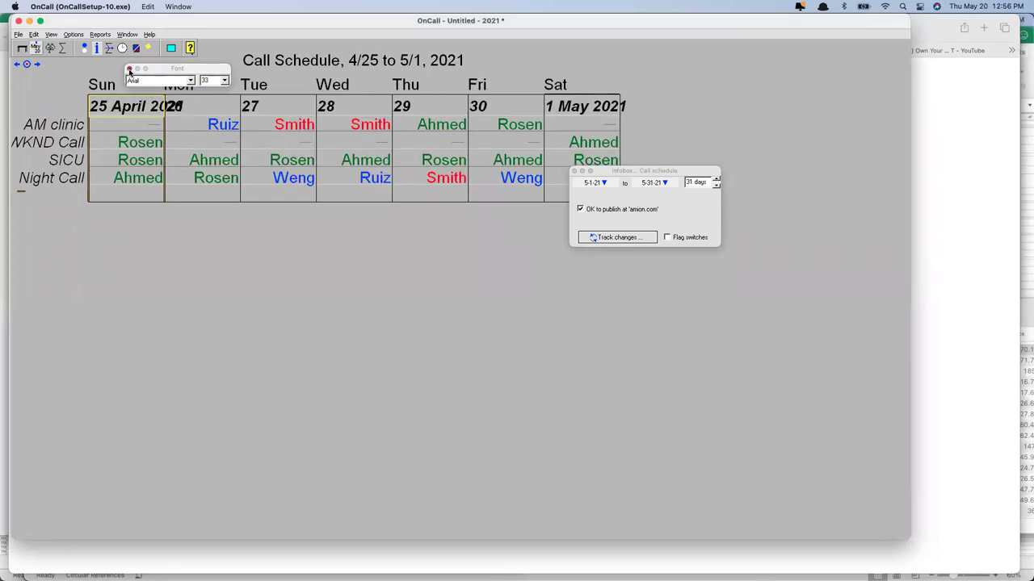
click(129, 69)
Widen the day columns and row-label column, and make the week row taller
drag(164, 123, 192, 124)
drag(23, 191, 22, 225)
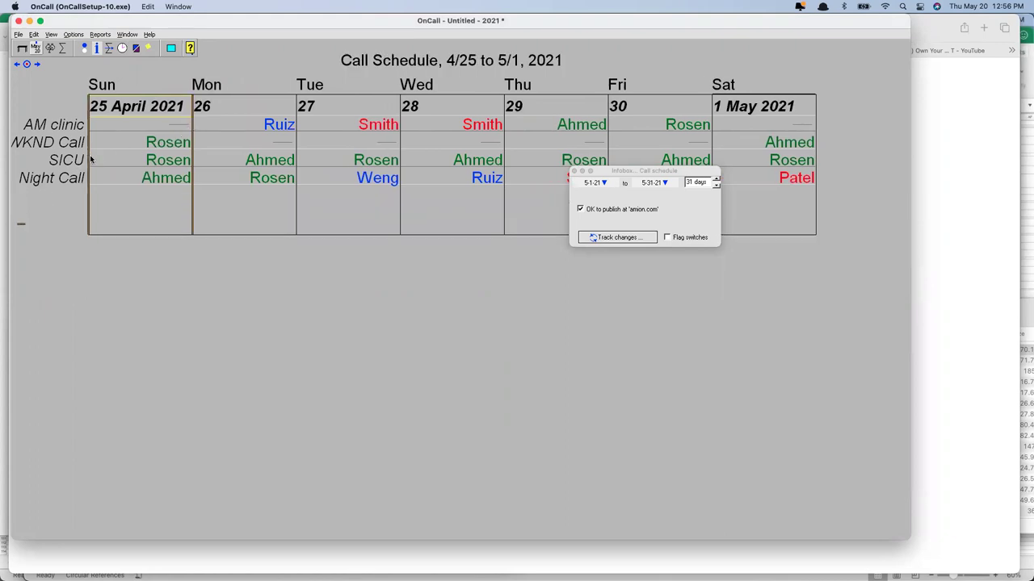
drag(87, 157, 110, 157)
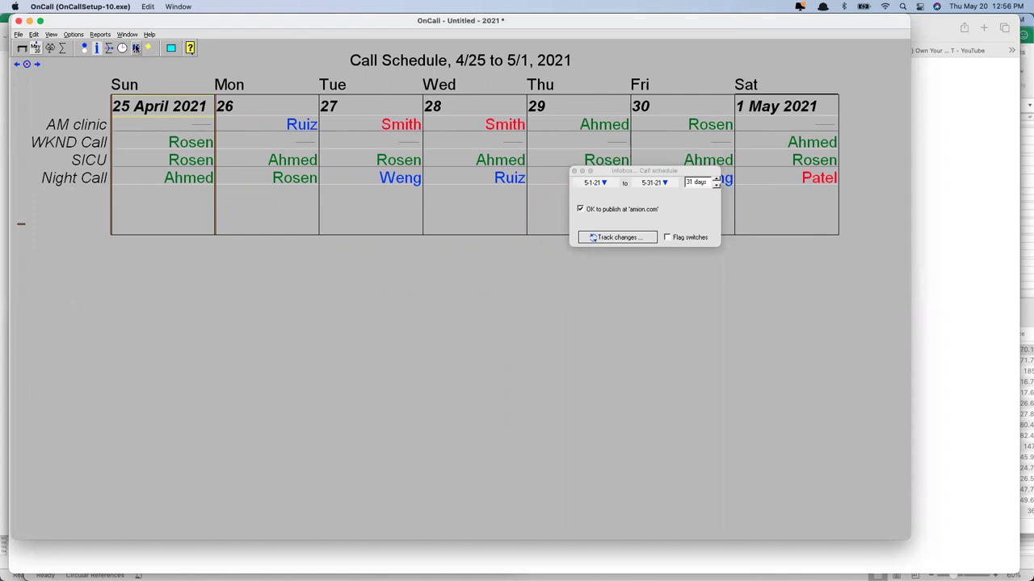
Reduce the schedule font size to 22
click(128, 35)
click(138, 102)
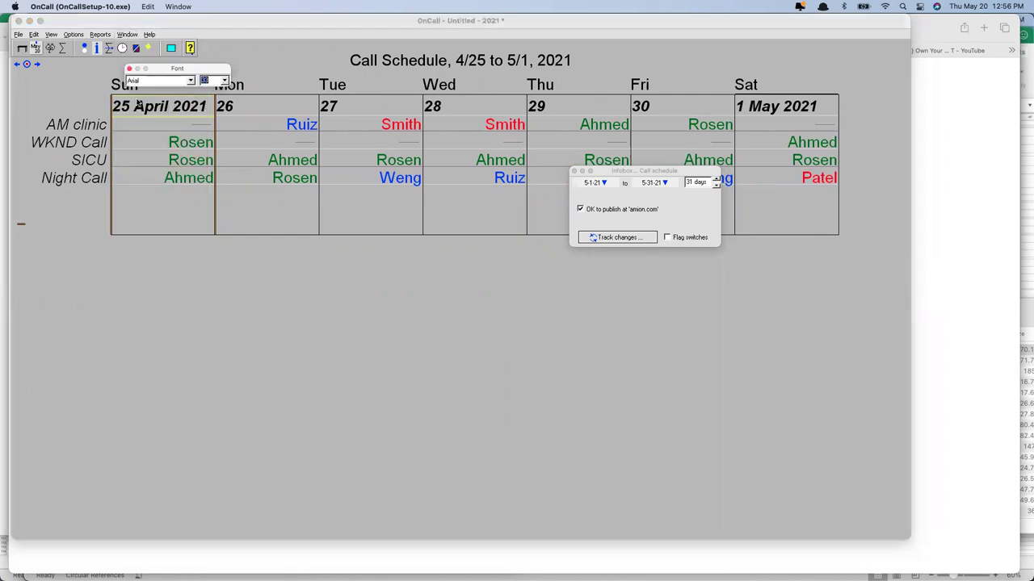
text(22)
key(Return)
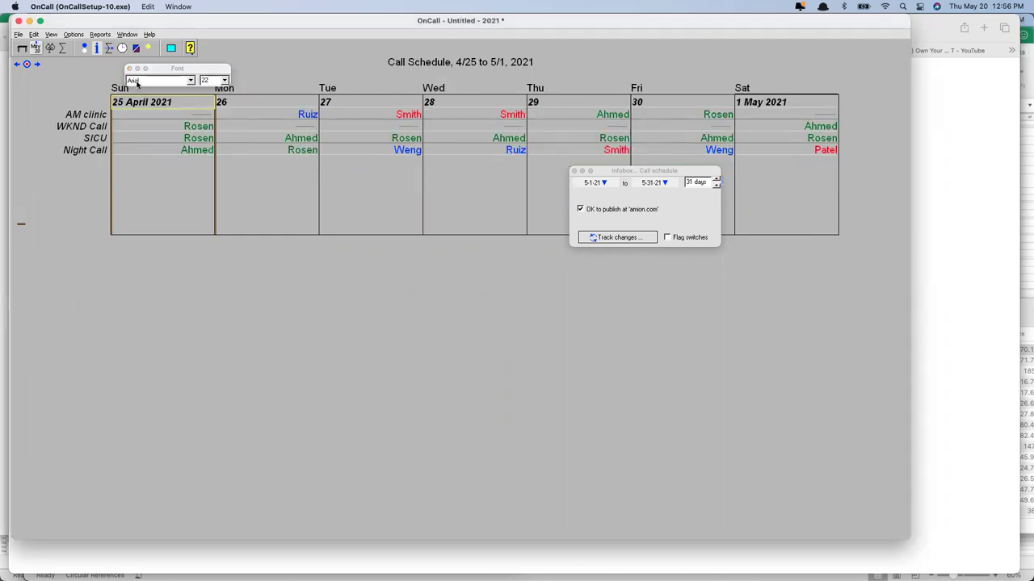
click(128, 69)
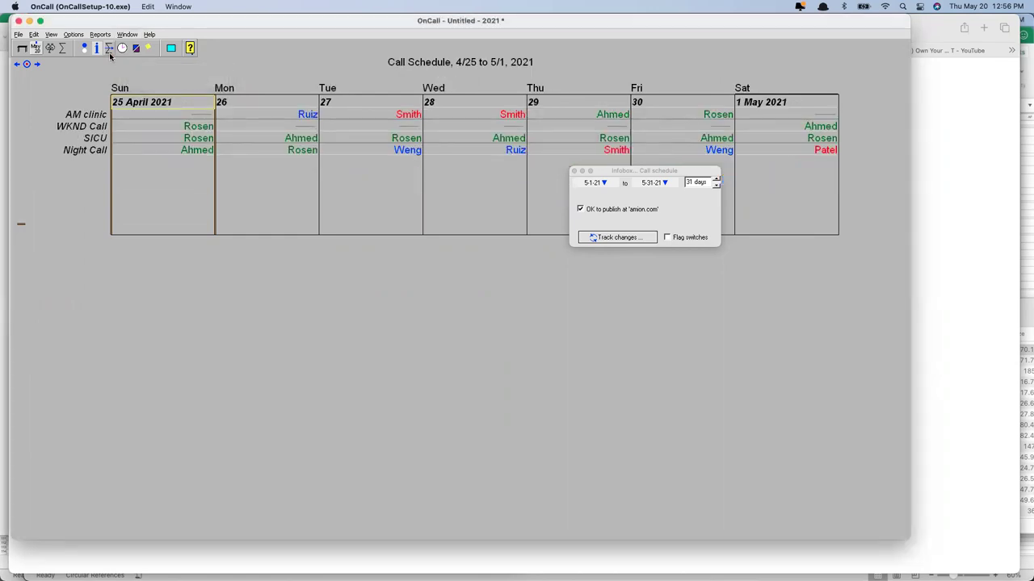
Switch the View & Tally period back to the whole month
click(110, 54)
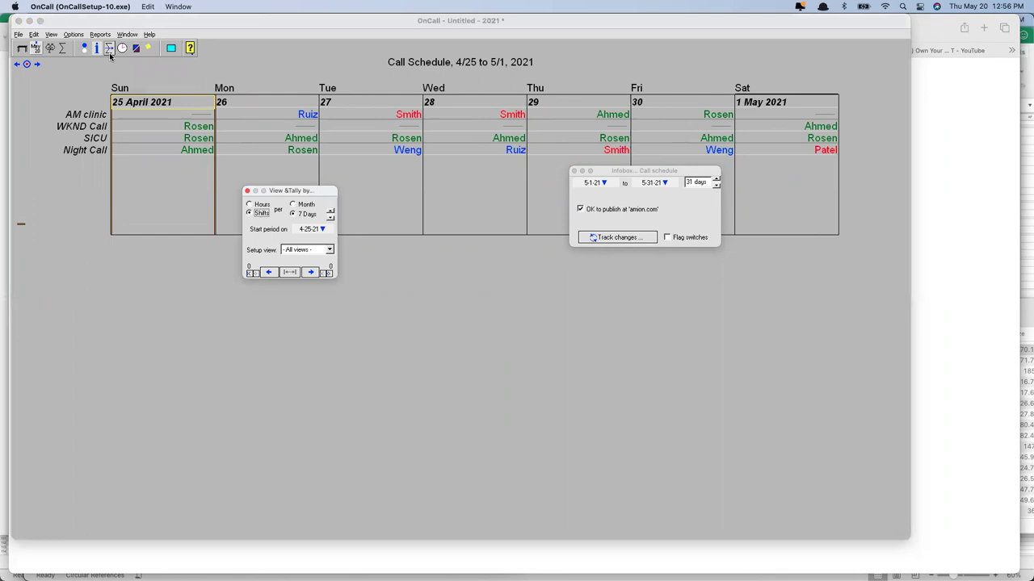
click(294, 205)
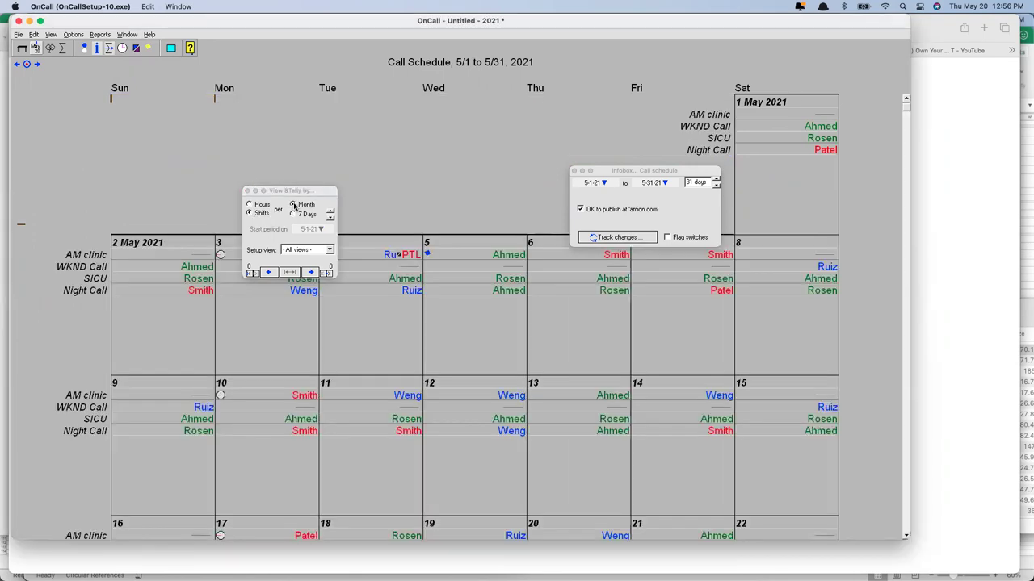
click(248, 192)
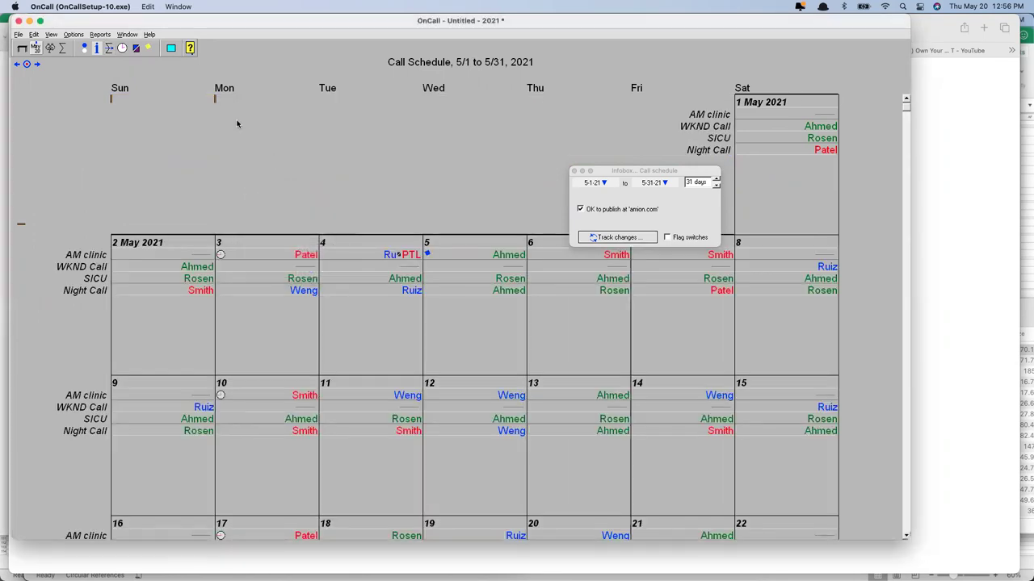
Narrow the day columns, shorten the week rows, and move the Infobox off the Saturday cells
drag(214, 99, 199, 101)
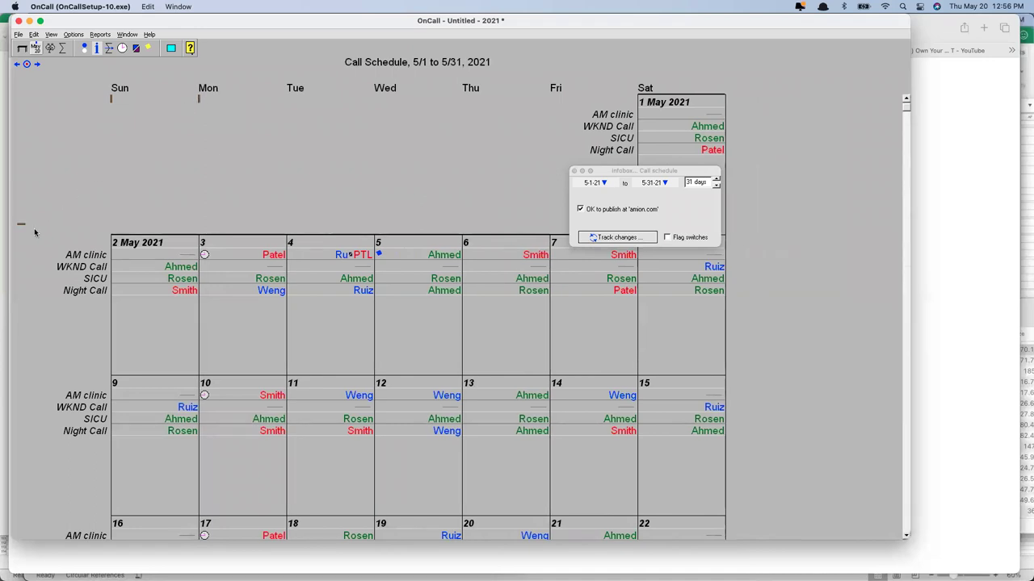
drag(21, 225, 38, 165)
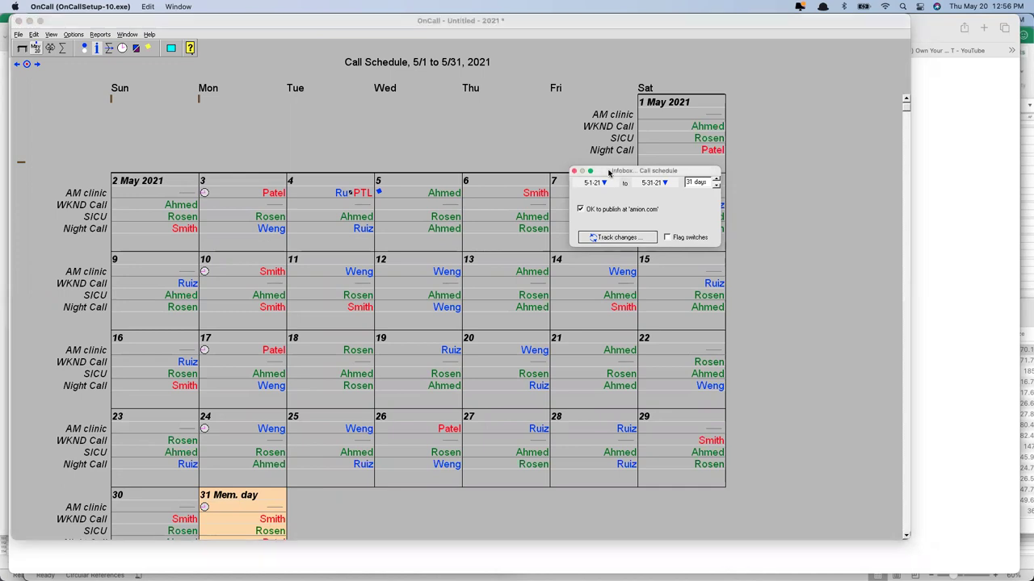
drag(613, 172, 323, 105)
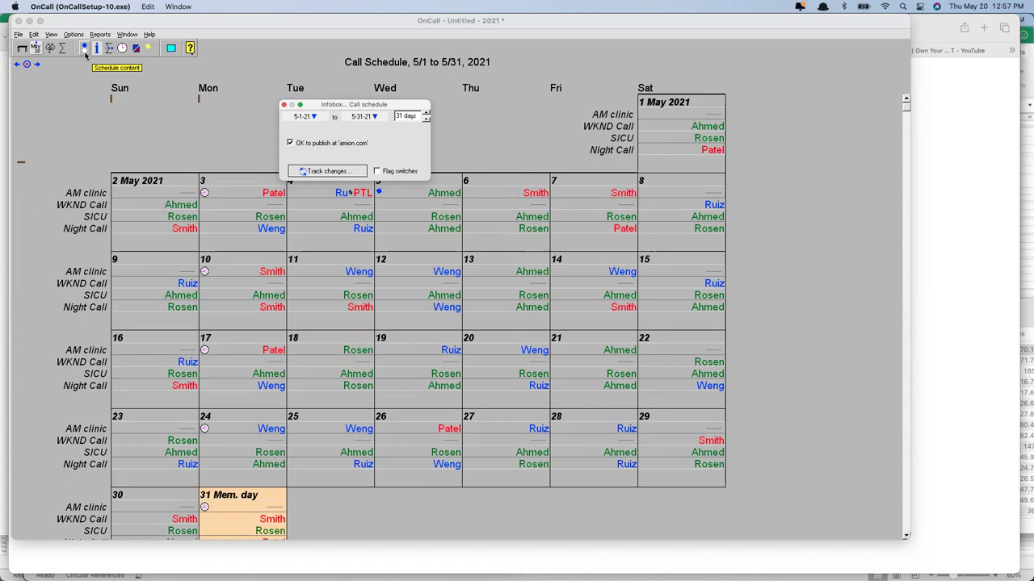
click(85, 54)
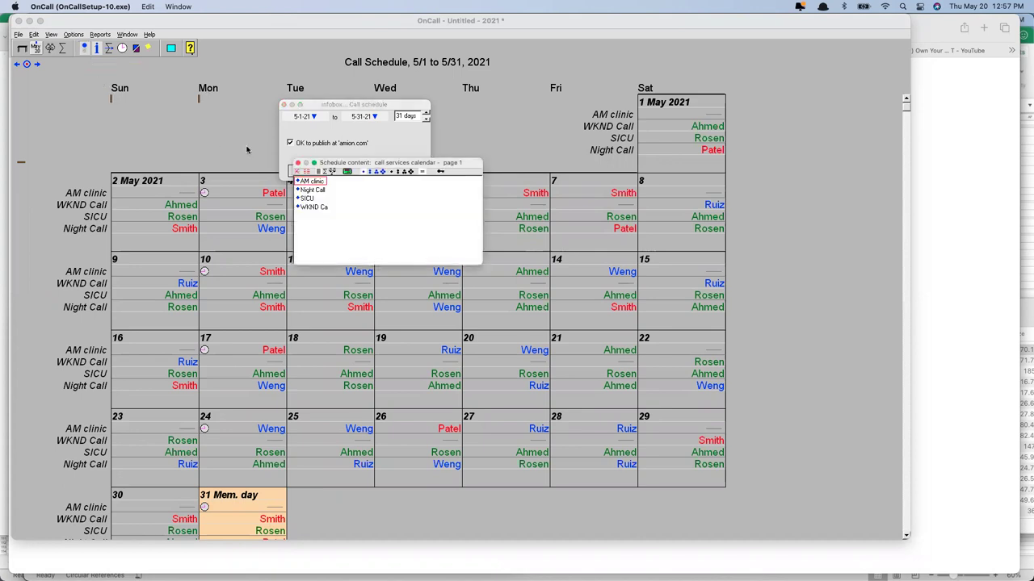
click(369, 172)
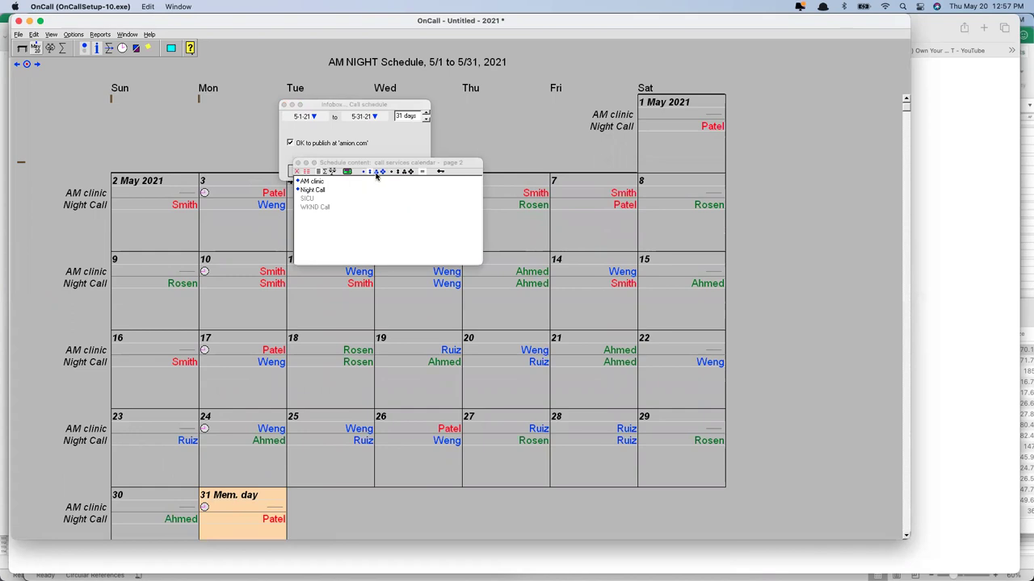
click(376, 172)
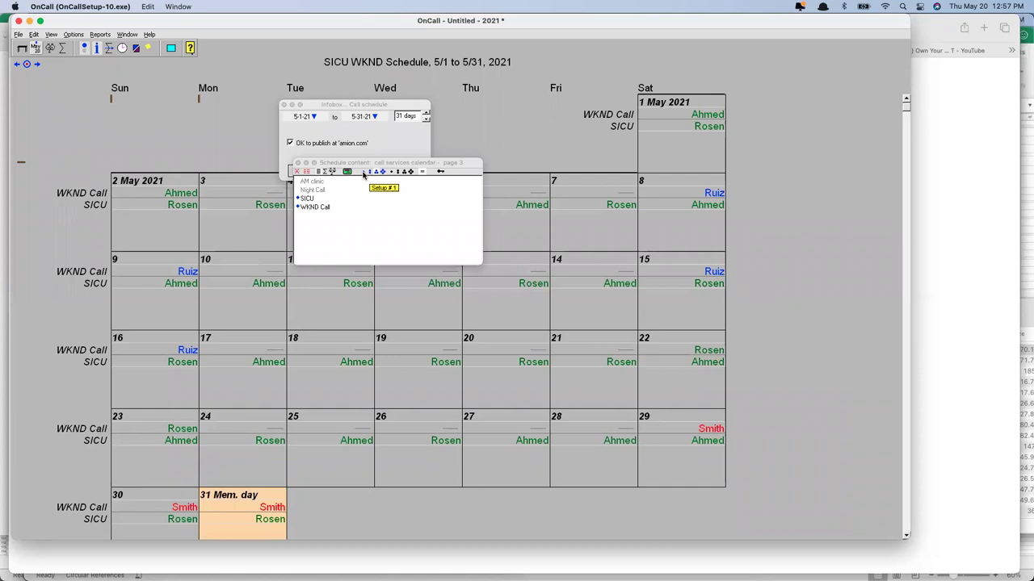
click(363, 173)
click(297, 164)
drag(324, 108, 421, 235)
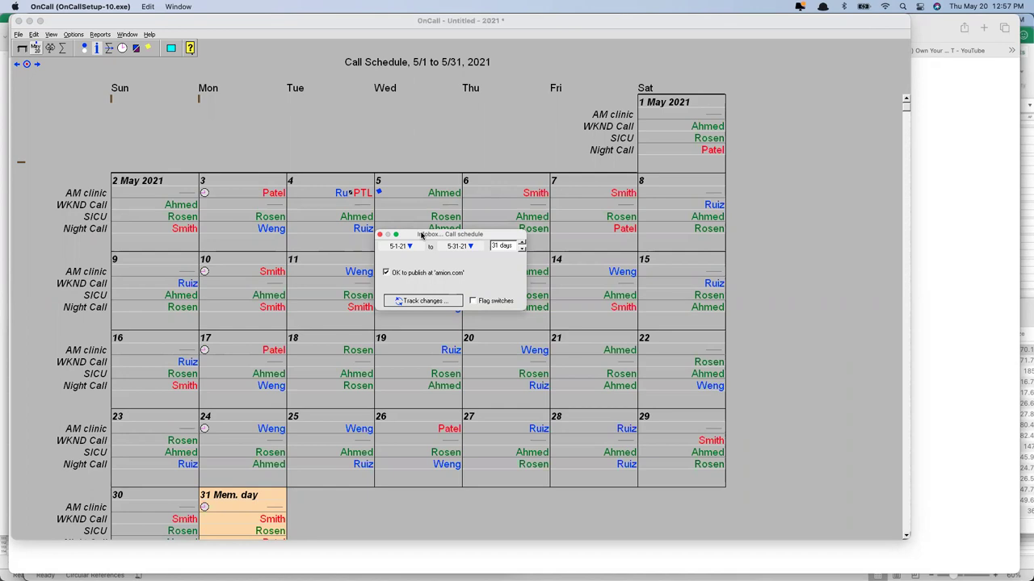
drag(421, 234, 462, 247)
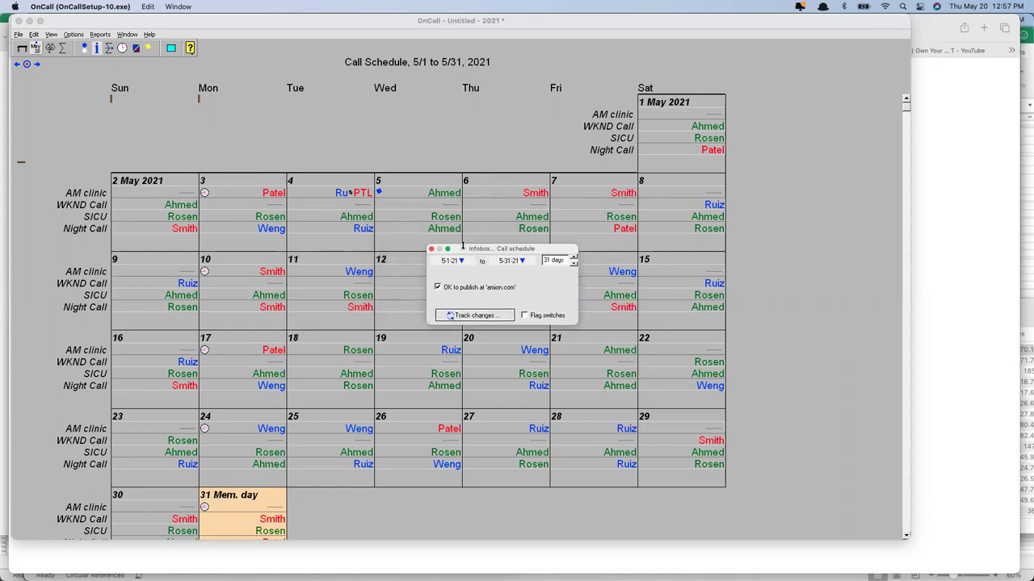
click(604, 152)
Bring up the Night Call service's options, showing its 6:00 pm to 6:00 am hours
right_click(604, 152)
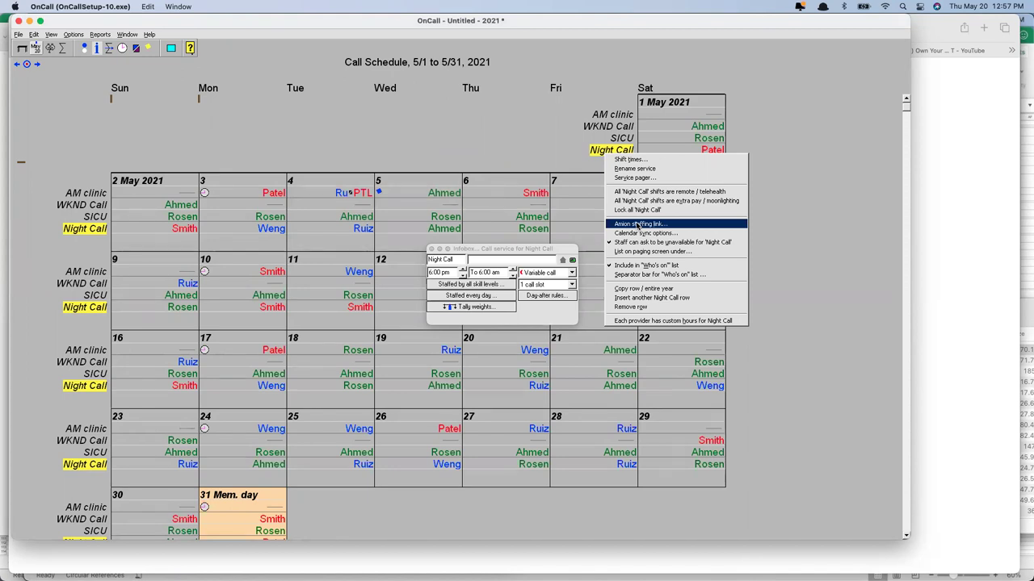
click(131, 36)
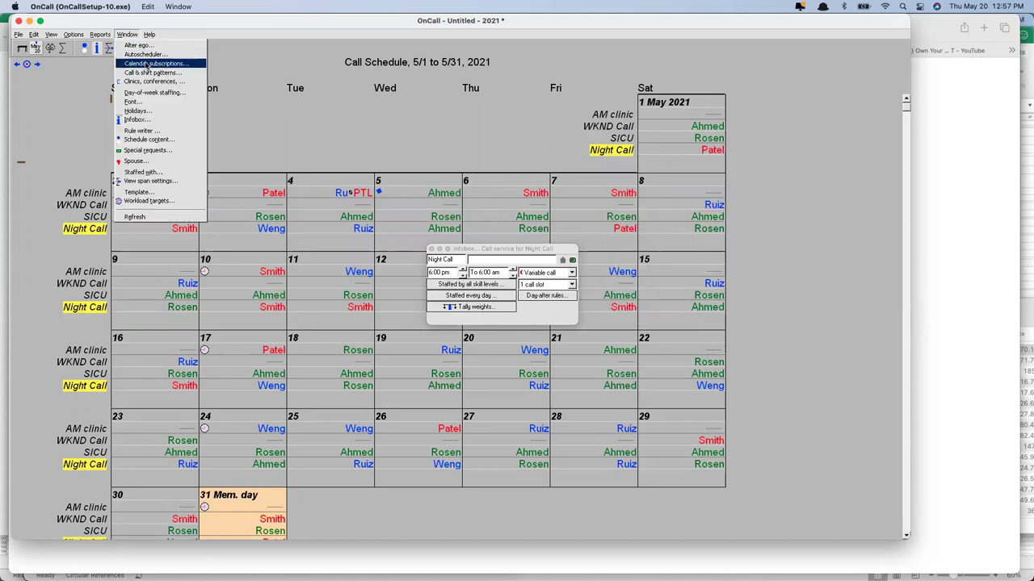
Set calendar subscriptions to e-mail schedule-change notices for all shifts, then close the window
click(146, 63)
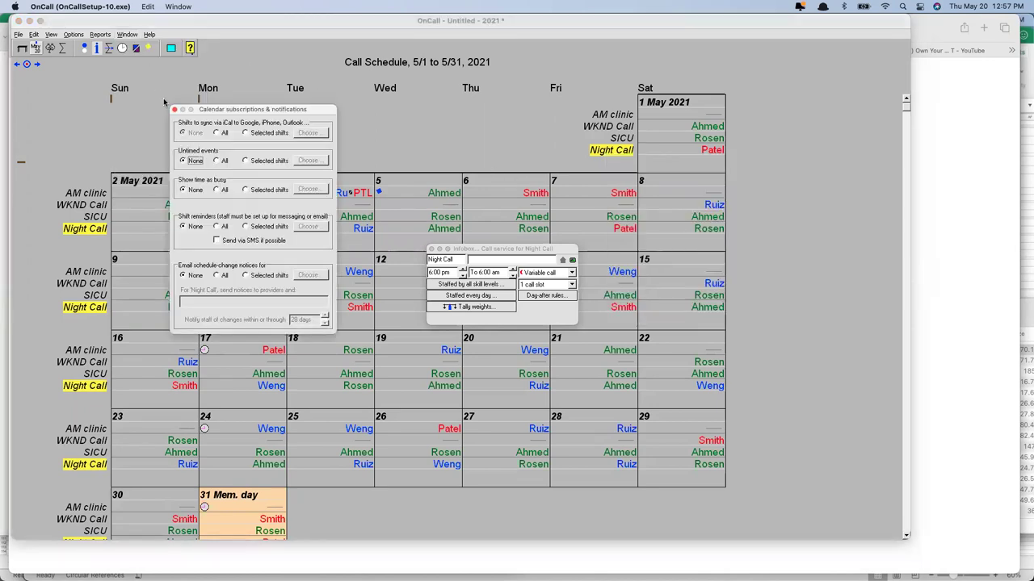
click(217, 276)
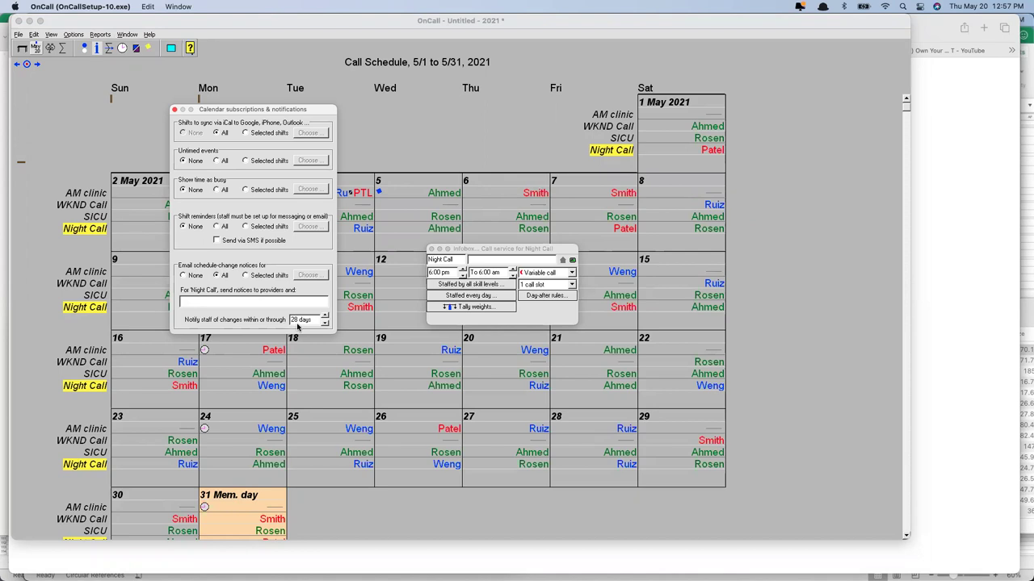
click(174, 110)
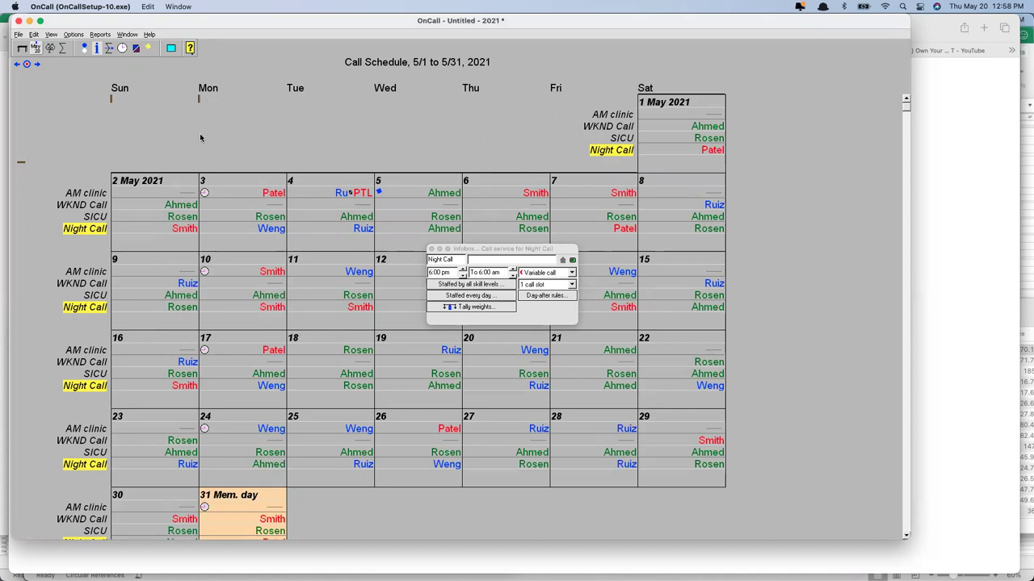
click(19, 36)
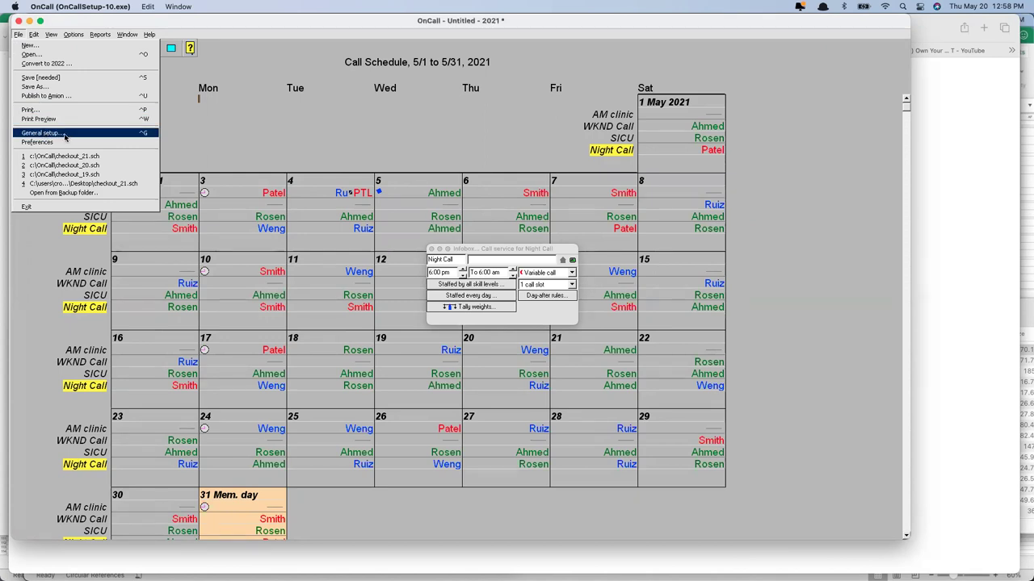
In General setup, add staff member Jones and a new Librarian staff type
click(70, 137)
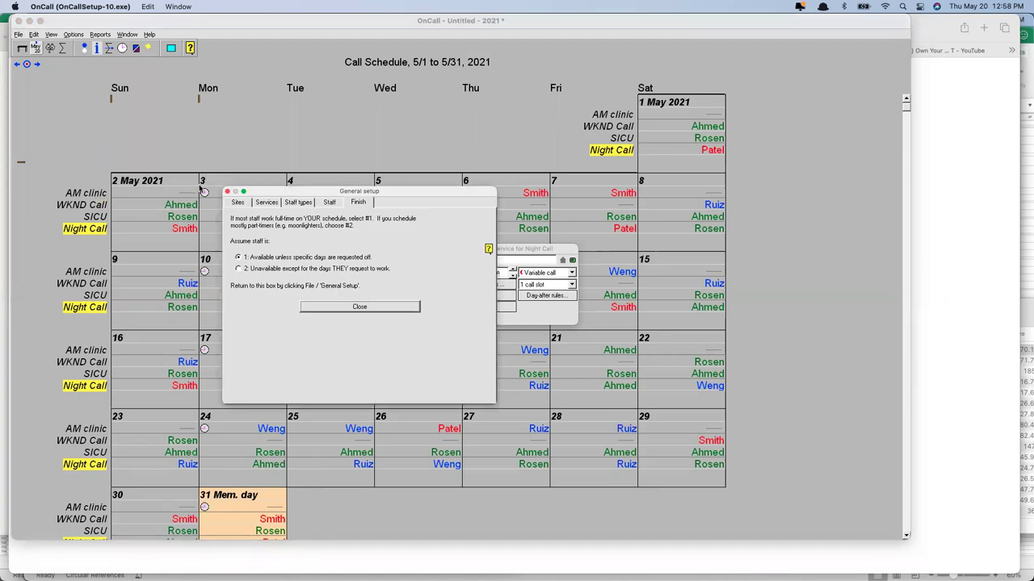
click(331, 204)
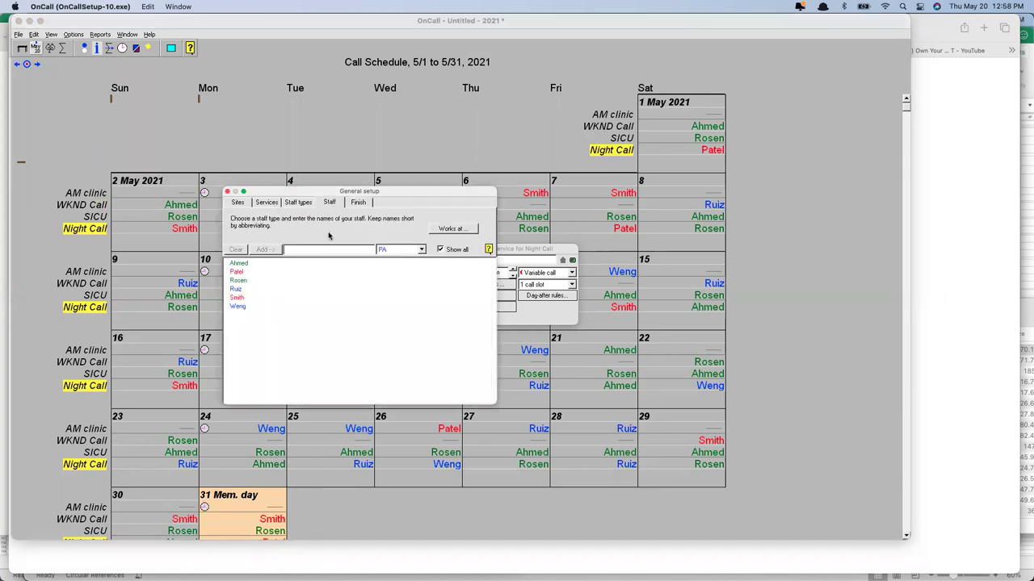
text(Jones)
key(Return)
click(306, 203)
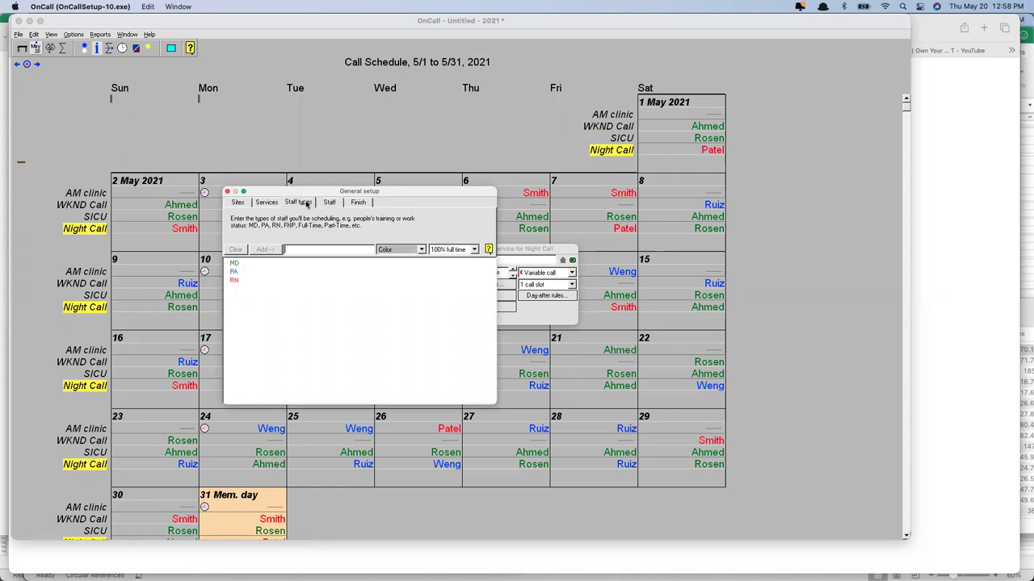
text(Librarian)
key(Return)
Add staff member Lee with the Librarian type and close General setup
click(329, 203)
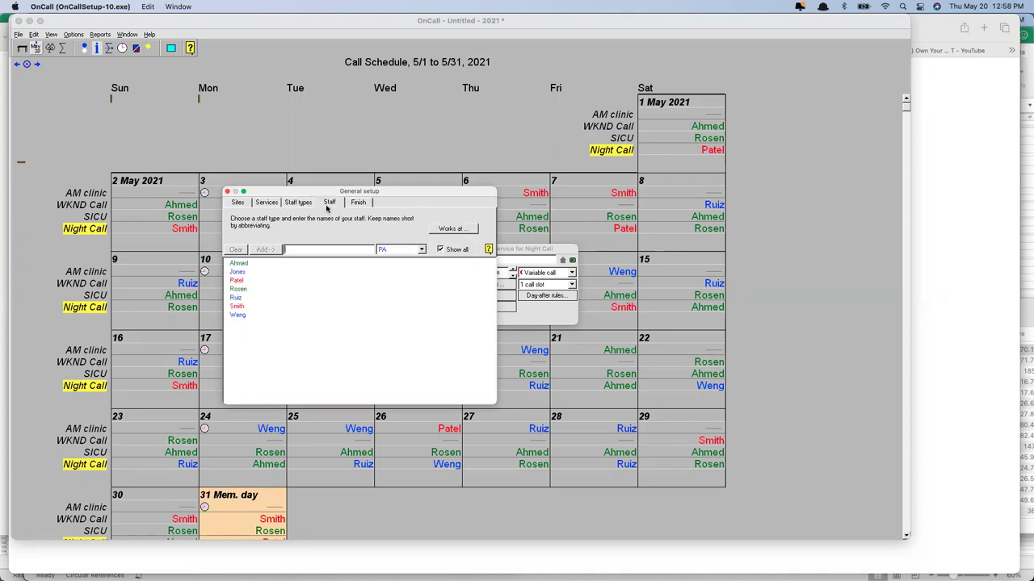
text(Lee)
click(387, 250)
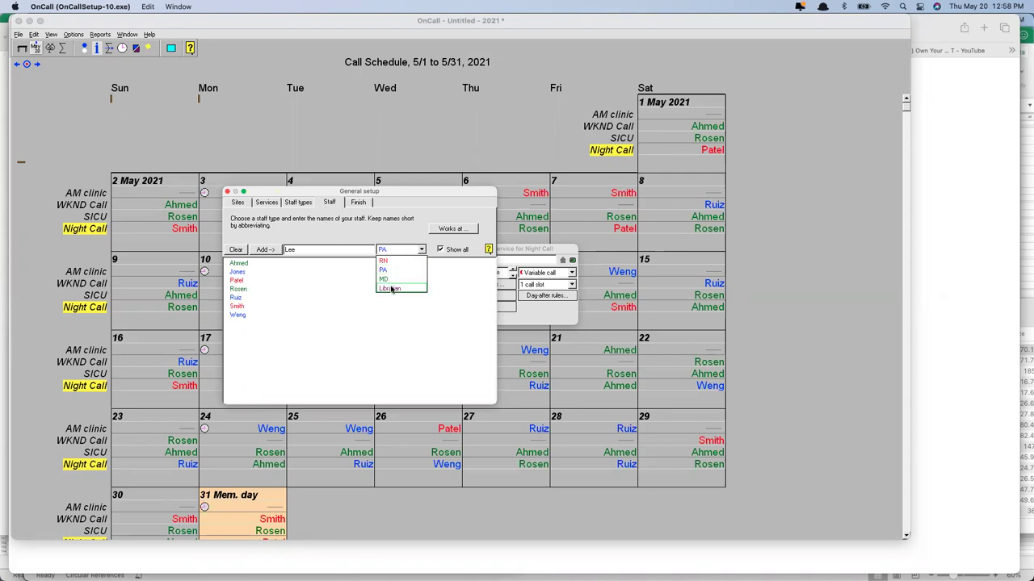
click(391, 288)
click(266, 250)
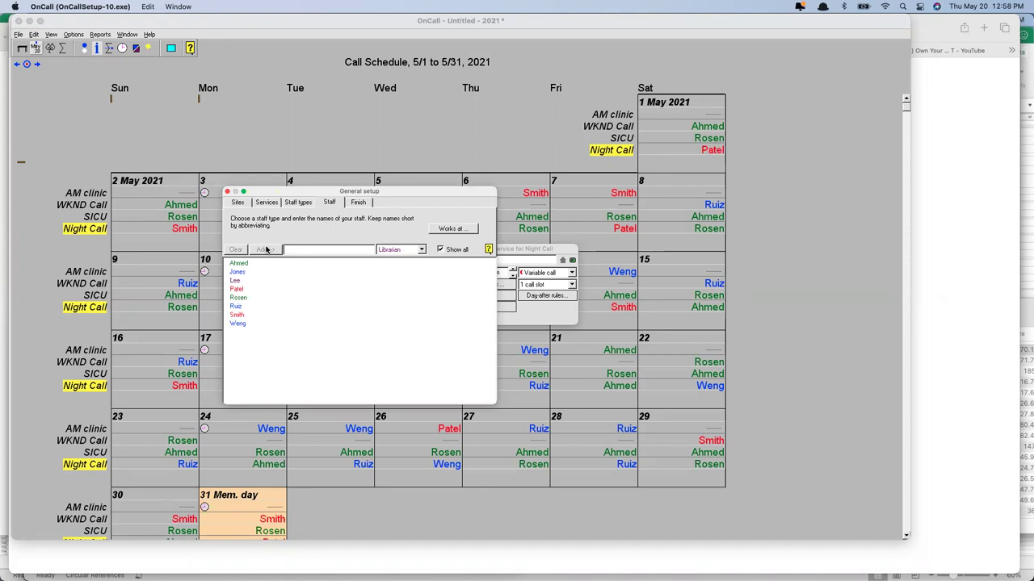
click(227, 194)
click(17, 35)
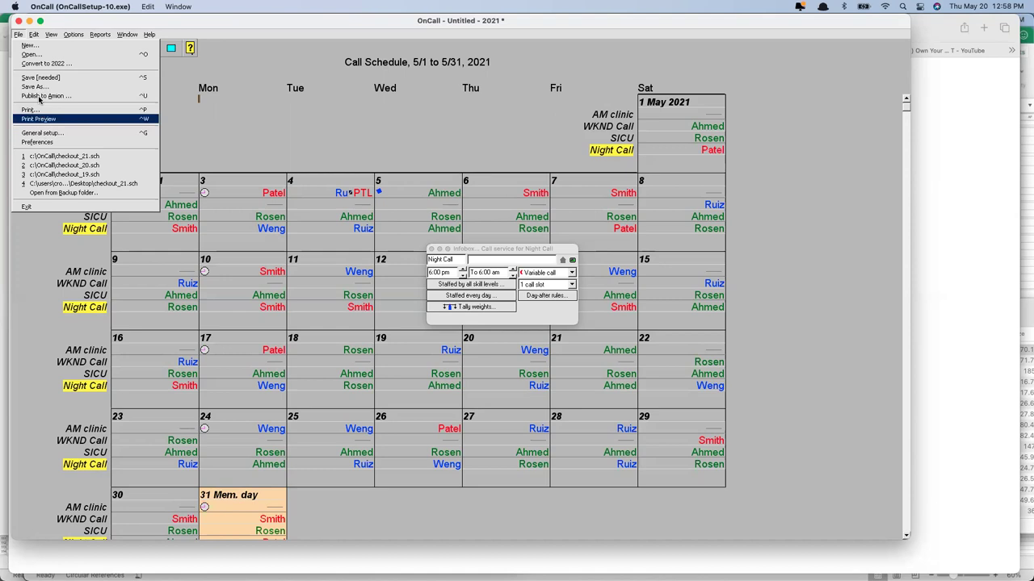
Move the Night Call service box over the Wed and Thu columns of the calendar
click(19, 37)
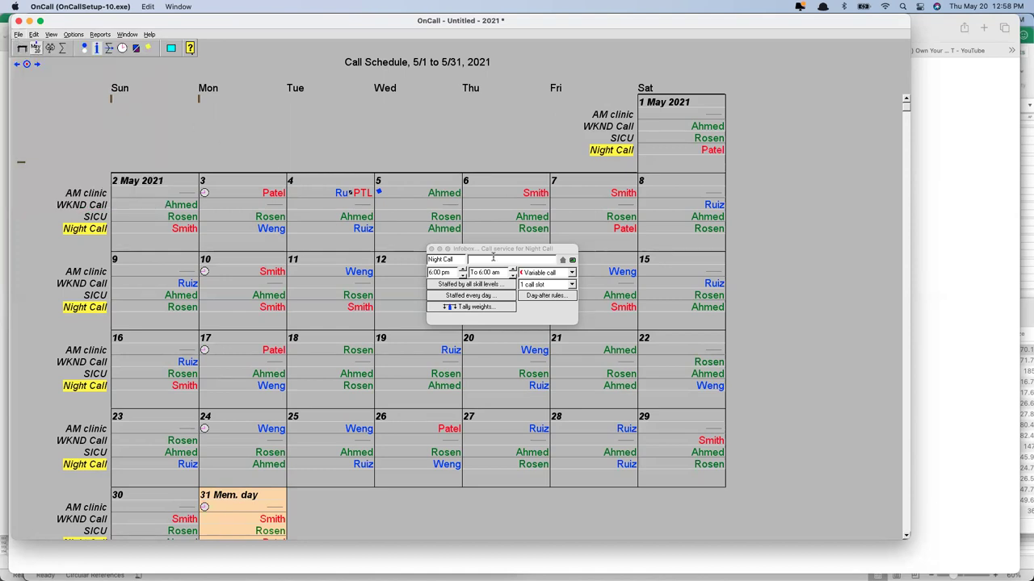
drag(497, 252, 470, 302)
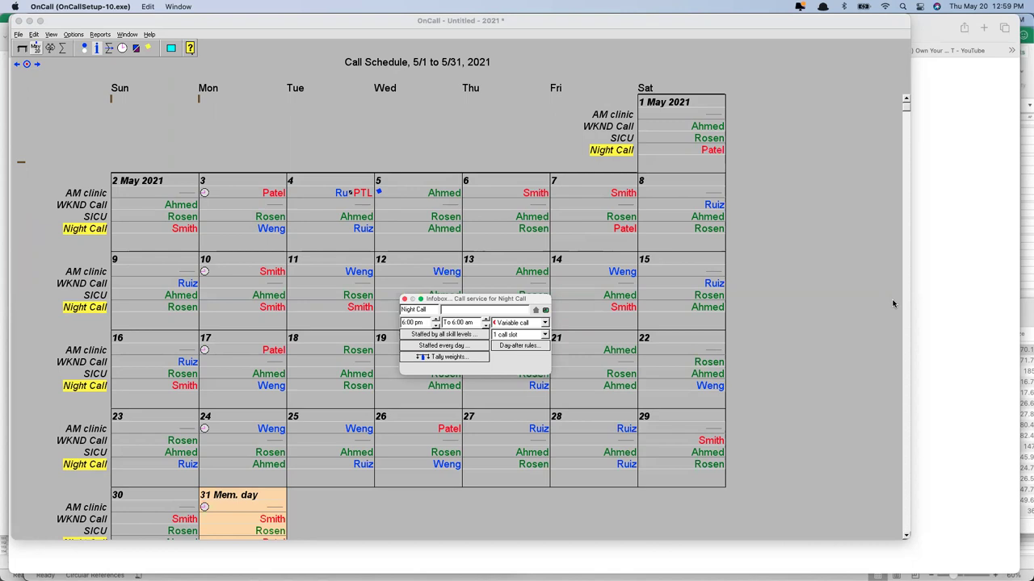
drag(506, 299, 525, 266)
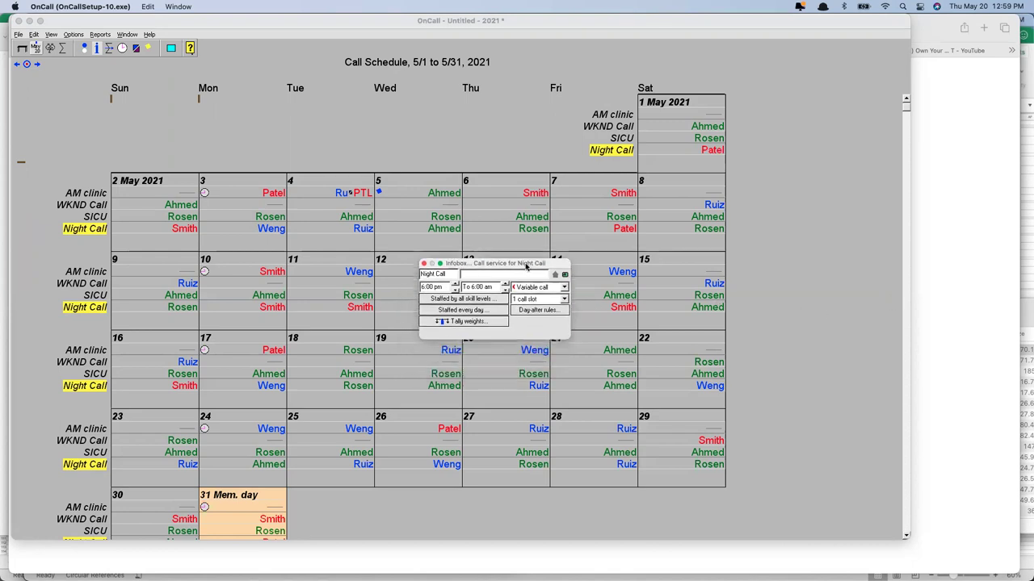
key(super+Tab)
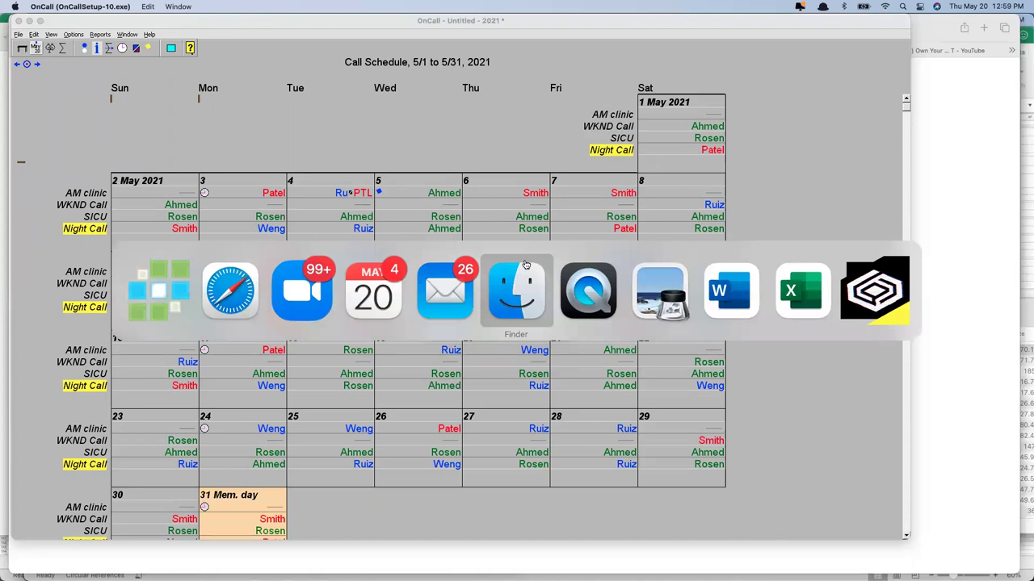
In Safari, go to the Amion home page and start Secure Login, then return to OnCall
key(super+shift+Tab)
key(super+shift+Tab)
key(super+shift+Tab)
key(super+shift+Tab)
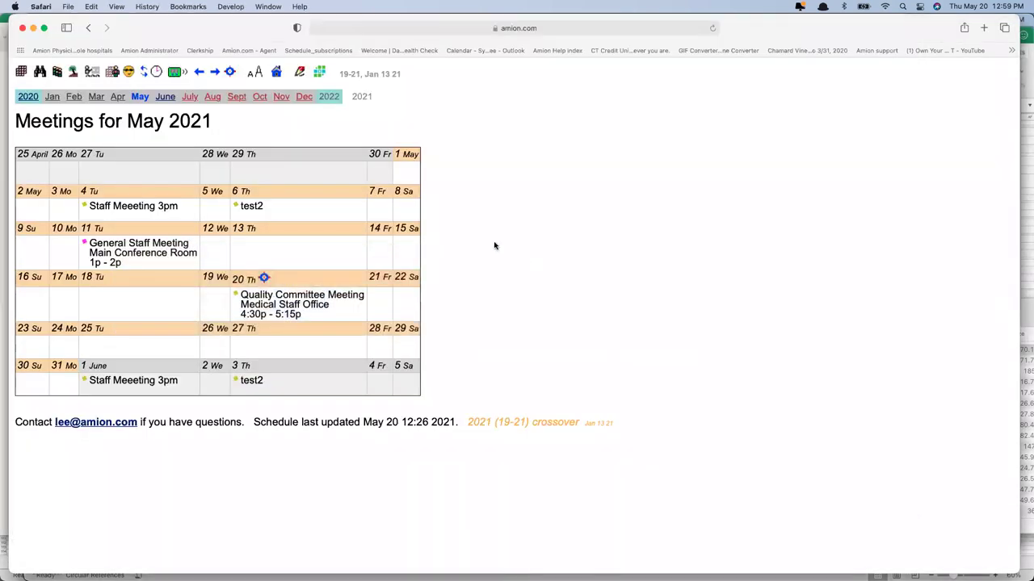
click(319, 74)
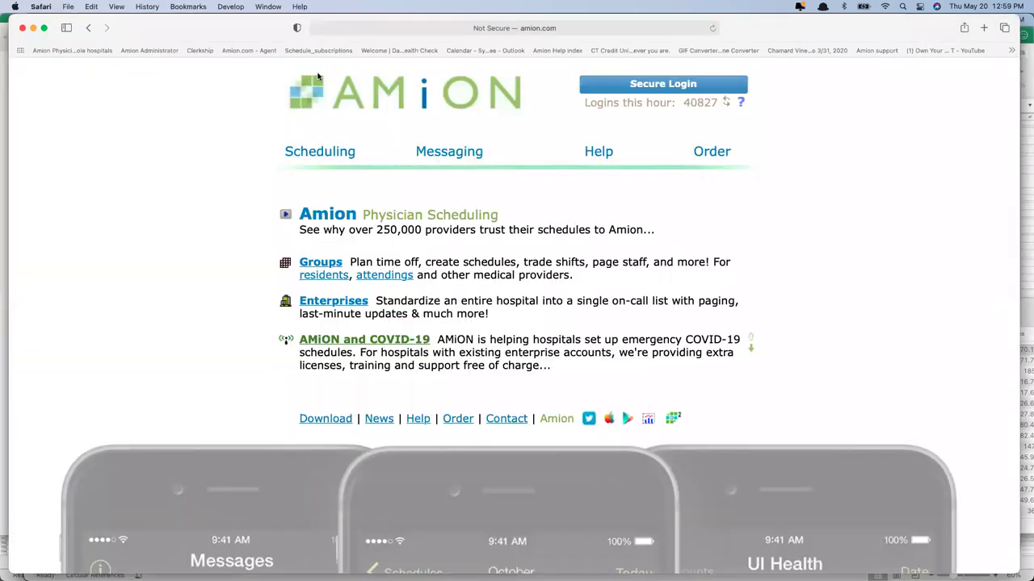
click(641, 85)
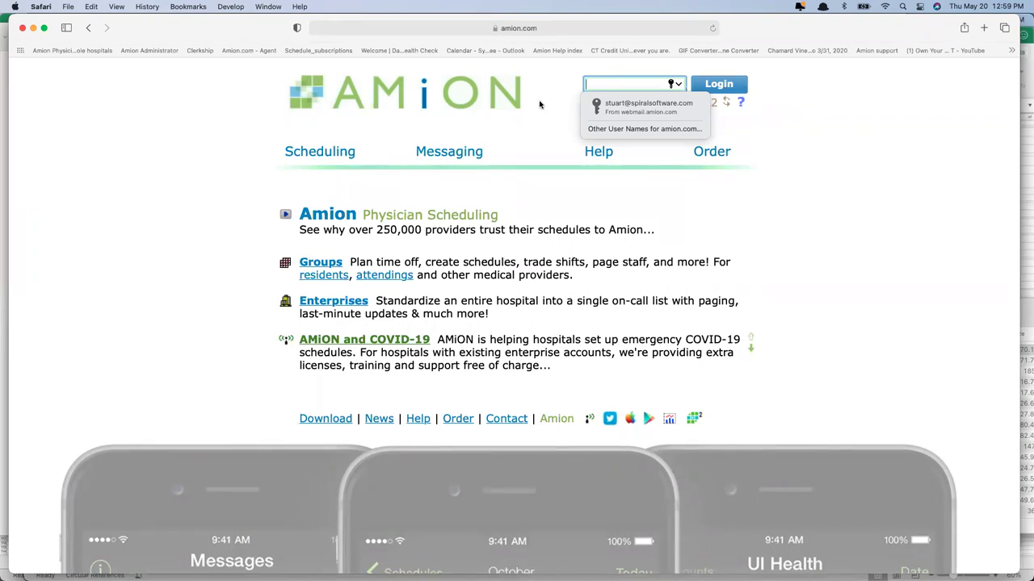
key(super+Tab)
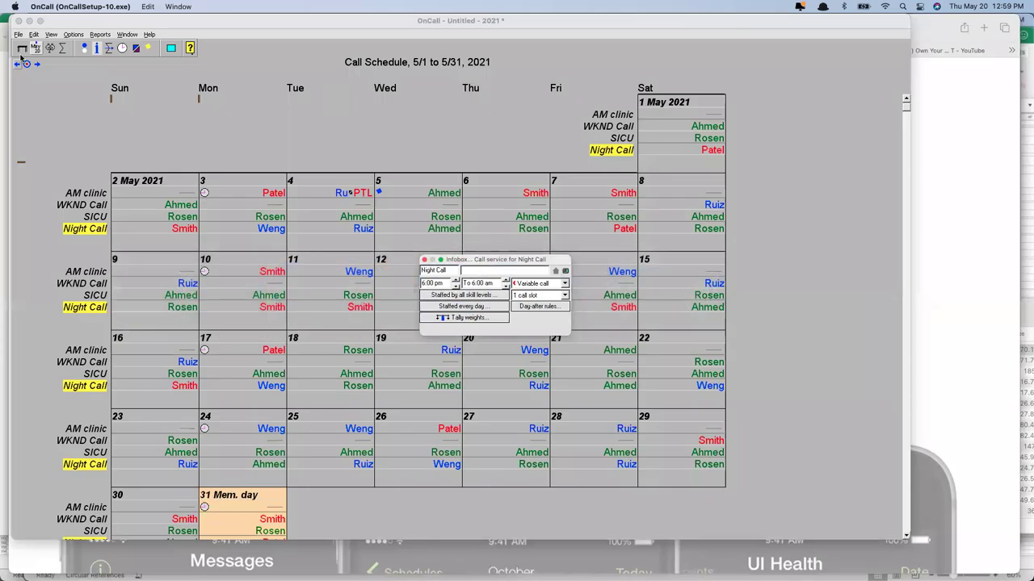
click(19, 35)
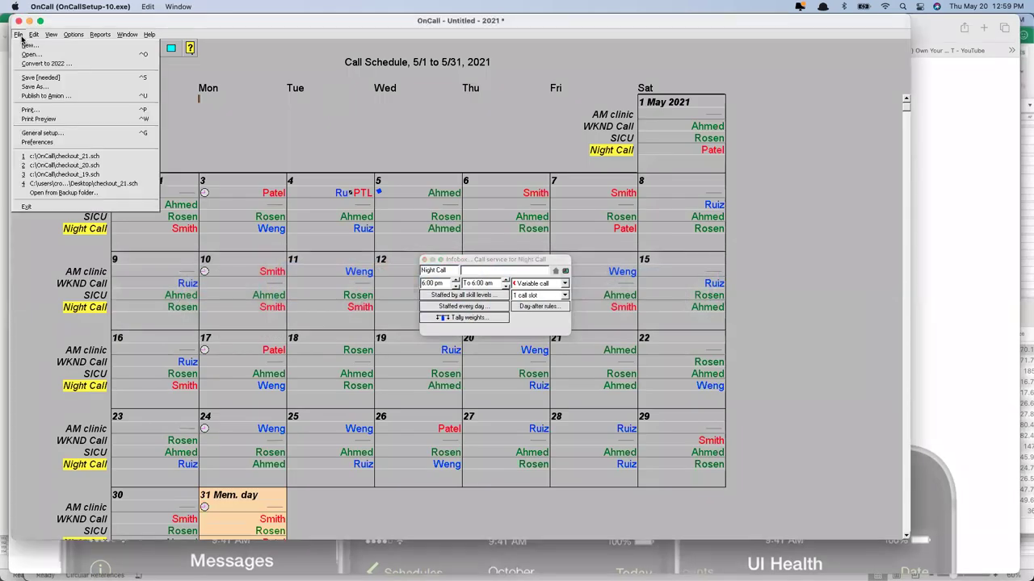
click(39, 96)
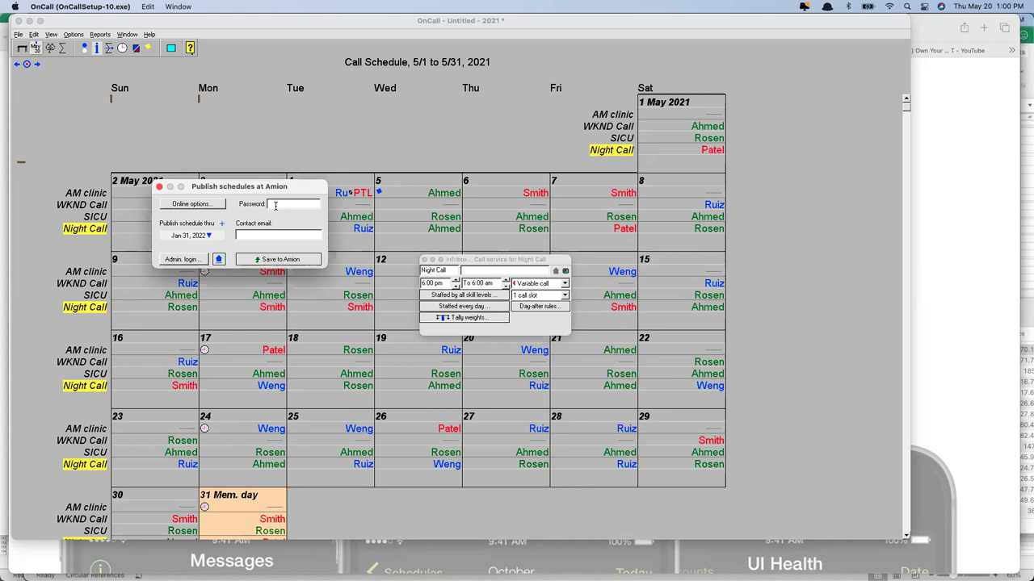
click(159, 187)
key(super+Tab)
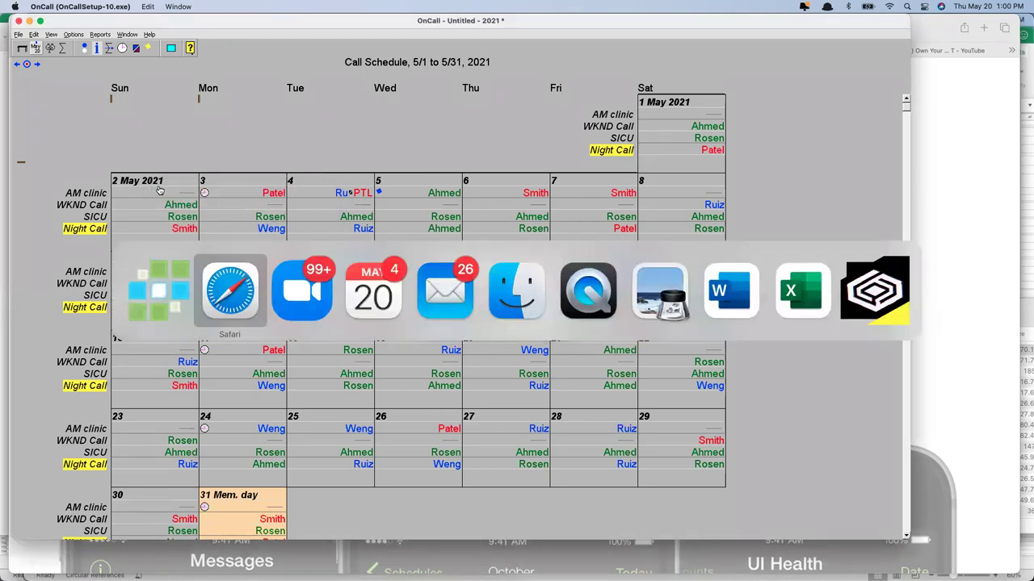
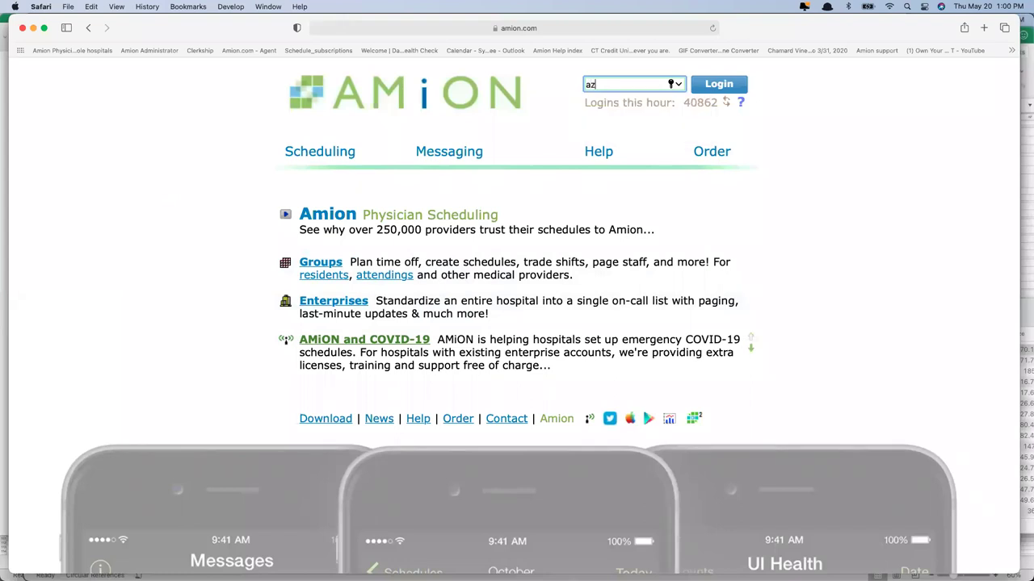
Log in with the group's login and view the 5/1–5/31 2021 Master Call Schedule
key(Return)
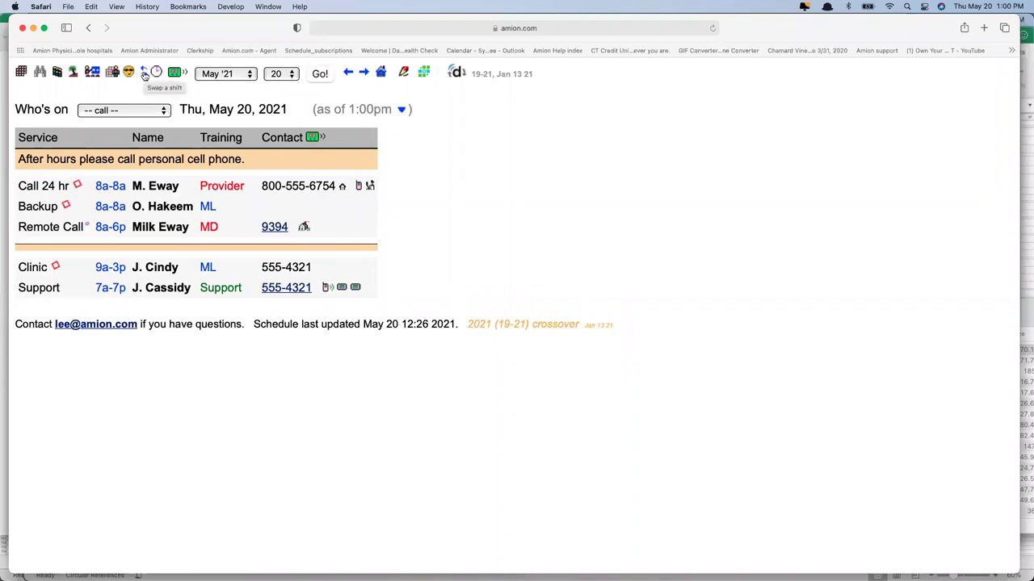
click(145, 74)
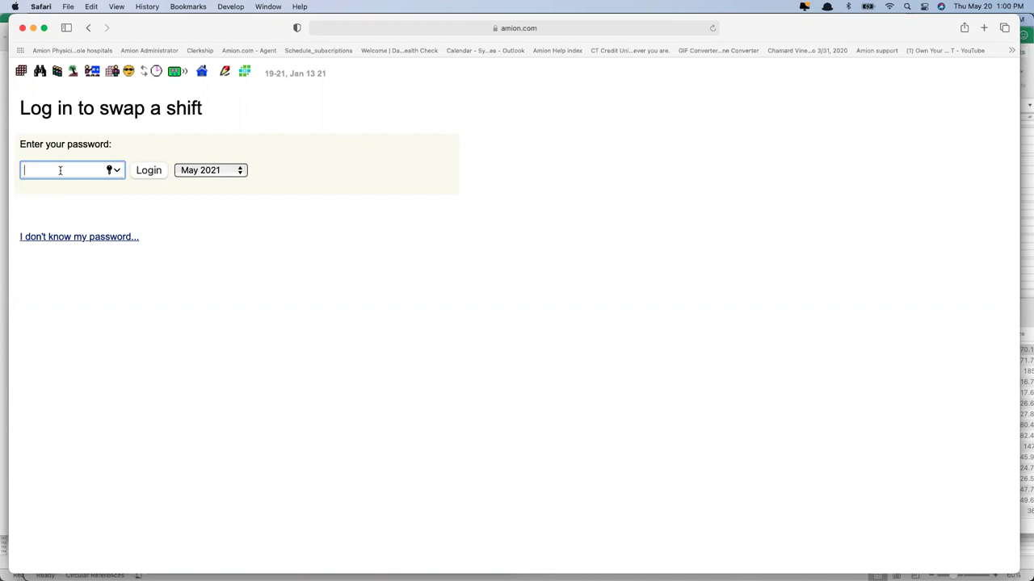
click(21, 71)
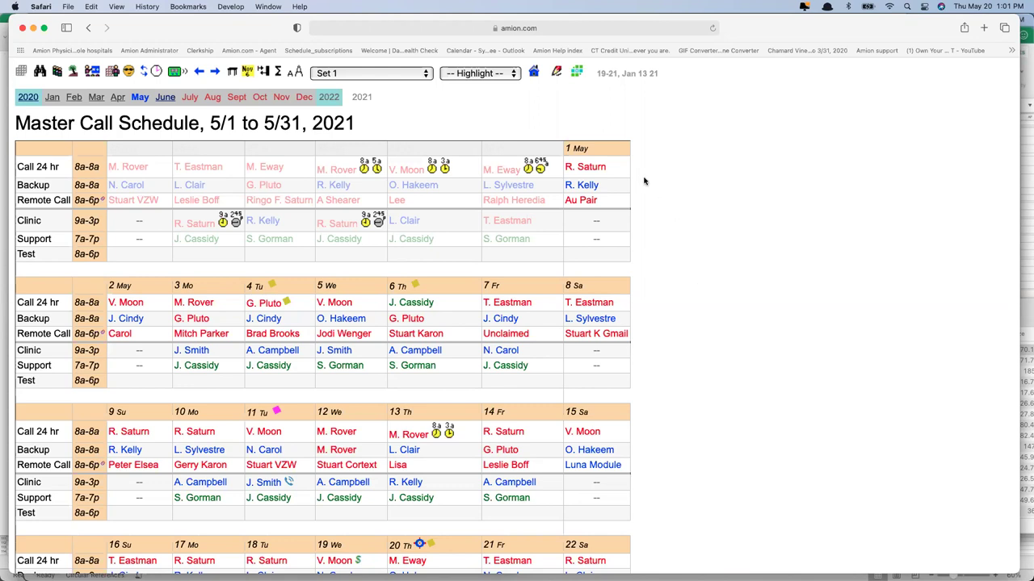
Go back to the Amion home page, browse it, and open the Help index
click(577, 74)
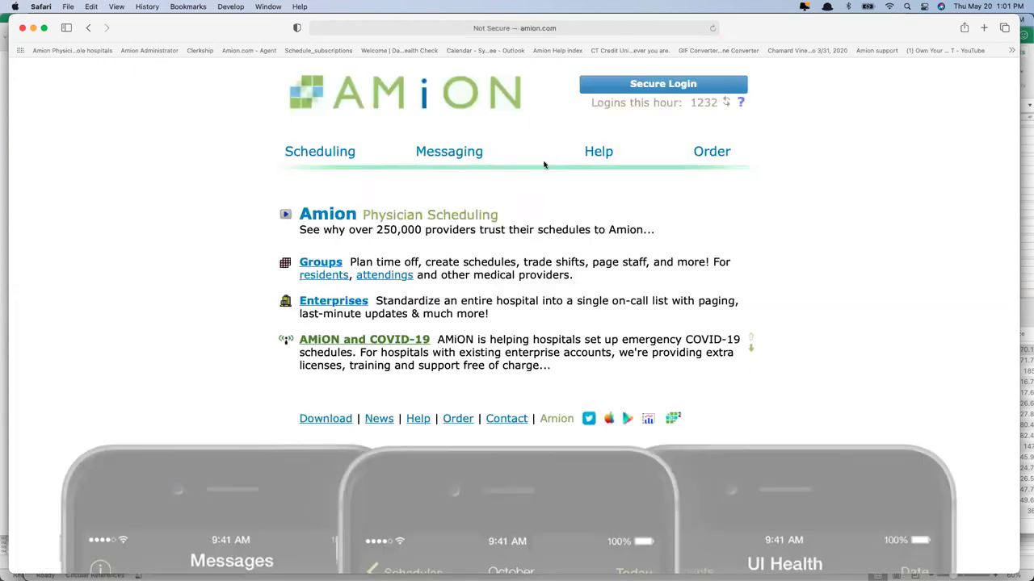
scroll(498, 279, down, 3)
scroll(498, 278, down, 5)
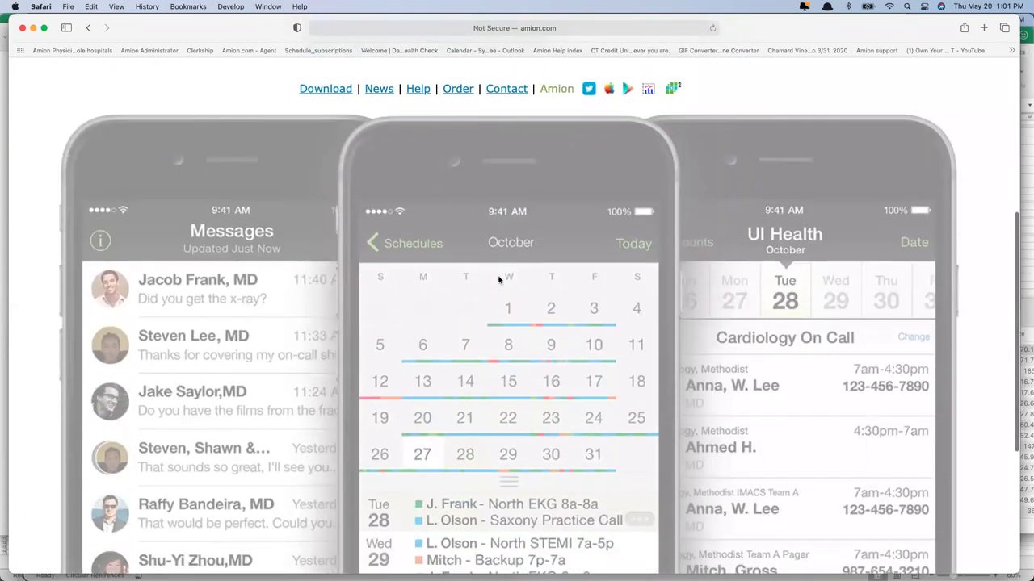
scroll(499, 280, down, 2)
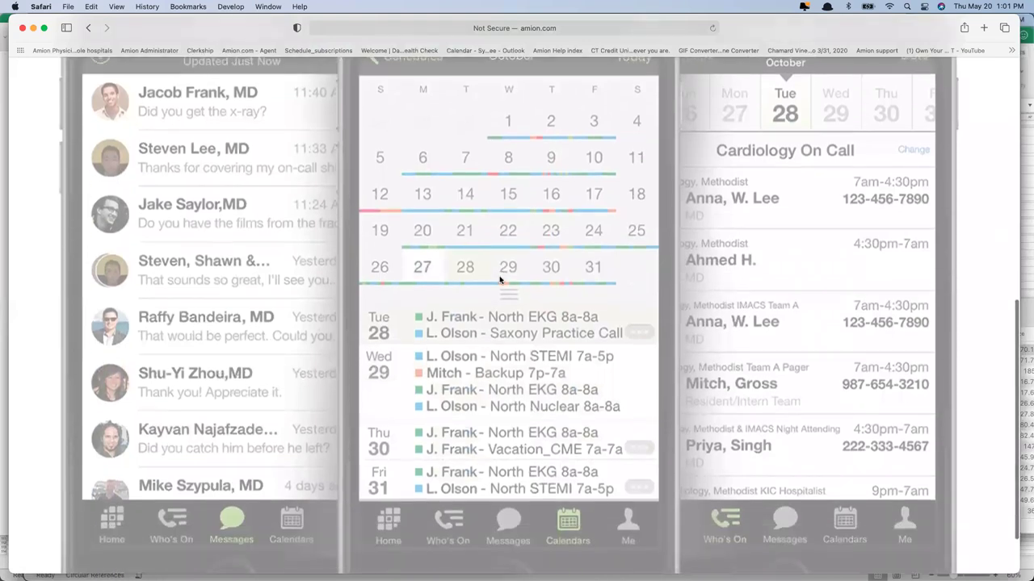
scroll(499, 280, up, 3)
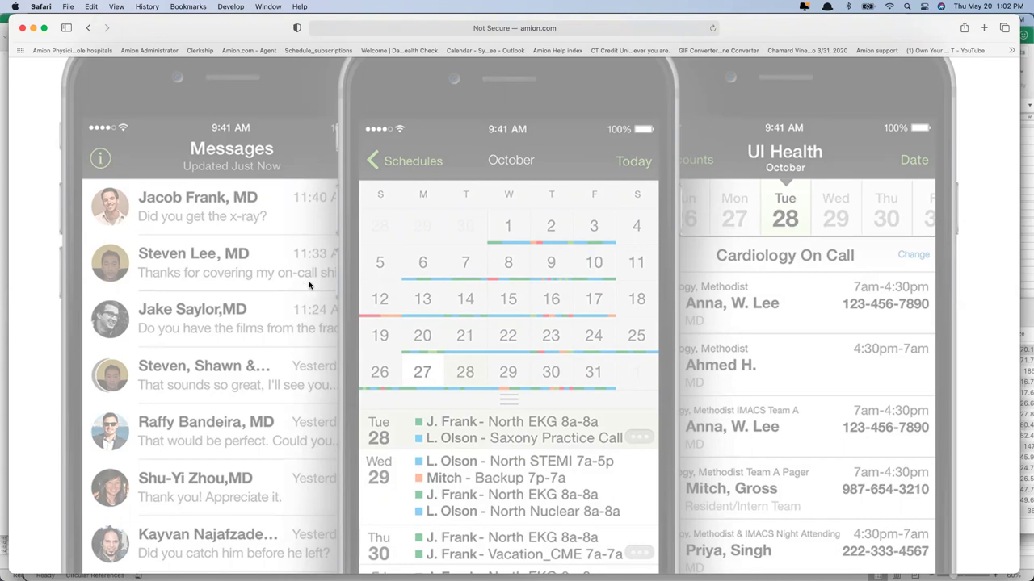
scroll(437, 286, up, 5)
scroll(437, 285, up, 6)
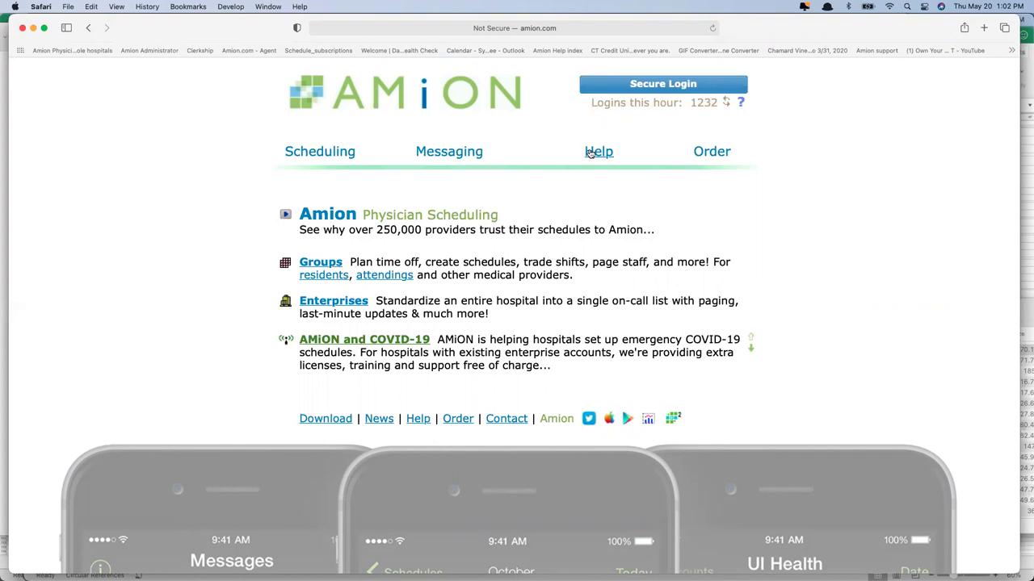
click(591, 154)
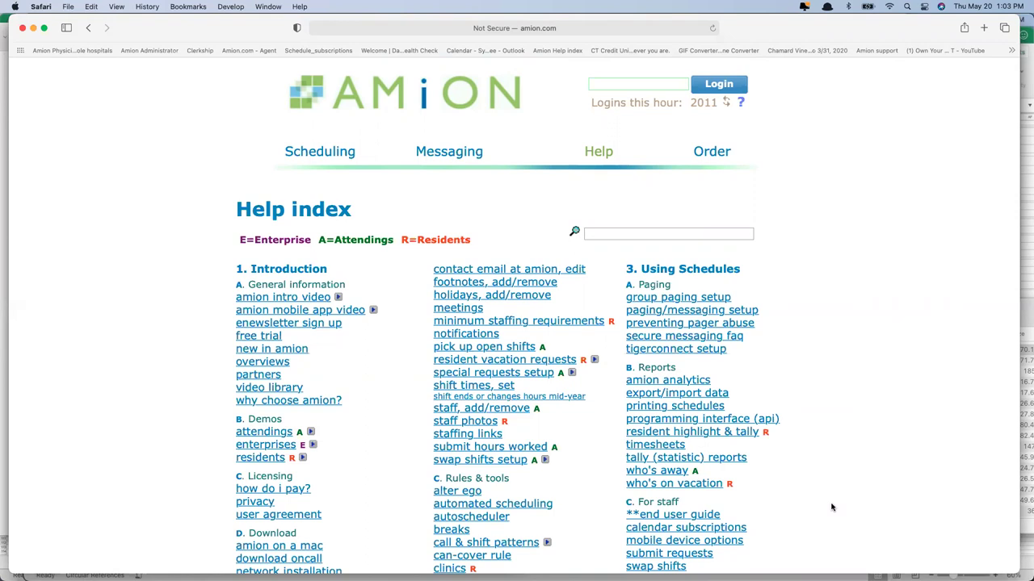
mouse_move(829, 550)
mouse_move(902, 561)
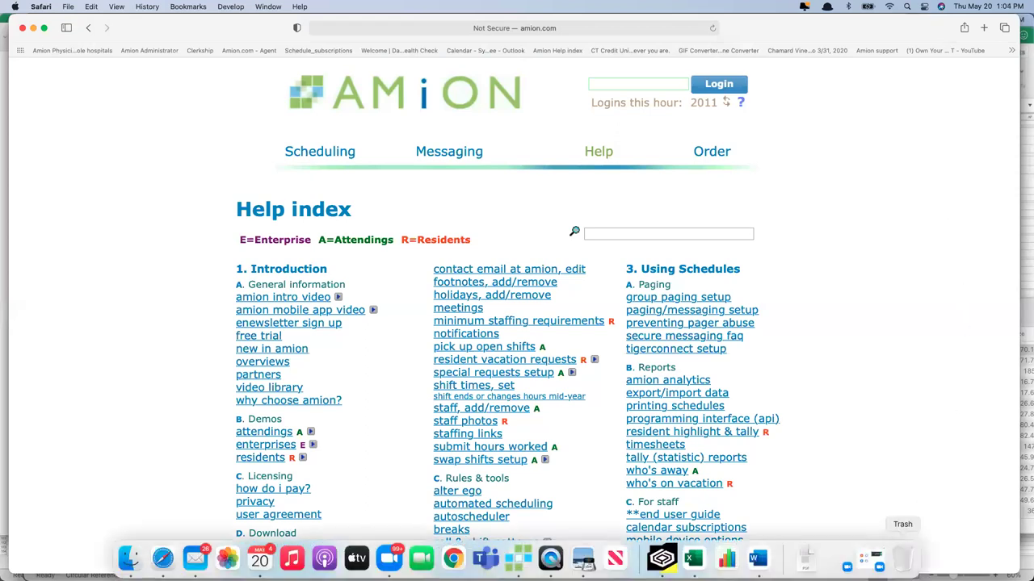